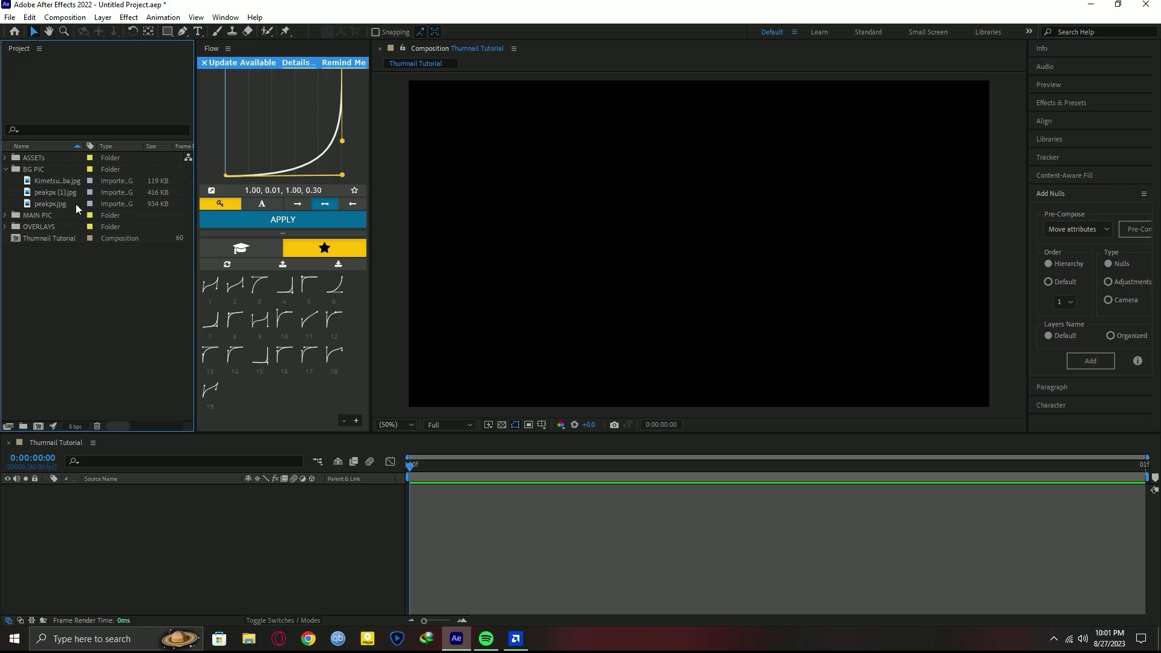
# Add peakpx.jpg to the Thumnail Tutorial timeline and set its Scale to 55%.
pyautogui.click(55, 192)
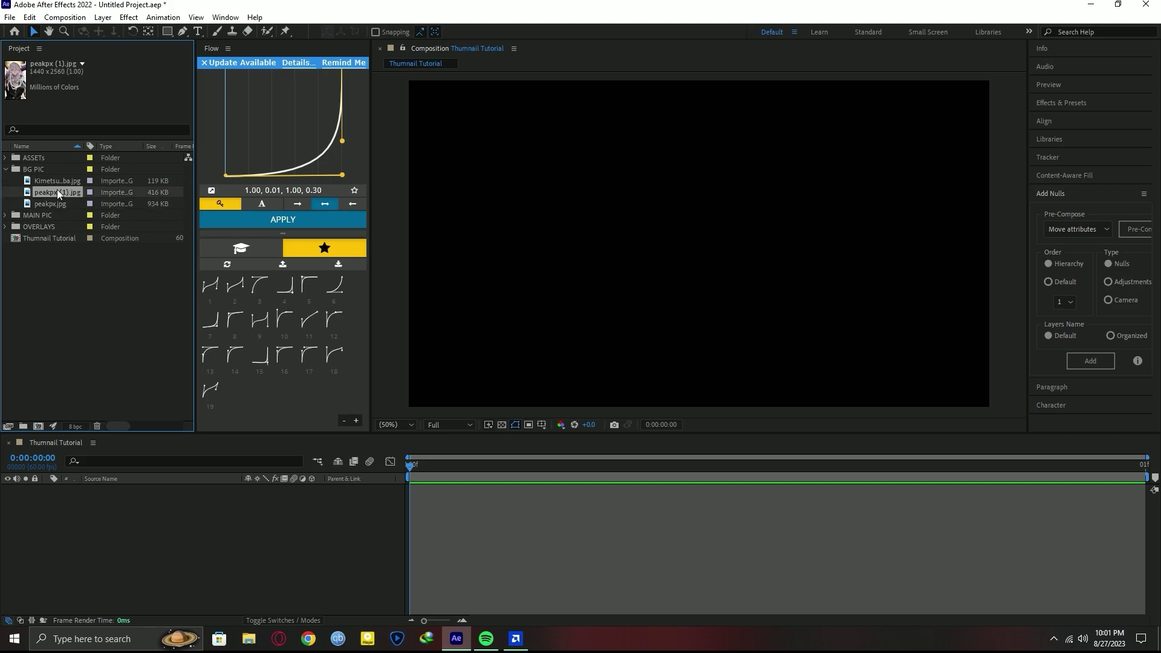
pyautogui.click(60, 185)
pyautogui.click(49, 193)
pyautogui.click(45, 199)
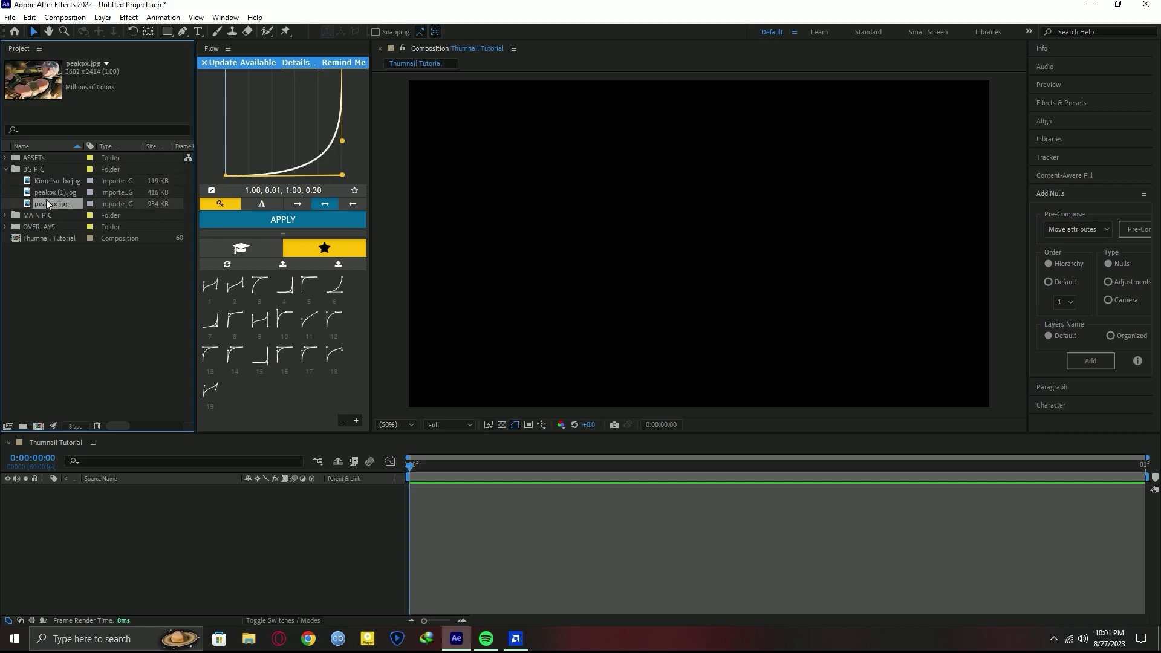
pyautogui.moveTo(147, 311); pyautogui.dragTo(273, 509)
pyautogui.press('s')
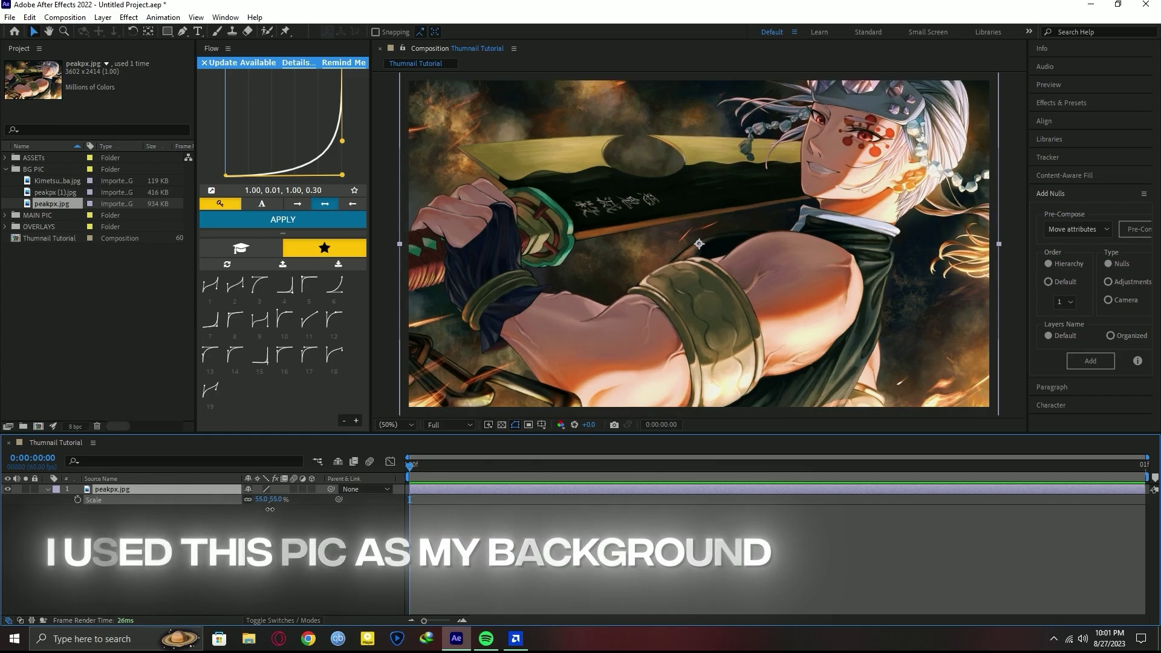
# Pre-compose the background into peakpx.jpg Comp 1 and apply a Curves effect.
pyautogui.hotkey('ctrl', 'shift', 'c')
pyautogui.click(609, 396)
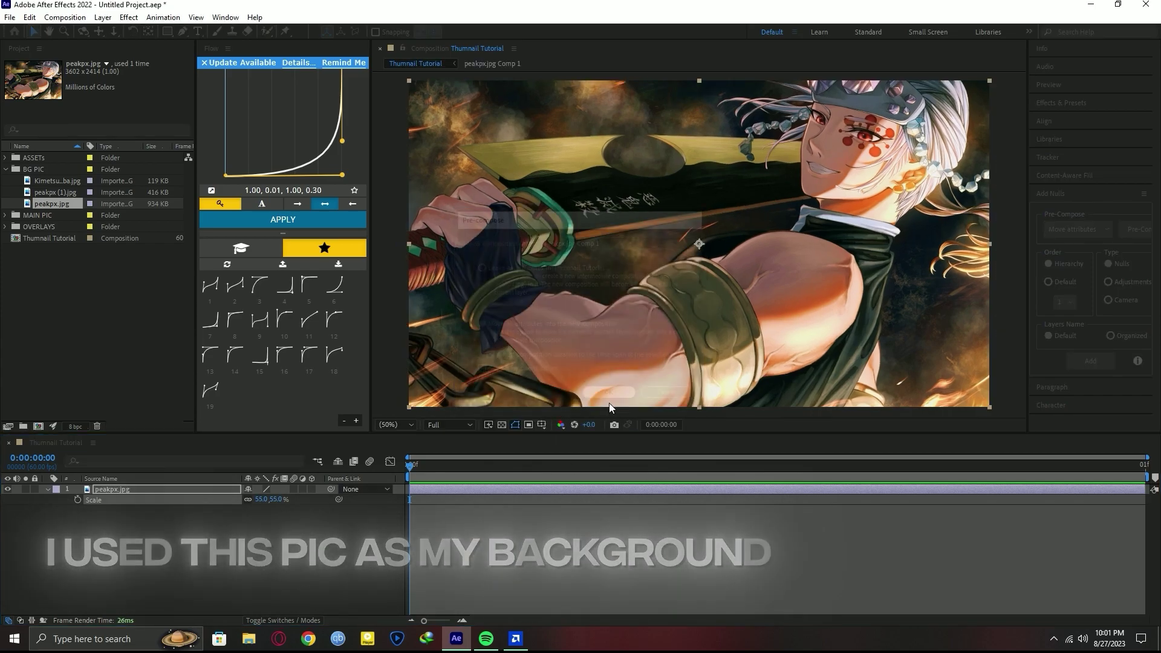
pyautogui.hotkey('ctrl', 'space')
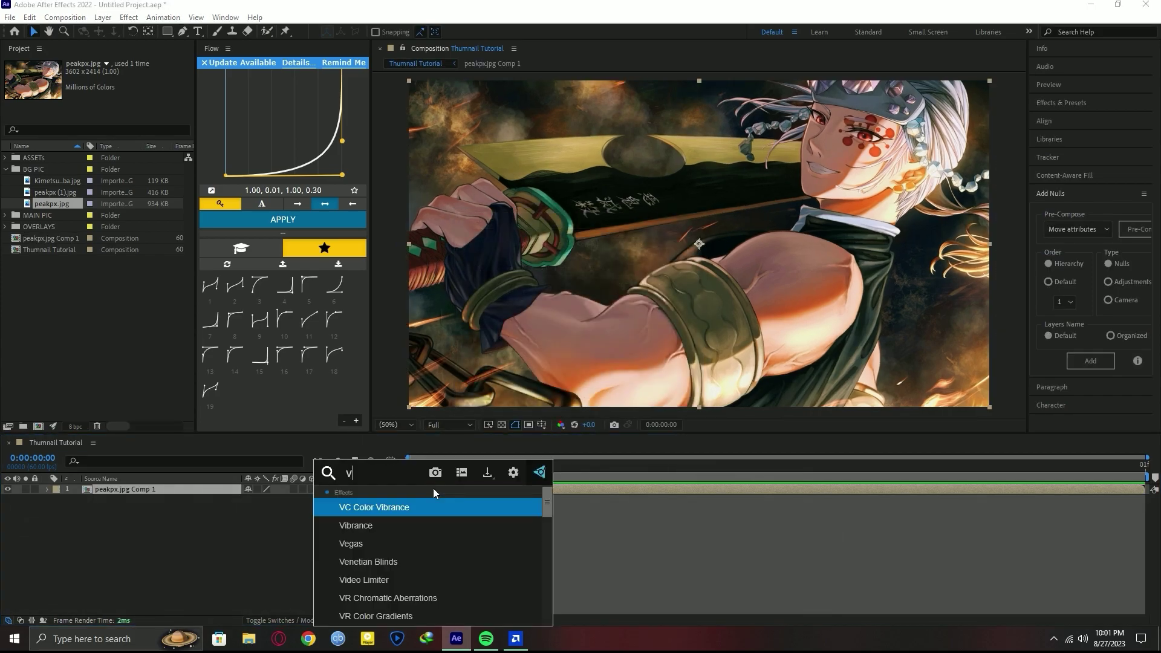
pyautogui.write('curves')
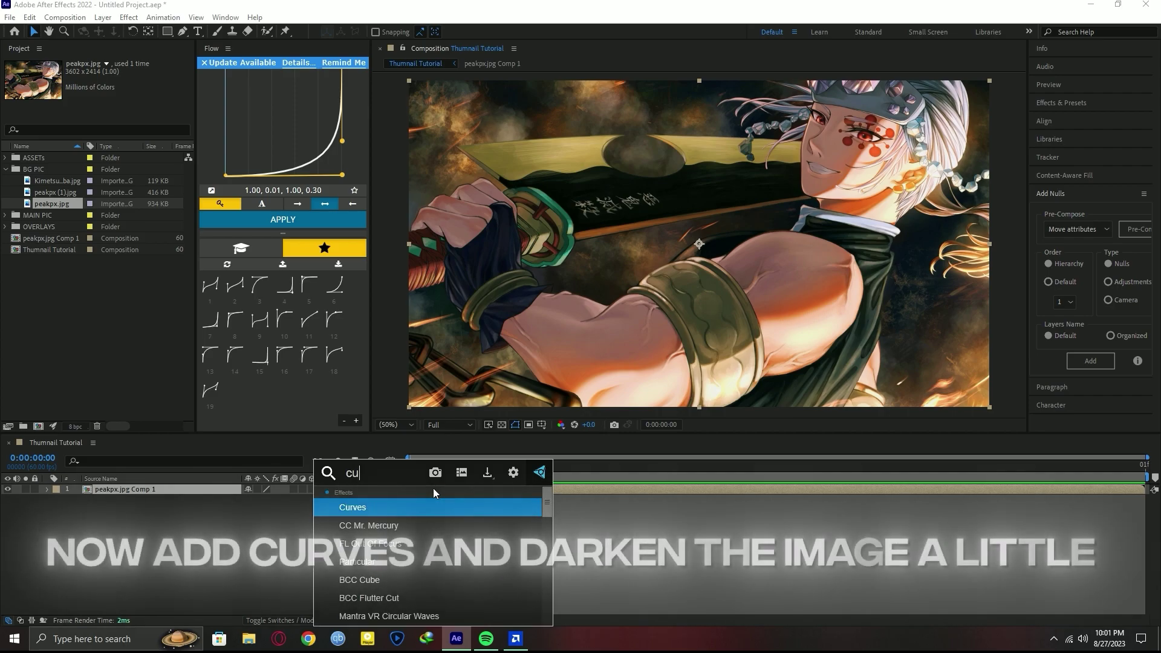
pyautogui.press('Return')
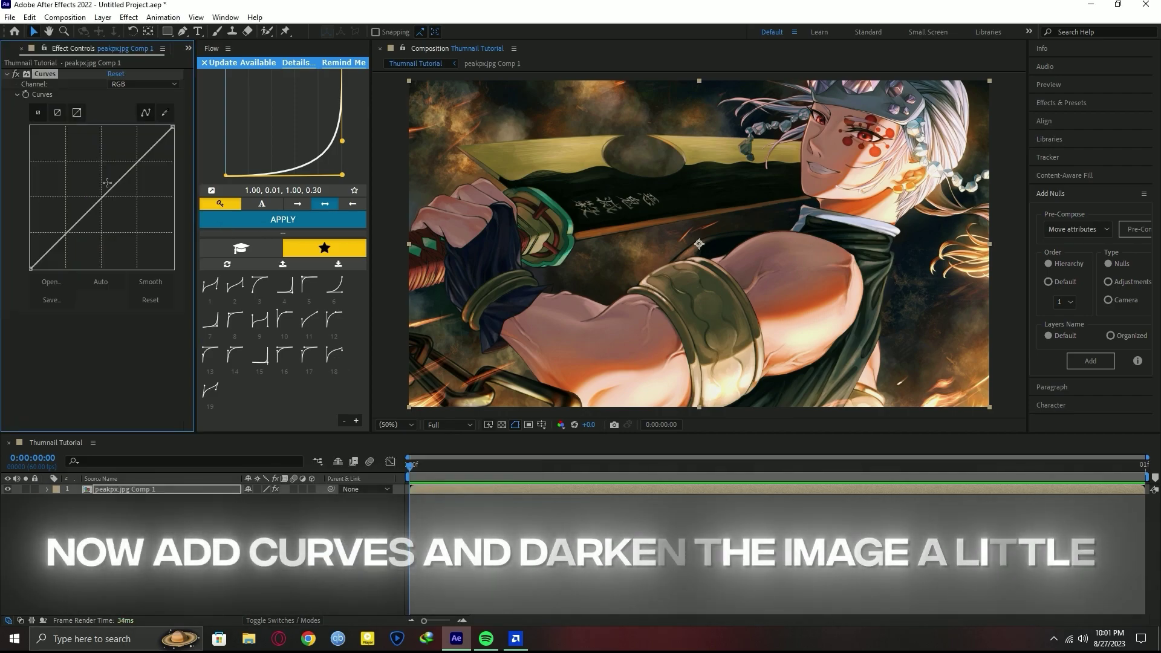
# Darken the background with Curves, apply Bokeh blur, and scale peakpx (1).jpg to 42%.
pyautogui.moveTo(121, 178); pyautogui.dragTo(122, 213)
pyautogui.hotkey('ctrl', 'space')
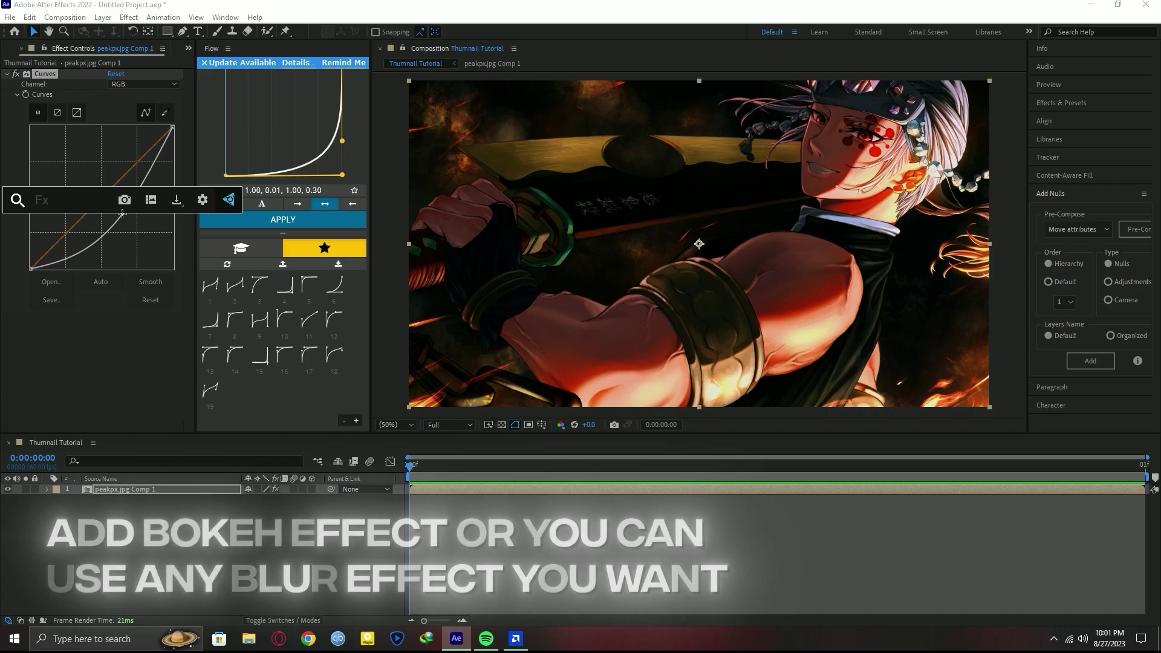
pyautogui.write('bok')
pyautogui.press('Return')
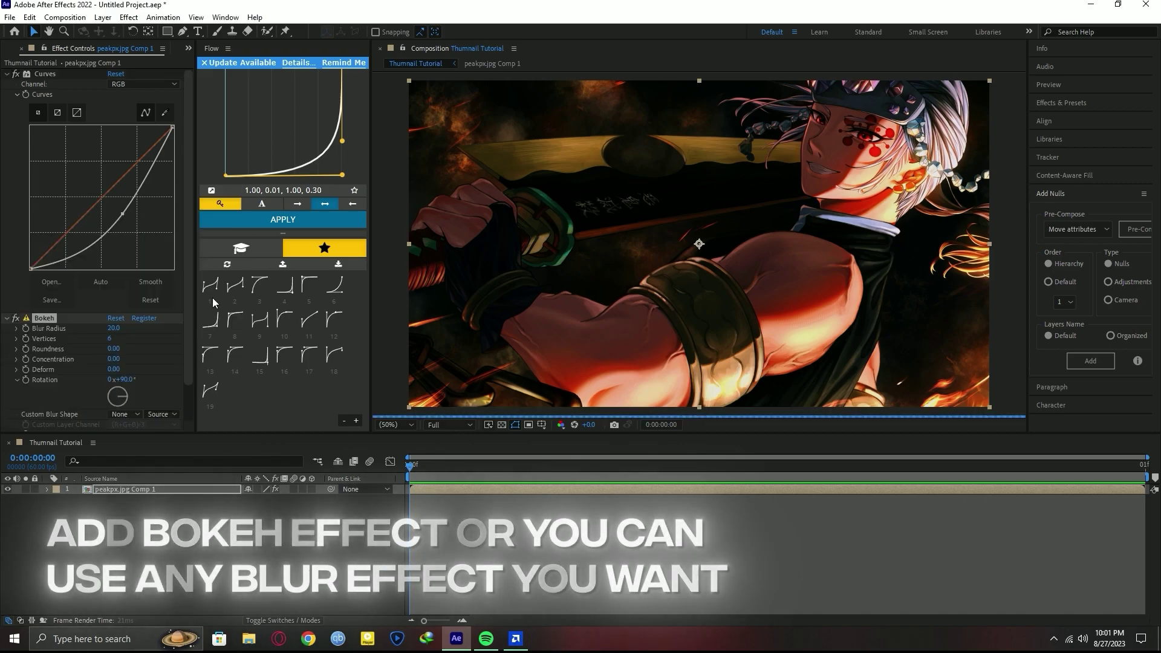
pyautogui.click(6, 74)
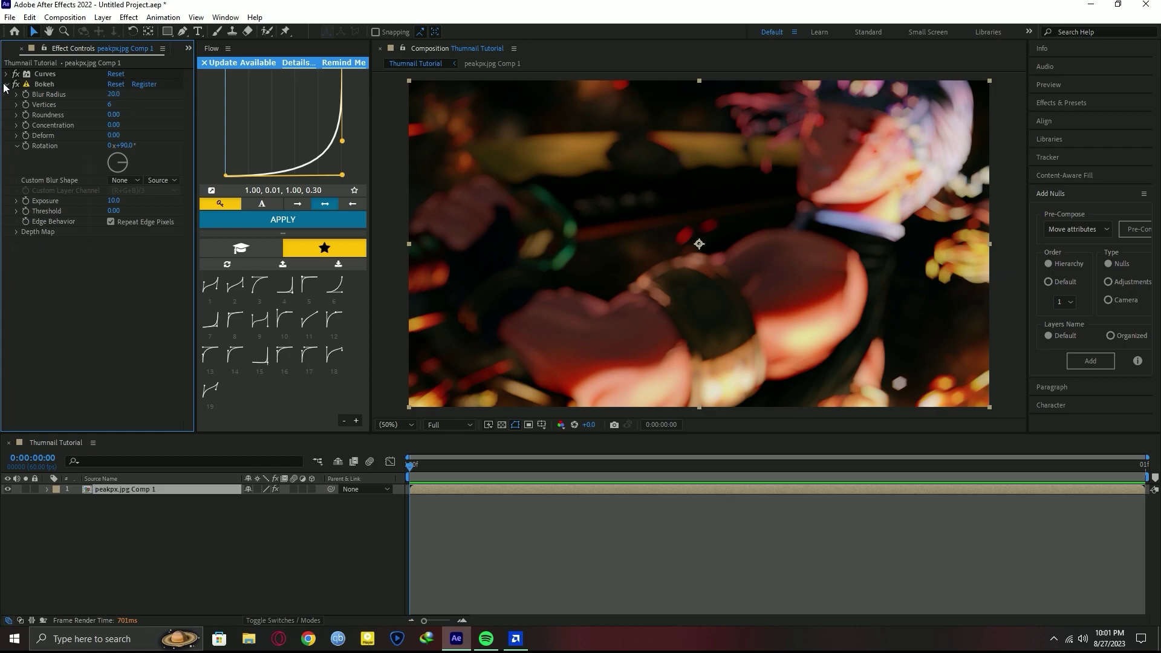
pyautogui.moveTo(276, 501); pyautogui.dragTo(258, 508)
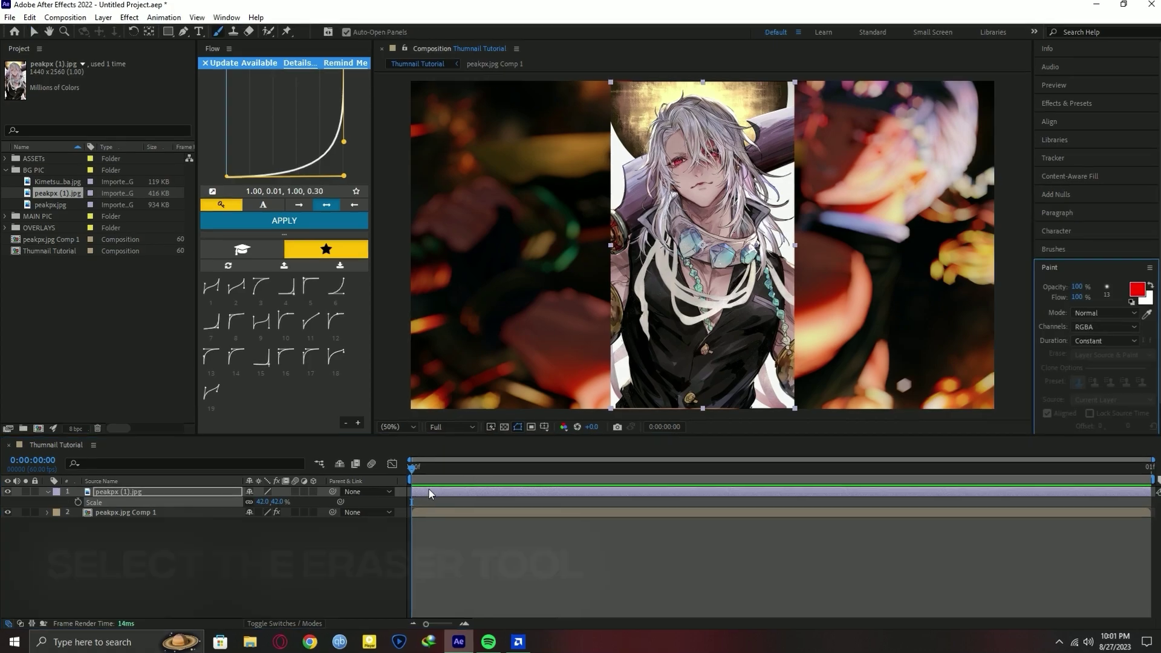
# Erase the outer edges of peakpx (1).jpg with the Eraser in its Layer panel.
pyautogui.click(248, 31)
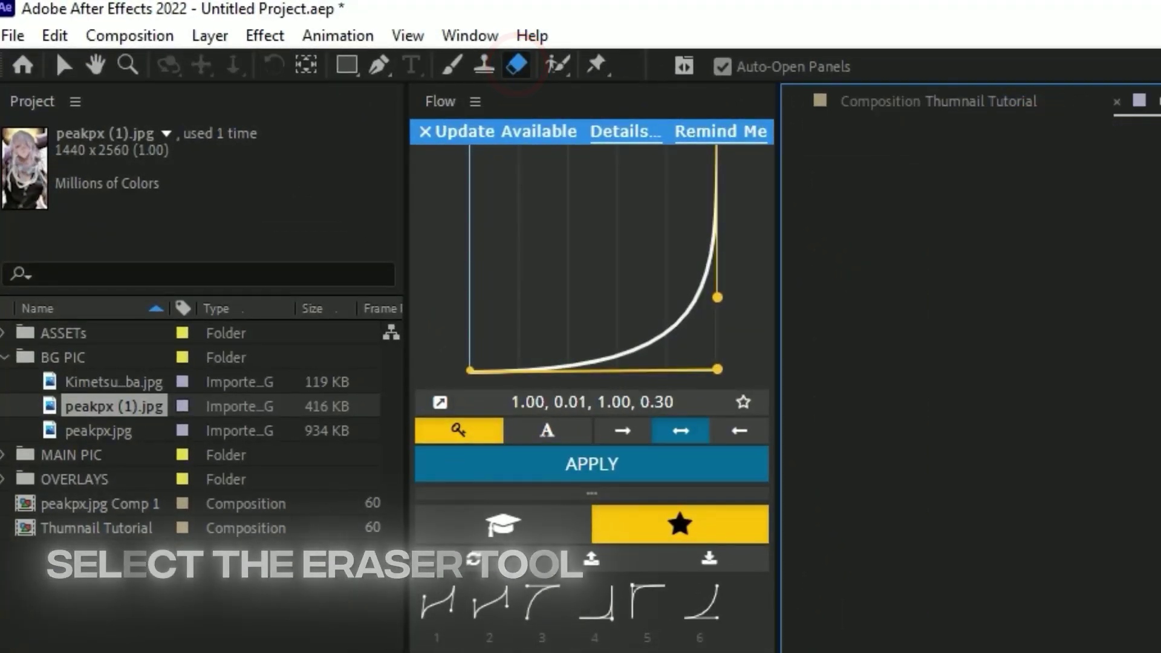
pyautogui.doubleClick(118, 489)
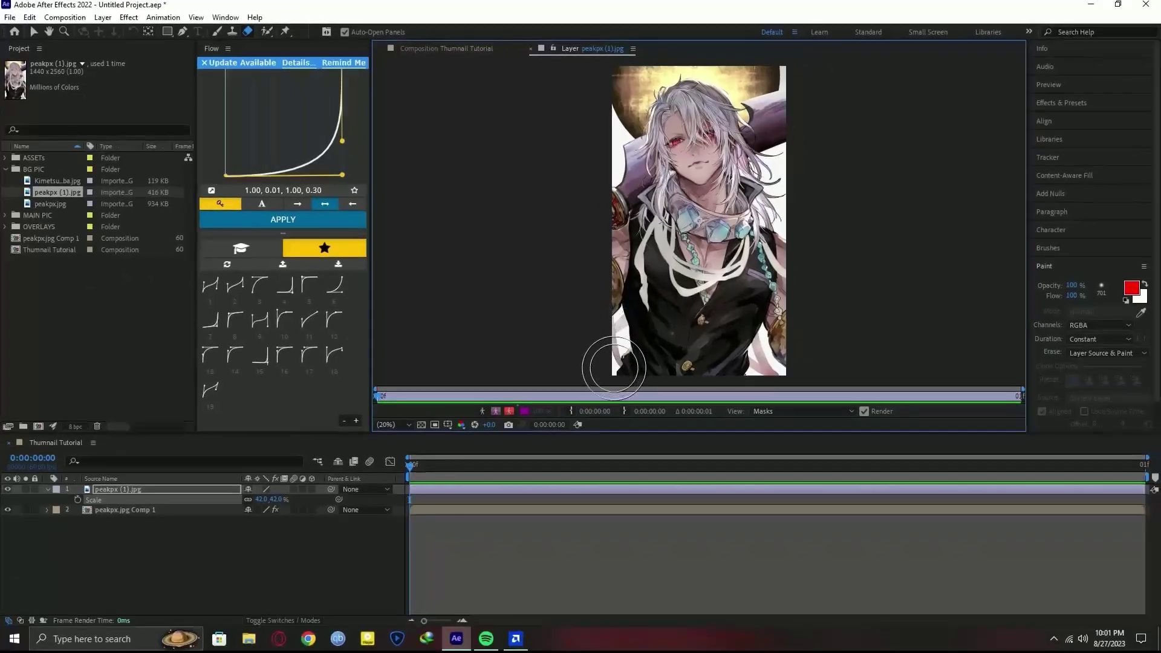
pyautogui.moveTo(613, 367)
pyautogui.mouseDown()
pyautogui.moveTo(725, 355)
pyautogui.moveTo(793, 323)
pyautogui.moveTo(804, 127)
pyautogui.moveTo(778, 78)
pyautogui.moveTo(700, 55)
pyautogui.mouseUp()
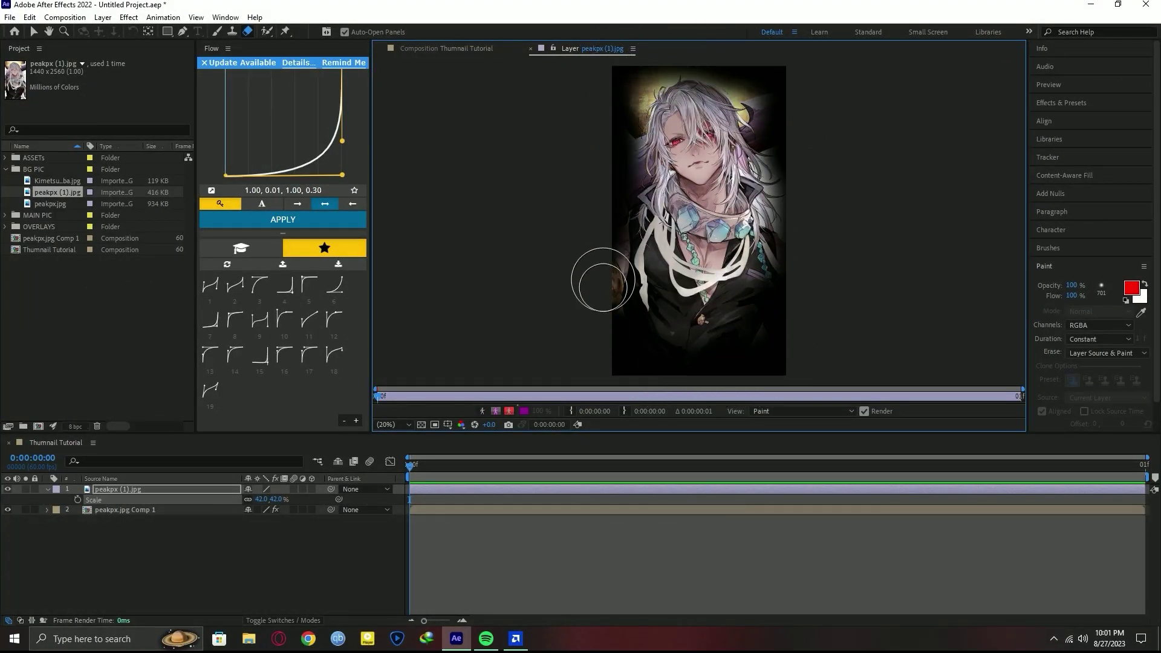
pyautogui.click(433, 49)
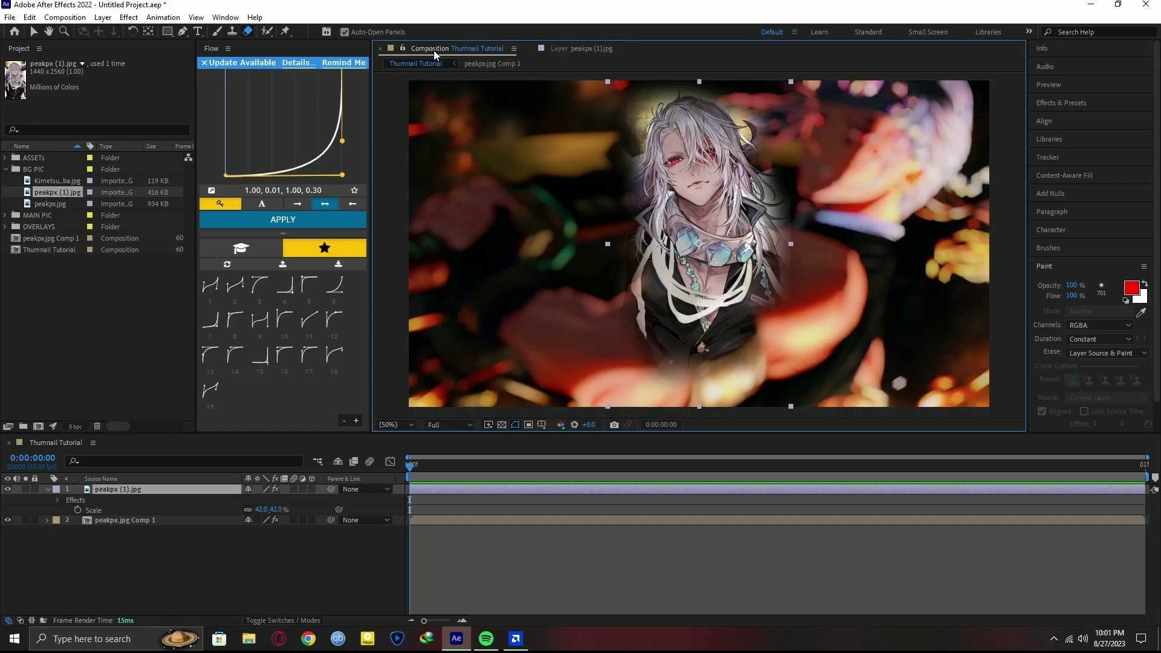
pyautogui.hotkey('ctrl', 'space')
pyautogui.write('bcc ha')
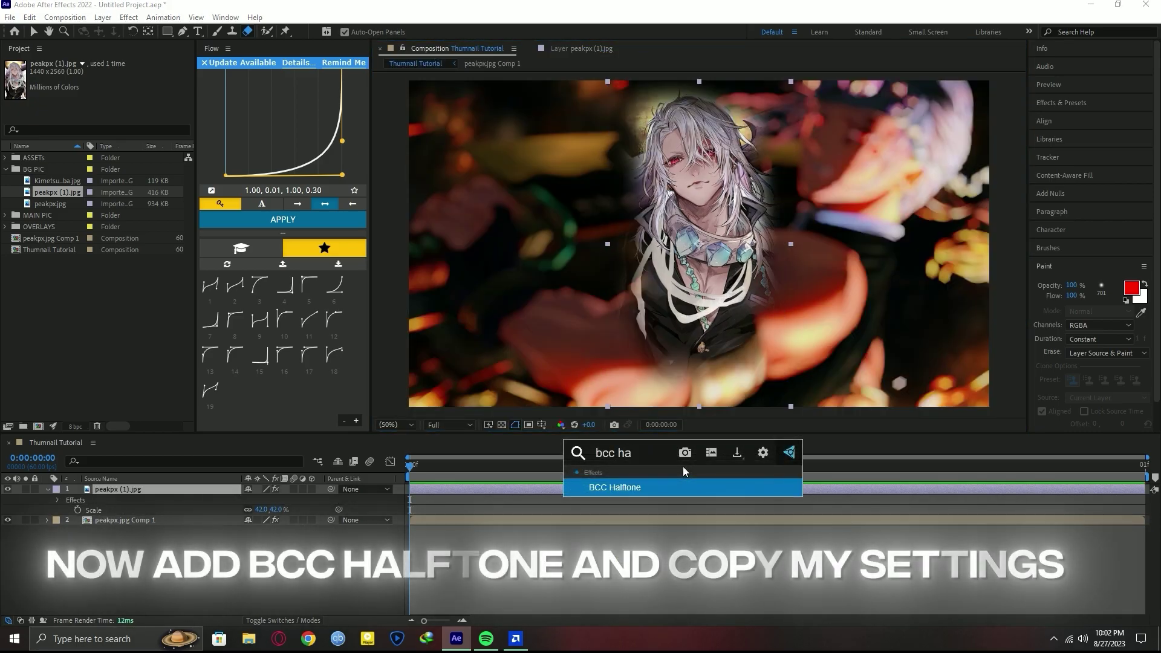
# Apply BCC Halftone with HT Scale 5, Brightness 37 and Contrast 72.
pyautogui.click(639, 489)
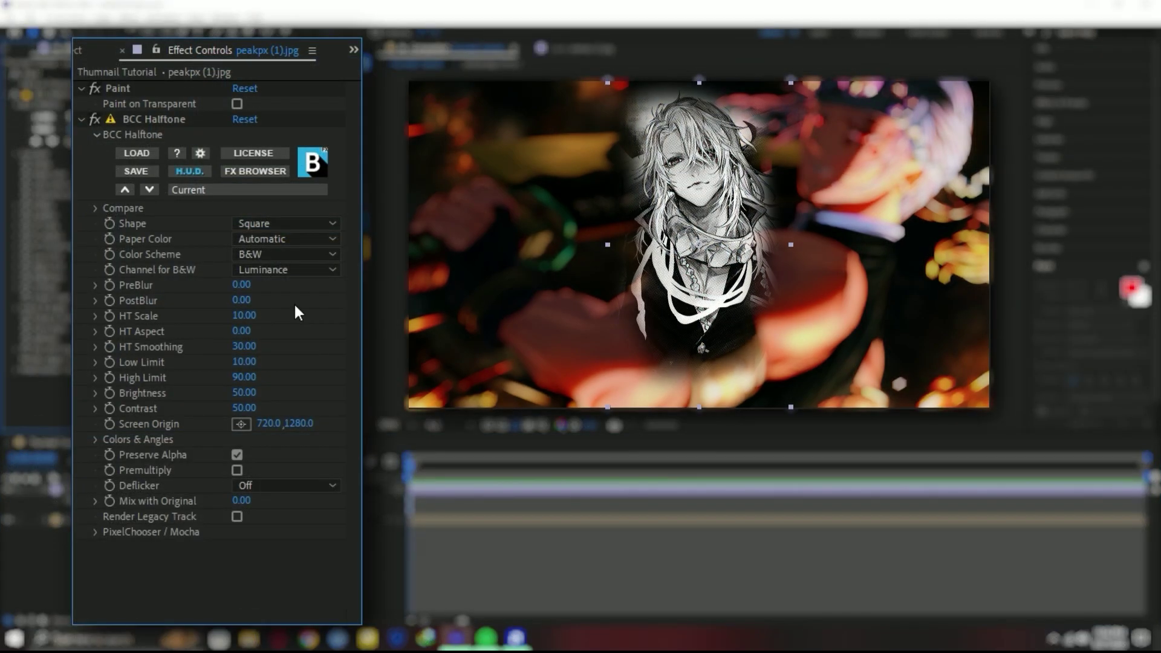
pyautogui.click(245, 315)
pyautogui.write('5')
pyautogui.press('Return')
pyautogui.click(447, 267)
pyautogui.moveTo(251, 411); pyautogui.dragTo(239, 393)
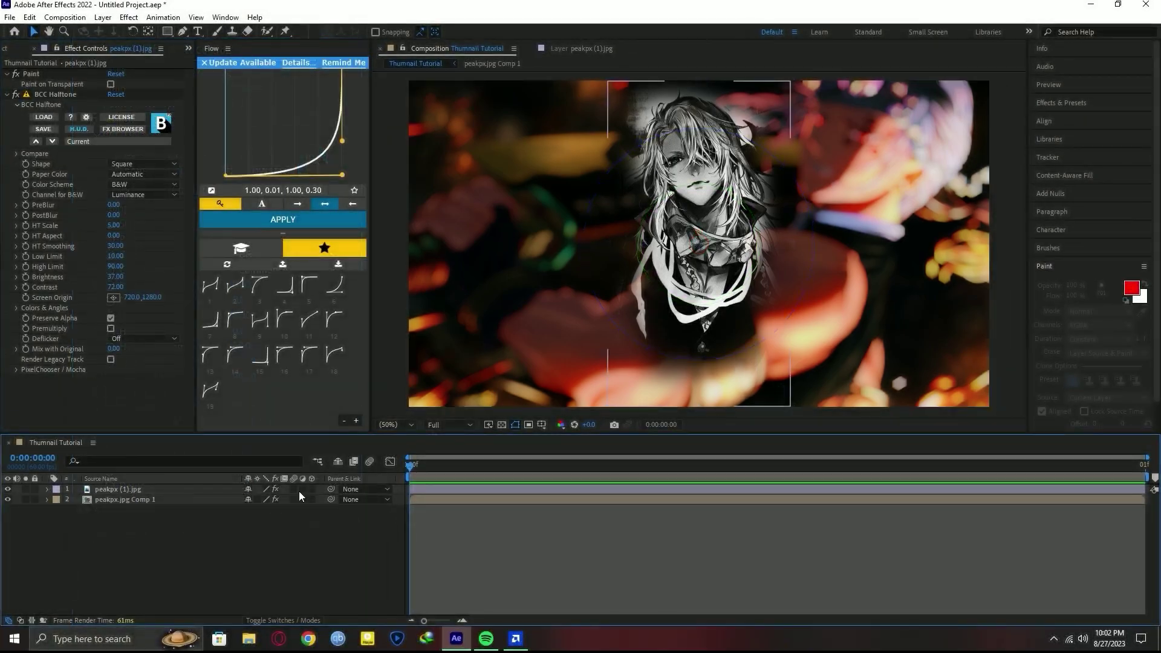
# Set the character layer's blending mode to Luminosity.
pyautogui.click(203, 491)
pyautogui.rightClick(203, 491)
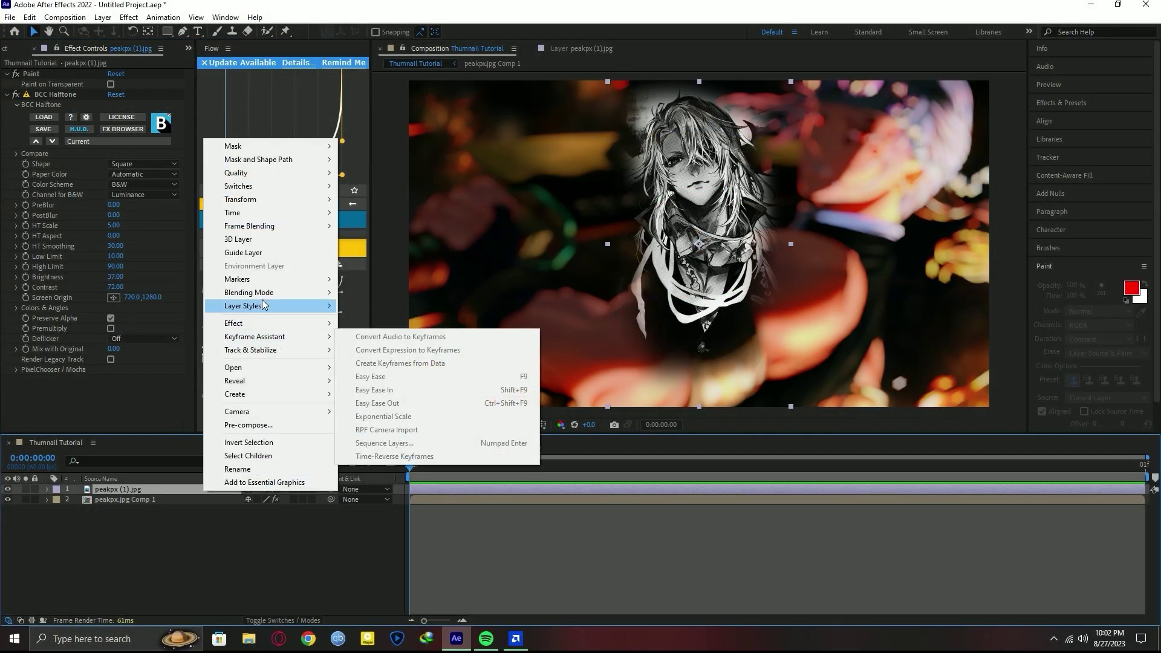
pyautogui.moveTo(263, 297)
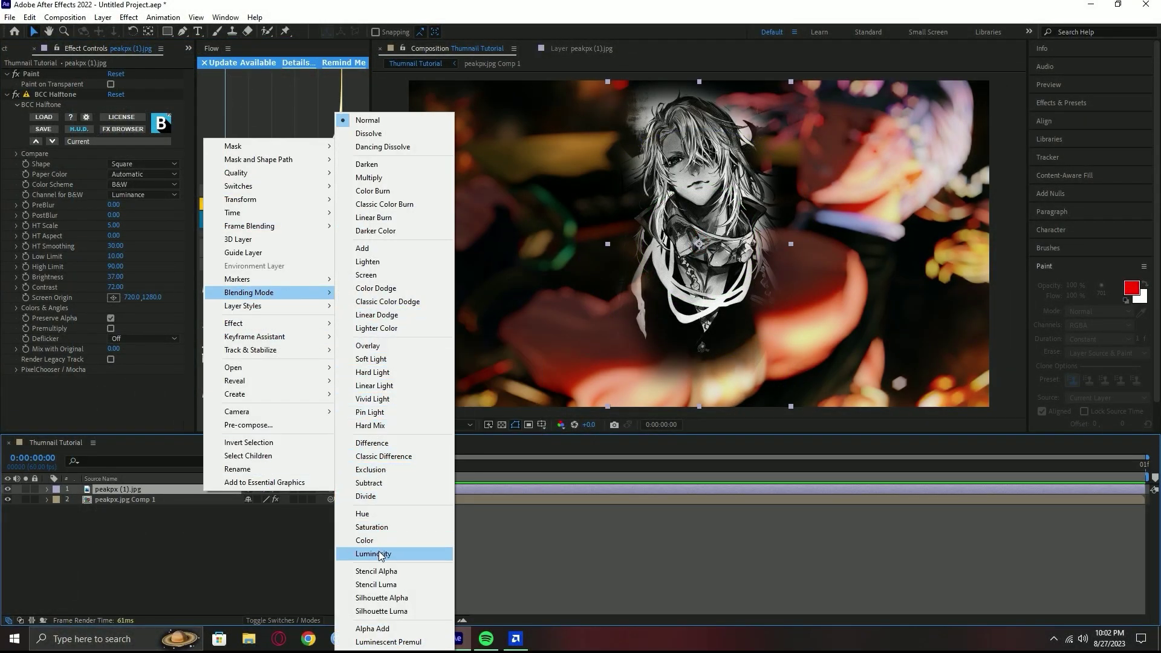
pyautogui.click(380, 554)
# Scale the character to 74% and shift it left; enlarge Kimetsu no Yaiba to 220%.
pyautogui.press('s')
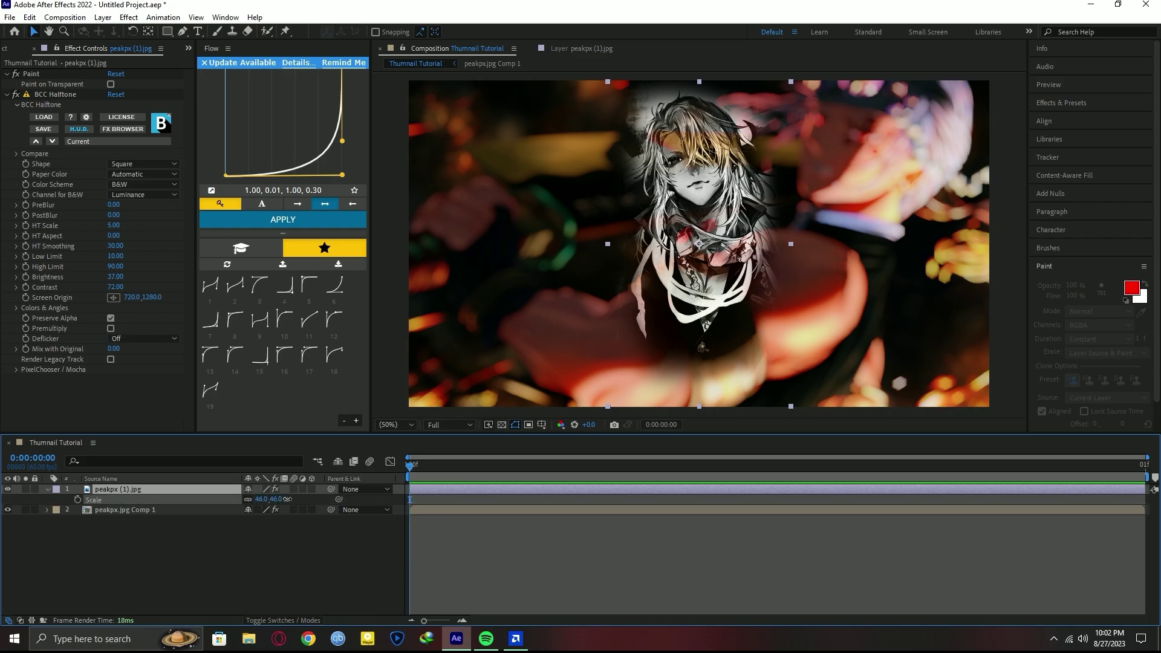
pyautogui.moveTo(283, 498); pyautogui.dragTo(299, 499)
pyautogui.moveTo(725, 227); pyautogui.dragTo(556, 301)
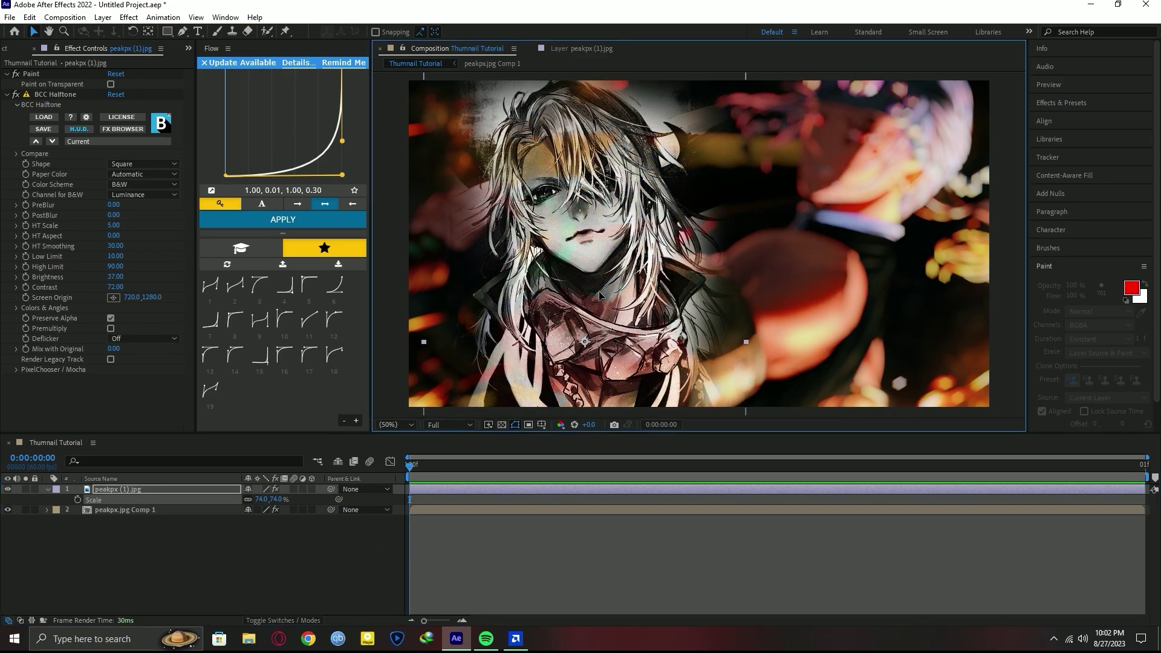
pyautogui.moveTo(556, 300); pyautogui.dragTo(569, 298)
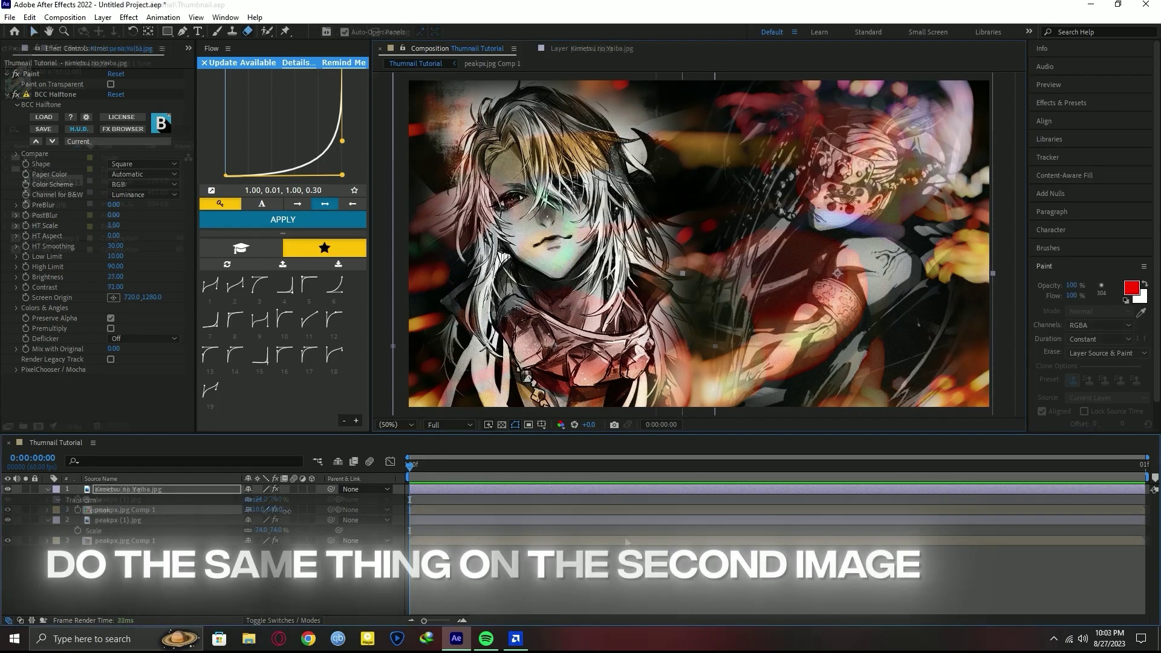
pyautogui.moveTo(285, 499); pyautogui.dragTo(300, 499)
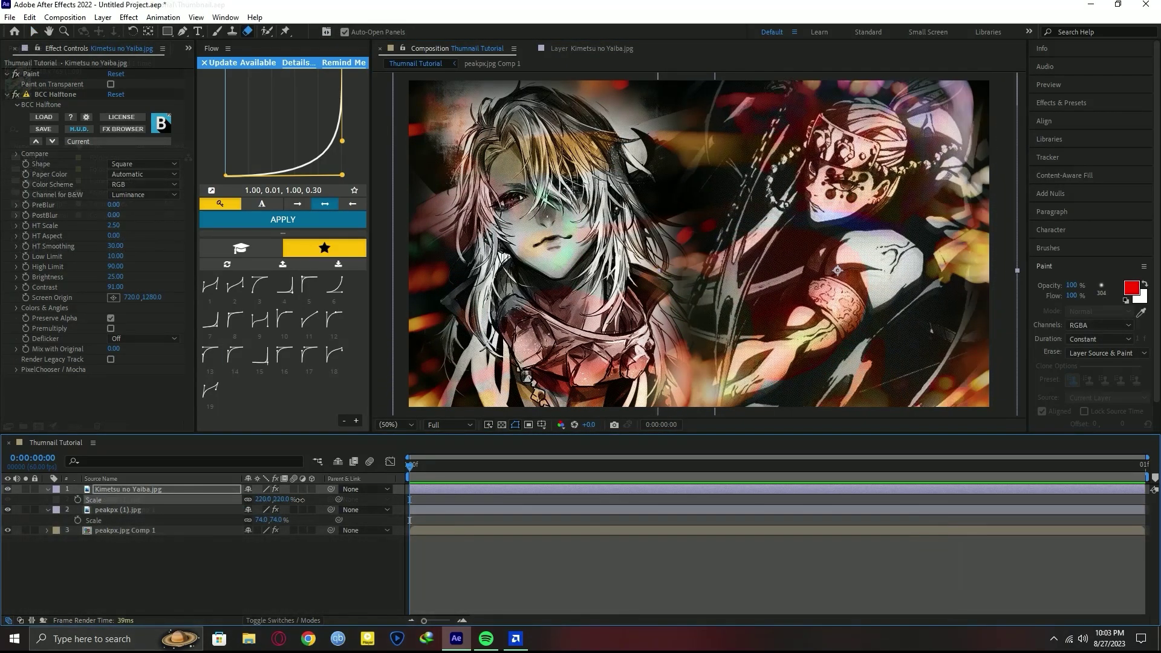
pyautogui.moveTo(804, 276); pyautogui.dragTo(816, 288)
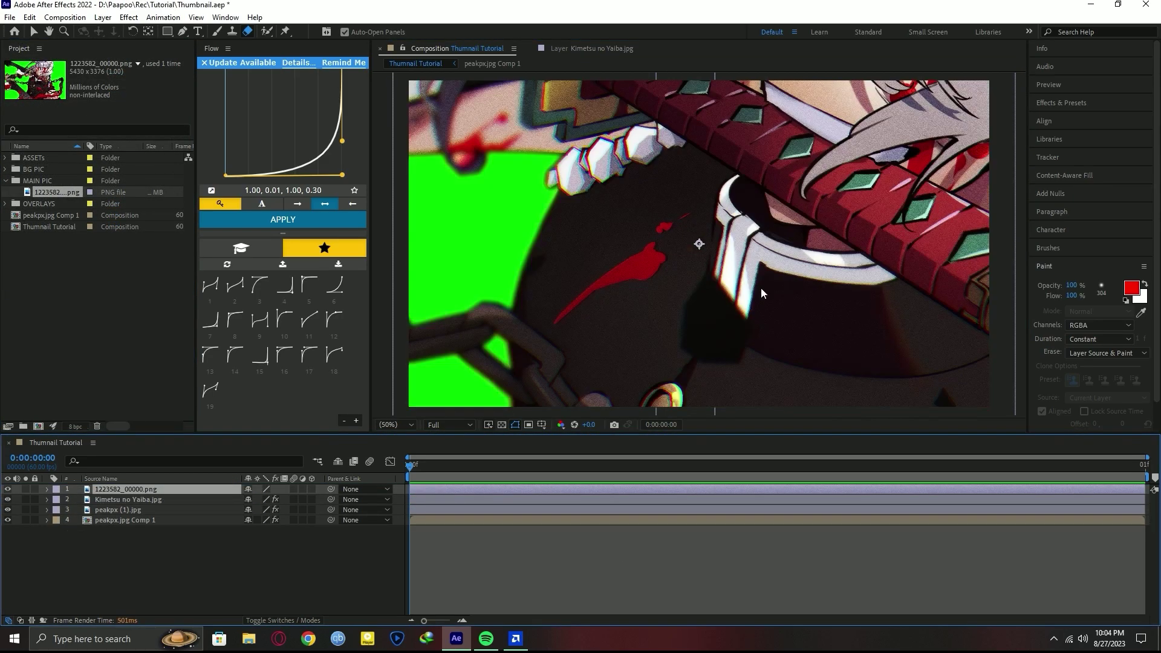
# Shrink 1223582_00000.png to 33% and key out its green screen with Keylight.
pyautogui.press('s')
pyautogui.moveTo(270, 499); pyautogui.dragTo(251, 505)
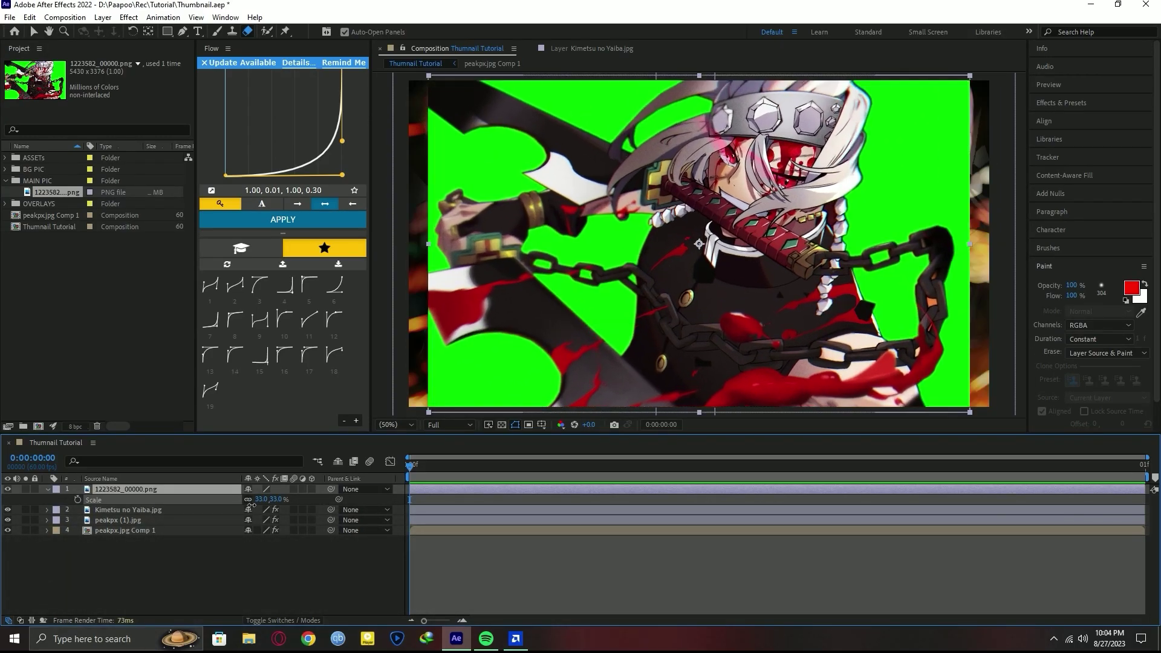
pyautogui.hotkey('ctrl', 'space')
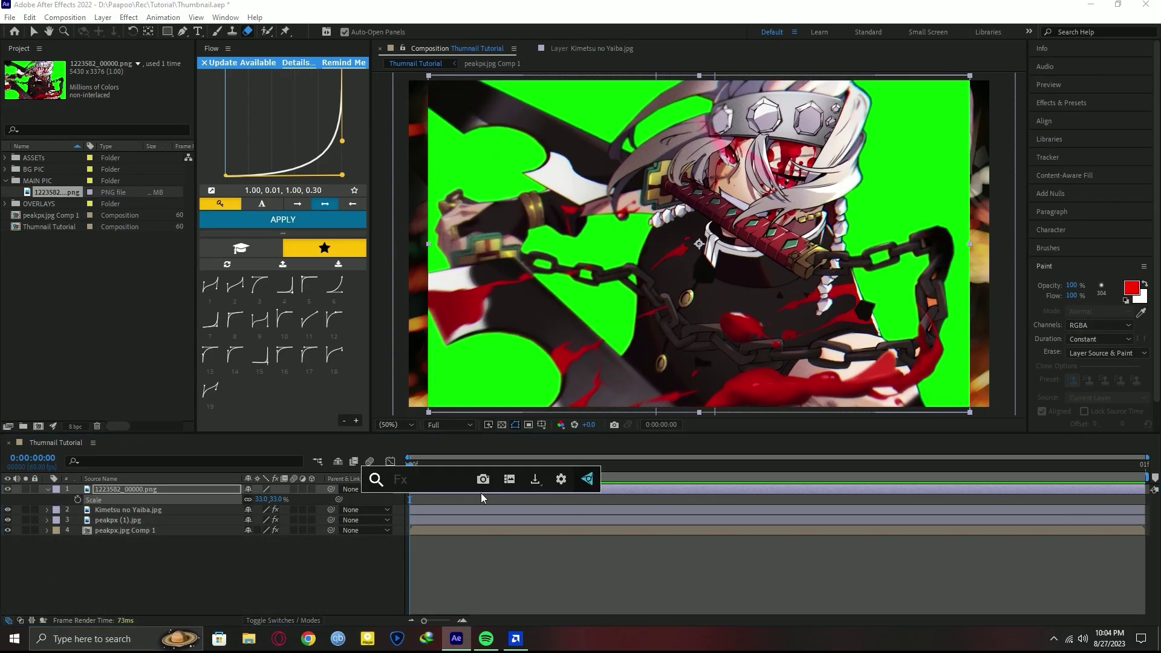
pyautogui.write('key')
pyautogui.click(453, 504)
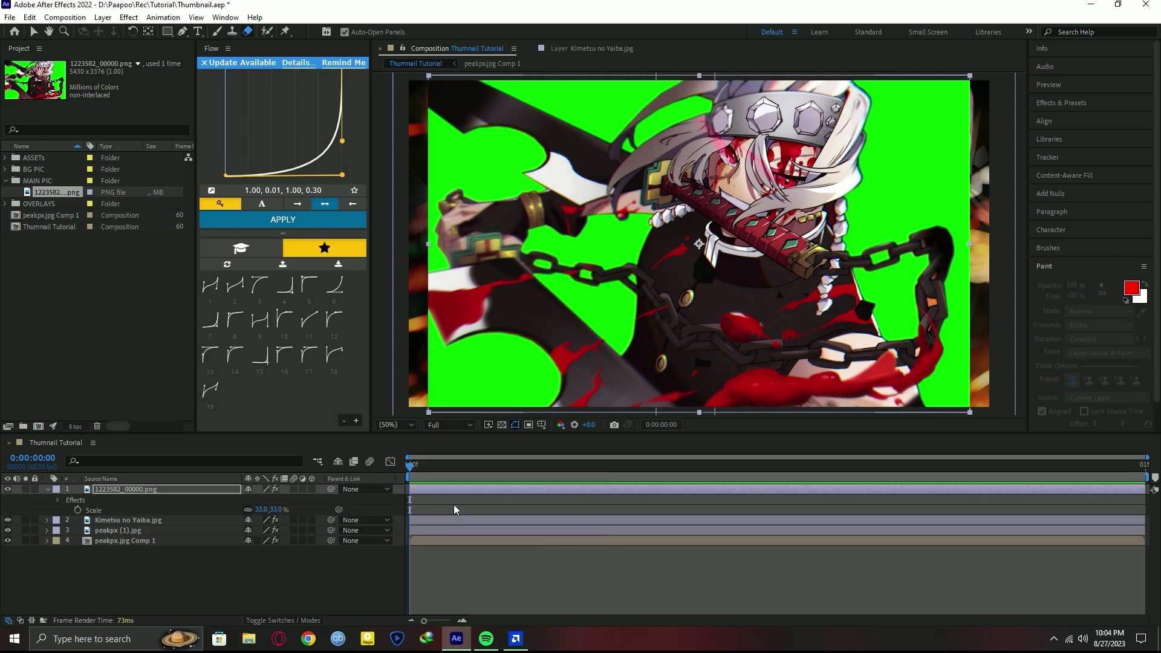
pyautogui.press('v')
pyautogui.click(126, 149)
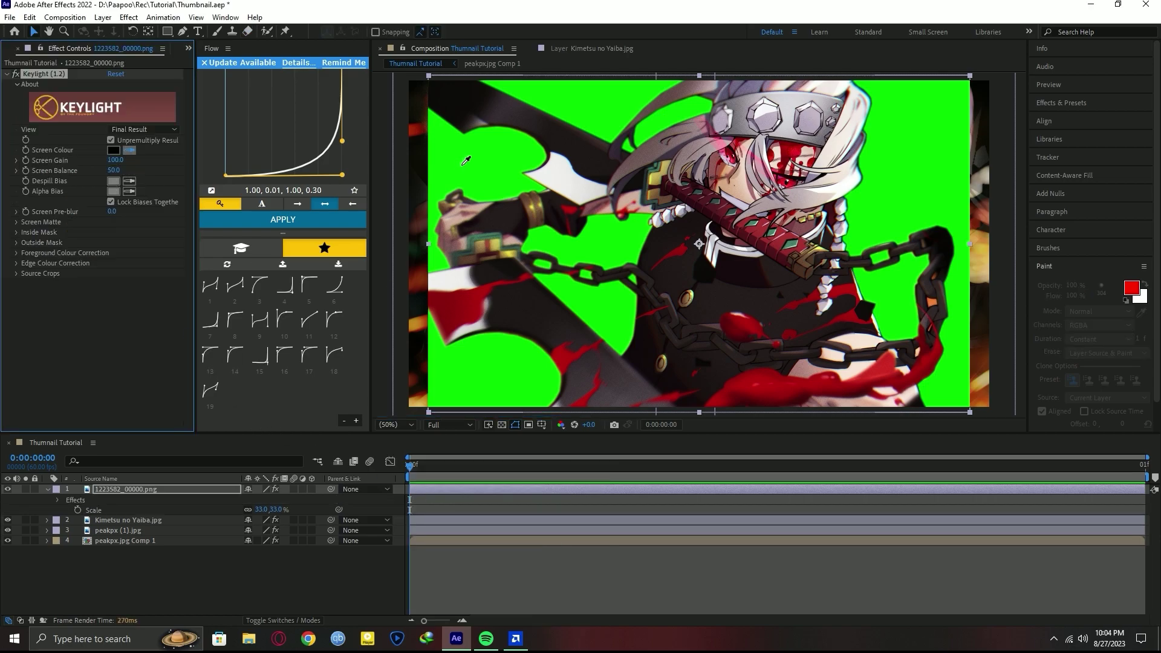
pyautogui.click(461, 164)
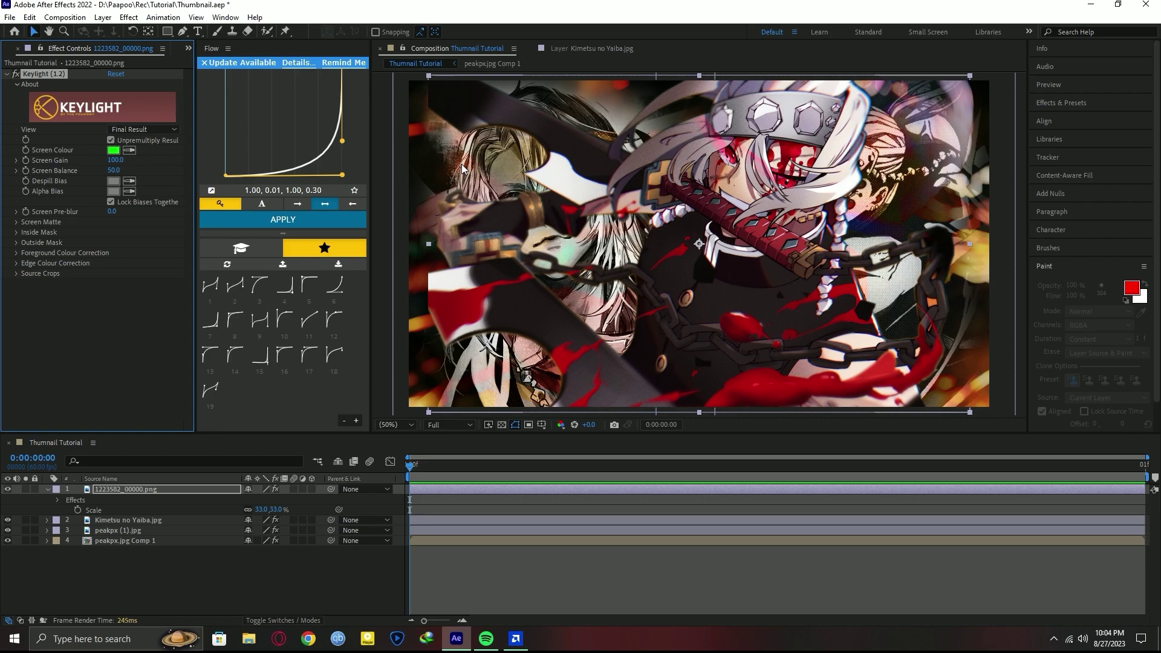
# Collapse and deselect the character layer, then select 58. Plexus 1.mp4 in the Project panel.
pyautogui.press('u')
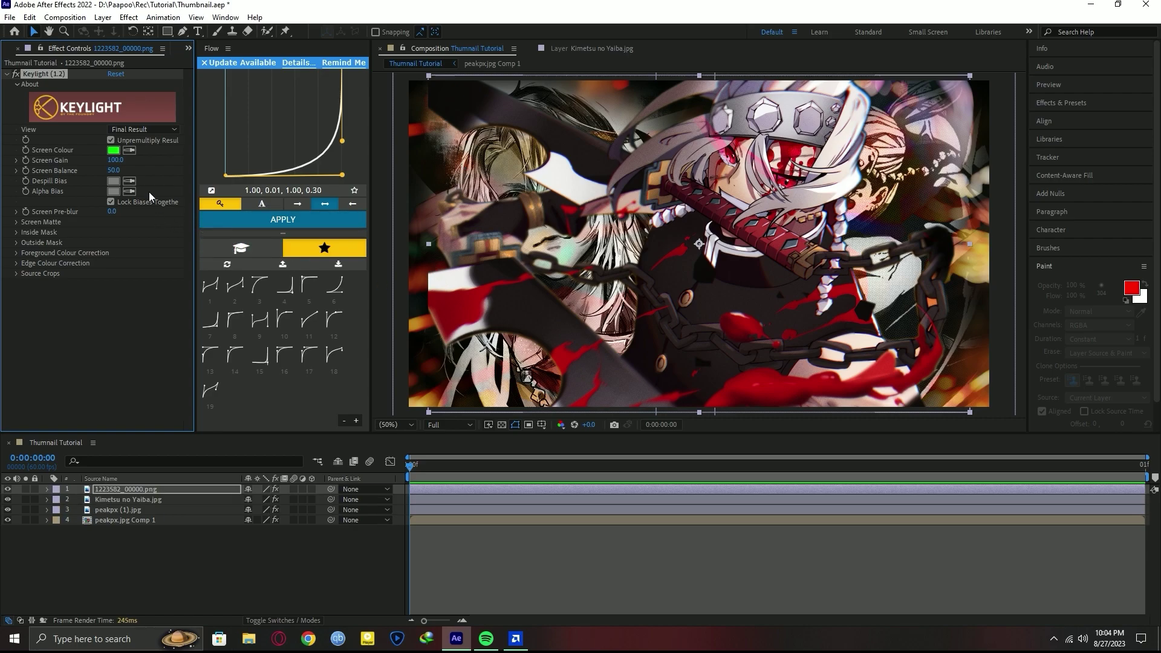
pyautogui.click(514, 549)
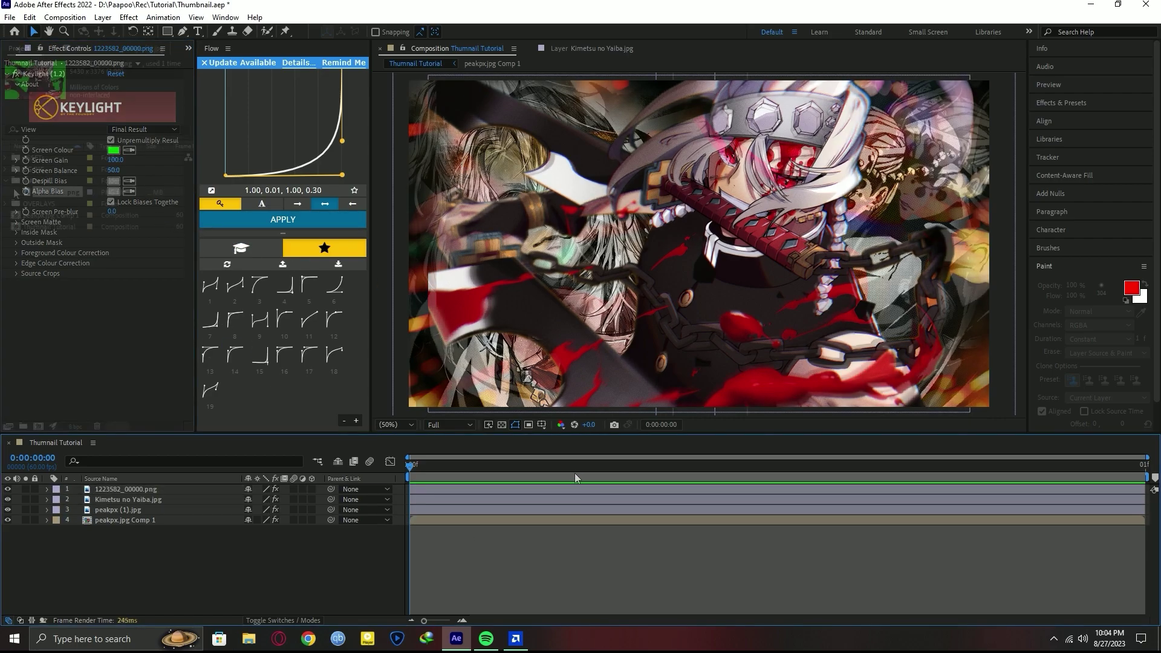
pyautogui.hotkey('ctrl', '0')
pyautogui.click(50, 215)
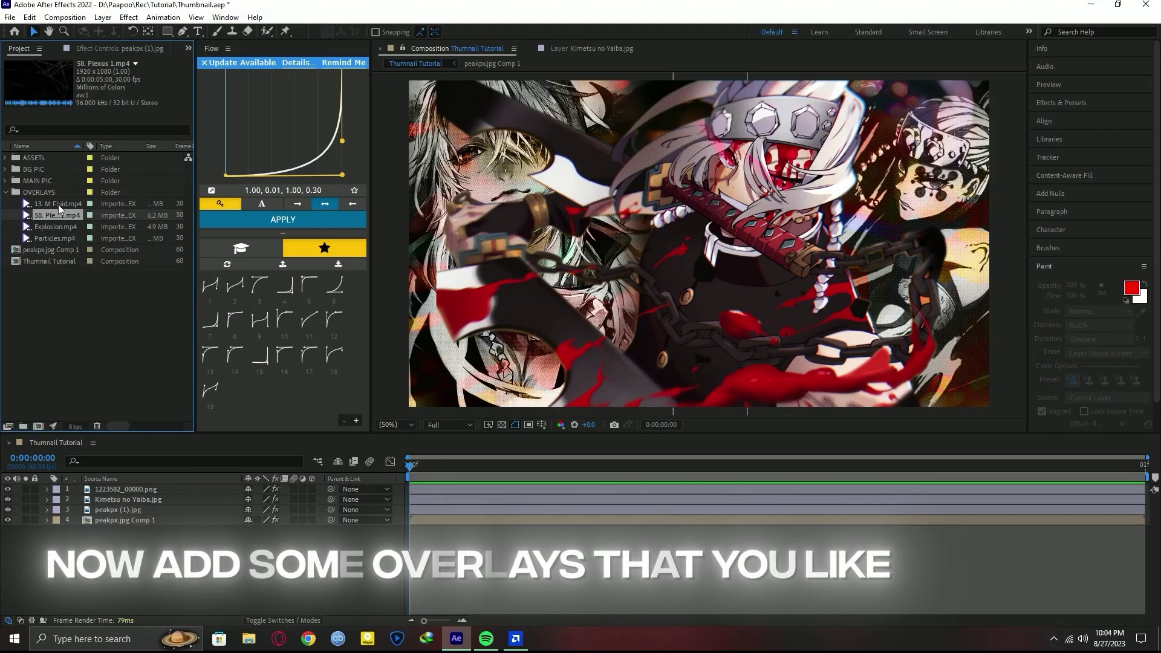
# Preview 58. Plexus 1.mp4, set its out point, and place it in the comp.
pyautogui.doubleClick(47, 212)
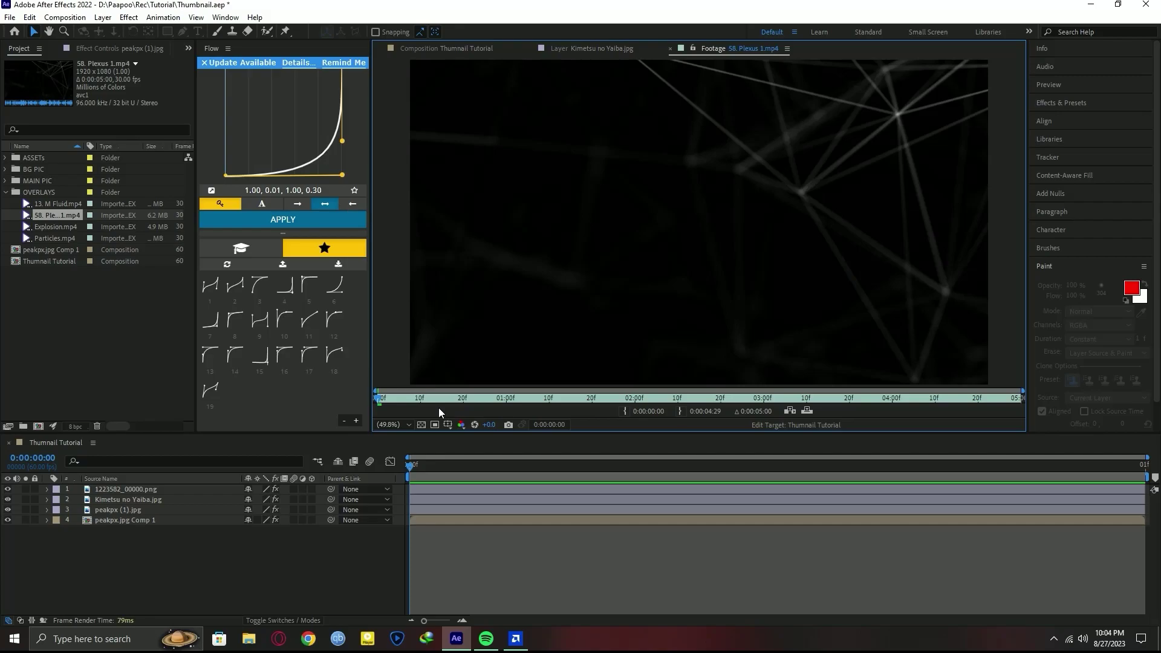
pyautogui.click(684, 412)
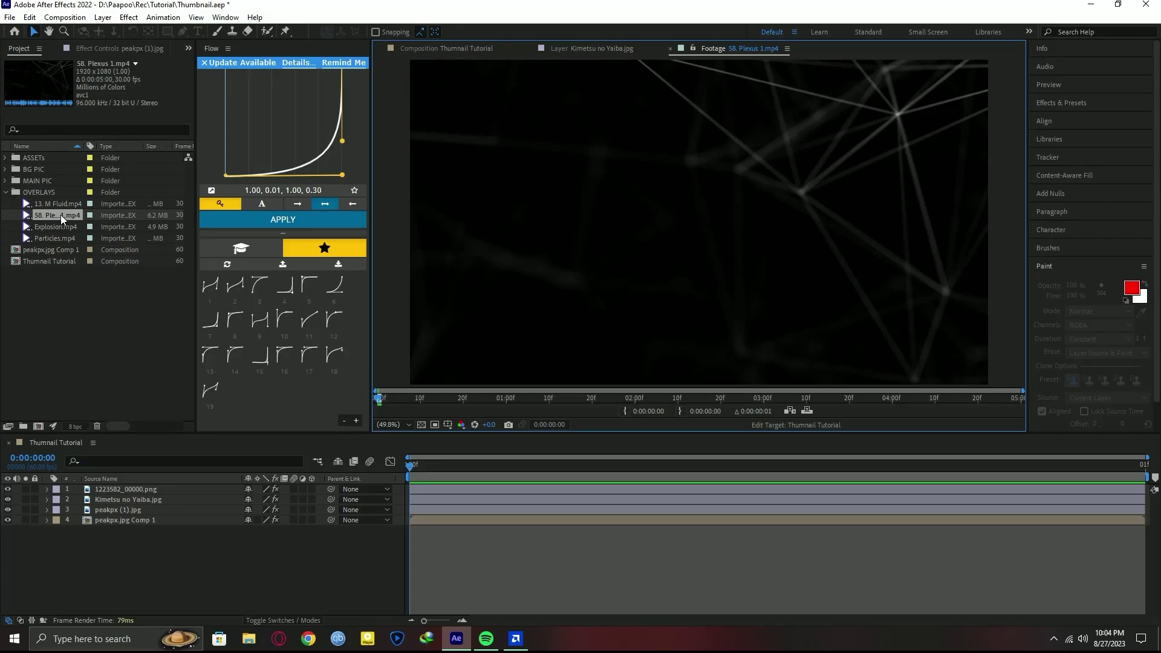
pyautogui.moveTo(145, 505); pyautogui.dragTo(146, 505)
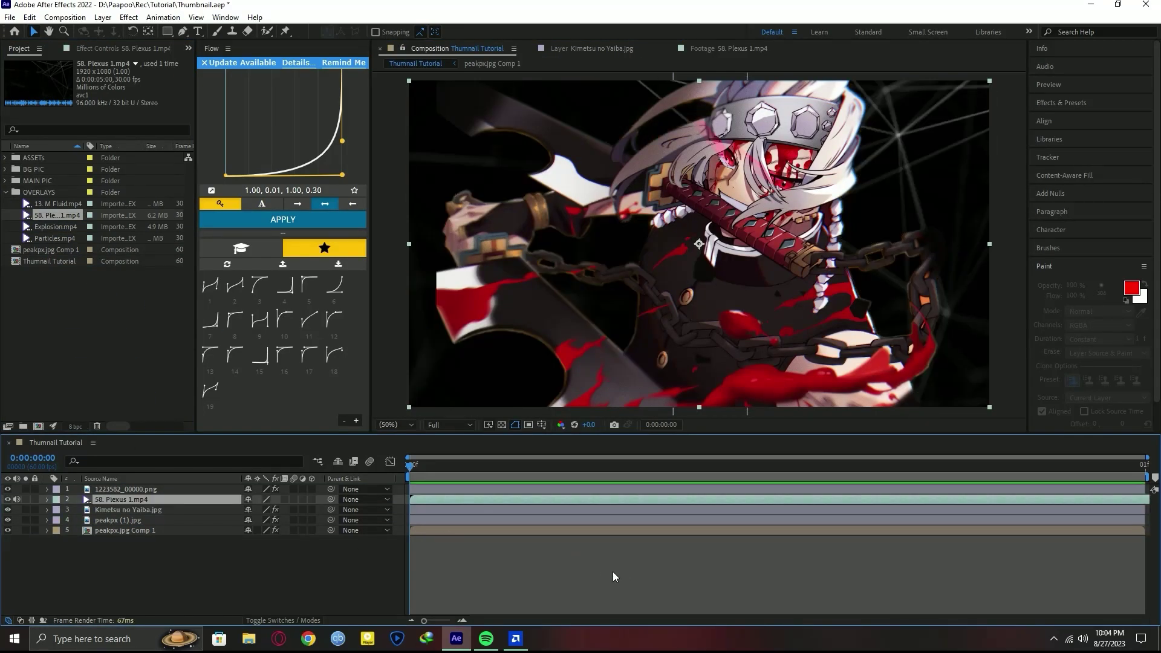
# Set the Plexus overlay layer's blending mode to Add.
pyautogui.click(430, 503)
pyautogui.hotkey('ctrl', 'space')
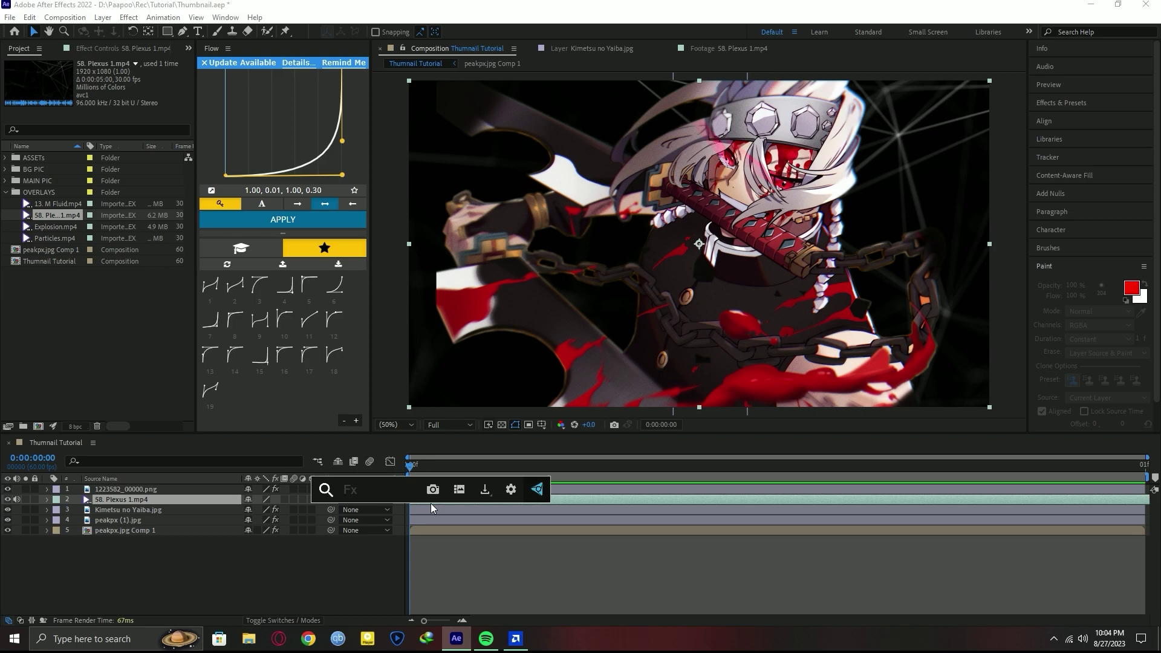
pyautogui.click(190, 543)
pyautogui.rightClick(142, 498)
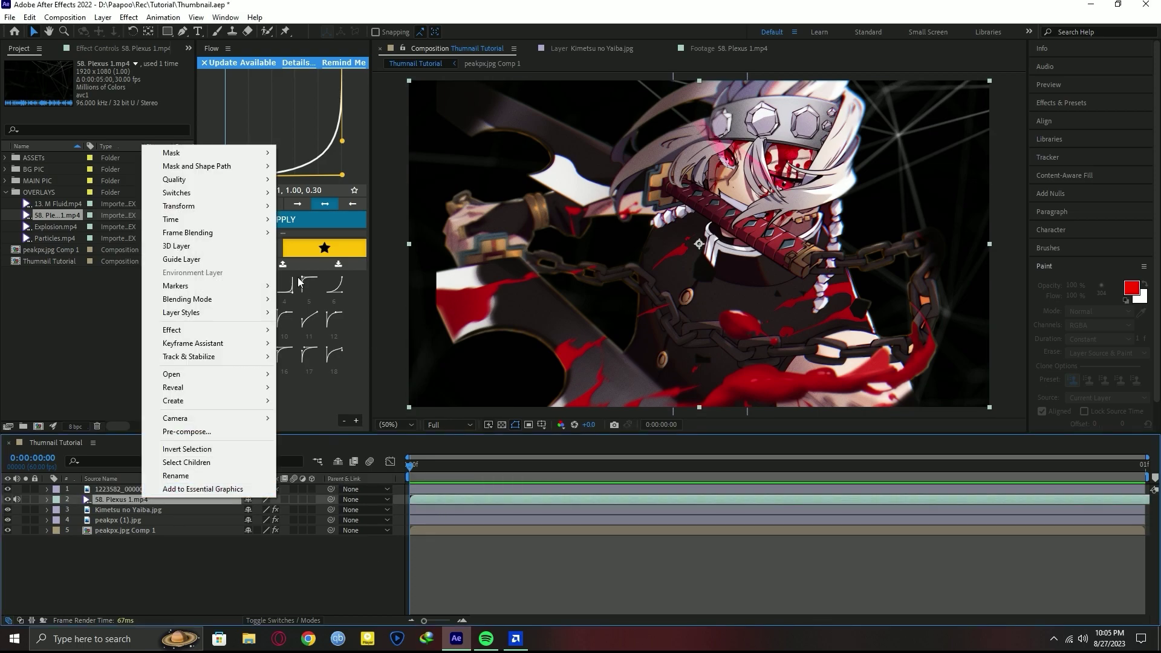
pyautogui.moveTo(223, 298)
pyautogui.click(297, 247)
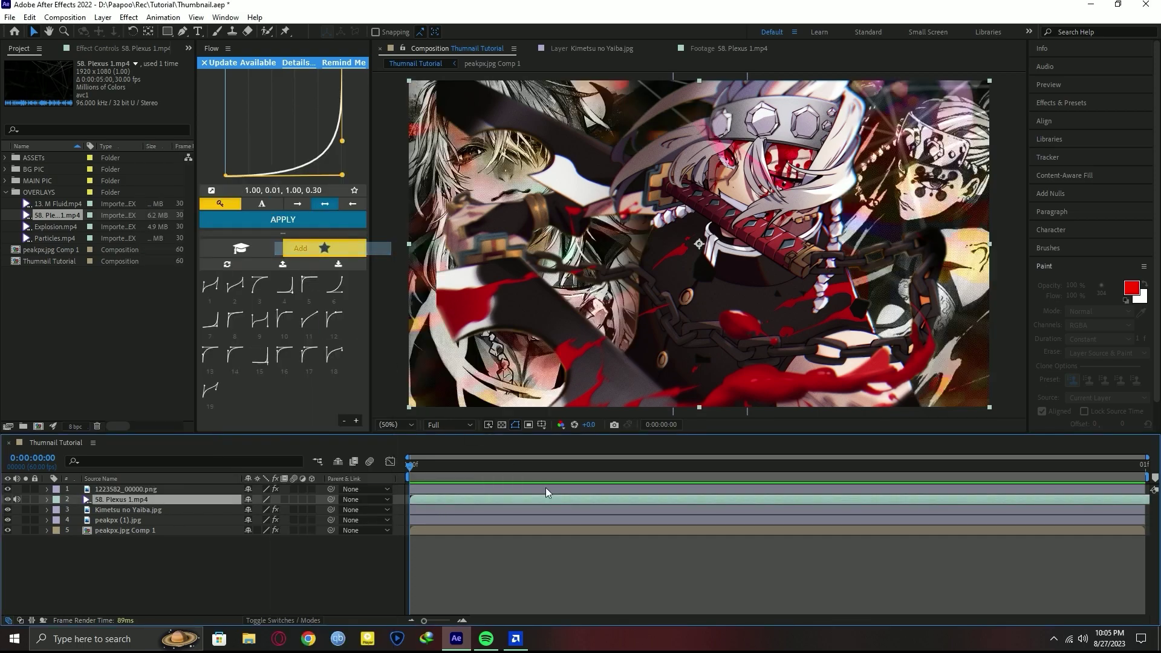
pyautogui.click(683, 576)
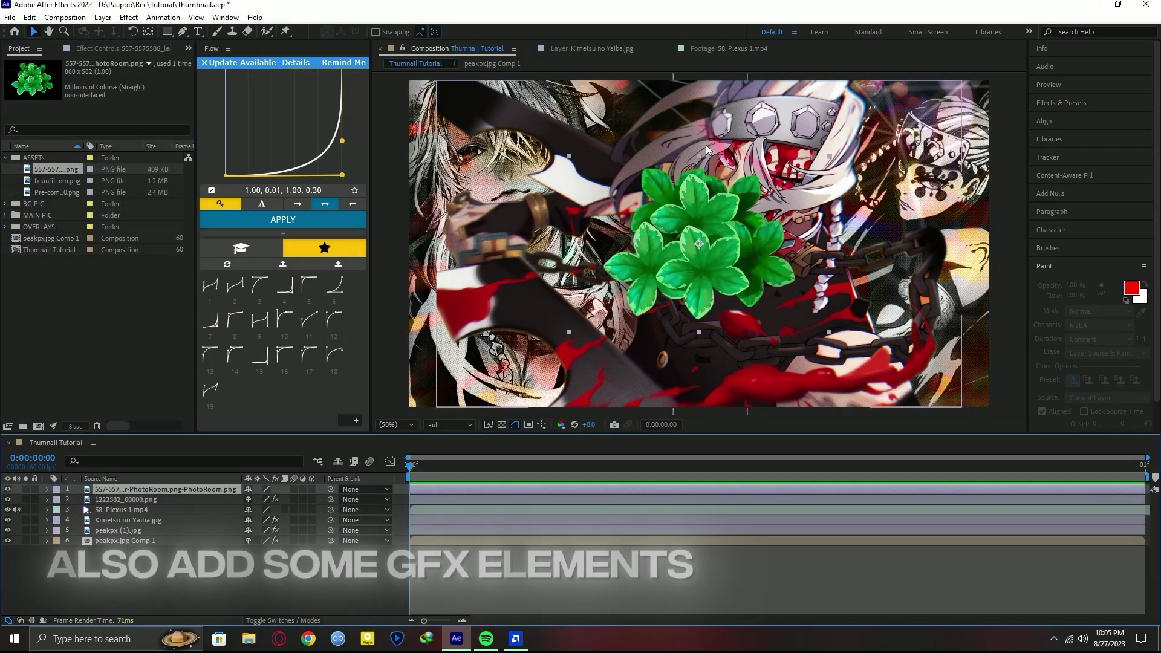
# Place the green leaves PNG at lower left, scaled to 125% and rotated 75°.
pyautogui.moveTo(577, 247)
pyautogui.mouseDown()
pyautogui.moveTo(596, 326)
pyautogui.moveTo(459, 270)
pyautogui.mouseUp()
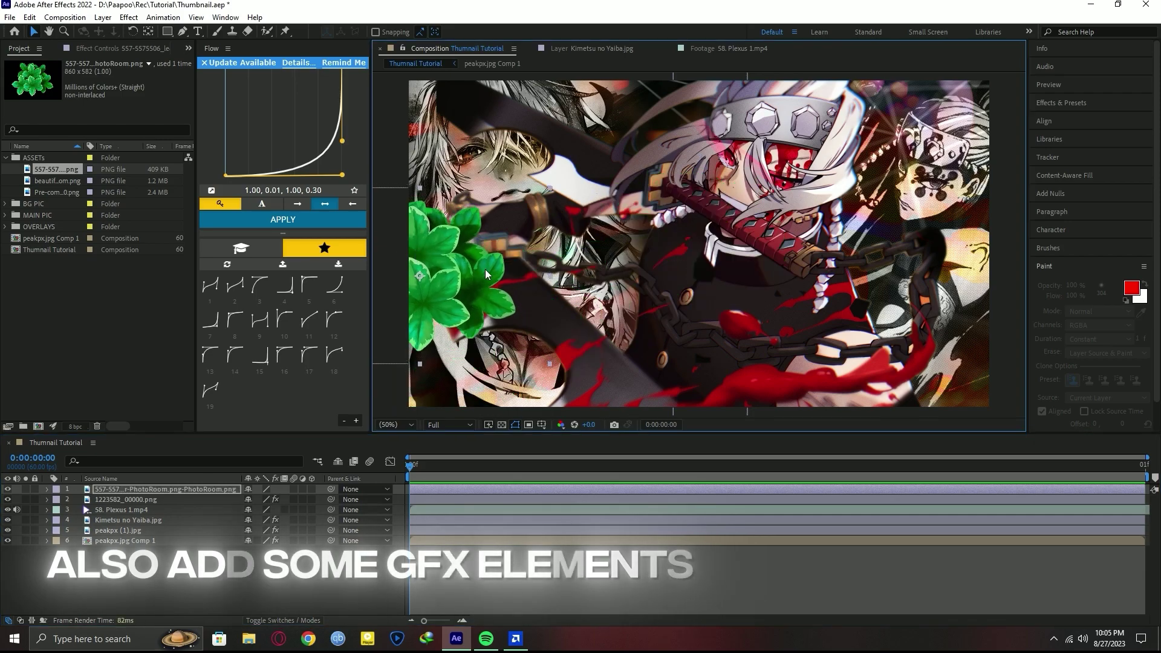
pyautogui.press('s')
pyautogui.moveTo(263, 499); pyautogui.dragTo(313, 510)
pyautogui.hotkey('shift', 'r')
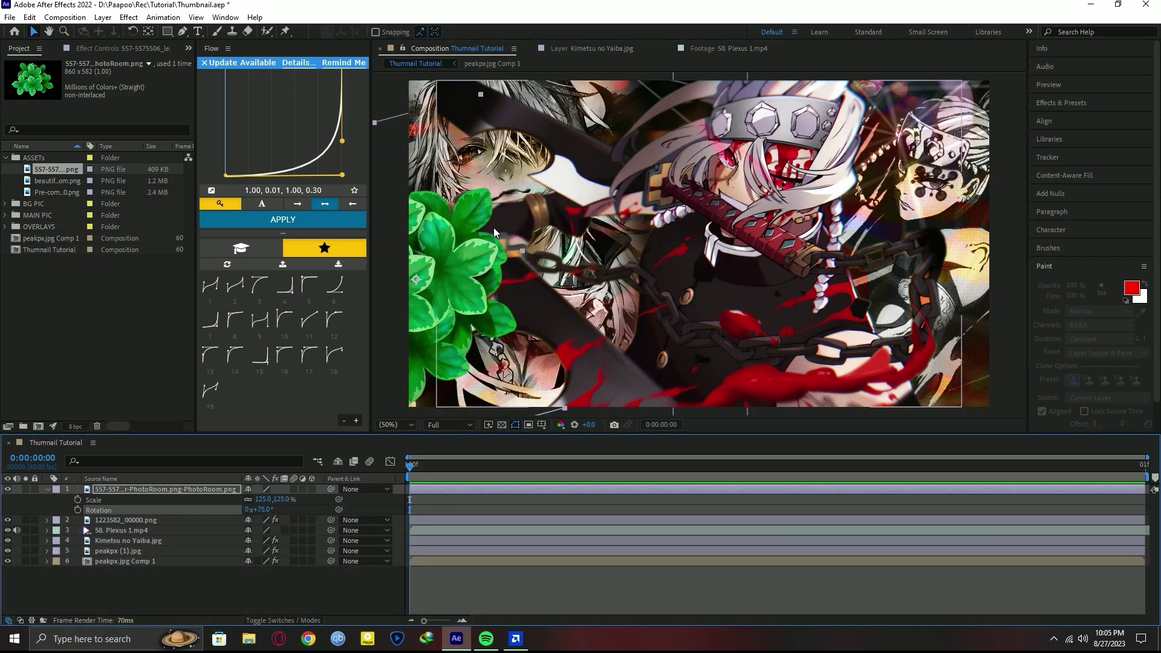
pyautogui.moveTo(493, 227); pyautogui.dragTo(461, 292)
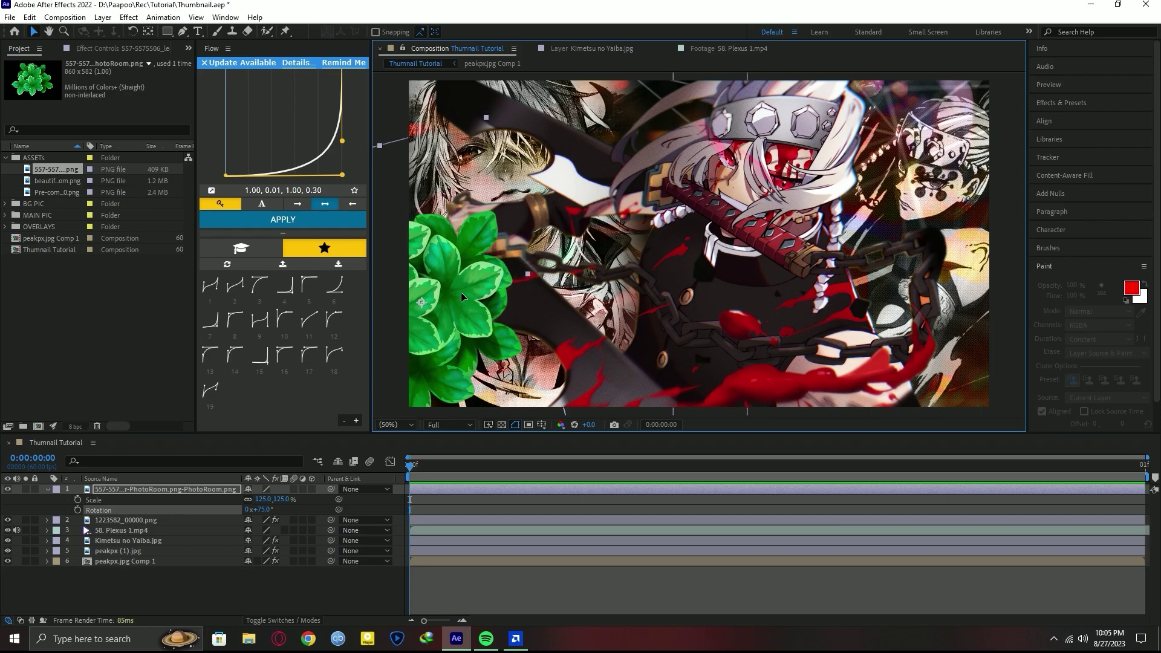
# Duplicate the leaves layer and move the copy to the comp's right edge.
pyautogui.hotkey('ctrl', 'd')
pyautogui.moveTo(444, 309)
pyautogui.mouseDown()
pyautogui.moveTo(1098, 291)
pyautogui.moveTo(1007, 312)
pyautogui.mouseUp()
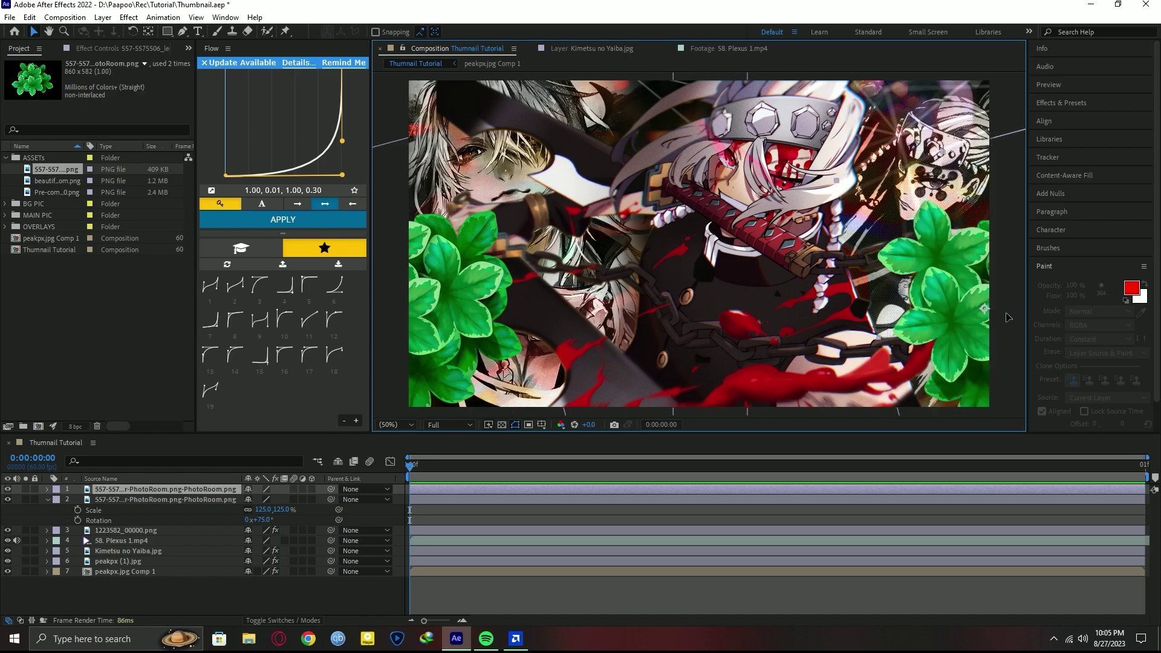
pyautogui.click(619, 587)
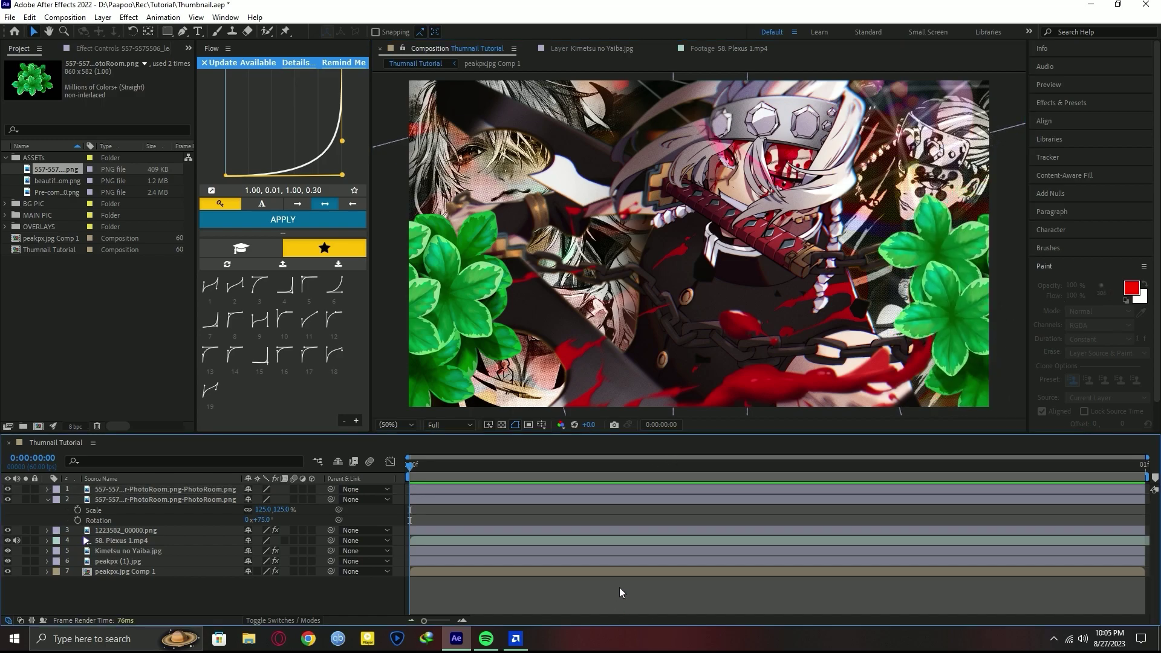
pyautogui.click(35, 174)
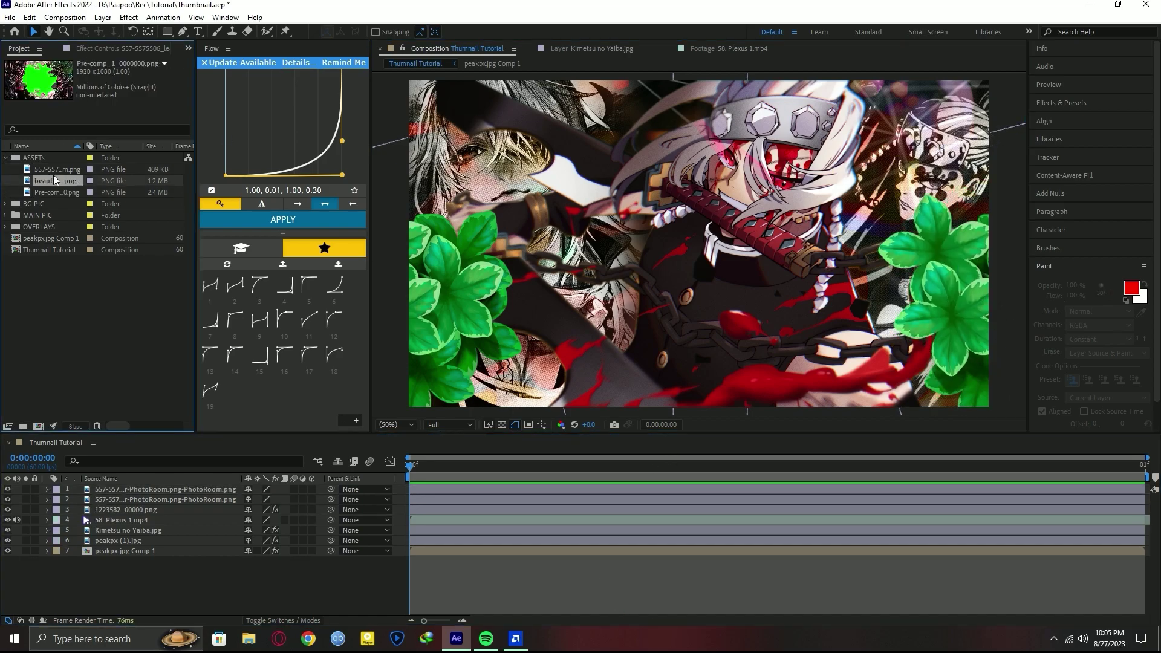
# Add the flowers image as the top layer at about 278% scale and pre-compose it.
pyautogui.moveTo(132, 491); pyautogui.dragTo(136, 491)
pyautogui.press('s')
pyautogui.moveTo(263, 500)
pyautogui.mouseDown()
pyautogui.moveTo(395, 507)
pyautogui.moveTo(383, 511)
pyautogui.mouseUp()
pyautogui.hotkey('ctrl', 'shift', 'c')
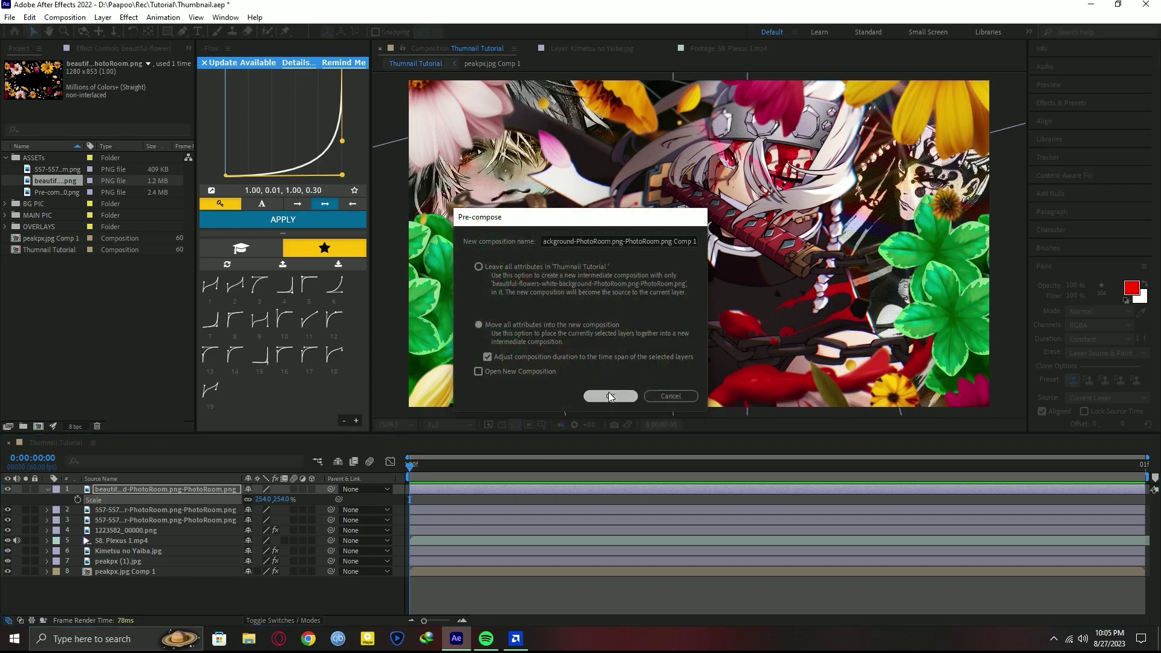
pyautogui.click(608, 391)
# Mask off the flowers' bottom half with a Subtract rectangle mask, then add Adjustment Layer 1.
pyautogui.click(396, 424)
pyautogui.click(401, 219)
pyautogui.press('q')
pyautogui.moveTo(494, 240); pyautogui.dragTo(887, 385)
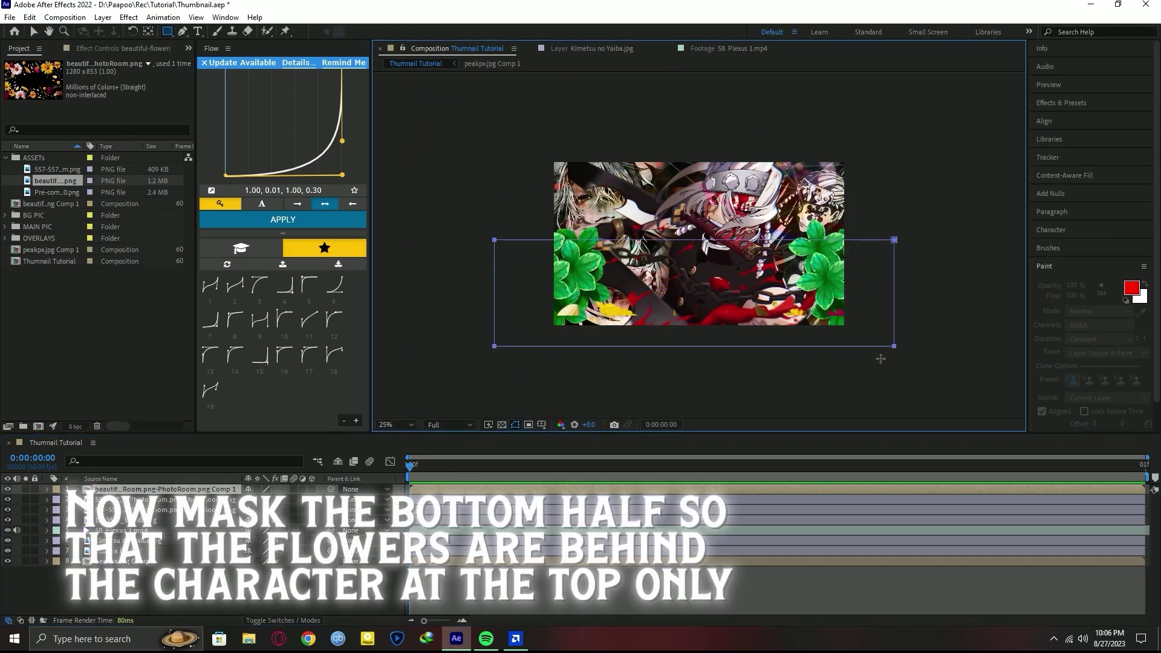
pyautogui.click(396, 424)
pyautogui.click(395, 318)
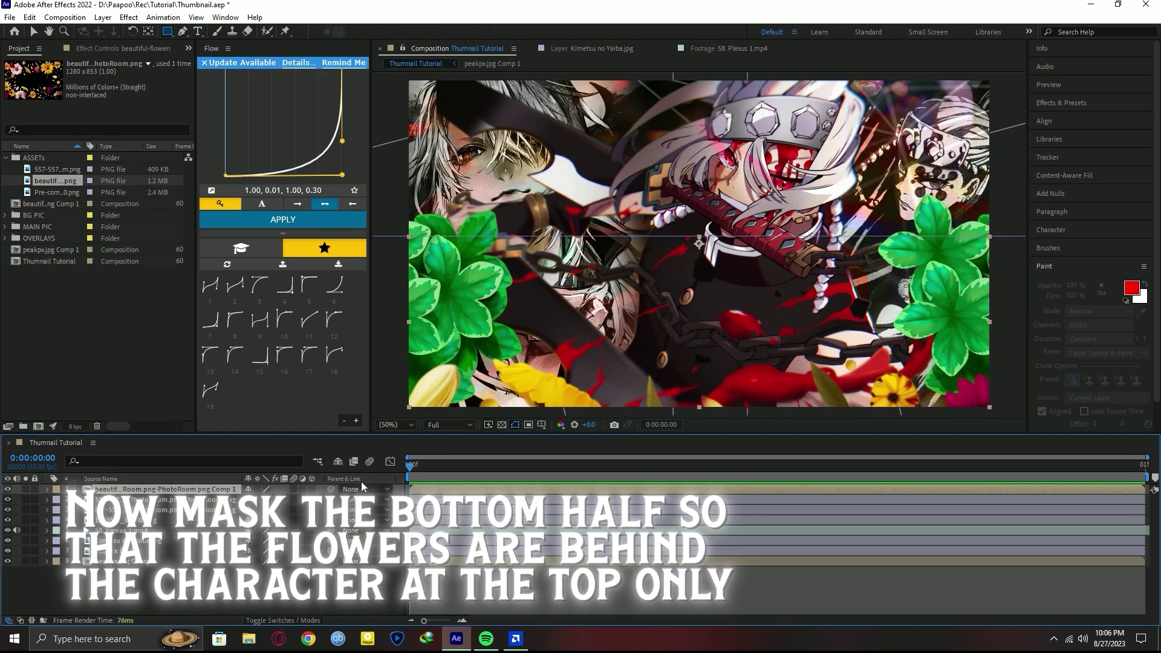
pyautogui.press('m')
pyautogui.click(263, 541)
pyautogui.click(266, 474)
pyautogui.click(469, 549)
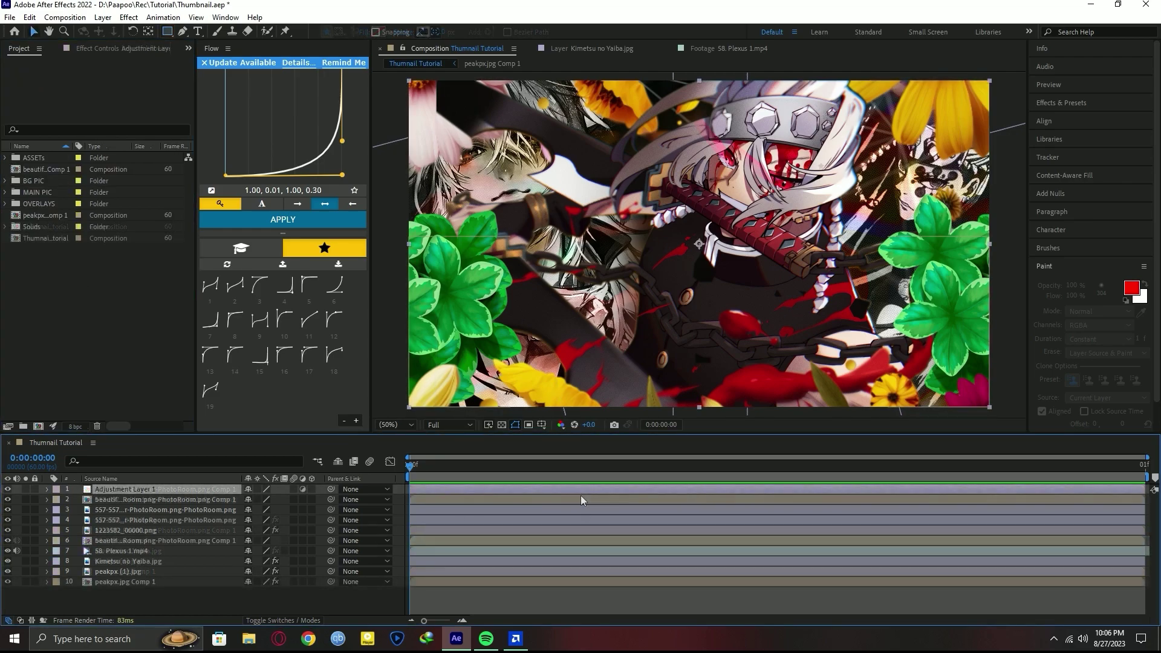
pyautogui.hotkey('ctrl', 'space')
pyautogui.write('4')
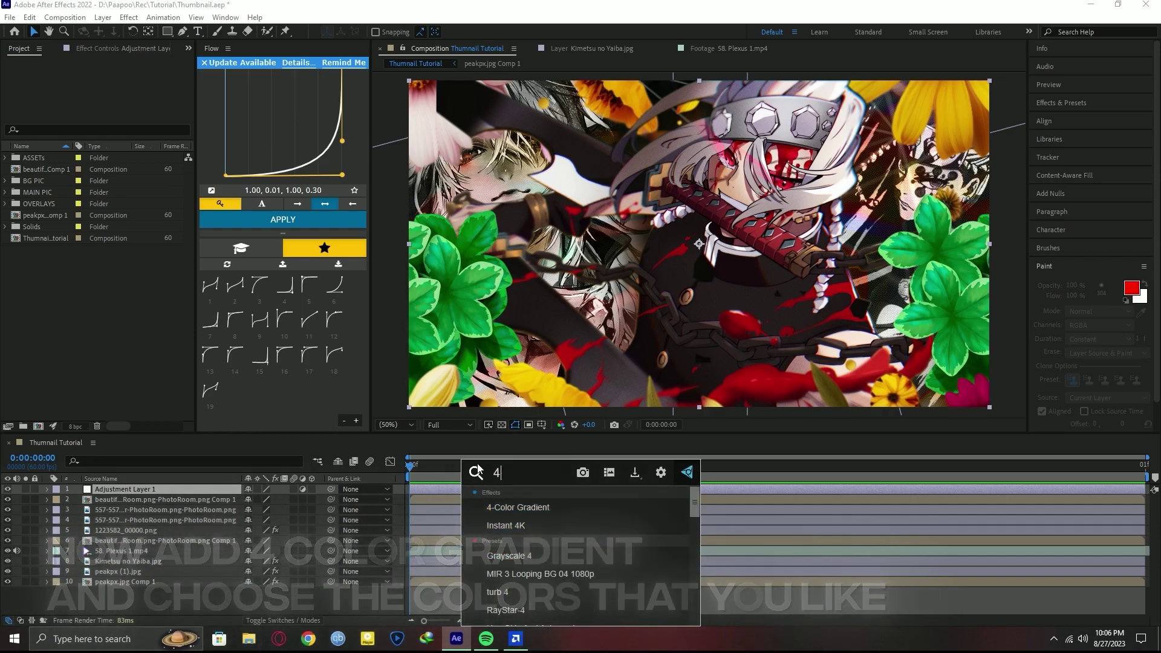
# Apply a 4-Color Gradient in Color blending mode.
pyautogui.click(521, 506)
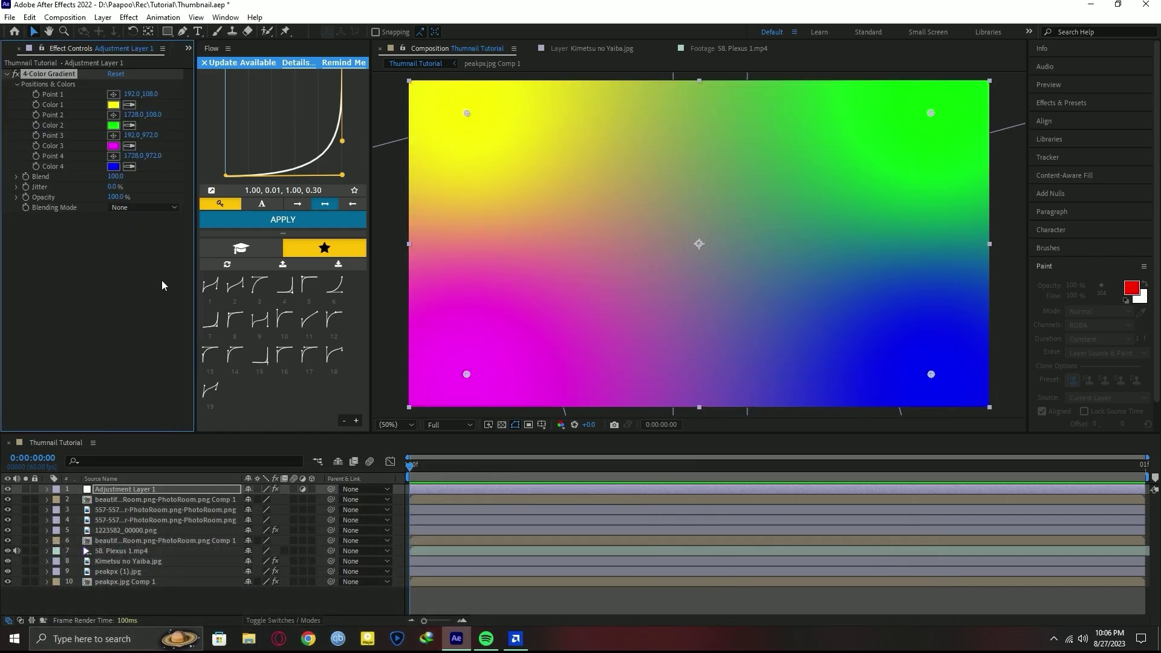
pyautogui.click(136, 207)
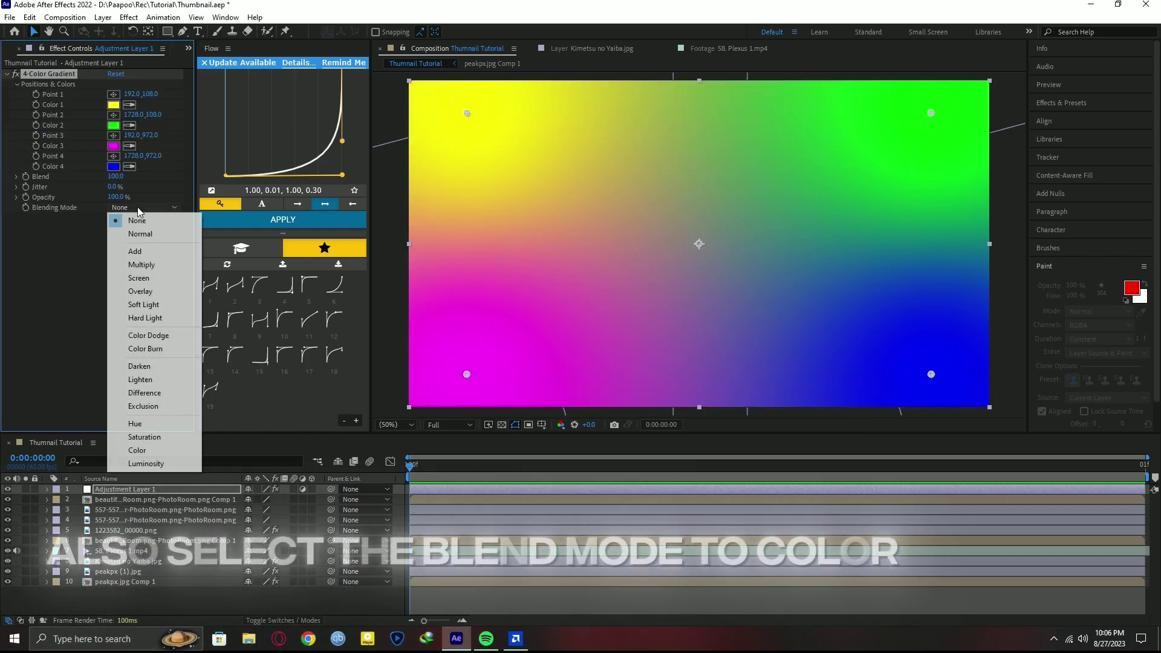
pyautogui.click(145, 453)
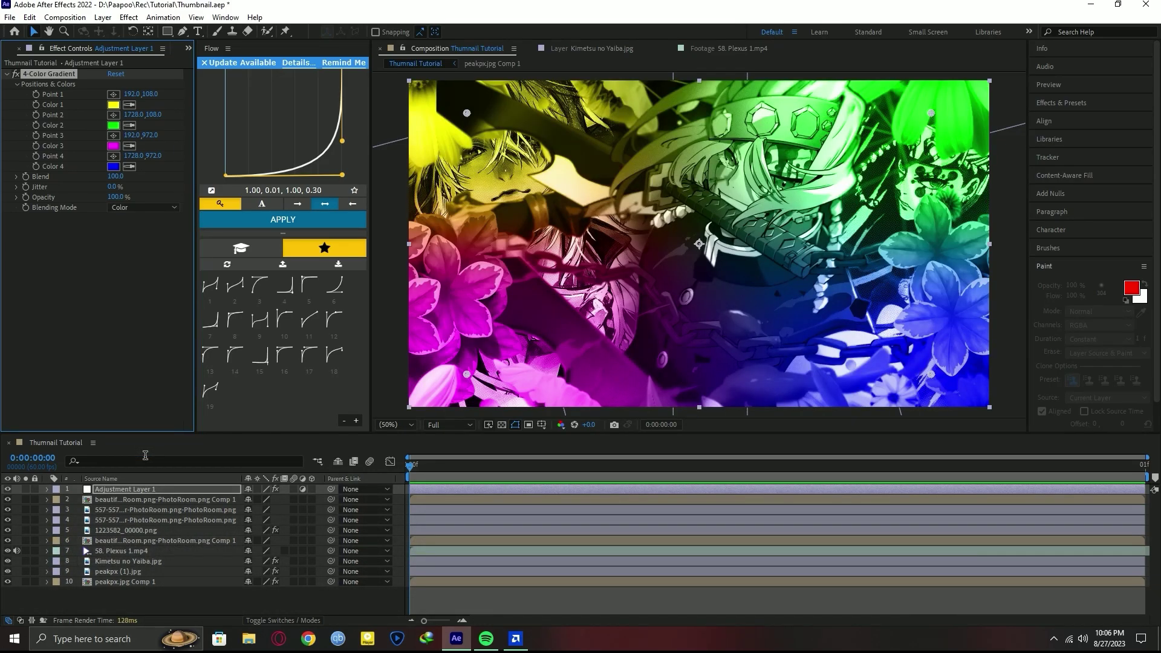
# Set the gradient colours to deep purple, dark purple, darker magenta and cyan-green.
pyautogui.click(112, 105)
pyautogui.click(266, 264)
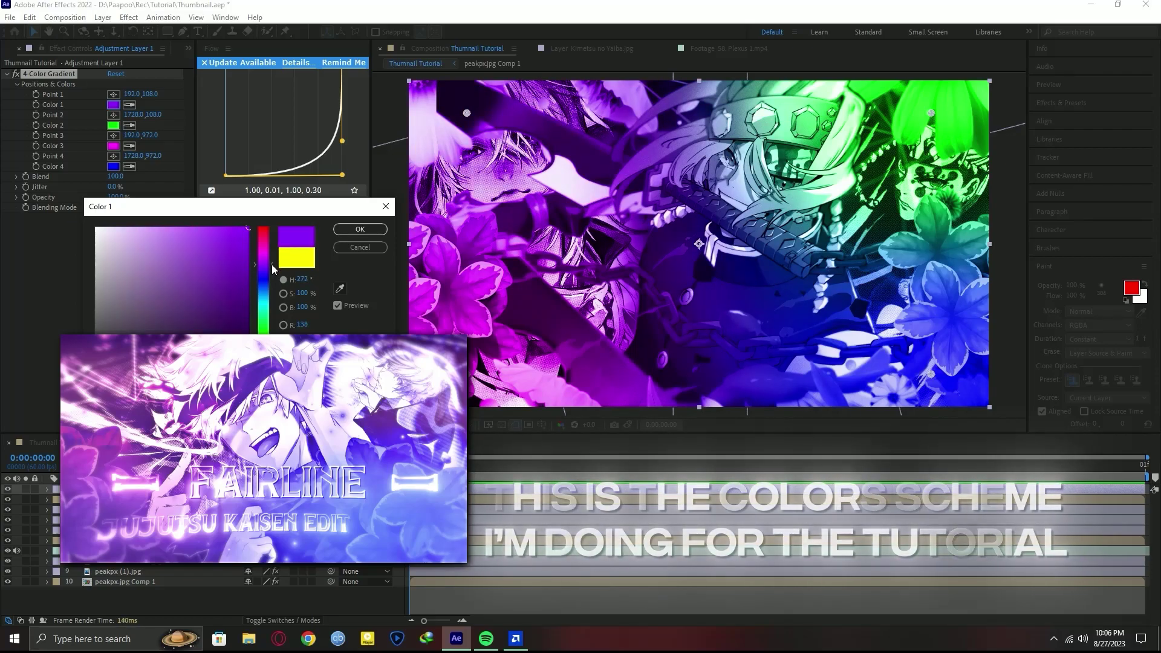
pyautogui.moveTo(244, 260); pyautogui.dragTo(318, 326)
pyautogui.click(360, 229)
pyautogui.click(113, 125)
pyautogui.click(266, 261)
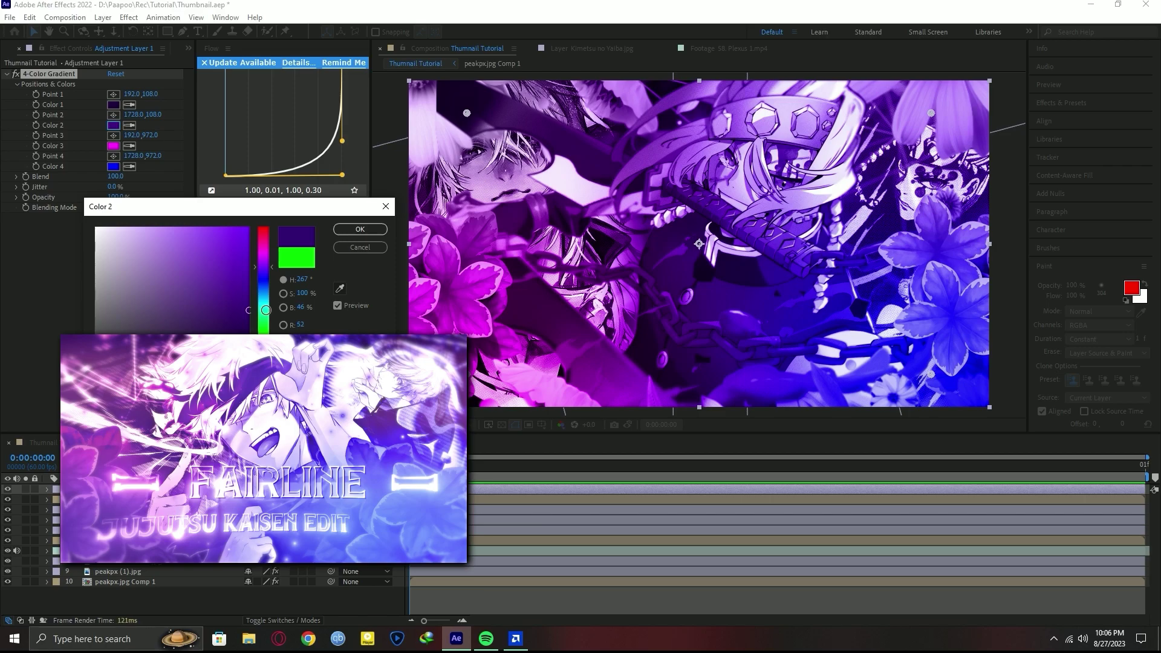
pyautogui.click(360, 229)
pyautogui.click(113, 167)
pyautogui.click(272, 312)
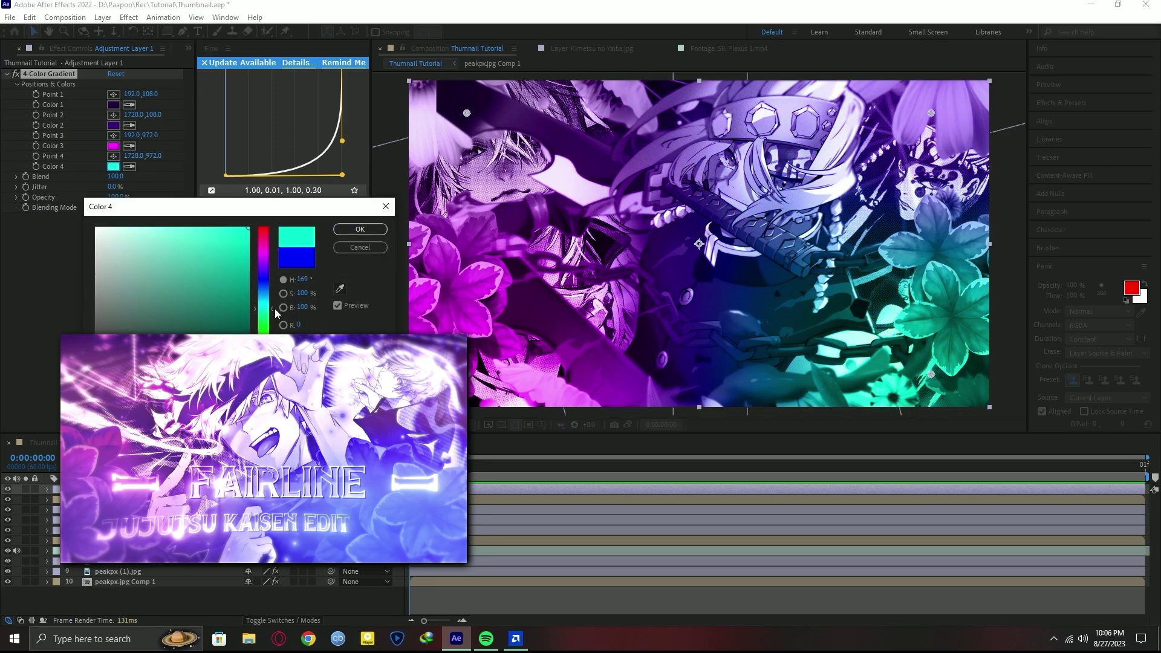
pyautogui.click(359, 229)
pyautogui.click(113, 146)
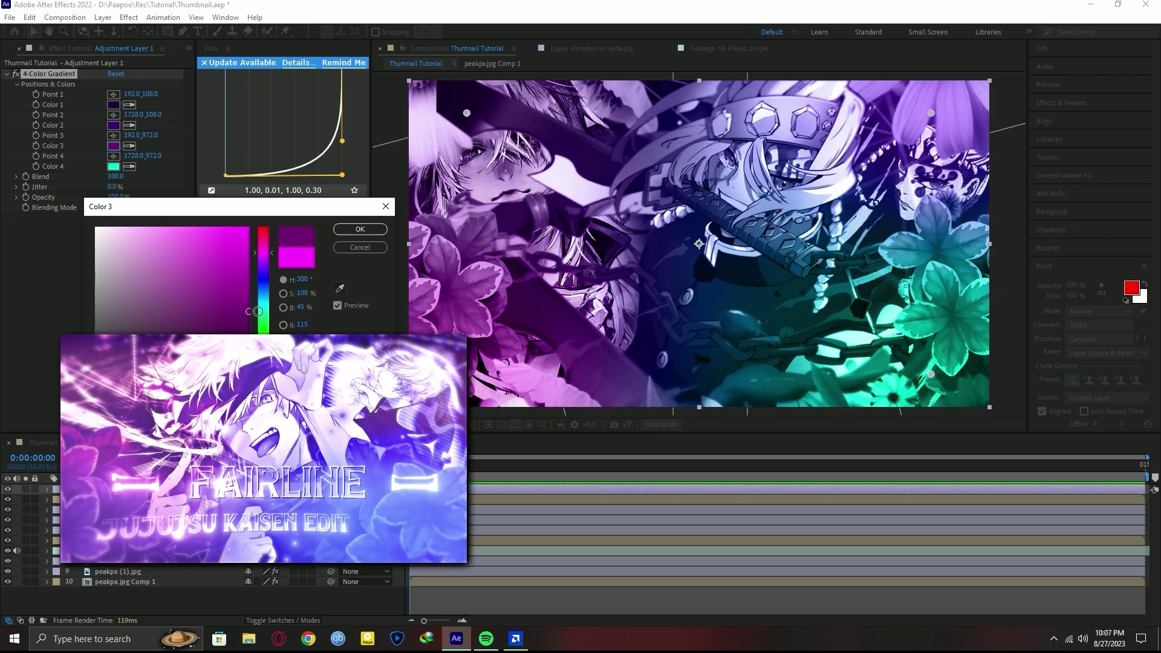
pyautogui.click(365, 231)
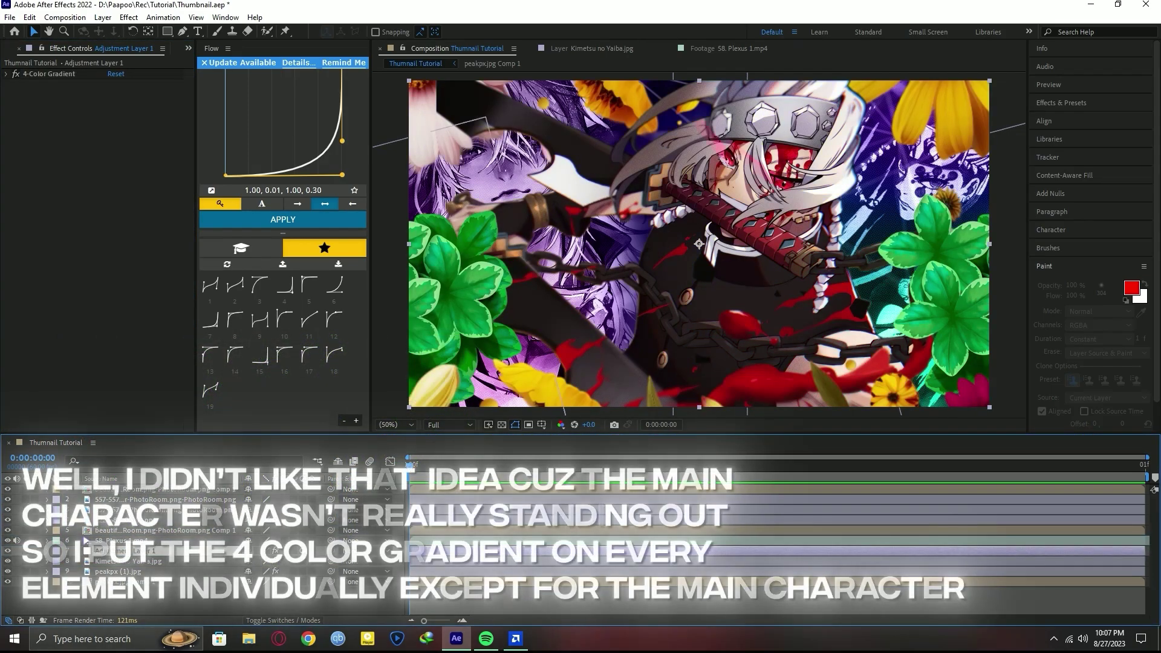
# Paste the gradient onto the flowers precomp and group both leaf layers into Pre-comp 1.
pyautogui.click(127, 530)
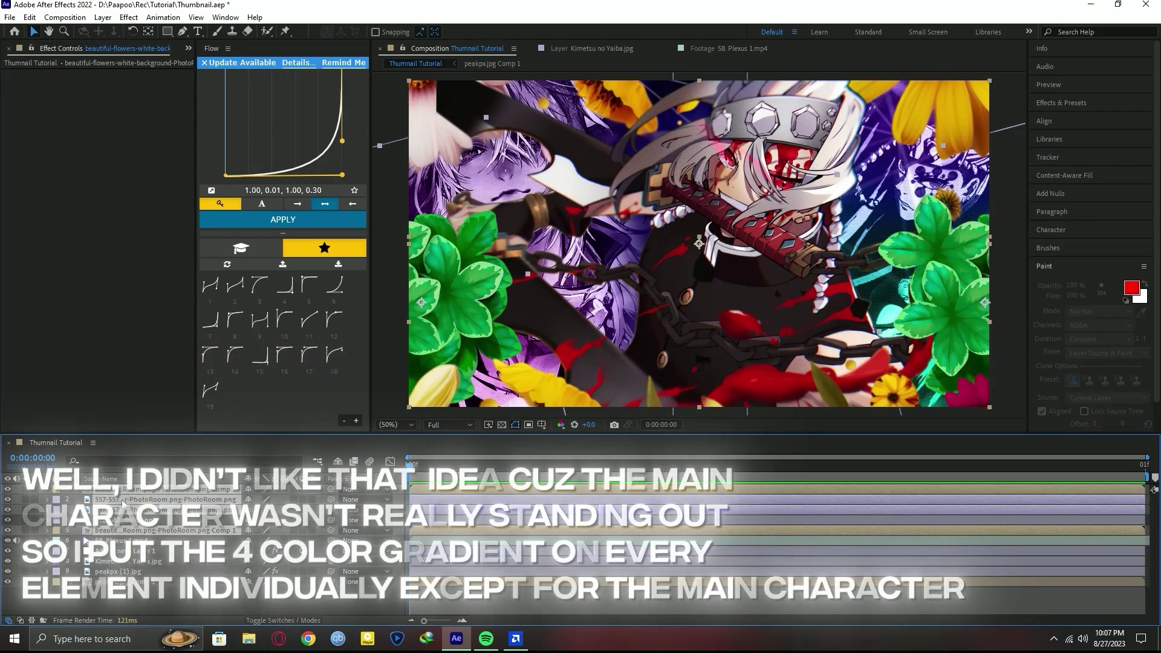
pyautogui.hotkey('ctrl', 'v')
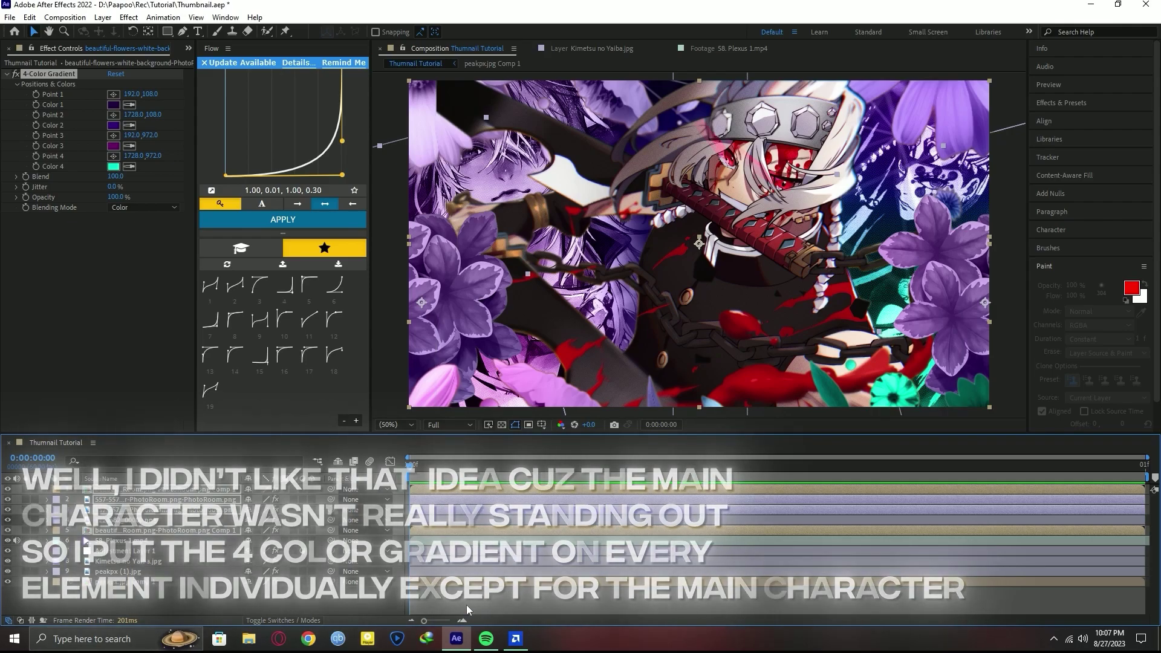
pyautogui.click(112, 510)
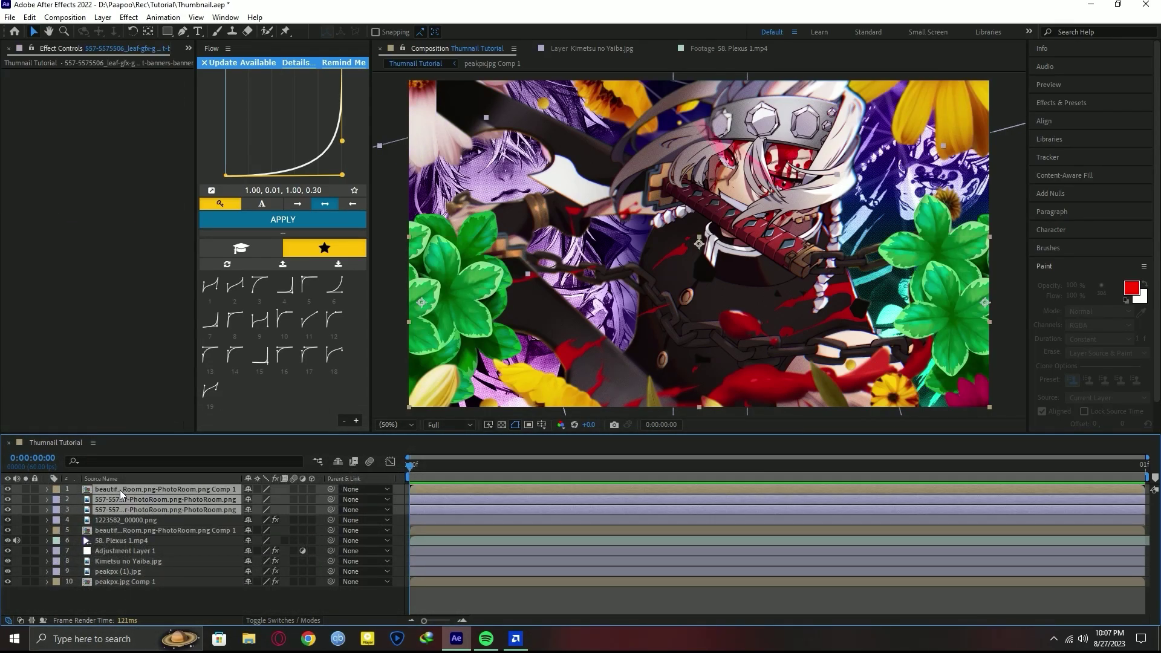
pyautogui.keyDown('ctrl'); pyautogui.click(114, 499); pyautogui.keyUp('ctrl')
pyautogui.hotkey('ctrl', 'shift', 'c')
pyautogui.press('Return')
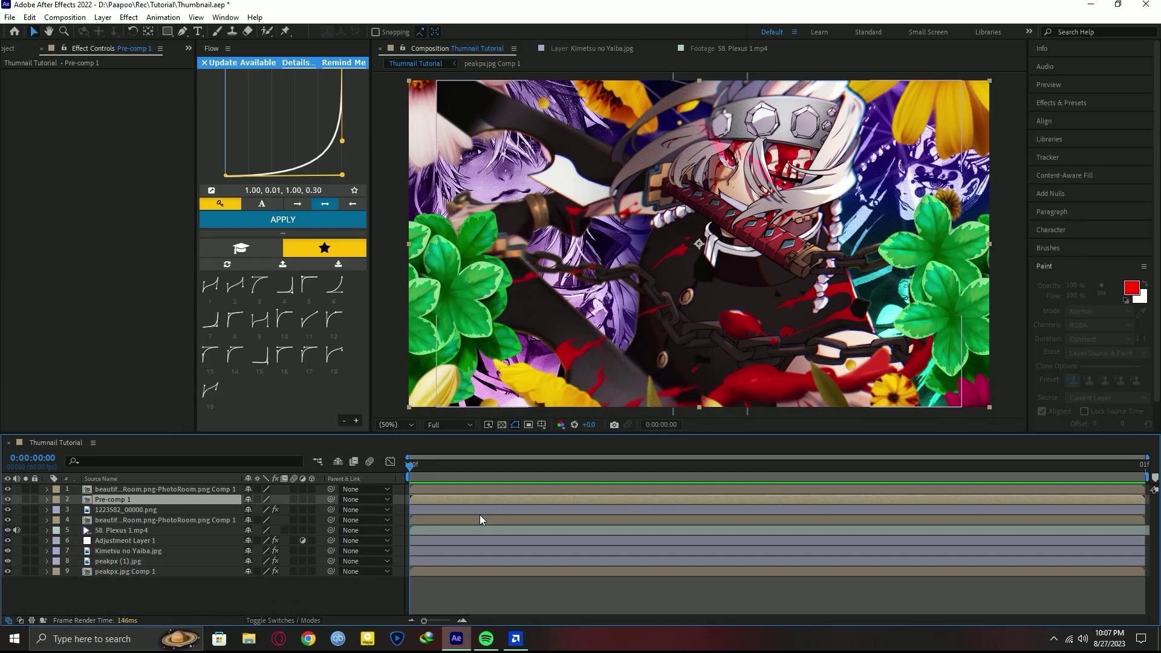
pyautogui.hotkey('ctrl', 'v')
# Paste the 4-Color Gradient onto both flower comp layers.
pyautogui.click(109, 520)
pyautogui.keyDown('ctrl'); pyautogui.click(115, 492); pyautogui.keyUp('ctrl')
pyautogui.hotkey('ctrl', 'v')
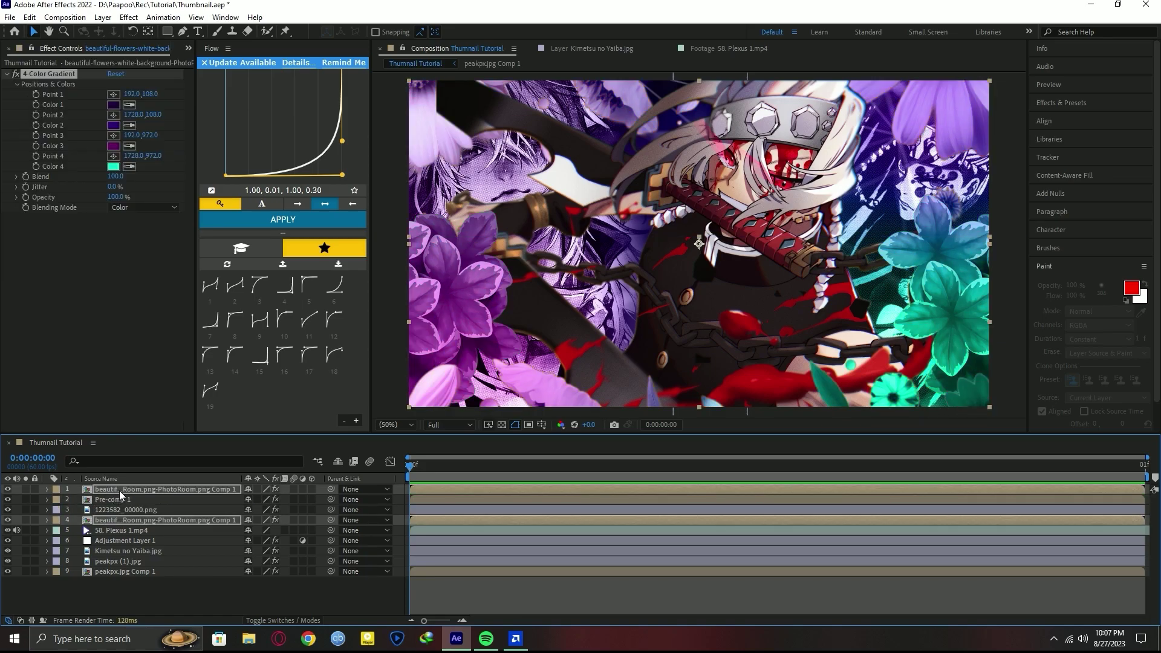
pyautogui.click(649, 603)
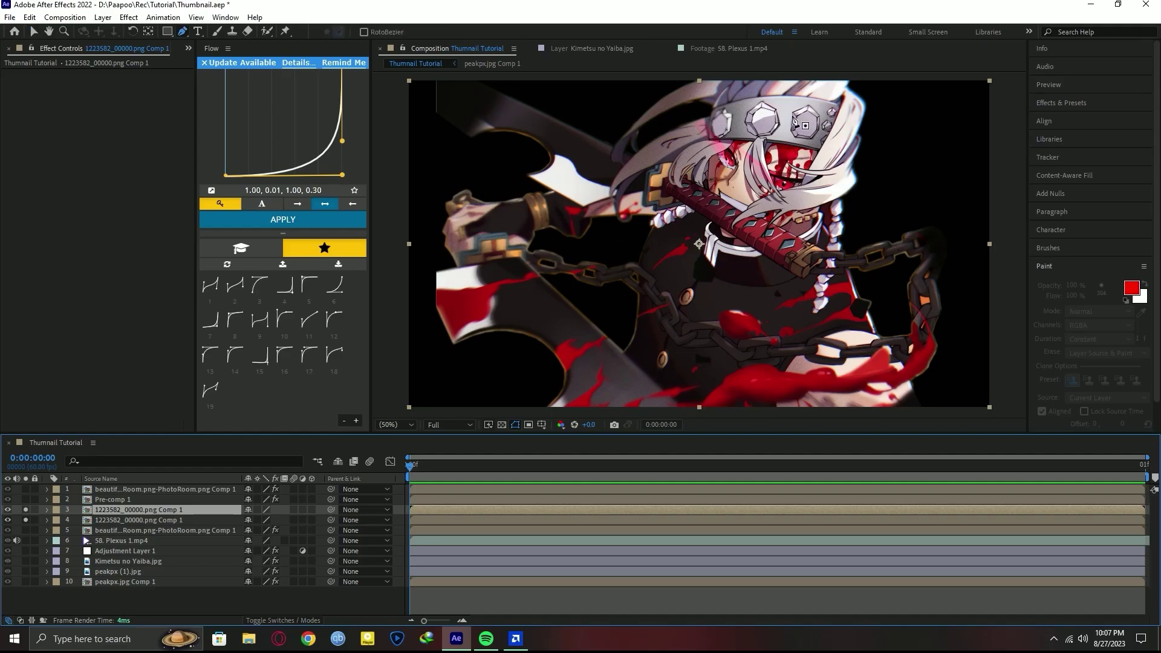
# Draw a rough pen mask around the character on the duplicated layer.
pyautogui.press(',')
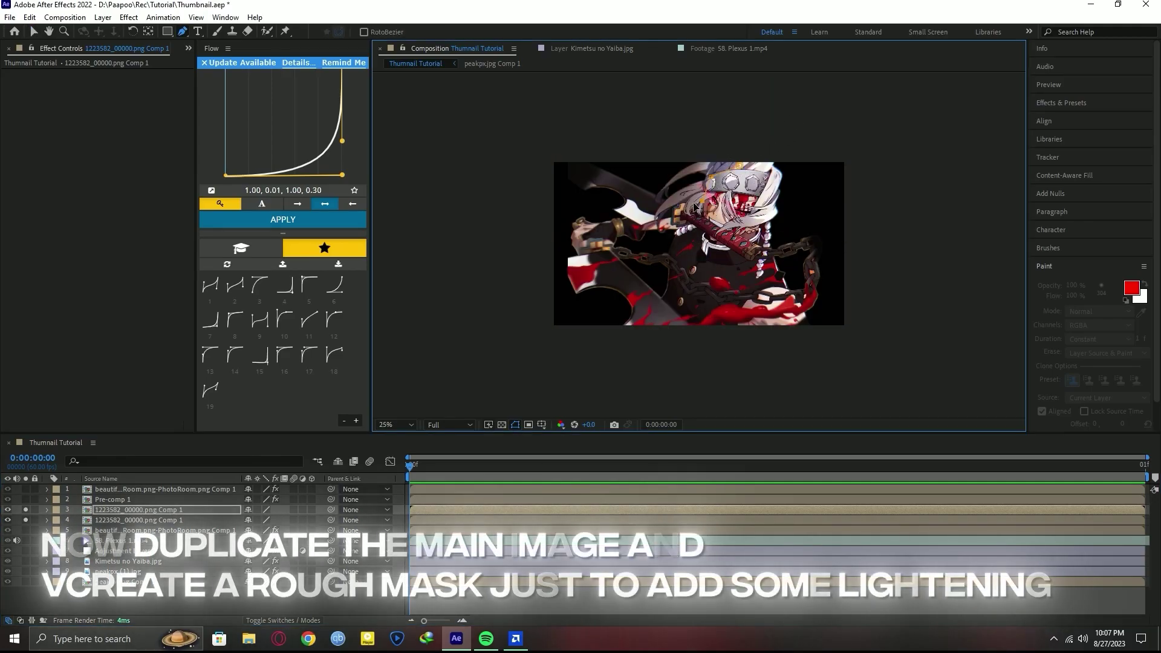
pyautogui.click(739, 165)
pyautogui.click(701, 200)
pyautogui.click(669, 201)
pyautogui.click(622, 182)
pyautogui.click(583, 174)
pyautogui.click(633, 207)
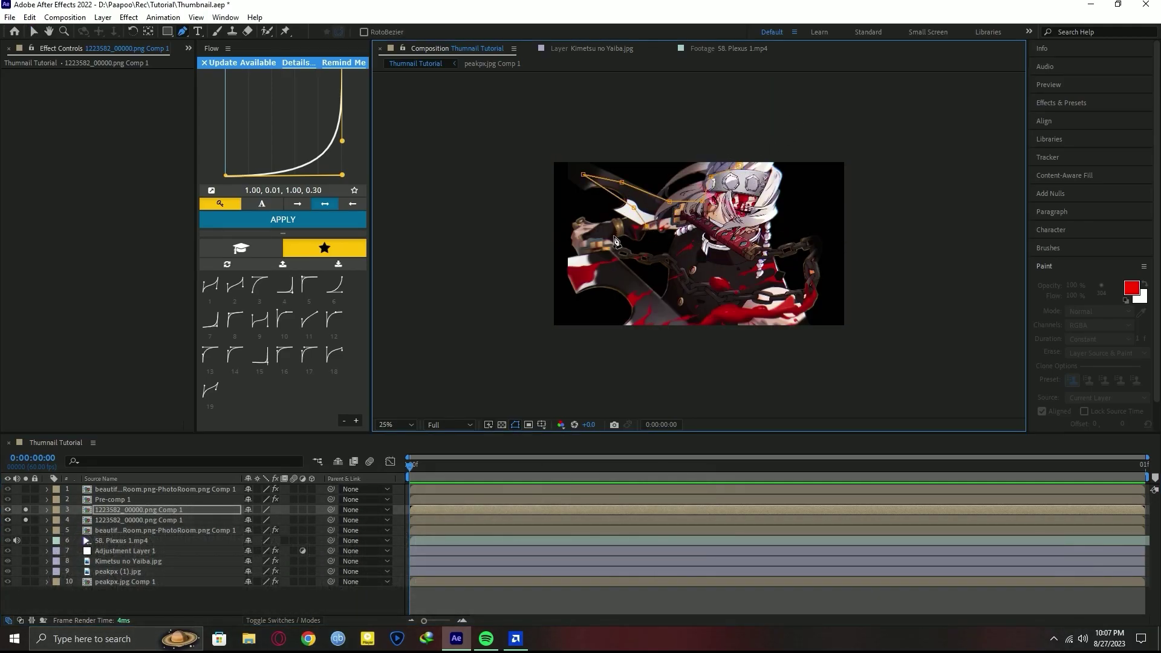
pyautogui.click(647, 293)
pyautogui.click(671, 324)
pyautogui.moveTo(746, 345); pyautogui.dragTo(772, 342)
pyautogui.click(793, 328)
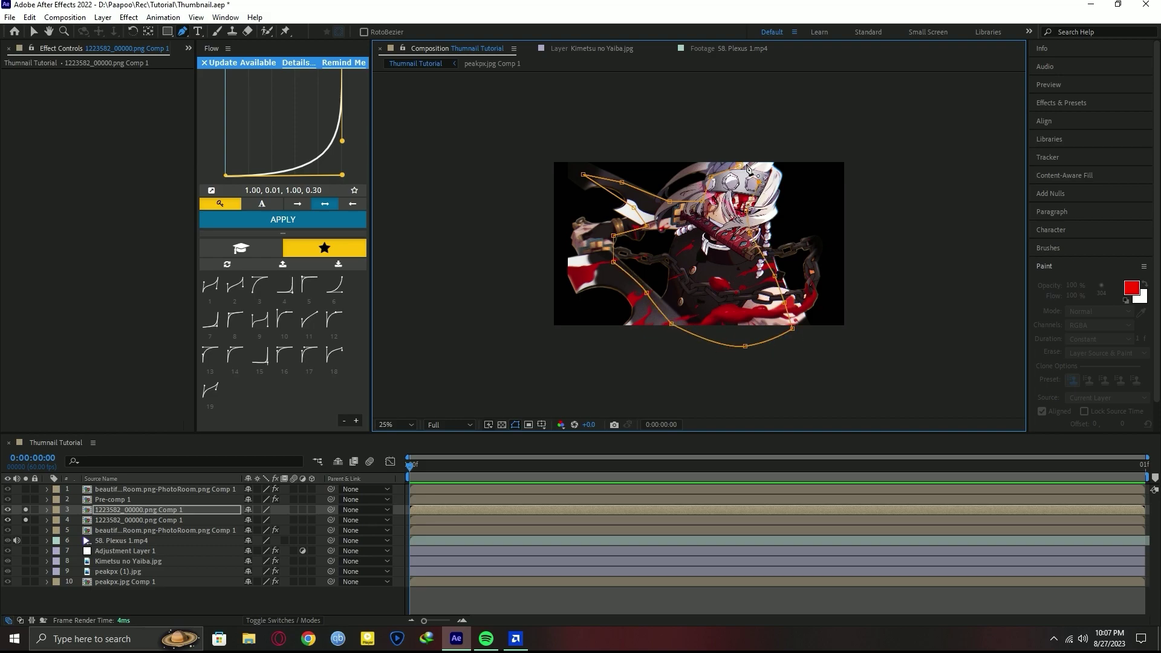
pyautogui.click(394, 424)
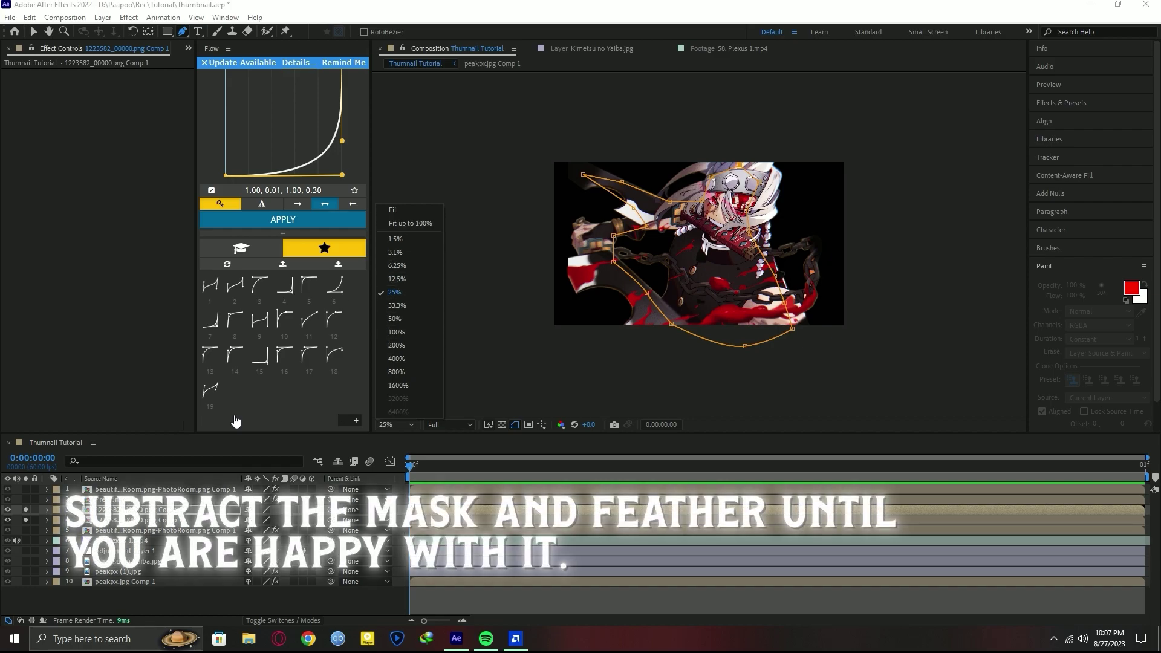
pyautogui.click(32, 521)
pyautogui.click(392, 424)
pyautogui.click(393, 329)
# Set the mask to Subtract with 500 px feather and 195 px expansion.
pyautogui.press('m')
pyautogui.press('m')
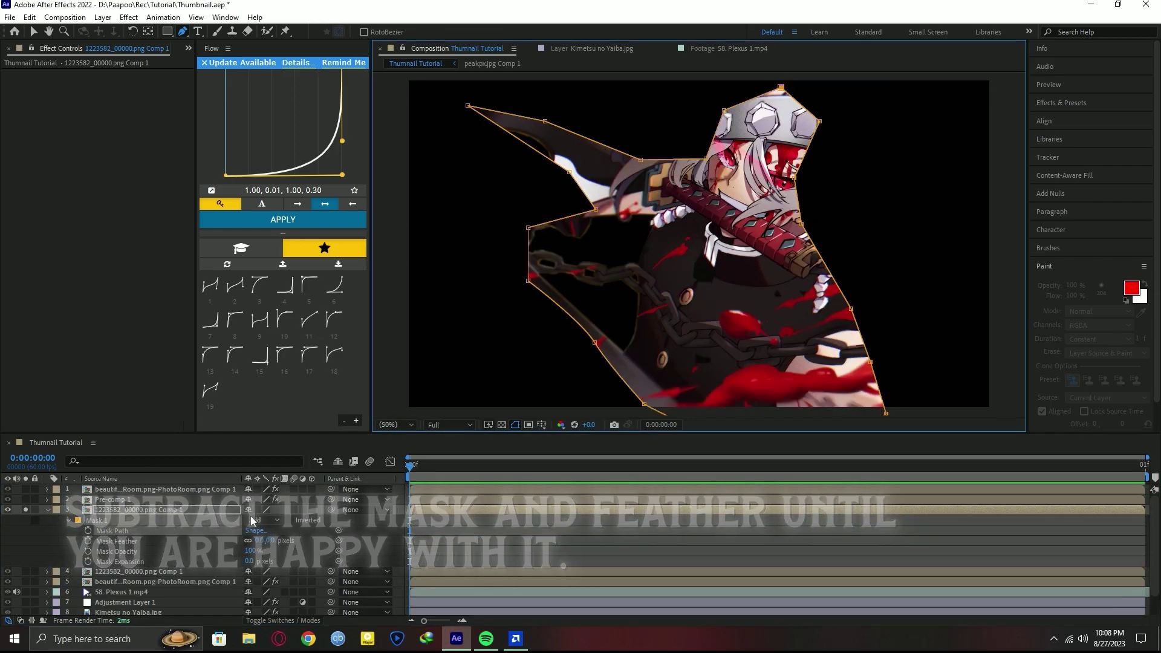
pyautogui.click(252, 521)
pyautogui.click(275, 559)
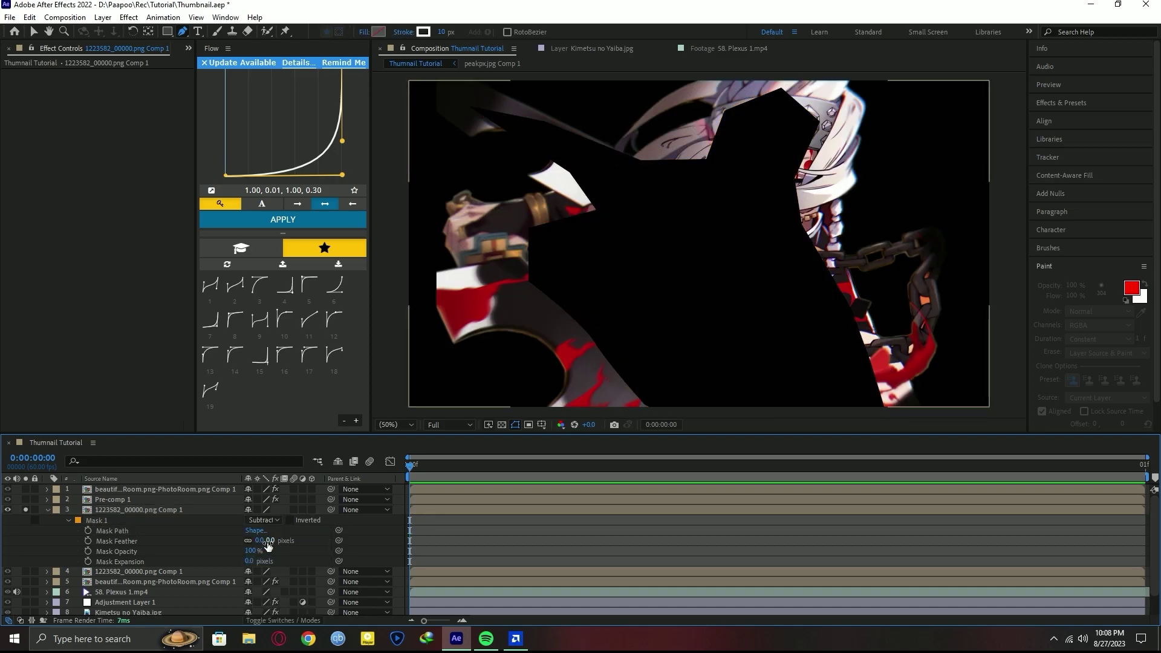
pyautogui.moveTo(264, 542)
pyautogui.mouseDown()
pyautogui.moveTo(499, 559)
pyautogui.moveTo(281, 547)
pyautogui.moveTo(331, 570)
pyautogui.mouseUp()
pyautogui.click(281, 541)
pyautogui.write('50')
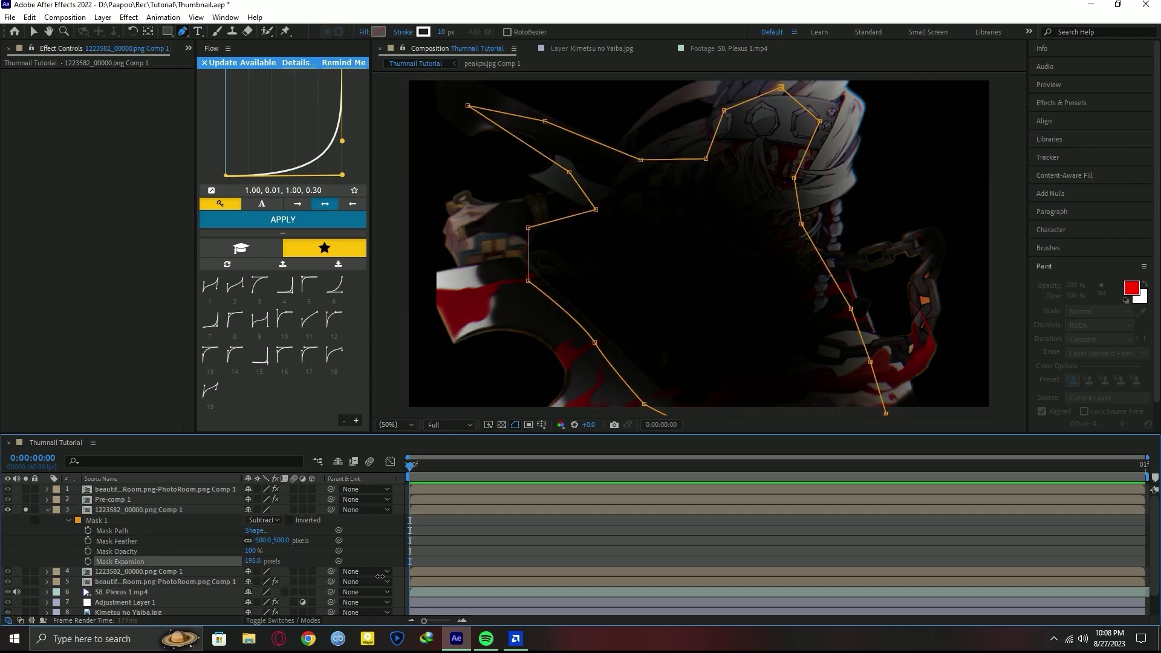
pyautogui.moveTo(379, 576); pyautogui.dragTo(367, 576)
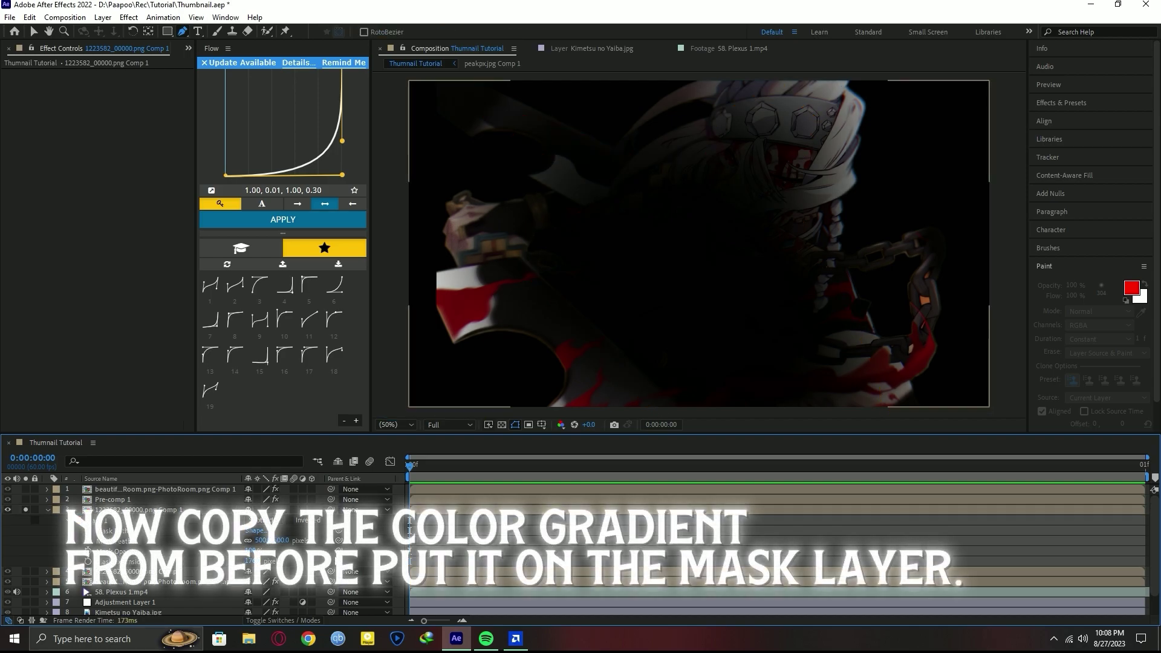
# Copy the 4-Color Gradient from a flower layer onto the masked character duplicate.
pyautogui.click(106, 581)
pyautogui.click(57, 74)
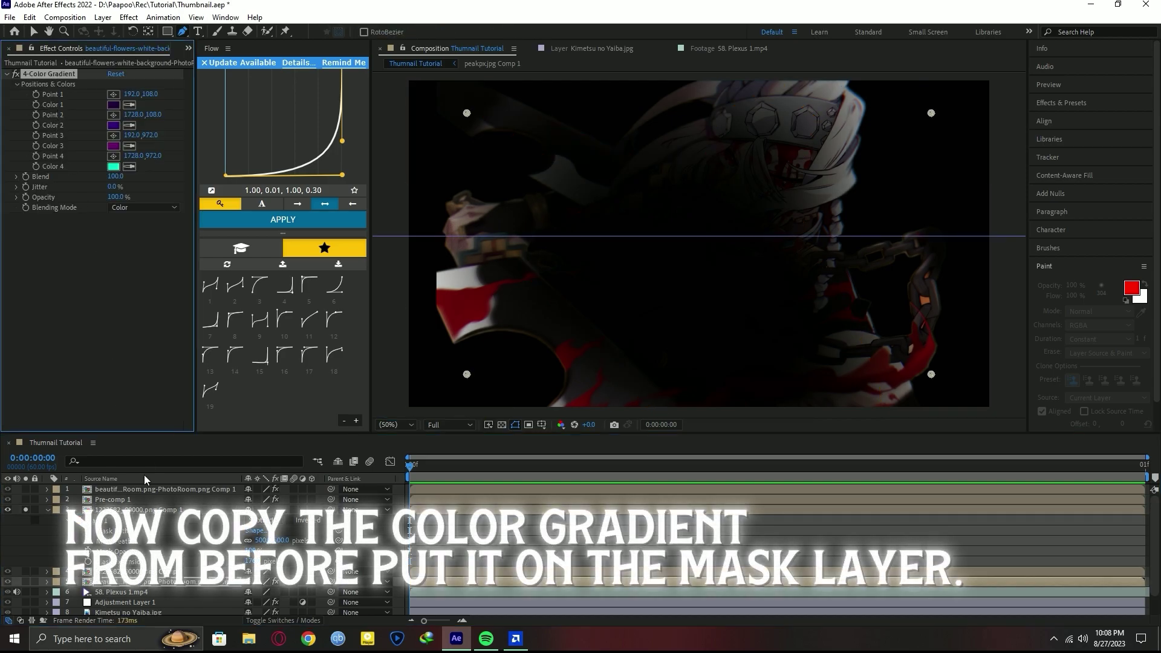
pyautogui.hotkey('ctrl', 'c')
pyautogui.click(139, 509)
pyautogui.hotkey('ctrl', 'v')
pyautogui.click(194, 532)
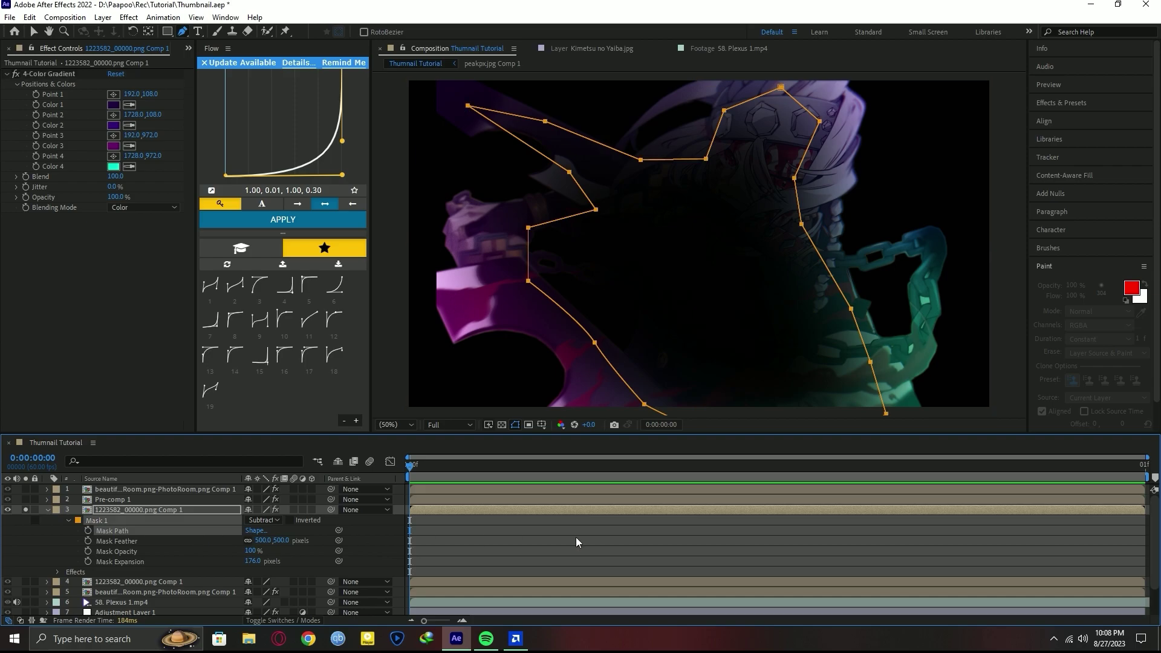
# Unsolo to show the full flower composite and toggle the masked layer's visibility to compare.
pyautogui.click(543, 528)
pyautogui.press('u')
pyautogui.click(24, 508)
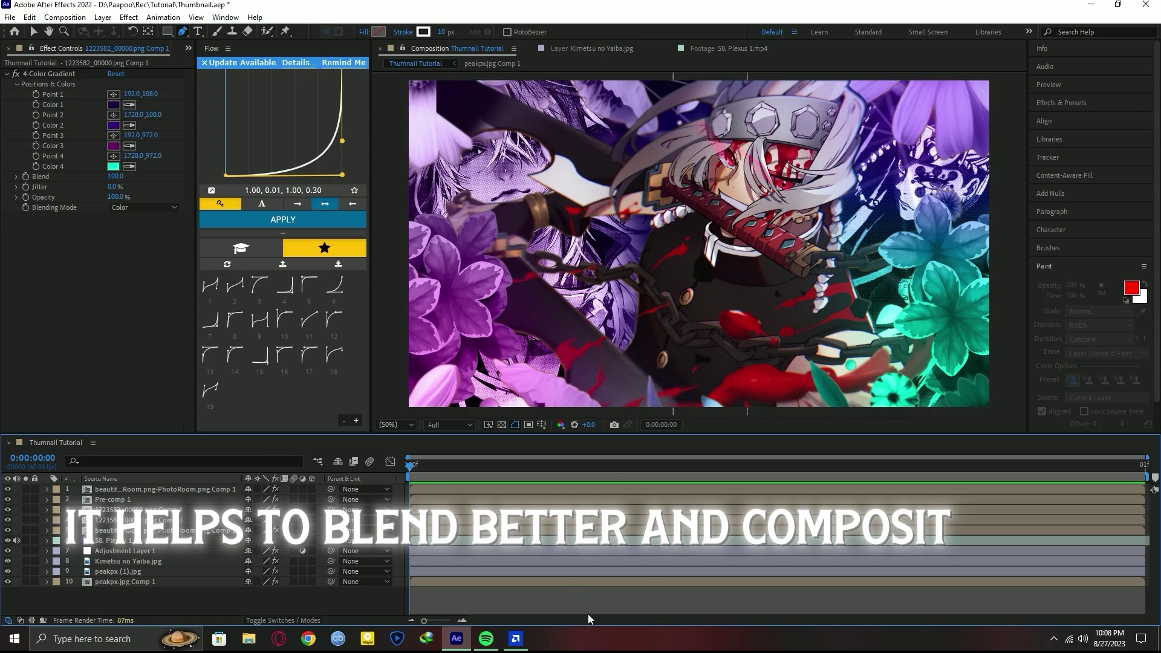
pyautogui.click(151, 509)
pyautogui.click(7, 510)
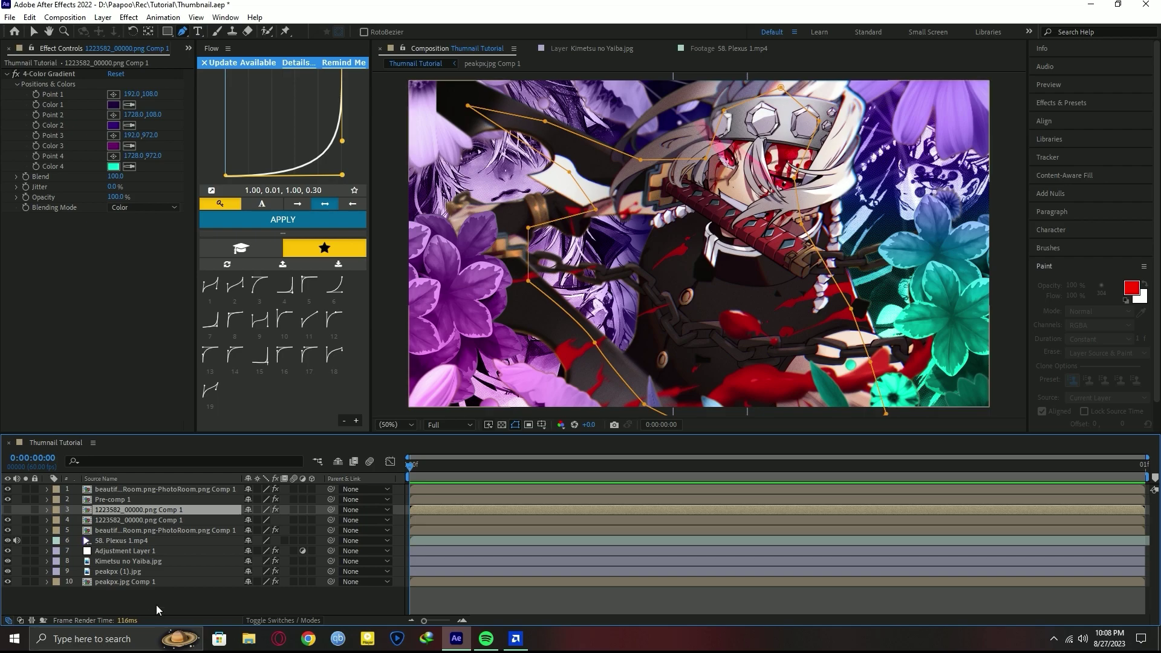
pyautogui.click(157, 602)
pyautogui.click(8, 511)
pyautogui.click(8, 510)
pyautogui.click(8, 511)
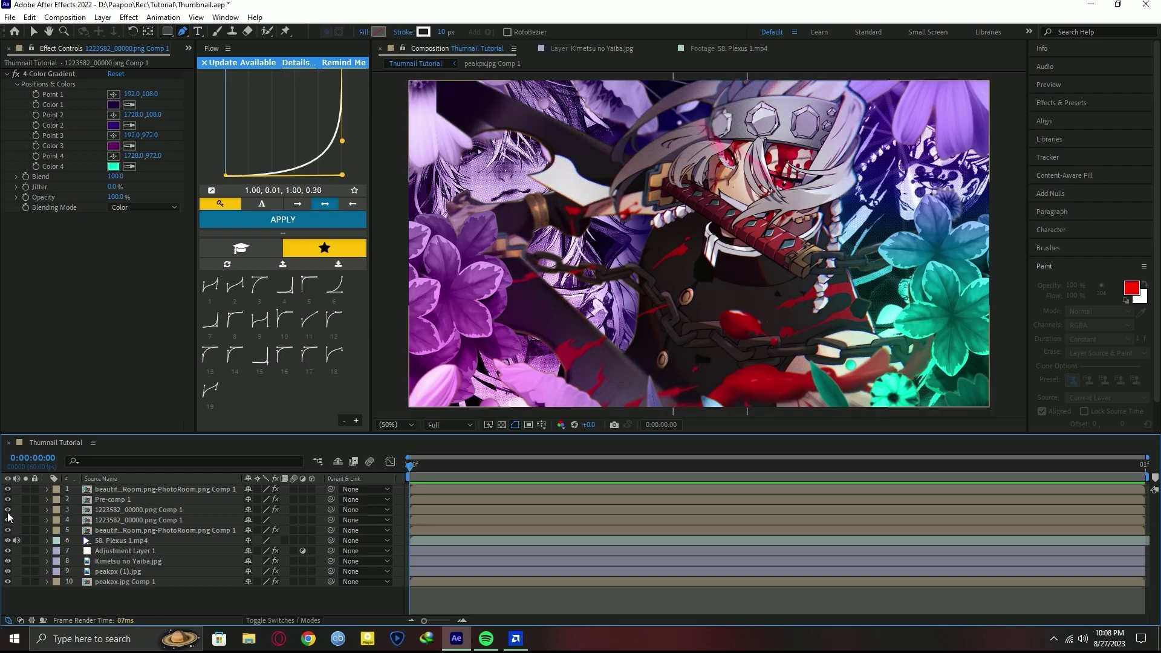
pyautogui.click(8, 511)
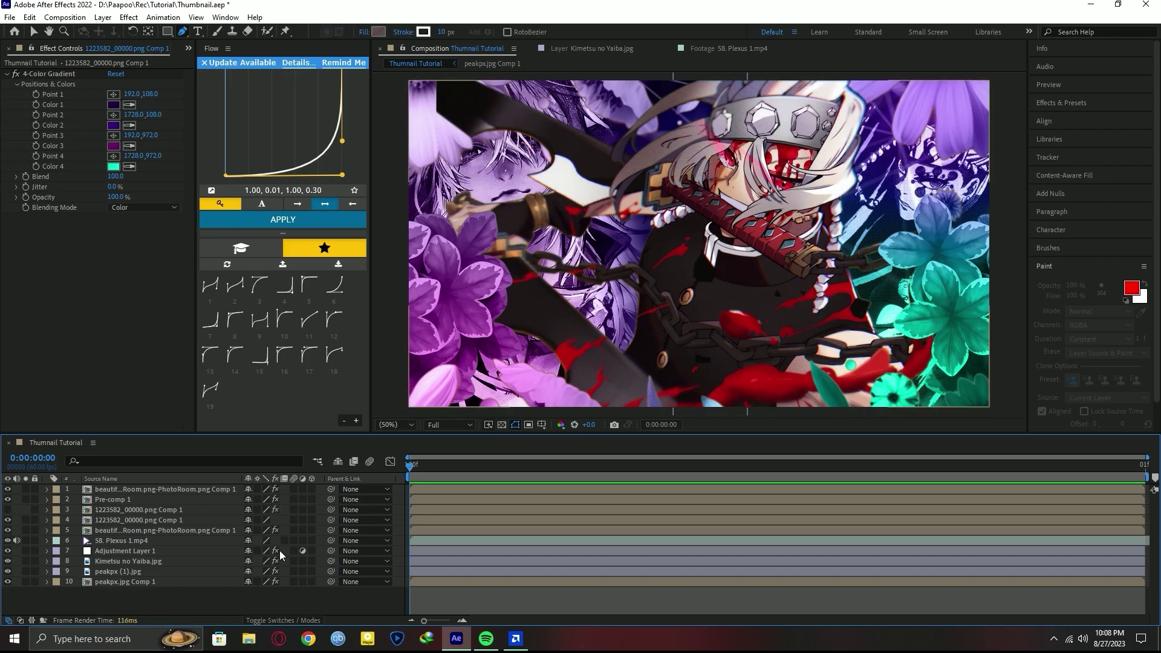
pyautogui.click(8, 511)
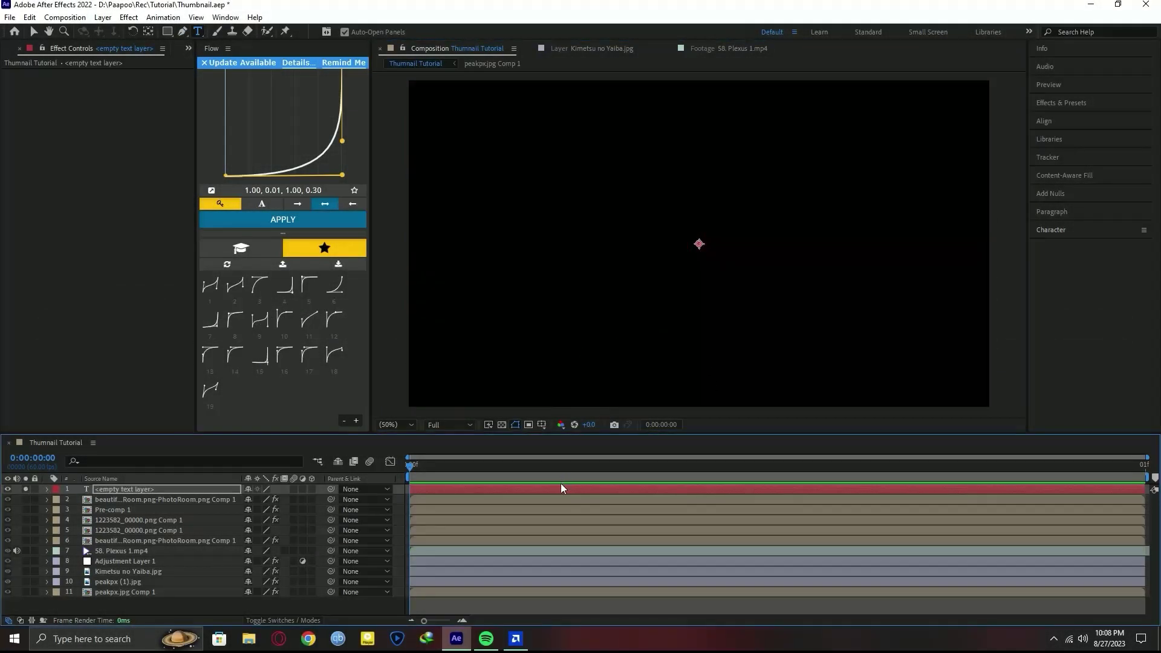
# Create a THUMBNAIL text layer and centre it in the composition.
pyautogui.doubleClick(561, 488)
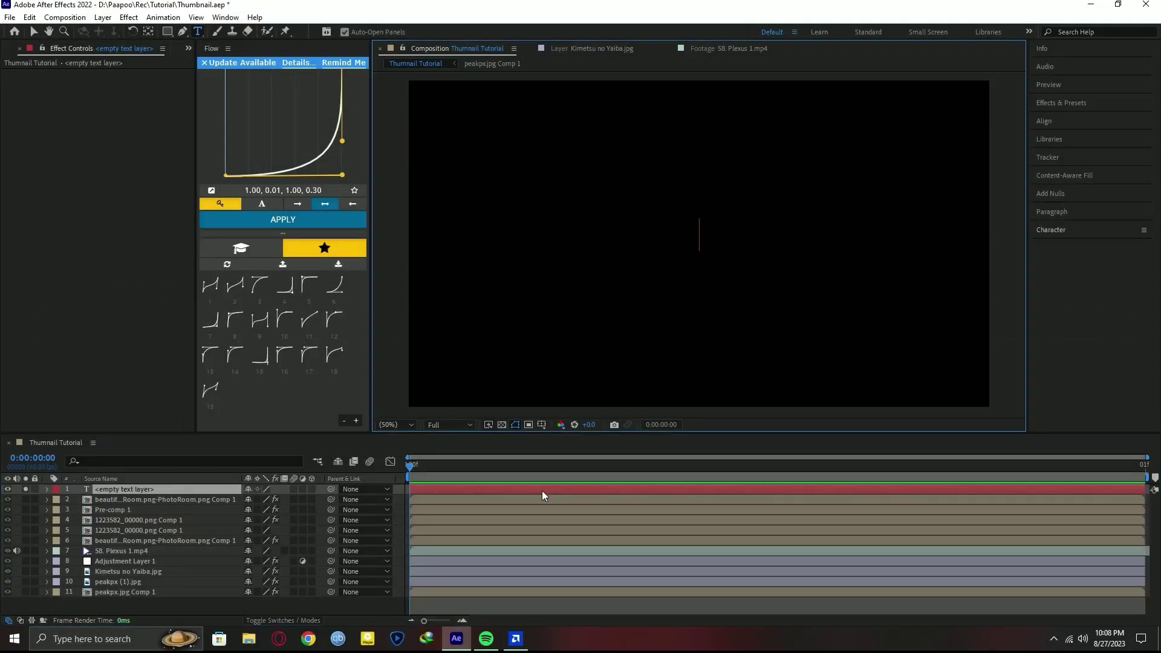
pyautogui.write('HA')
pyautogui.hotkey('ctrl', 'a')
pyautogui.write('THUMBNAIL')
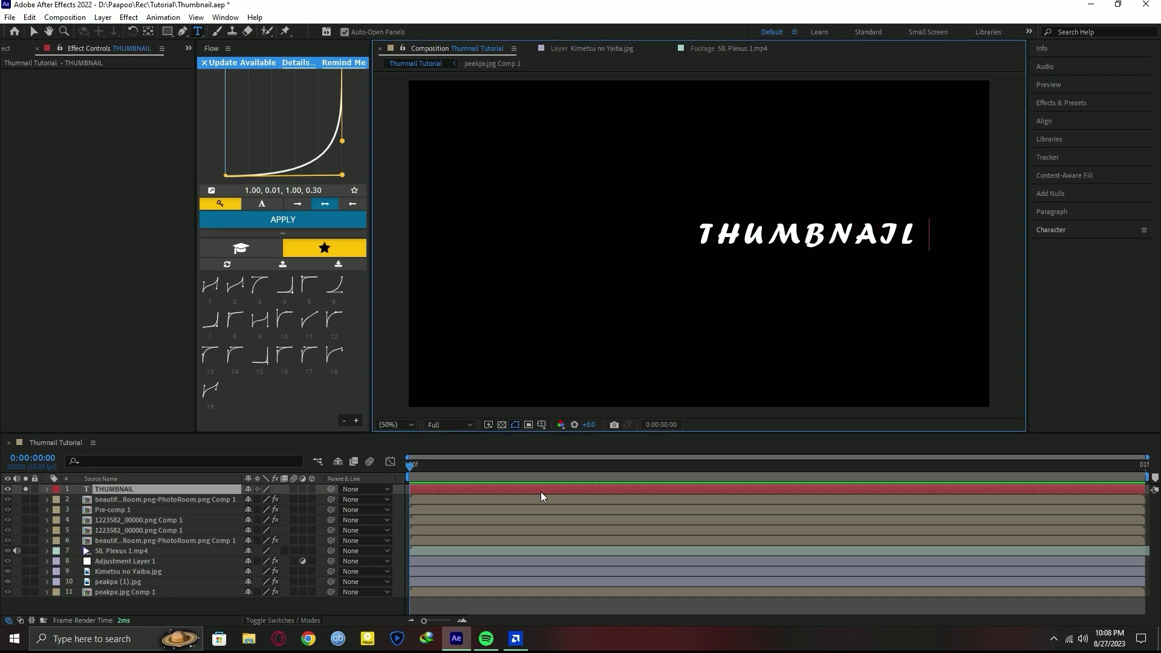
pyautogui.press('Escape')
pyautogui.hotkey('ctrl', 'alt', 'Home')
pyautogui.hotkey('ctrl', 'Home')
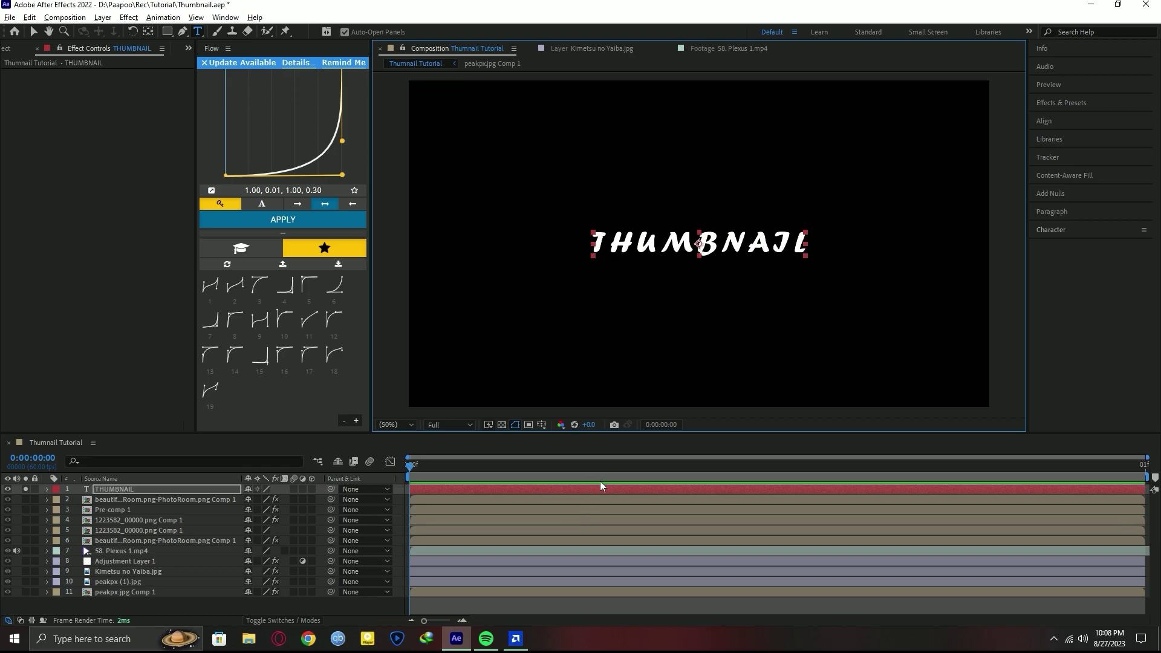
# Set the THUMBNAIL title's font to Hamston.
pyautogui.doubleClick(611, 489)
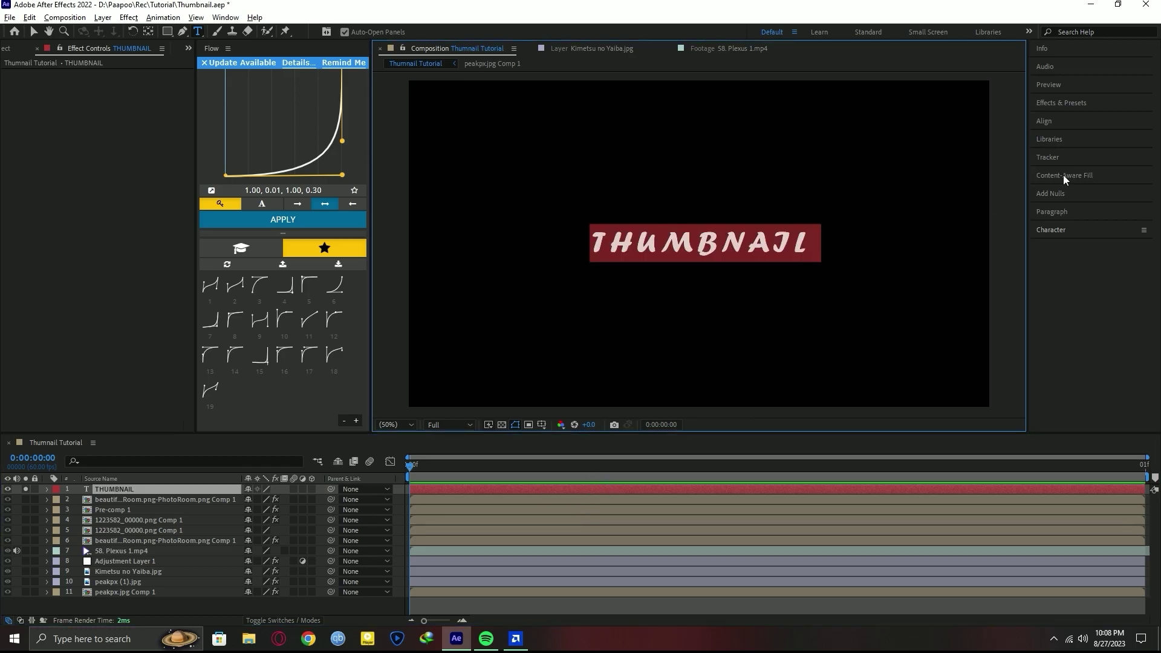
pyautogui.click(1053, 229)
pyautogui.click(1064, 248)
pyautogui.write('h')
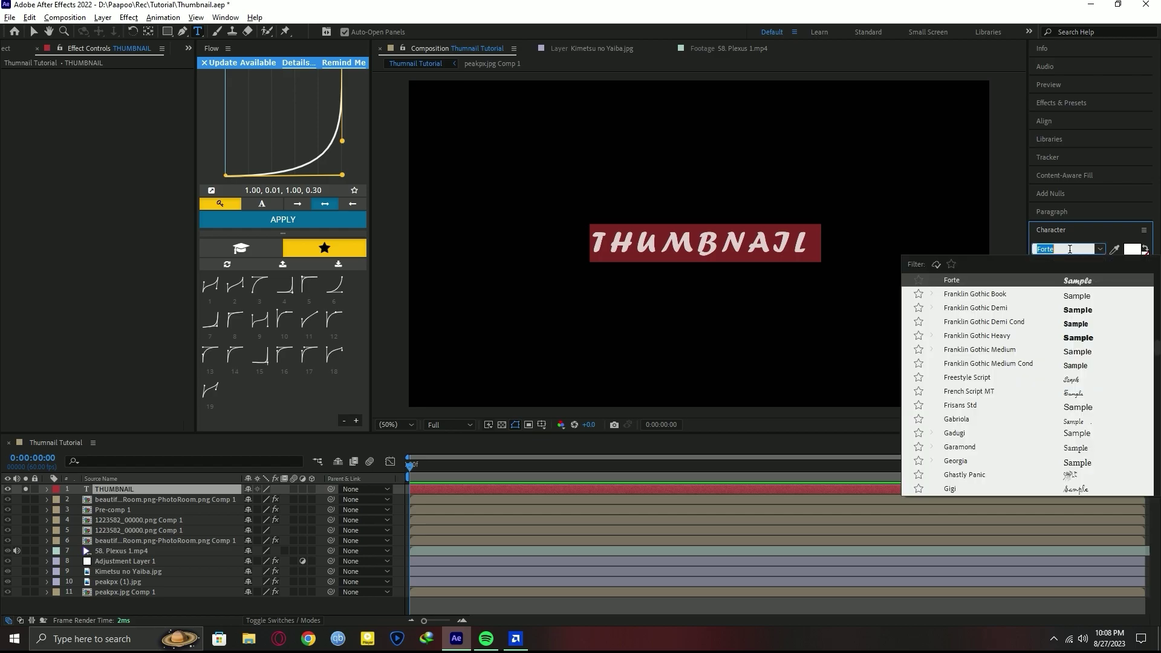
pyautogui.write('am')
pyautogui.click(1065, 280)
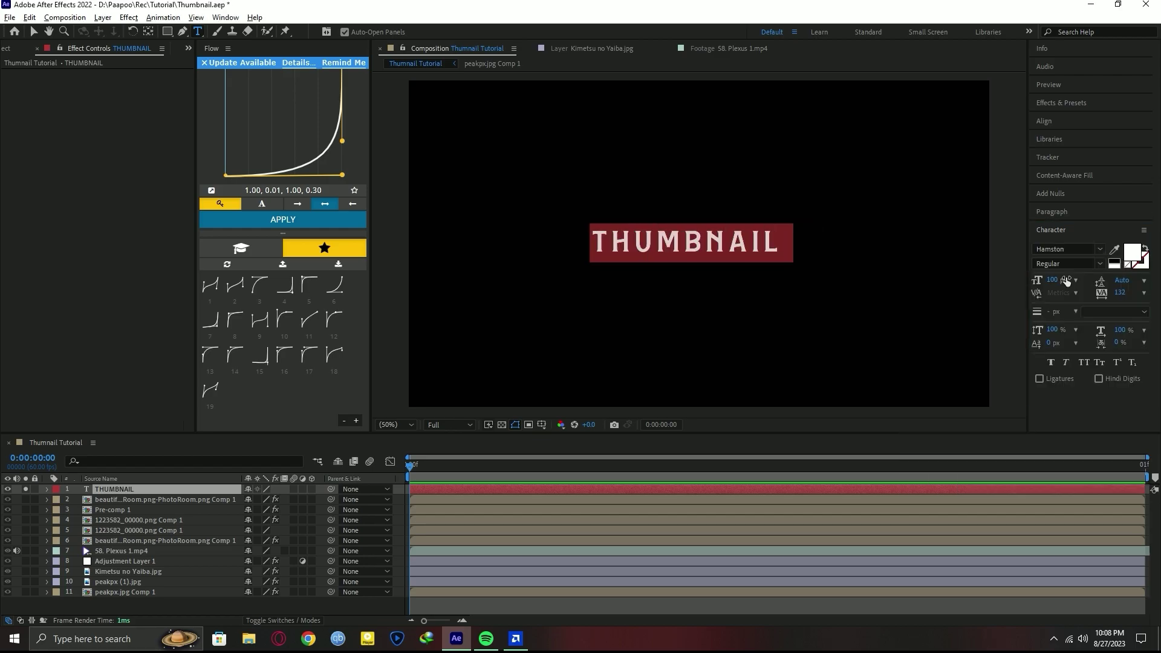
# Widen the title's tracking to 47, re-centre it, and scale it up.
pyautogui.click(1120, 292)
pyautogui.write('0')
pyautogui.press('Return')
pyautogui.click(864, 487)
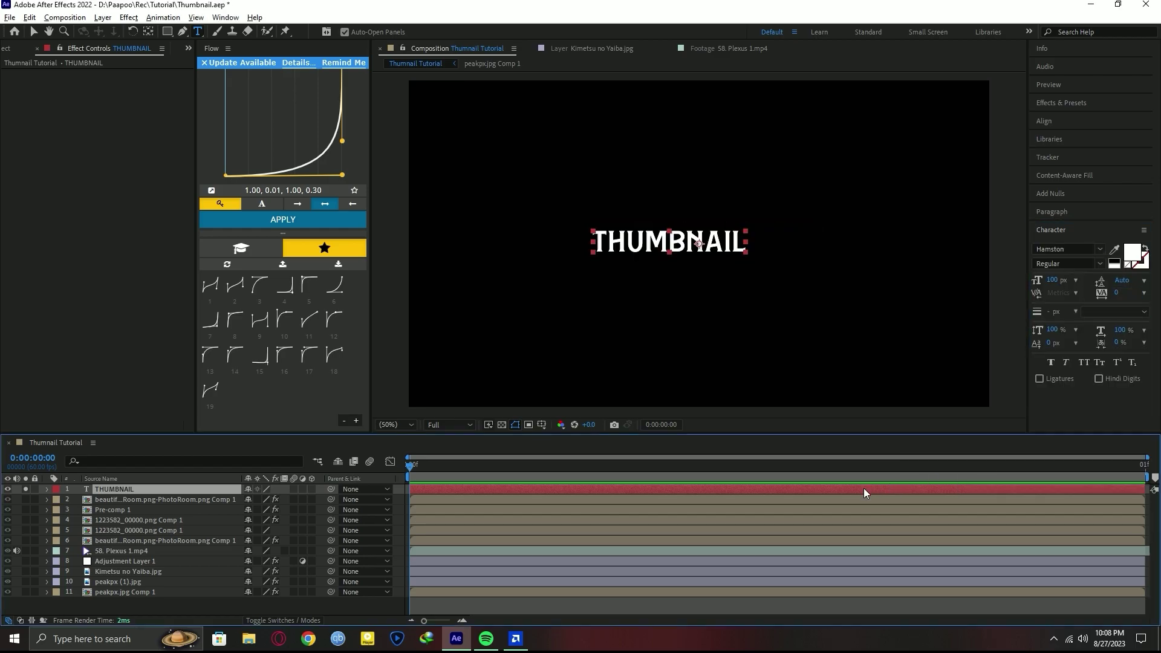
pyautogui.hotkey('ctrl', 'Home')
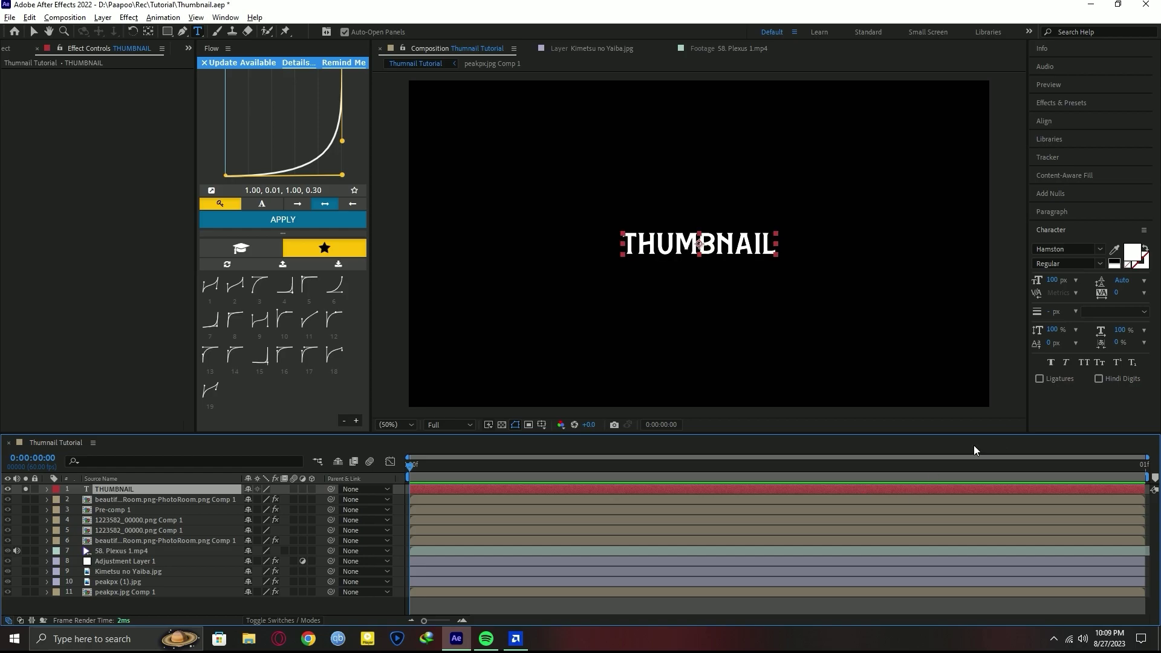
pyautogui.moveTo(1116, 296); pyautogui.dragTo(1148, 298)
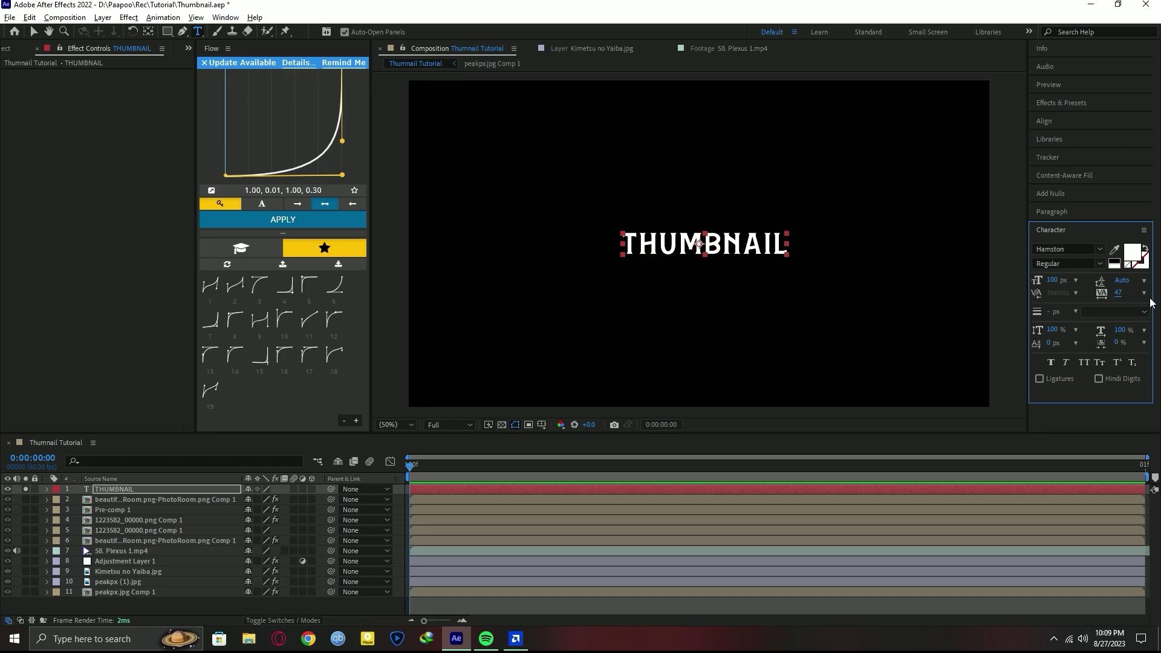
pyautogui.hotkey('ctrl', 'Home')
pyautogui.press('s')
pyautogui.moveTo(284, 505); pyautogui.dragTo(288, 499)
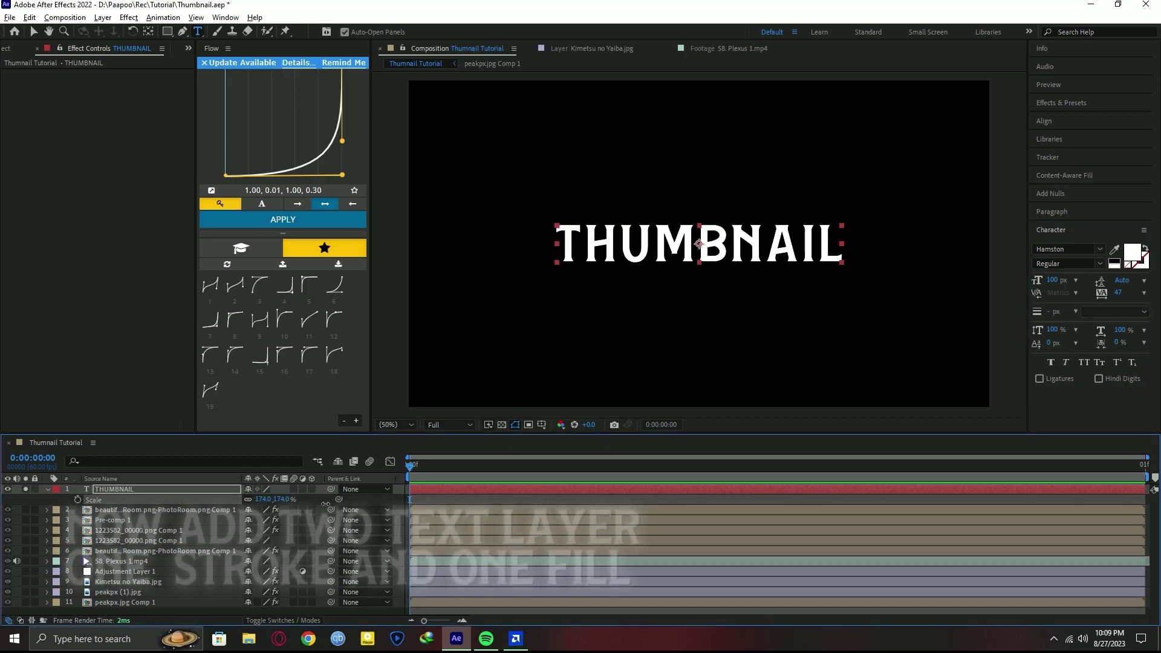
# Set the title scale to 200% and duplicate it as a 2 px white outline-only copy.
pyautogui.write('00')
pyautogui.press('Return')
pyautogui.press('Return')
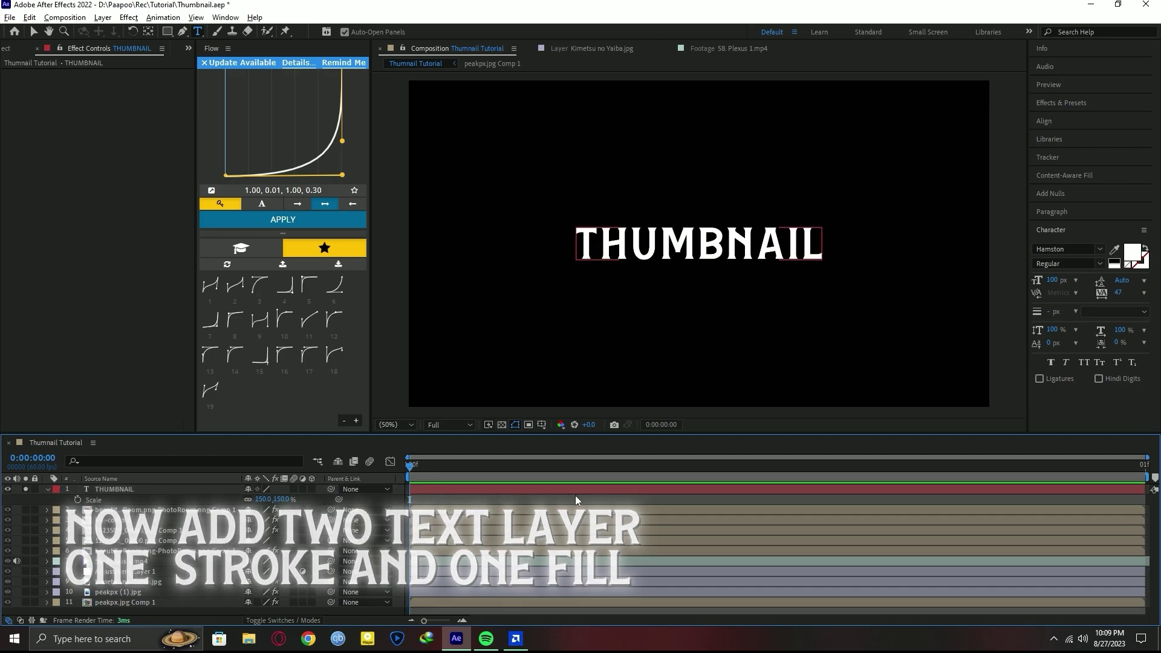
pyautogui.hotkey('ctrl', 'd')
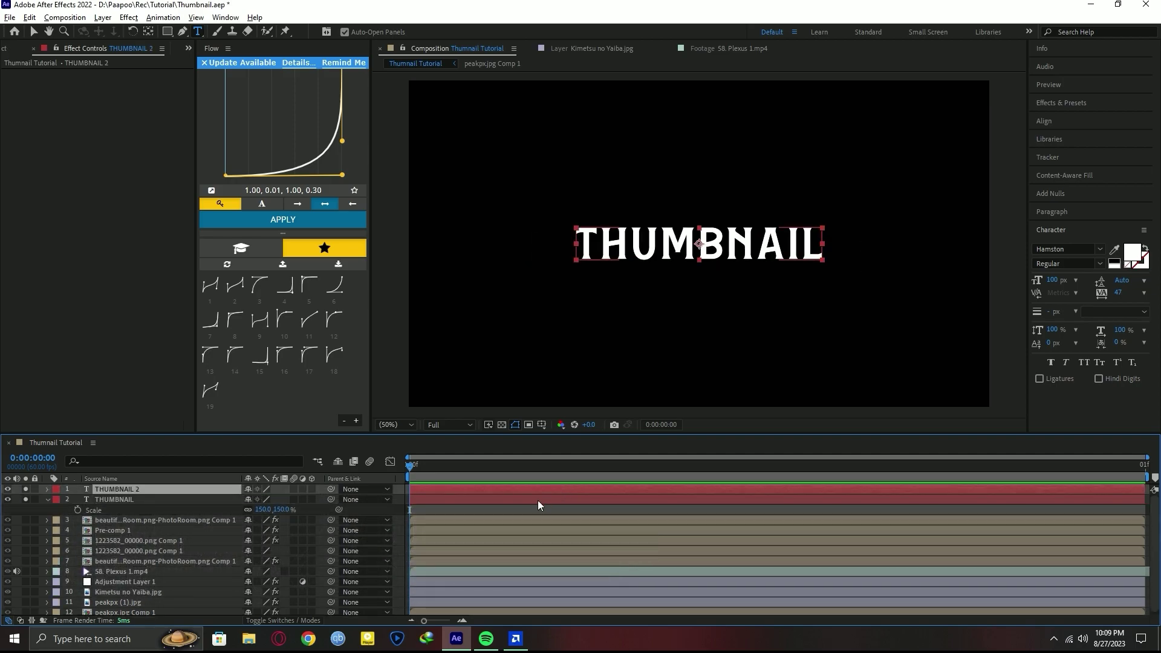
pyautogui.click(1147, 248)
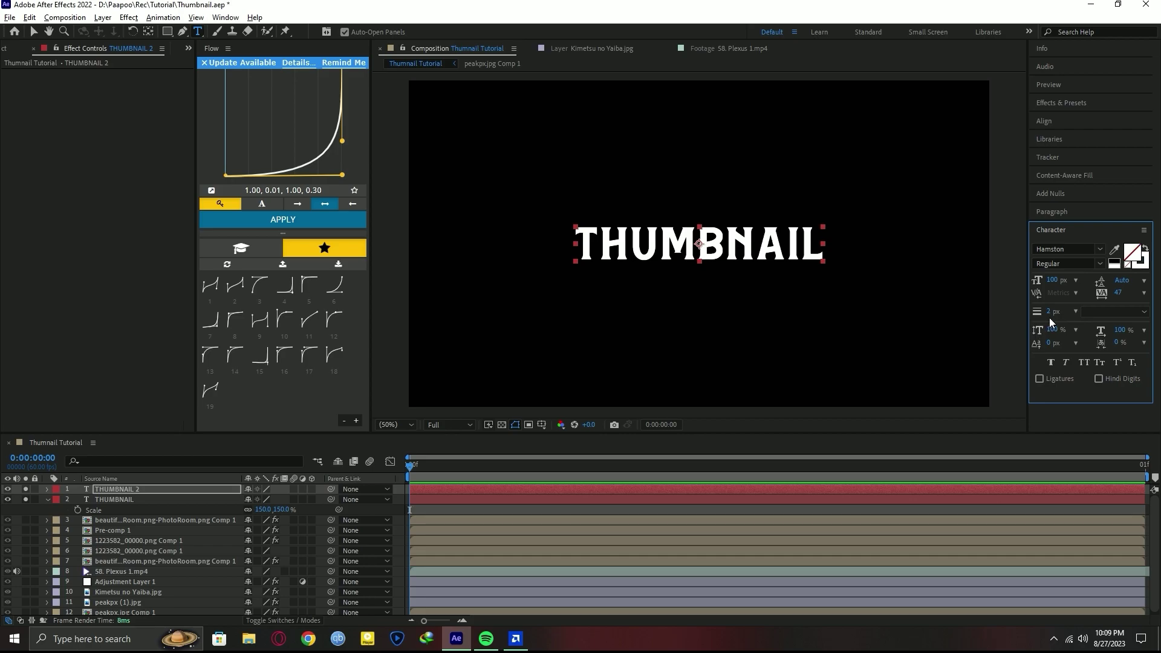
# Draw a rectangle mask over the top half of the filled THUMBNAIL text.
pyautogui.click(25, 499)
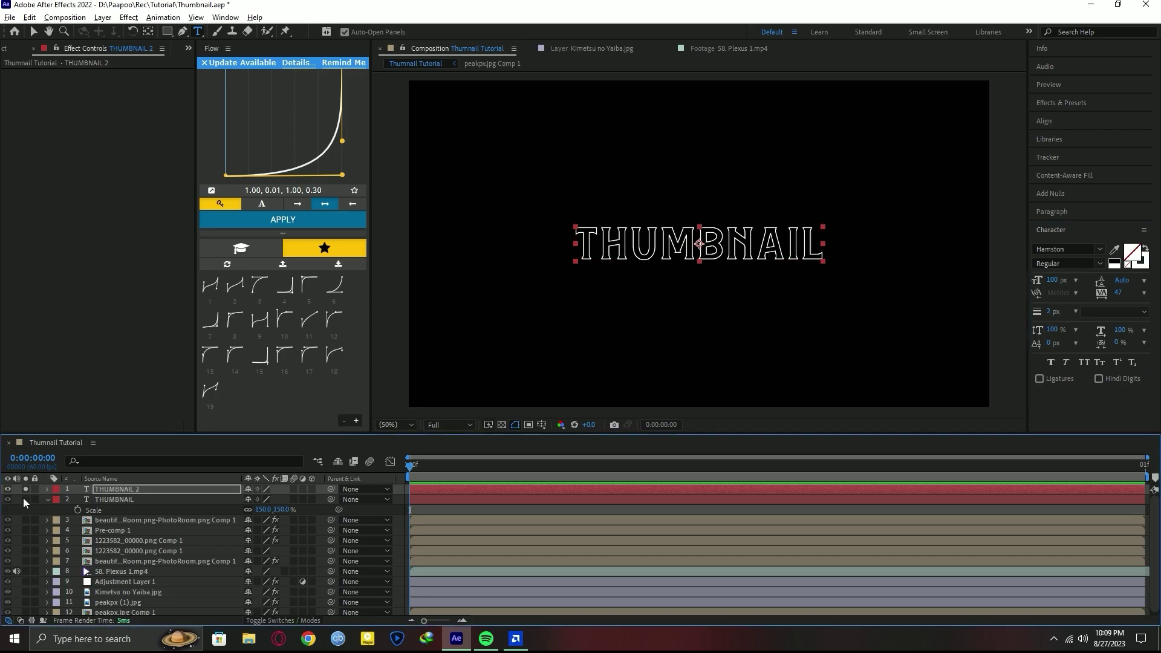
pyautogui.click(26, 499)
pyautogui.click(25, 489)
pyautogui.click(501, 500)
pyautogui.hotkey('ctrl', 'space')
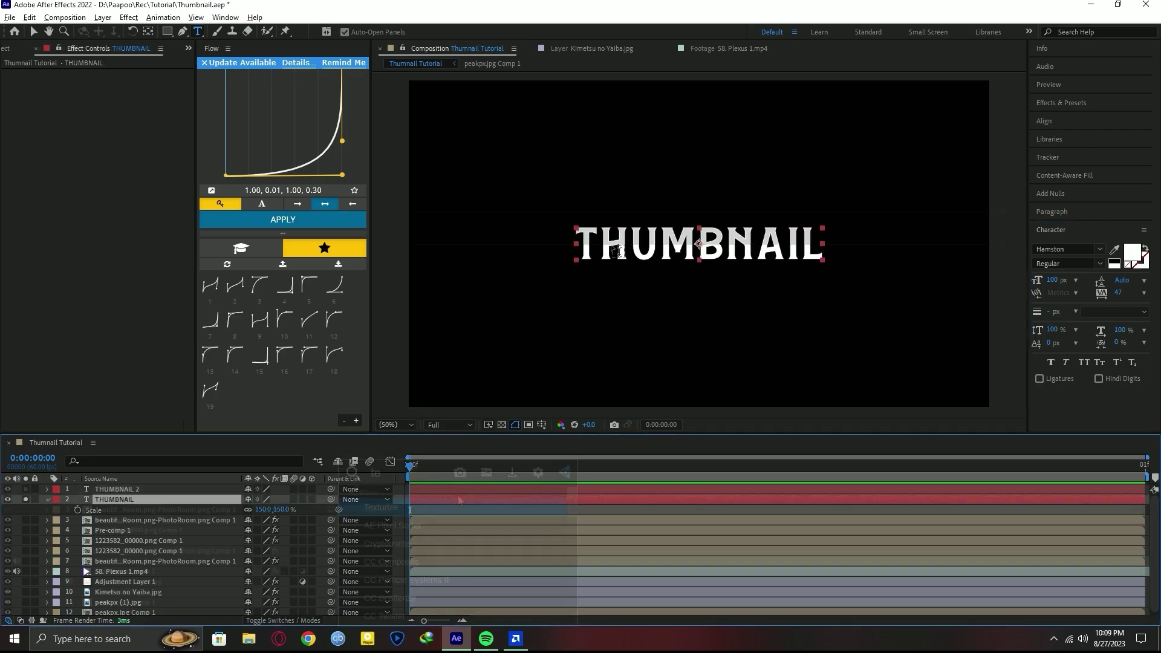
pyautogui.press('q')
pyautogui.moveTo(387, 212); pyautogui.dragTo(1003, 245)
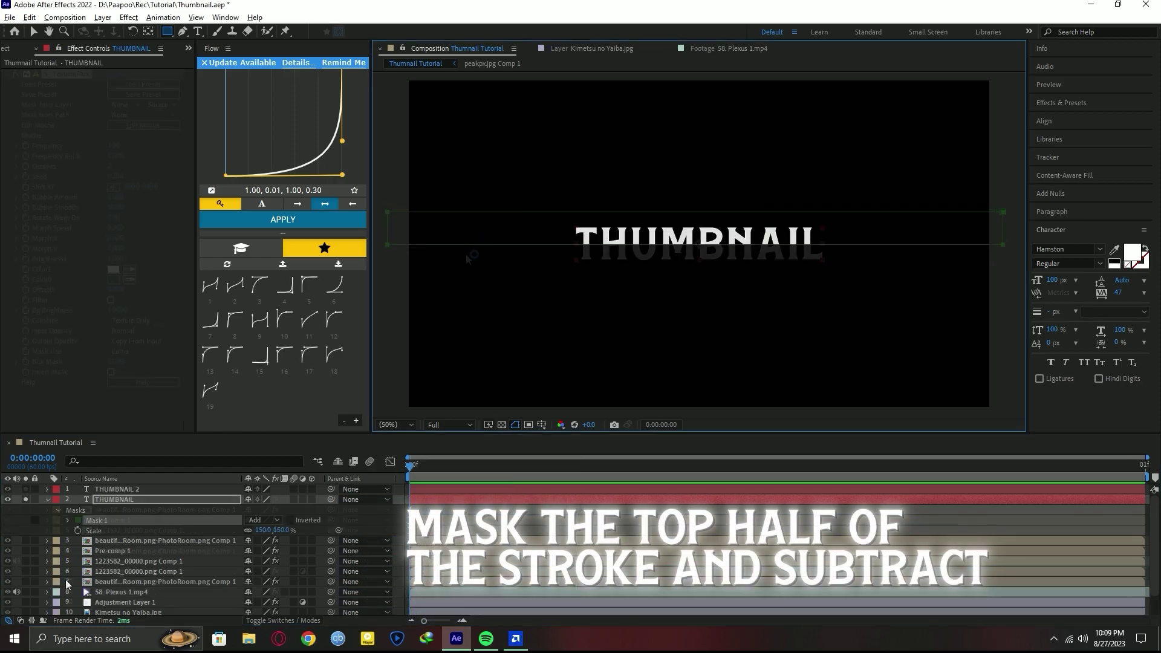
# Switch the THUMBNAIL Mask 1 mode from Add to Subtract and collapse its properties.
pyautogui.click(266, 520)
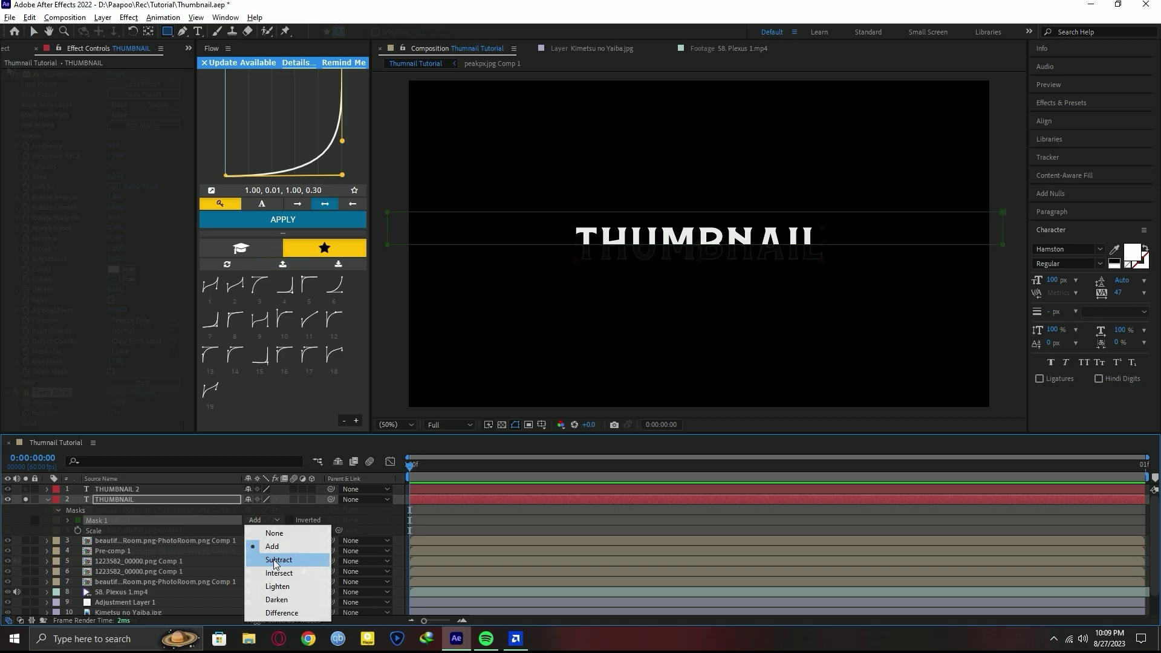
pyautogui.click(277, 560)
pyautogui.press('u')
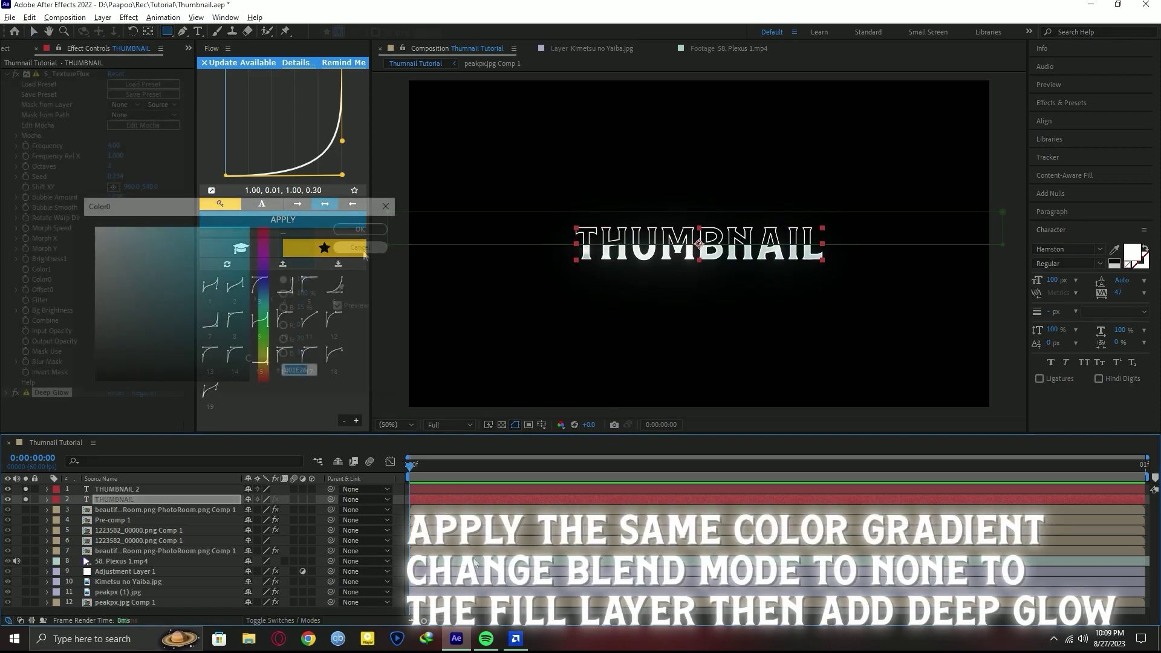
# Paste the background's 4-Color Gradient onto THUMBNAIL, place Deep Glow after it, and set blending to None.
pyautogui.click(133, 552)
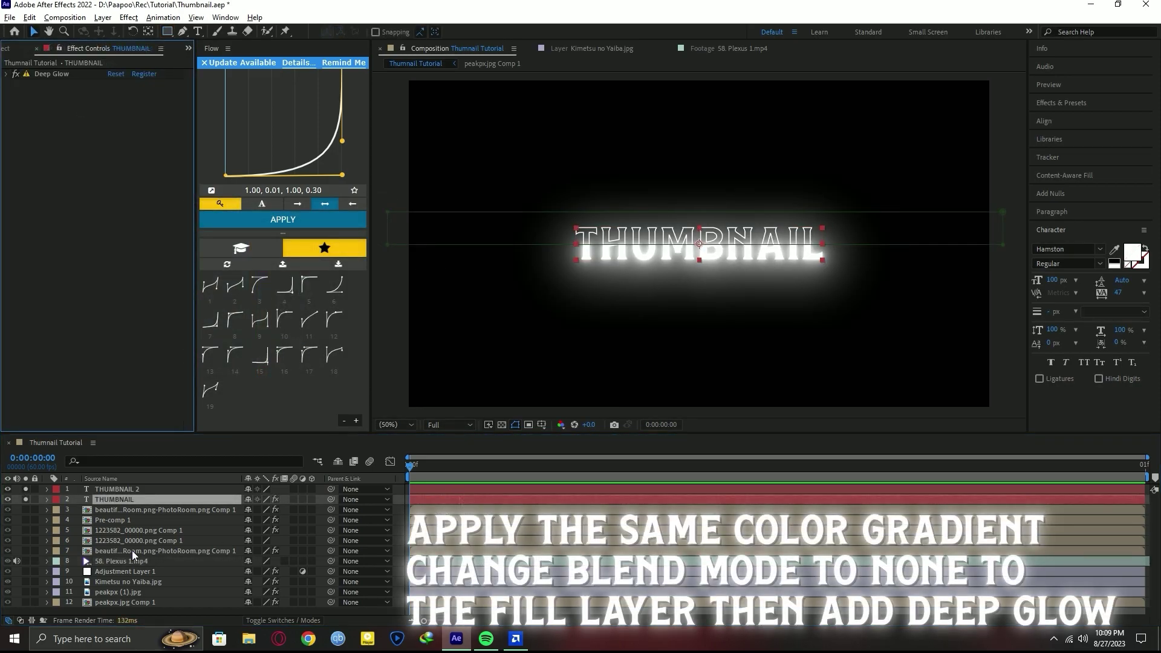
pyautogui.click(49, 74)
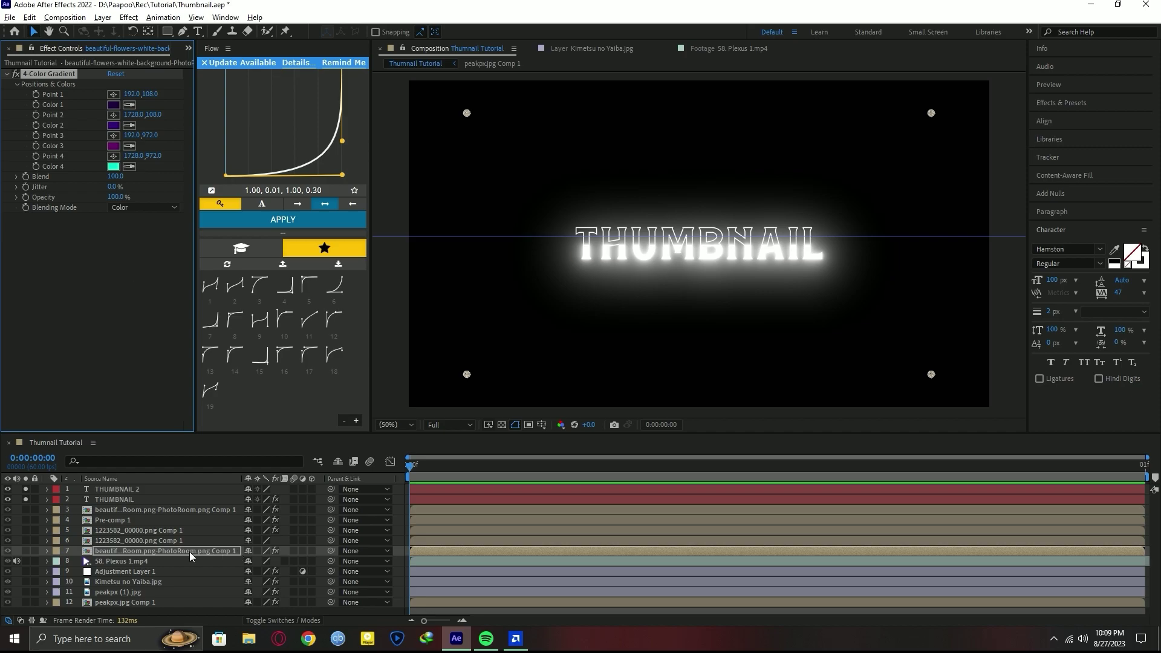
pyautogui.click(119, 500)
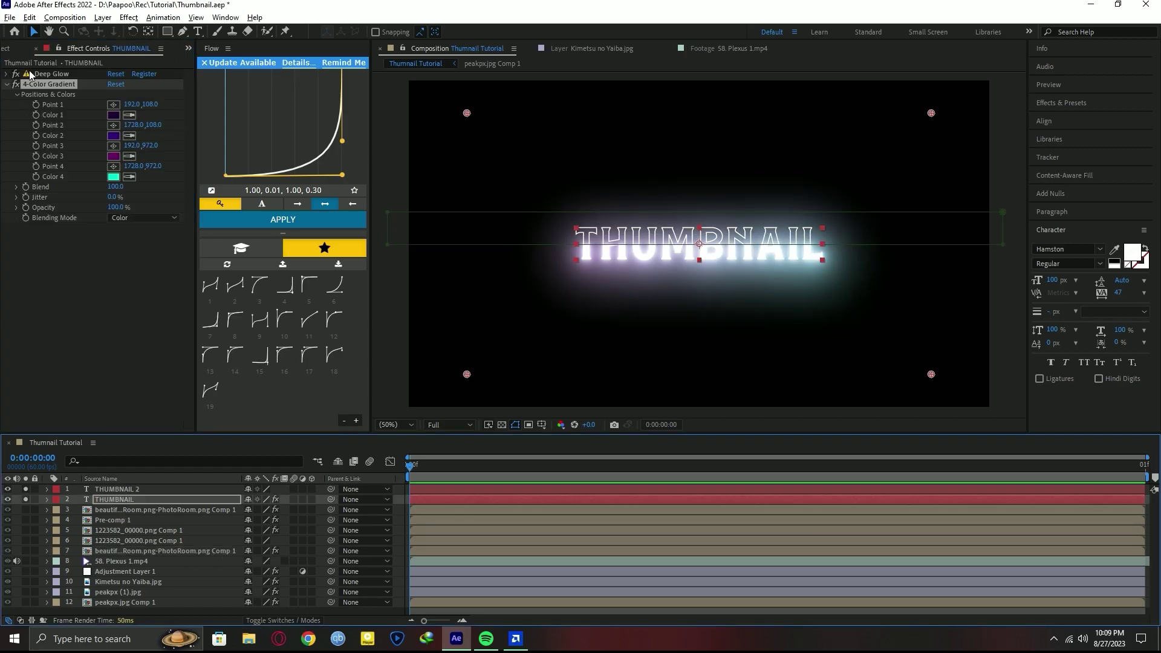
pyautogui.click(8, 75)
pyautogui.moveTo(52, 74); pyautogui.dragTo(73, 360)
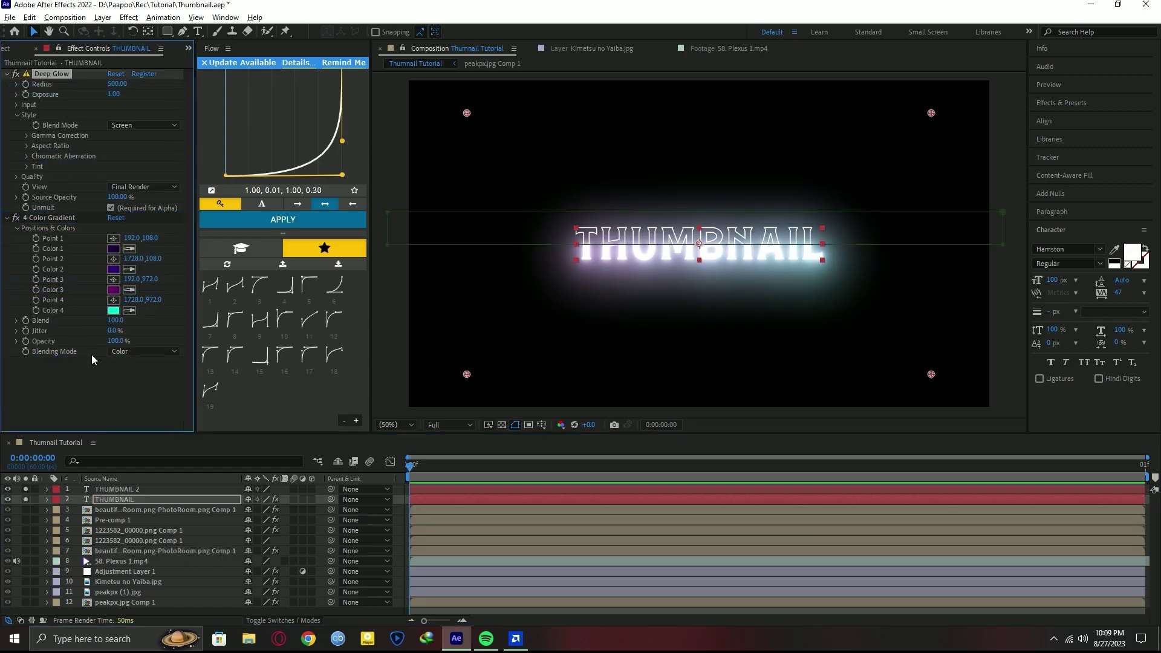
pyautogui.click(143, 210)
pyautogui.click(141, 233)
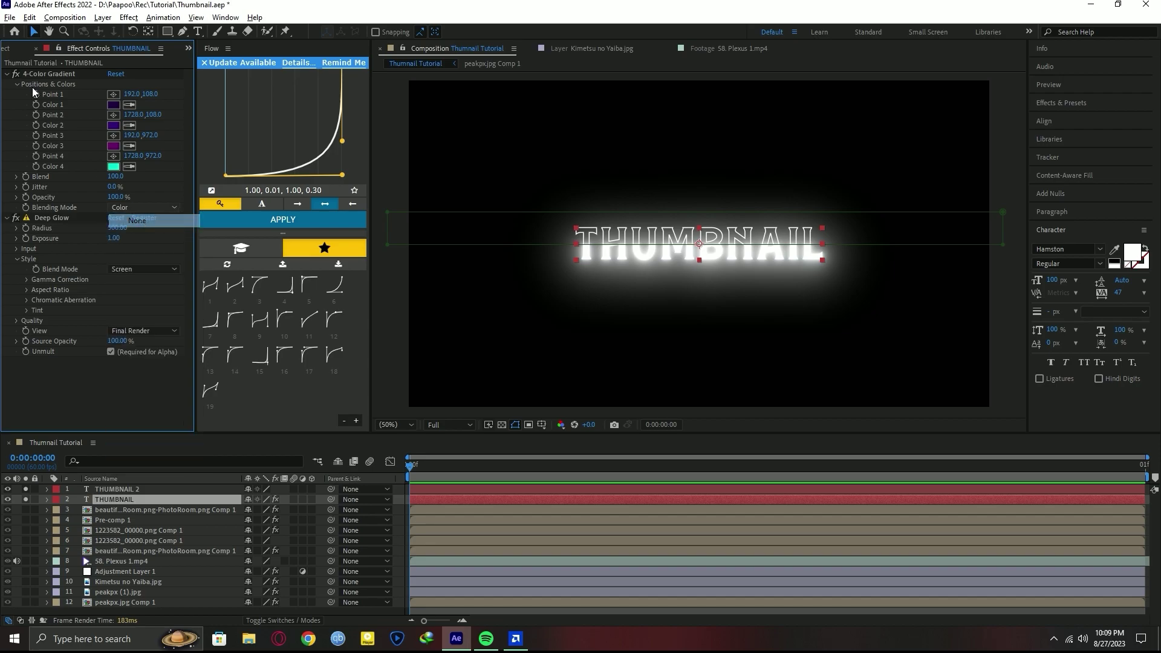
pyautogui.click(7, 74)
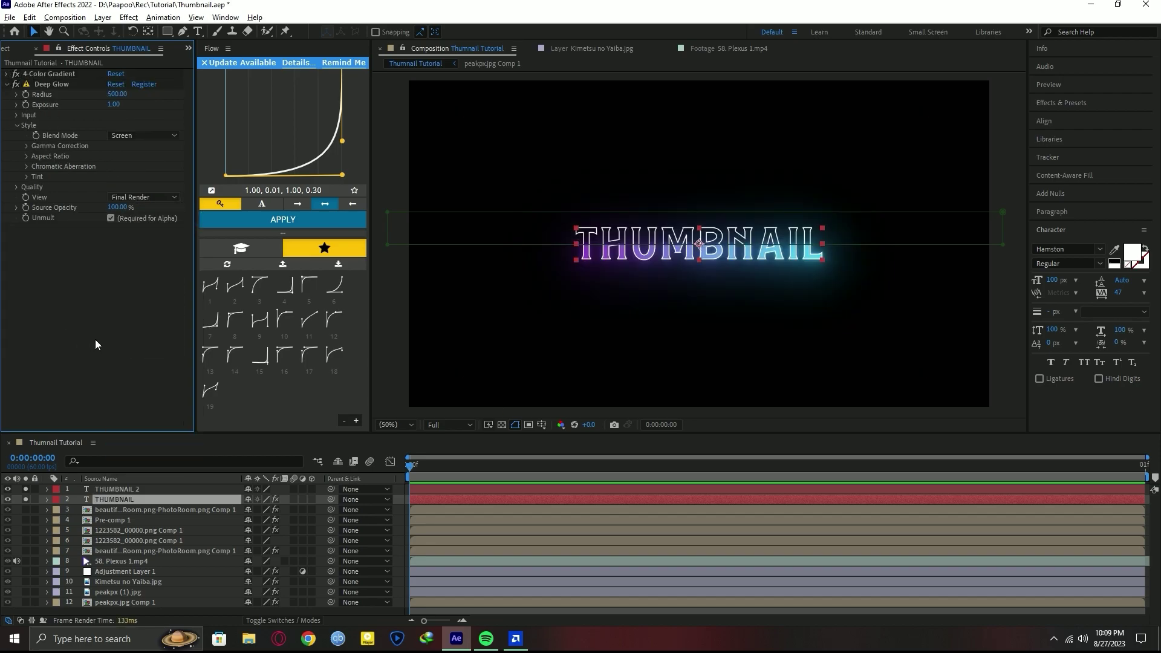
pyautogui.click(477, 489)
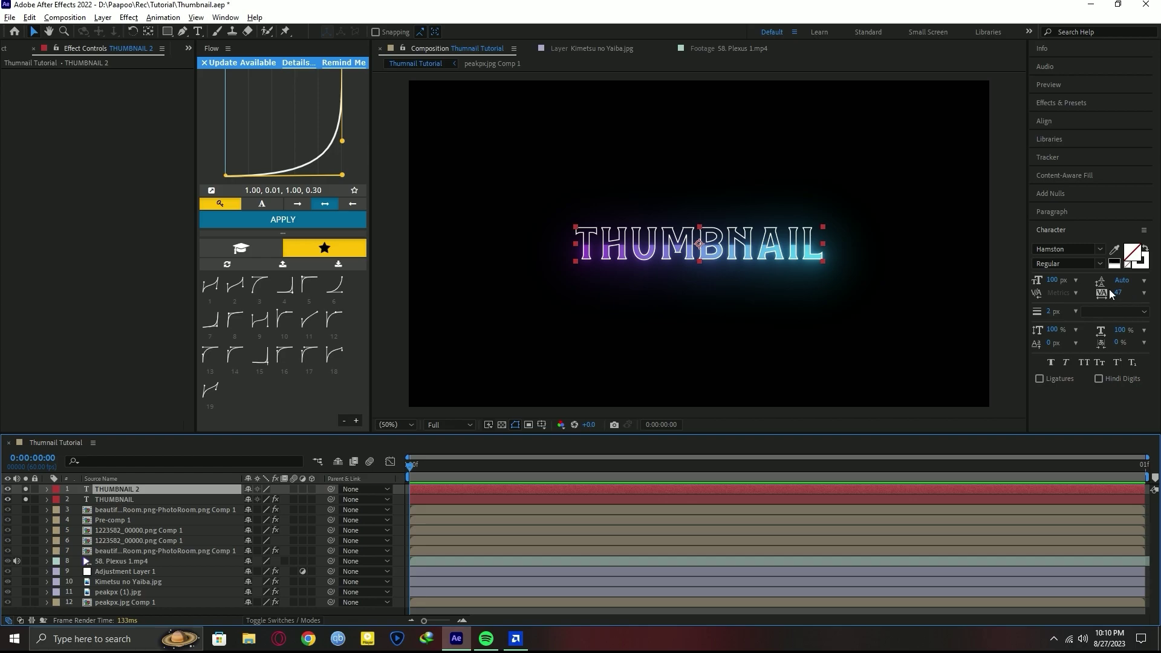
# Thicken the THUMBNAIL 2 outline to 3 px and apply S_WipeFlux to it.
pyautogui.click(1049, 312)
pyautogui.write('3')
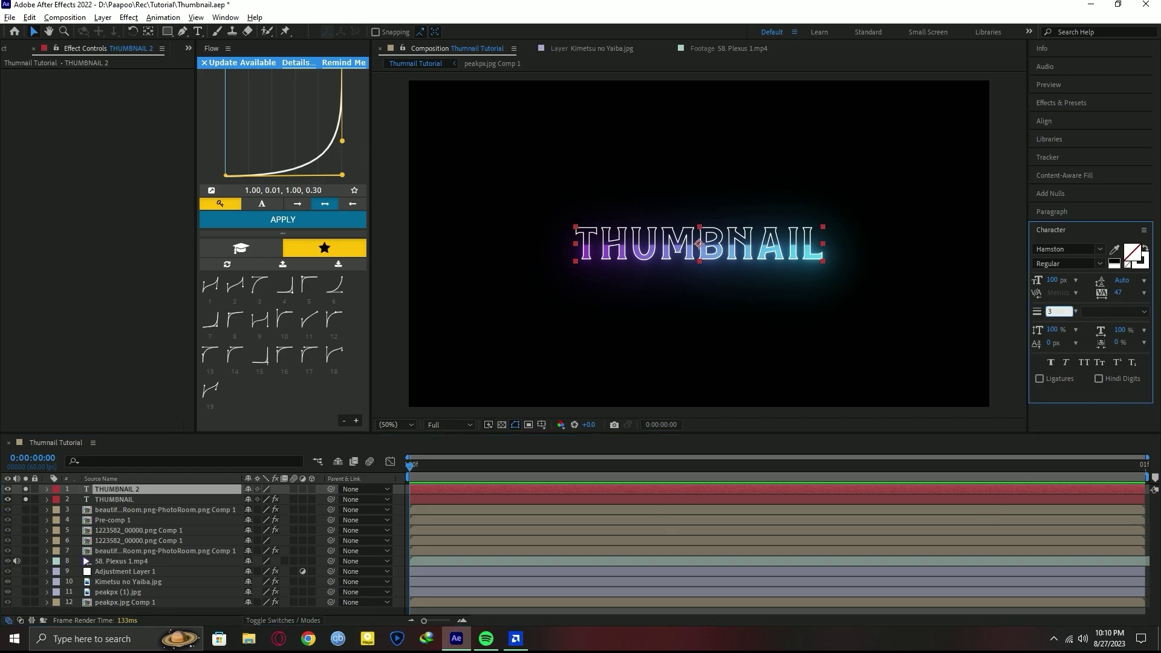
pyautogui.click(650, 490)
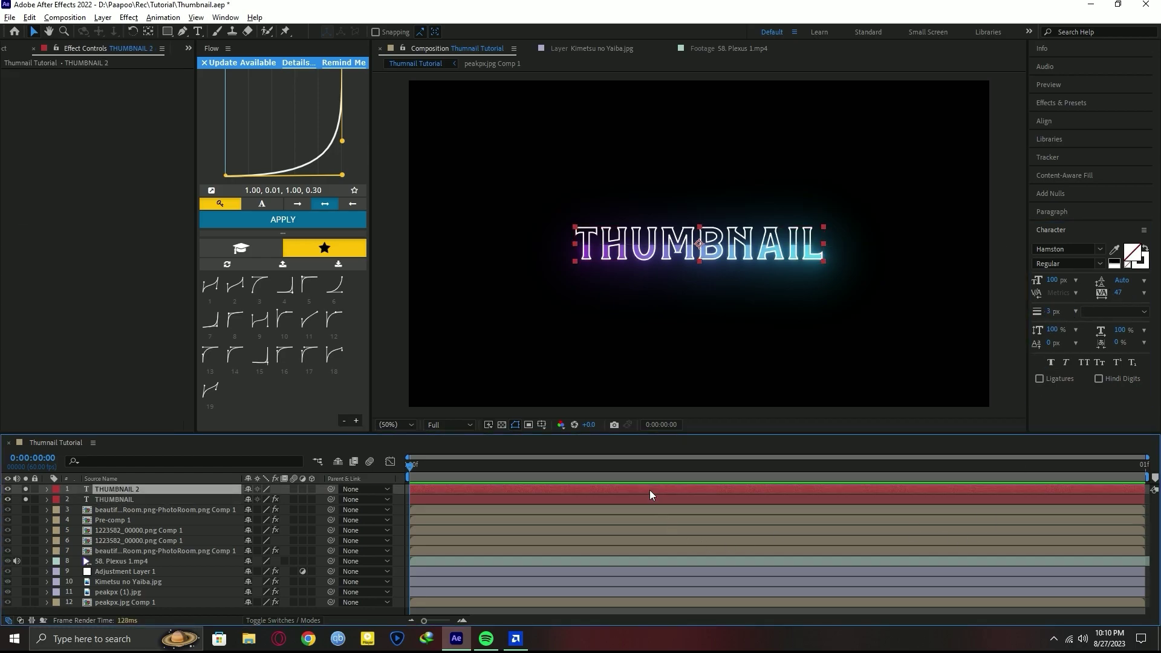
pyautogui.hotkey('ctrl', 'space')
pyautogui.write('f')
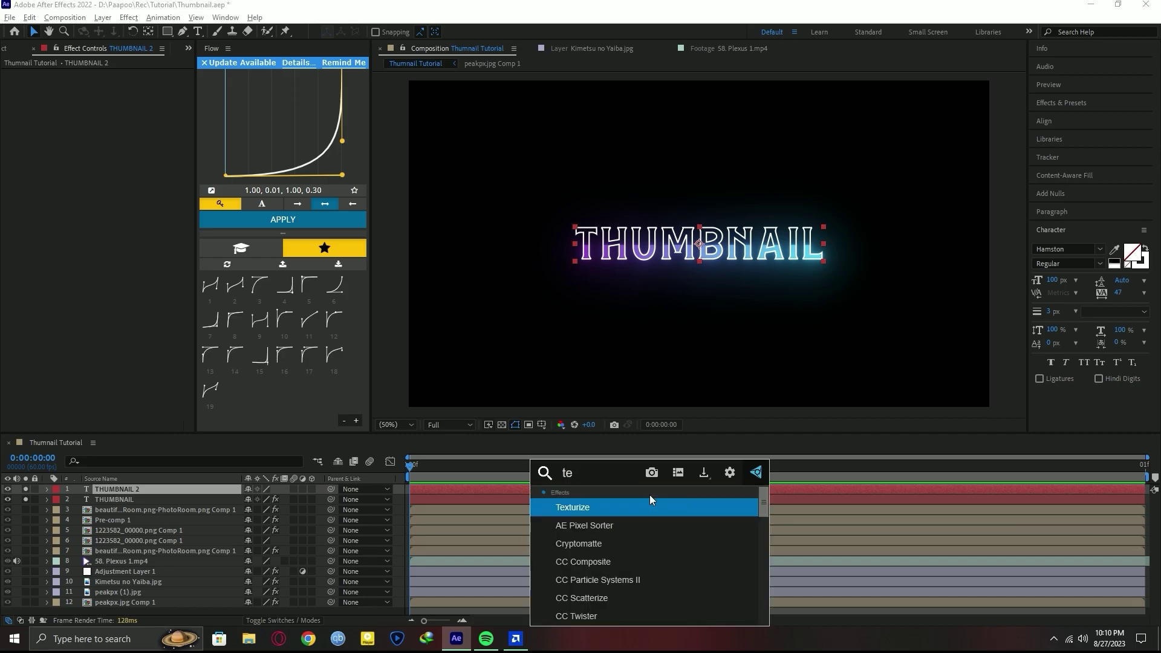
pyautogui.press('Escape')
pyautogui.hotkey('ctrl', 'space')
pyautogui.press('Escape')
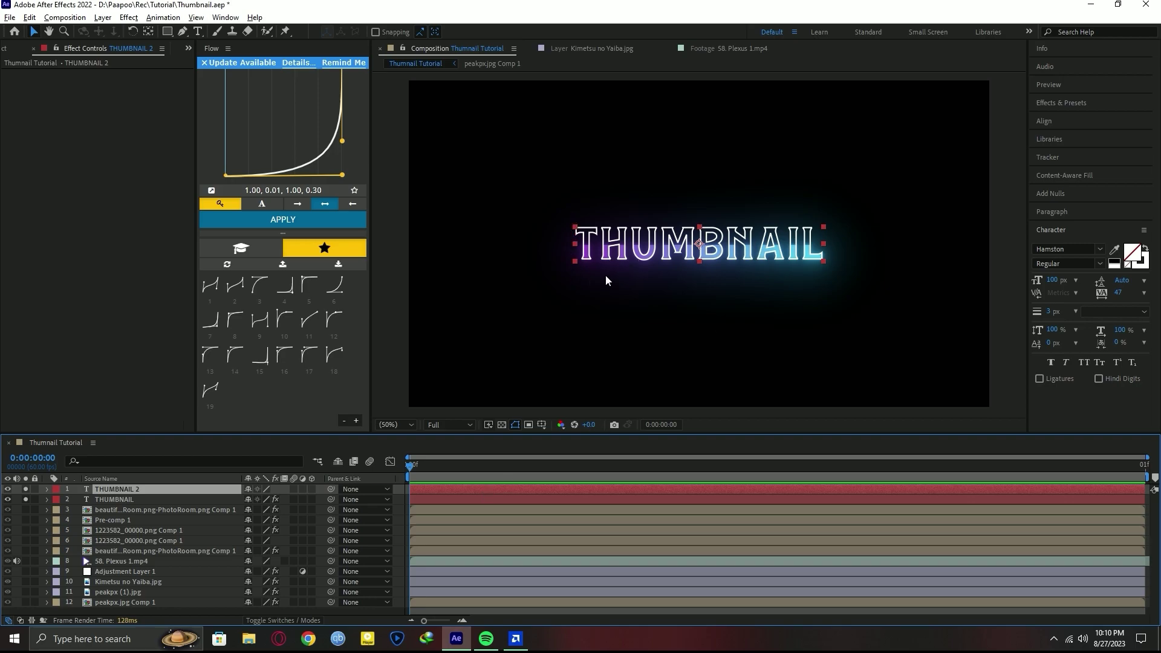
pyautogui.hotkey('ctrl', 'space')
pyautogui.write('wipe')
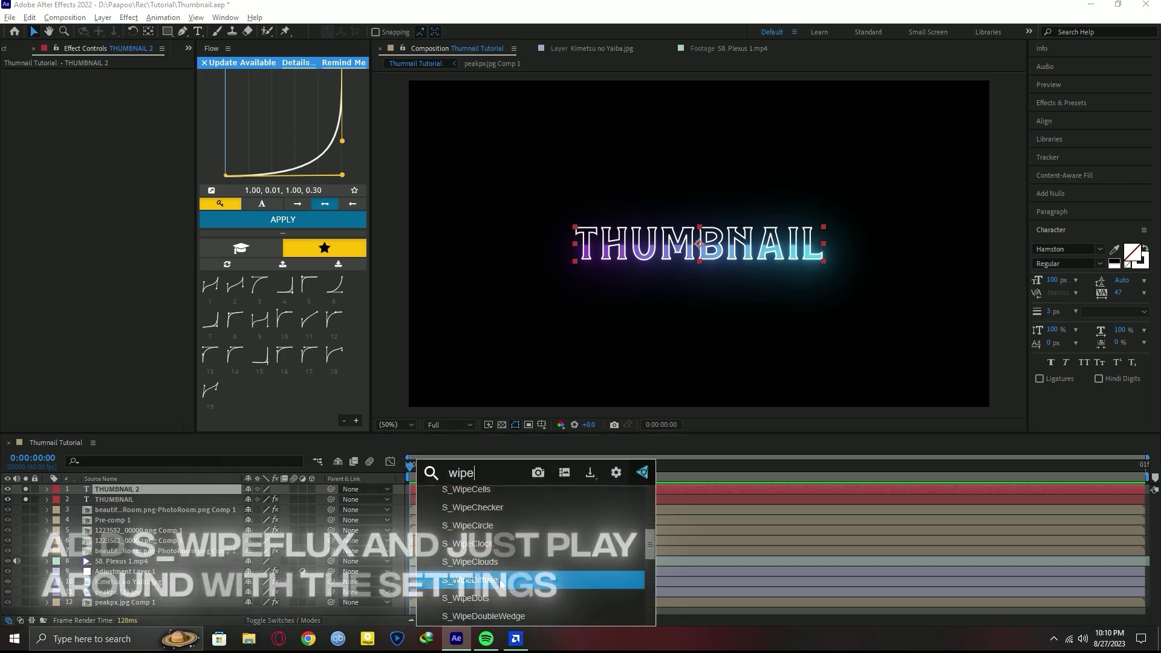
pyautogui.press('Up')
pyautogui.press('Return')
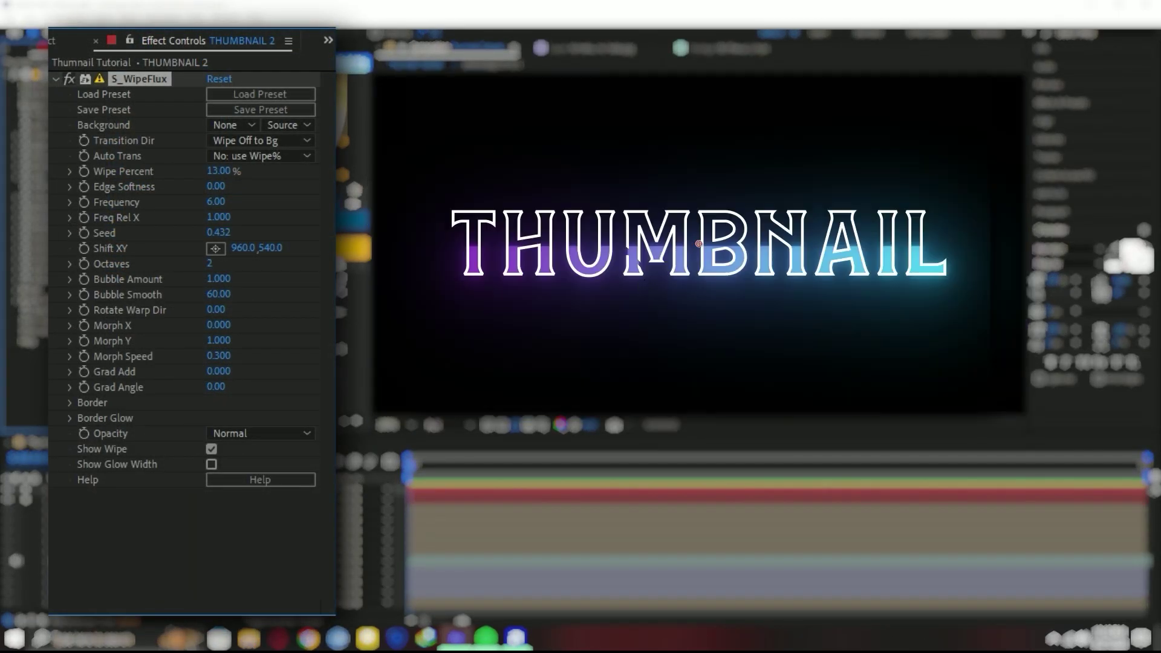
# Tune the S_WipeFlux wipe percentage and edge softness, and reposition the wipe centre.
pyautogui.moveTo(219, 173); pyautogui.dragTo(258, 175)
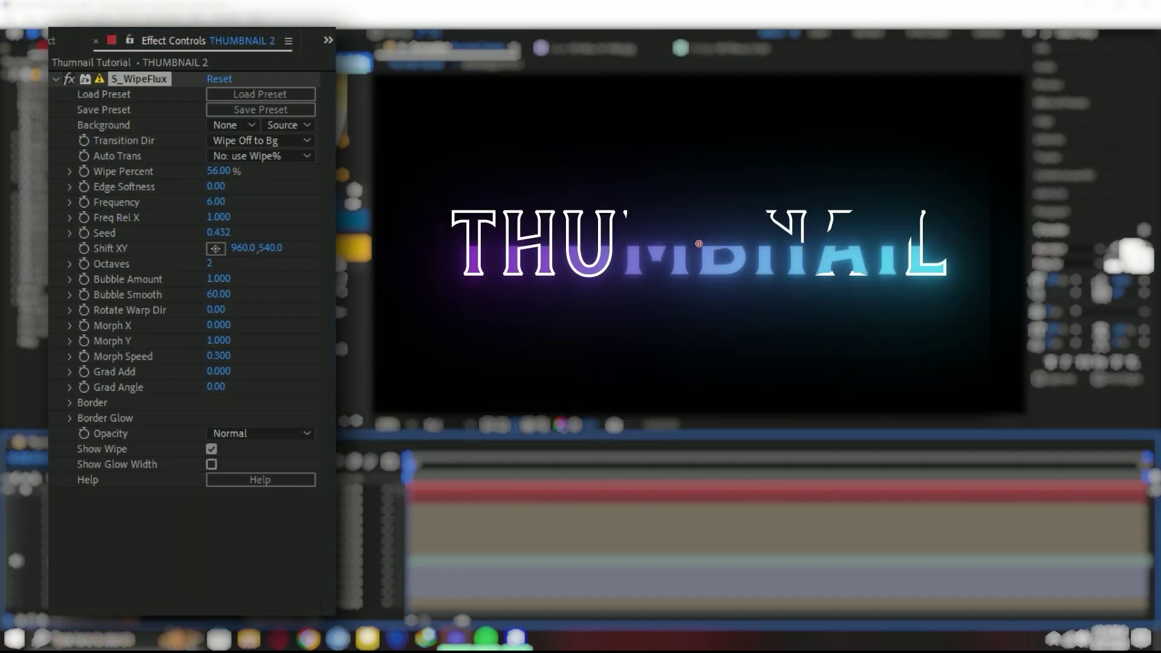
pyautogui.click(221, 171)
pyautogui.write('50')
pyautogui.press('Tab')
pyautogui.write('25')
pyautogui.press('Return')
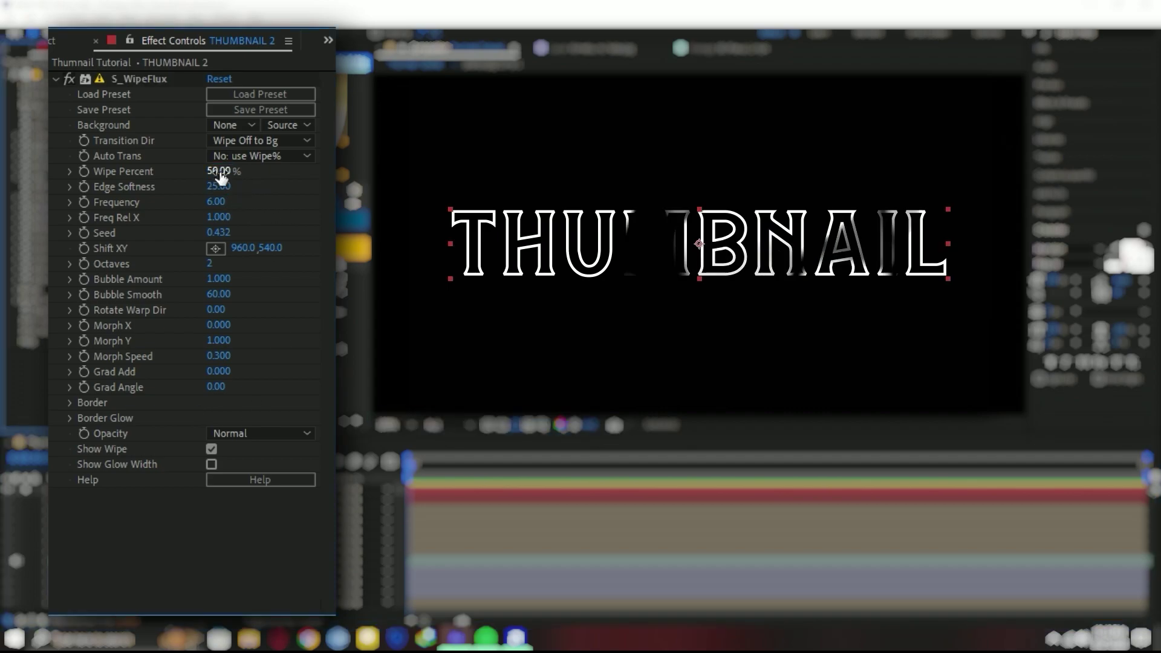
pyautogui.moveTo(221, 175); pyautogui.dragTo(225, 176)
pyautogui.scroll(-1, 692, 241)
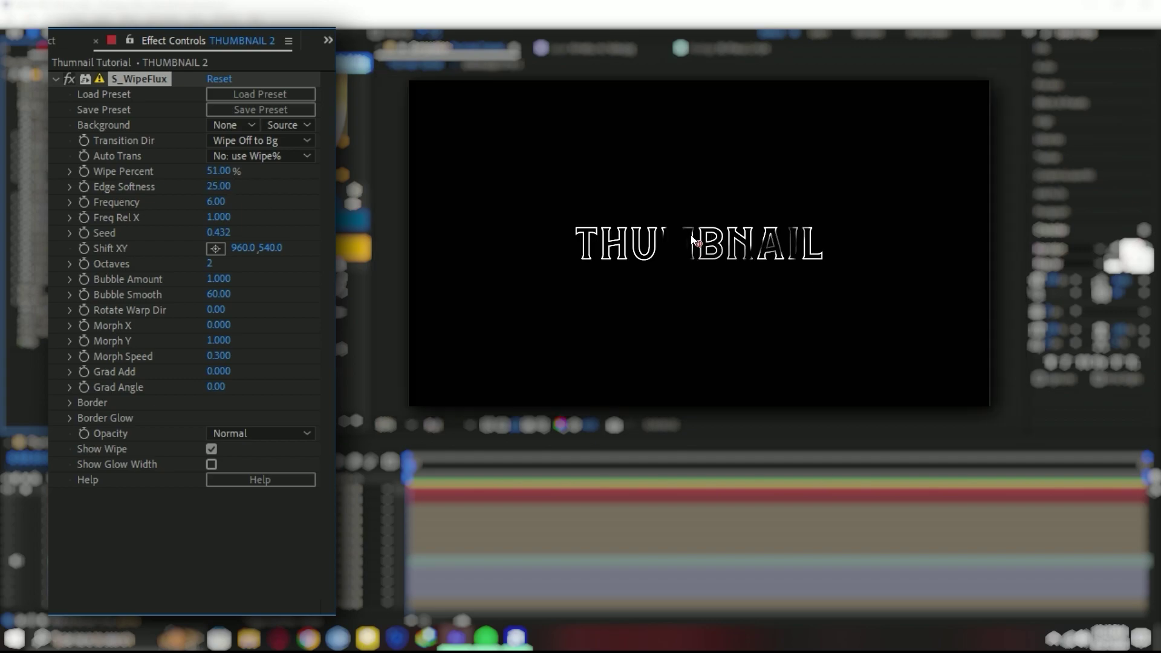
pyautogui.moveTo(692, 241); pyautogui.dragTo(641, 241)
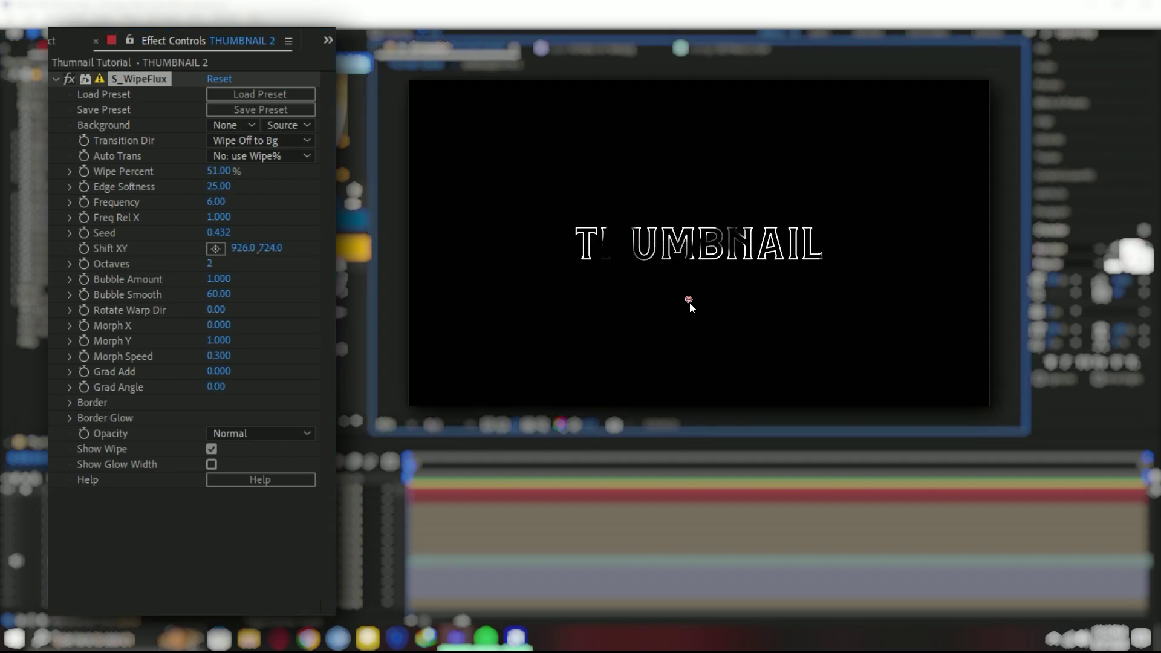
pyautogui.moveTo(690, 302); pyautogui.dragTo(691, 307)
pyautogui.hotkey('ctrl', 'z')
pyautogui.hotkey('ctrl', 'z')
pyautogui.hotkey('ctrl', 'z')
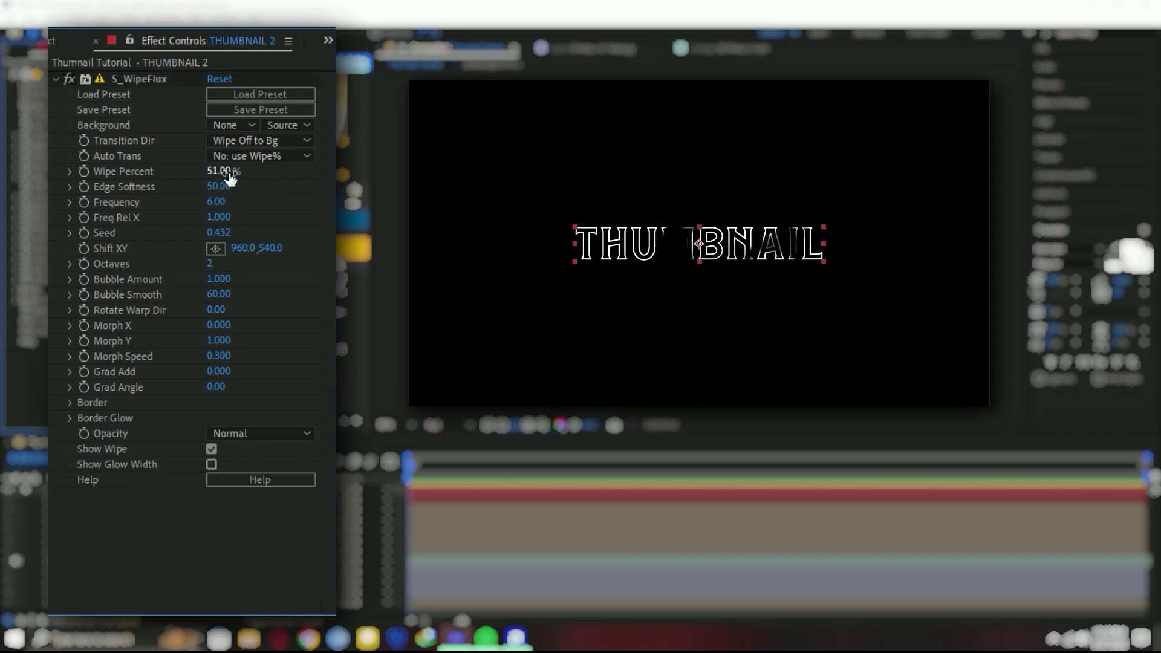
pyautogui.hotkey('ctrl', 'z')
pyautogui.click(139, 79)
pyautogui.moveTo(756, 306)
pyautogui.mouseDown()
pyautogui.moveTo(685, 439)
pyautogui.moveTo(700, 246)
pyautogui.mouseUp()
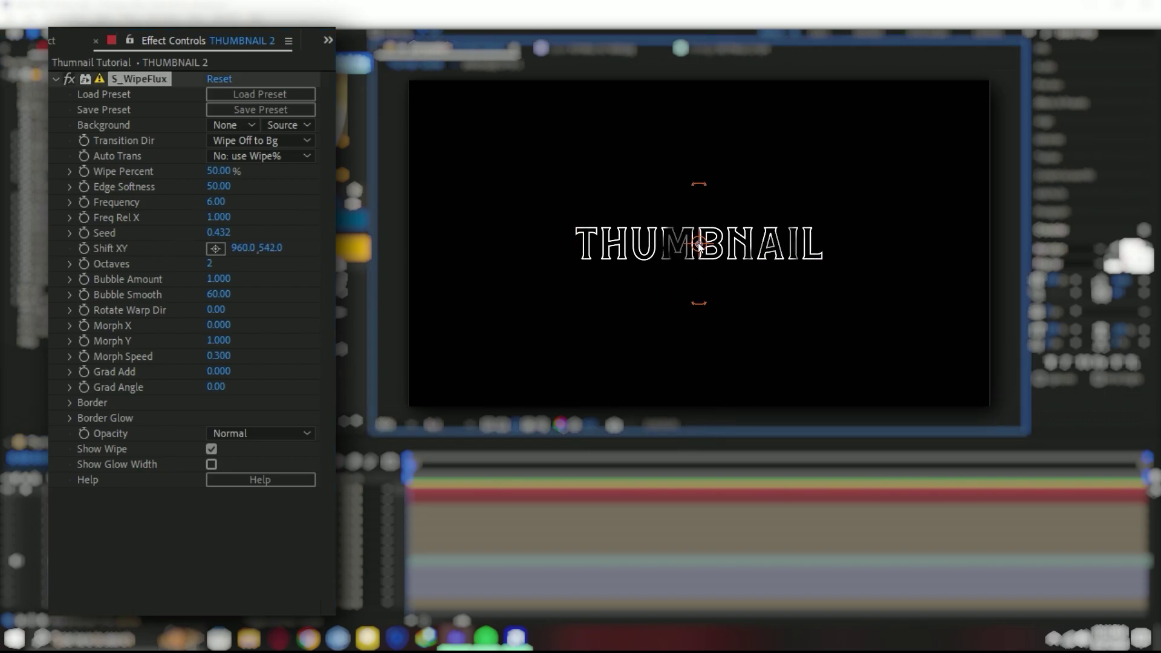
# Set S_WipeFlux Frequency 10, Seed 0.932, and Wipe Percent 68%.
pyautogui.click(215, 202)
pyautogui.write('10')
pyautogui.press('Return')
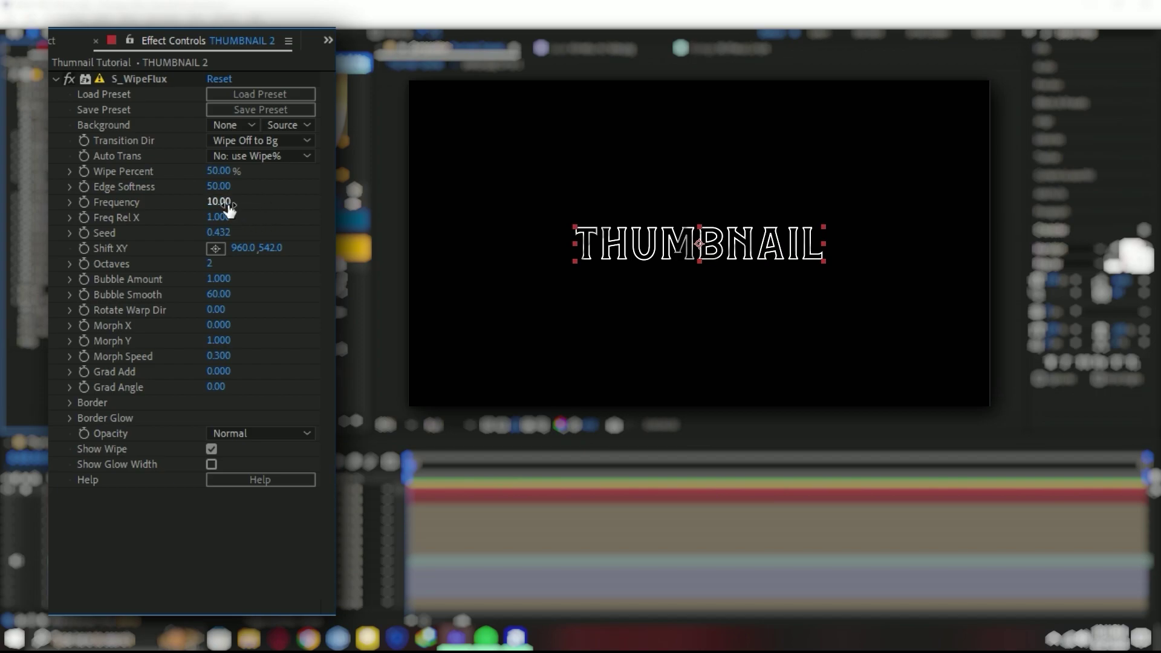
pyautogui.press('Return')
pyautogui.click(234, 201)
pyautogui.write('10')
pyautogui.press('Return')
pyautogui.click(218, 232)
pyautogui.write('0.932')
pyautogui.press('Return')
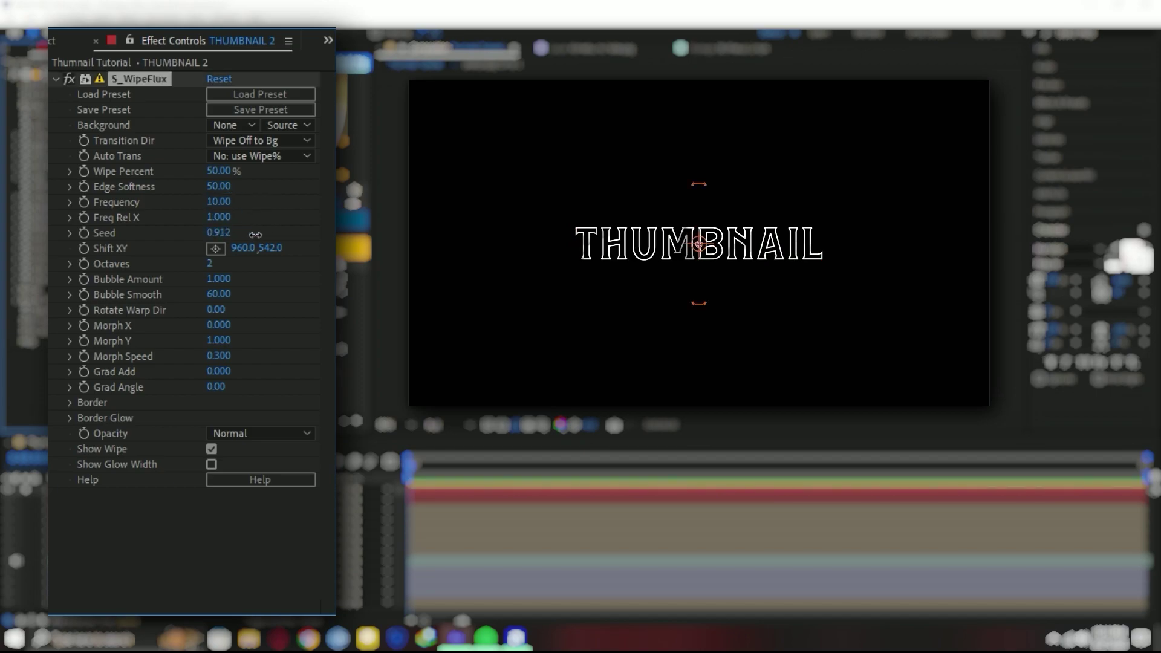
pyautogui.click(222, 171)
pyautogui.write('77')
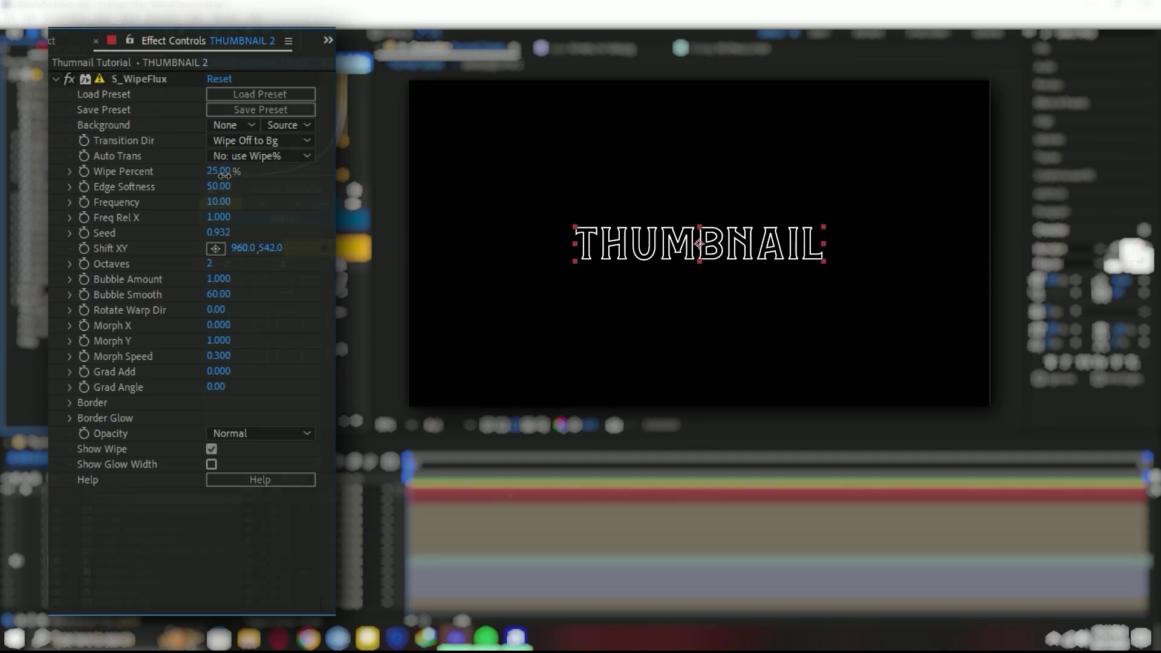
pyautogui.press('Return')
pyautogui.moveTo(301, 184); pyautogui.dragTo(295, 187)
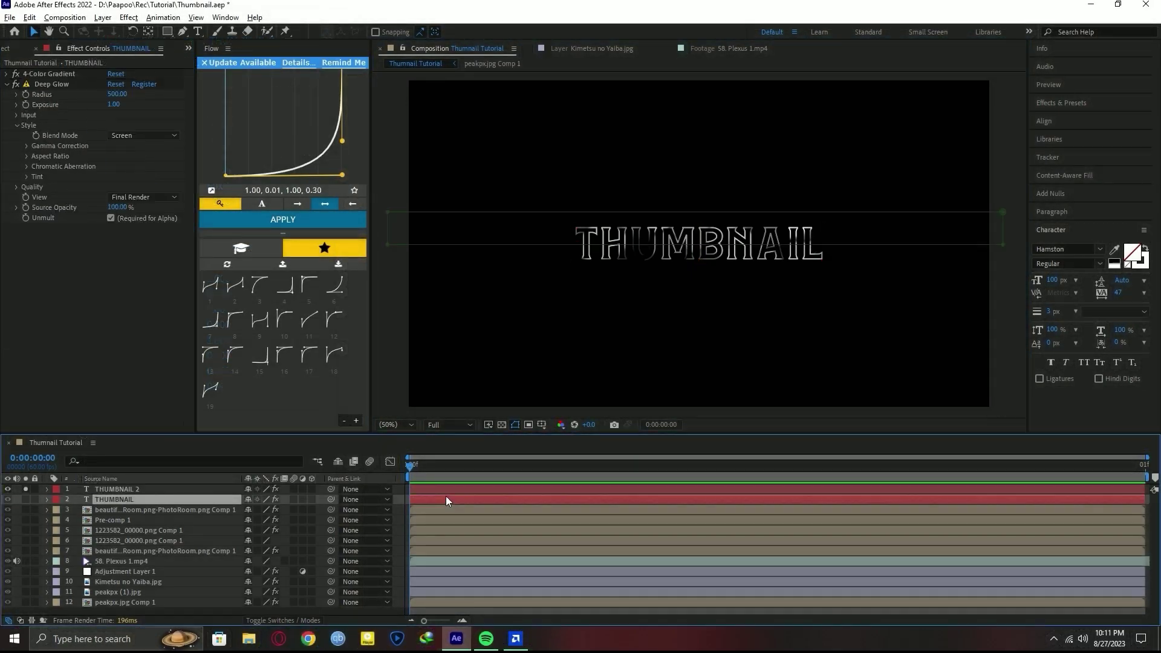
# Apply Drop Shadow to THUMBNAIL 2 with 100% opacity and distance 7.
pyautogui.hotkey('ctrl', 'space')
pyautogui.write('drop')
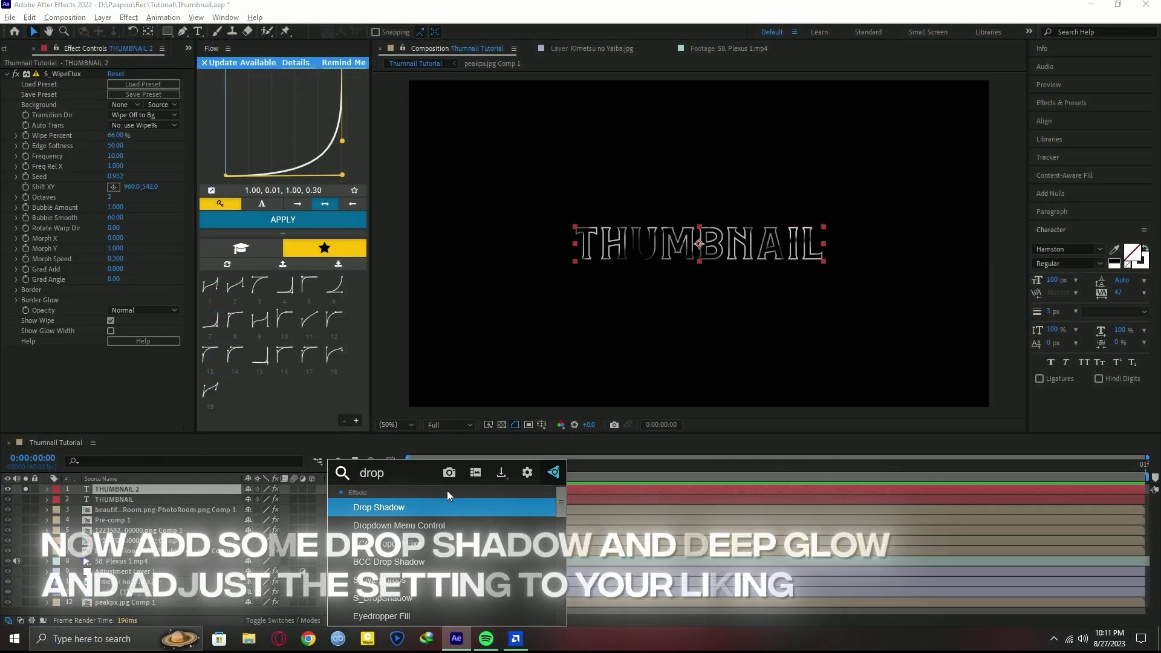
pyautogui.click(418, 507)
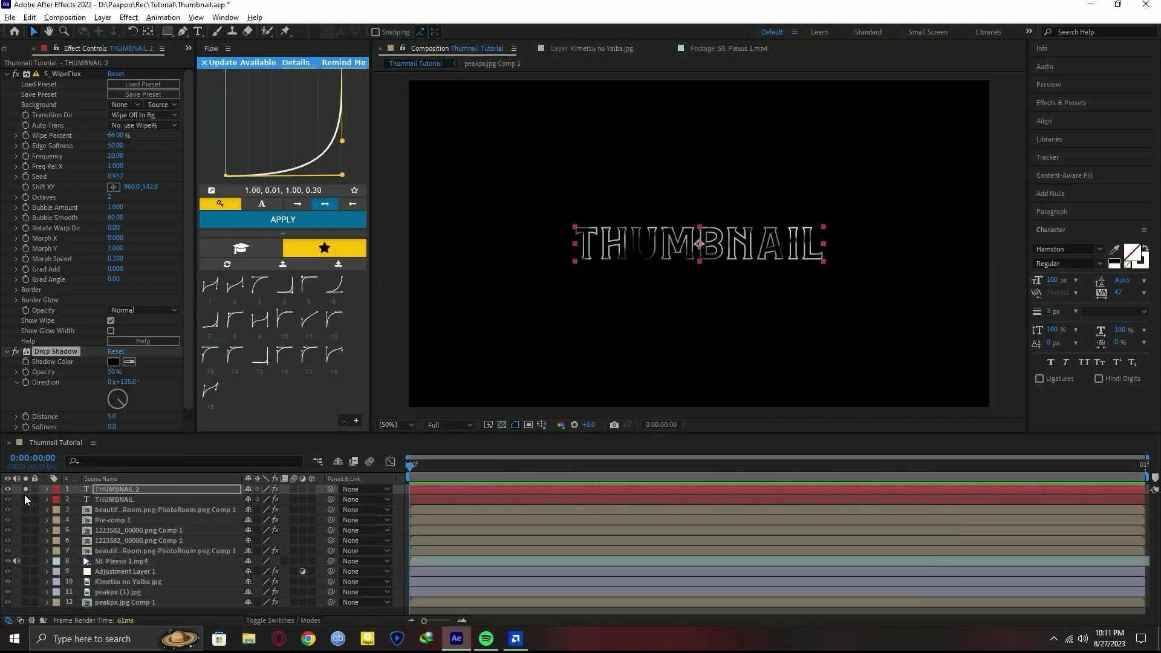
pyautogui.click(27, 499)
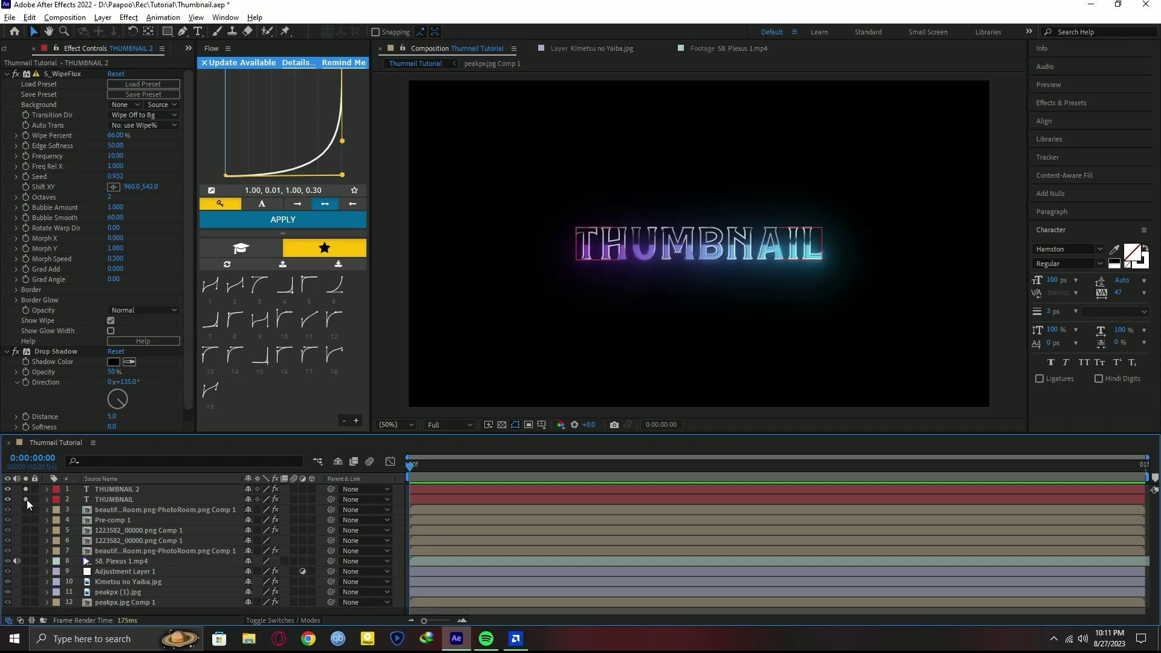
pyautogui.scroll(4, 727, 266)
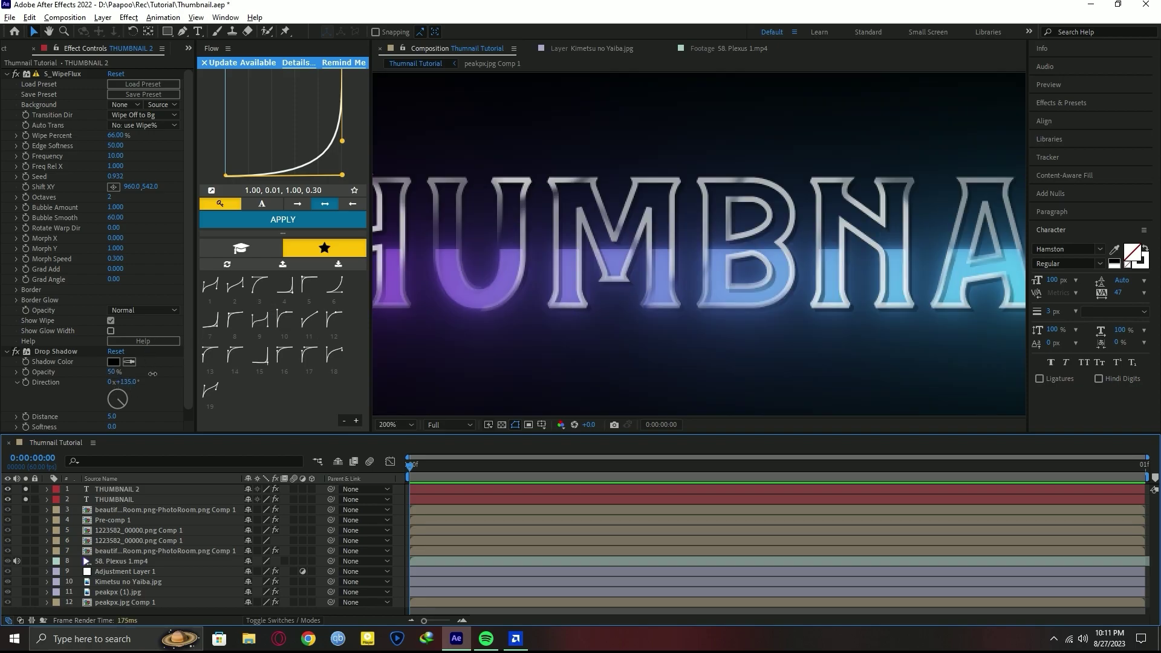
pyautogui.moveTo(133, 373); pyautogui.dragTo(344, 373)
pyautogui.scroll(-1, 111, 403)
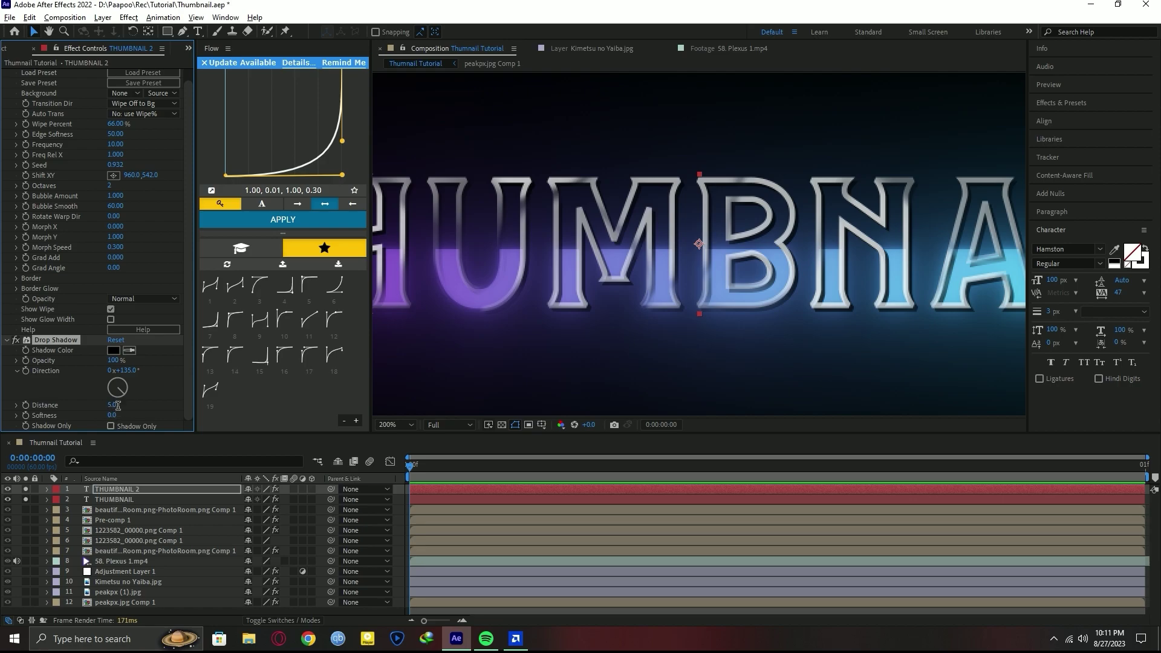
pyautogui.moveTo(117, 405); pyautogui.dragTo(149, 405)
pyautogui.scroll(-2, 505, 277)
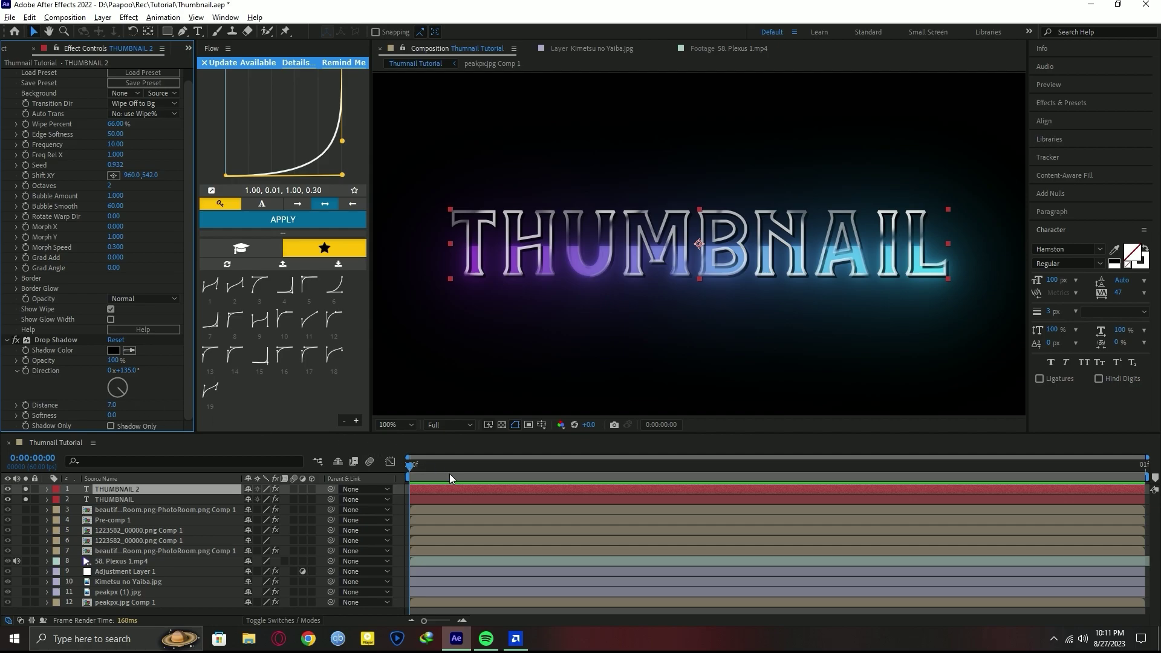
pyautogui.hotkey('ctrl', 'space')
# Add Deep Glow to THUMBNAIL 2 with radius 100 and exposure 0.25, ordered after Drop Shadow.
pyautogui.write('dee')
pyautogui.click(393, 502)
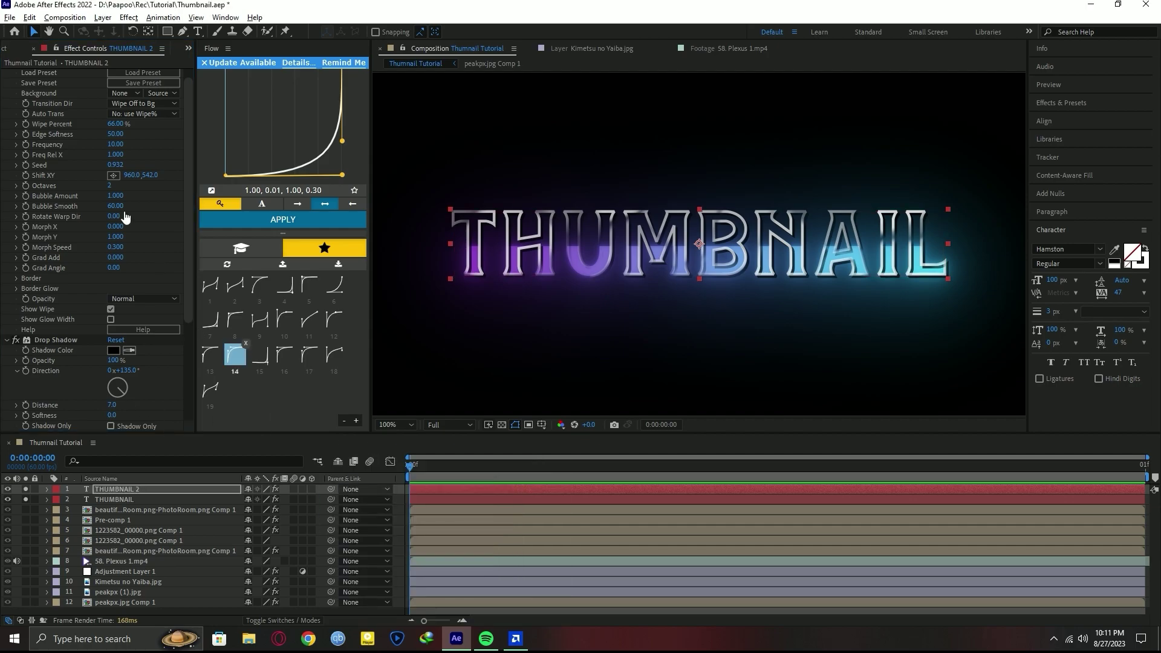
pyautogui.scroll(1, 76, 156)
pyautogui.click(5, 74)
pyautogui.click(6, 84)
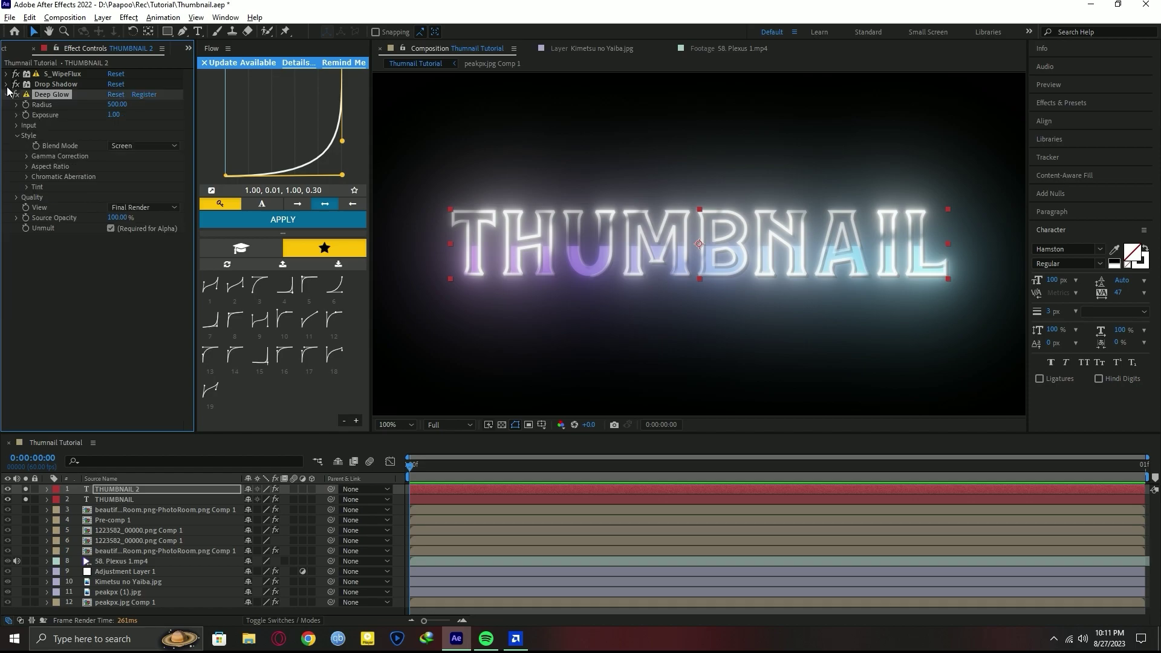
pyautogui.write('0')
pyautogui.press('Tab')
pyautogui.write('.25')
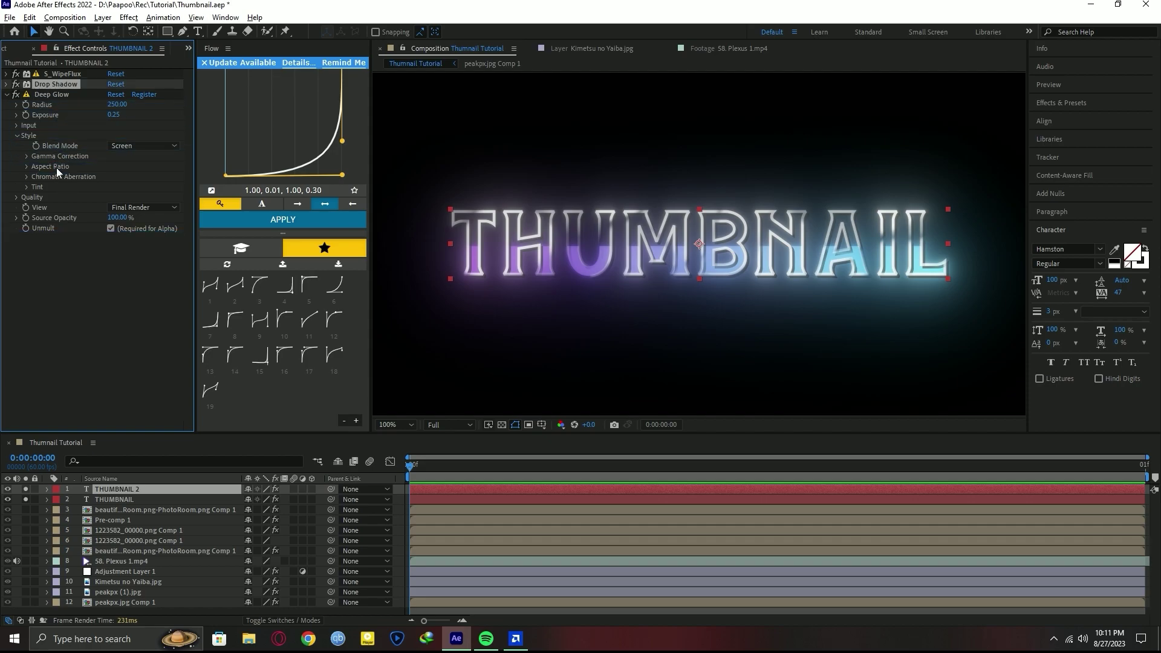
pyautogui.moveTo(49, 82); pyautogui.dragTo(56, 168)
pyautogui.moveTo(35, 83); pyautogui.dragTo(36, 236)
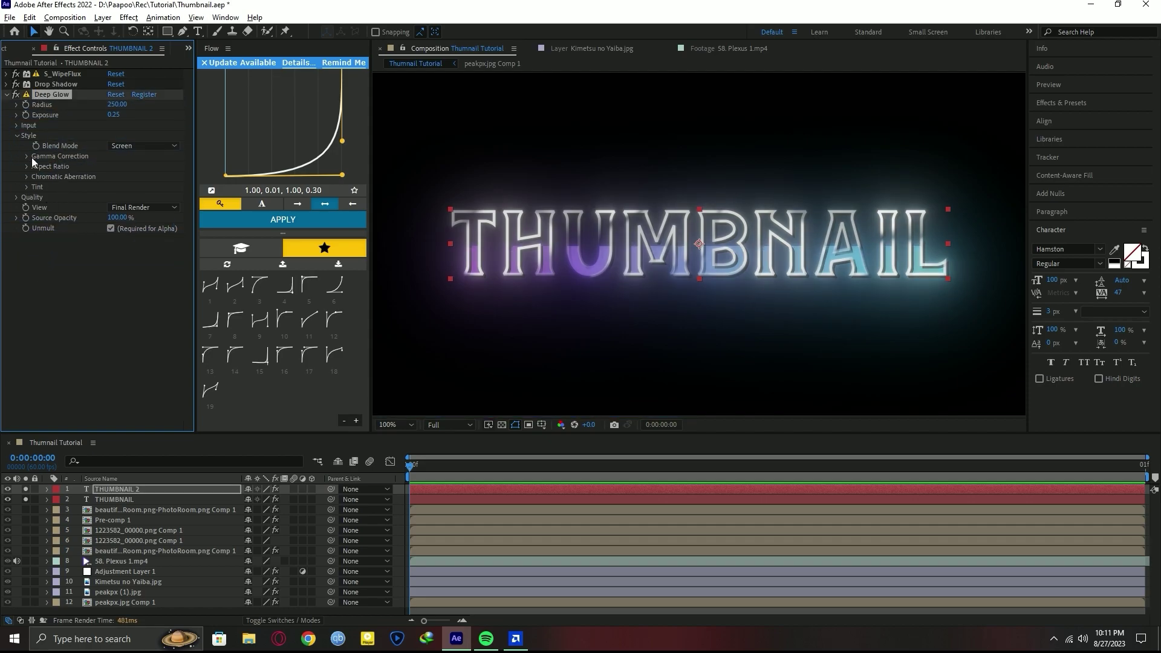
pyautogui.click(6, 94)
pyautogui.click(6, 95)
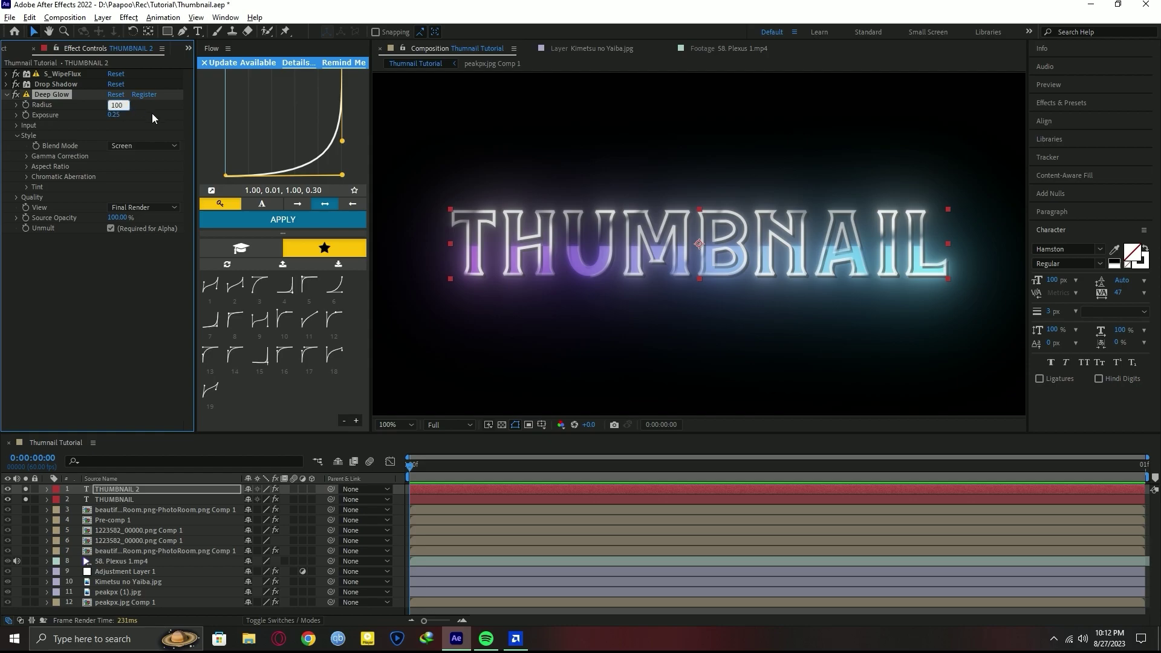
pyautogui.press('Return')
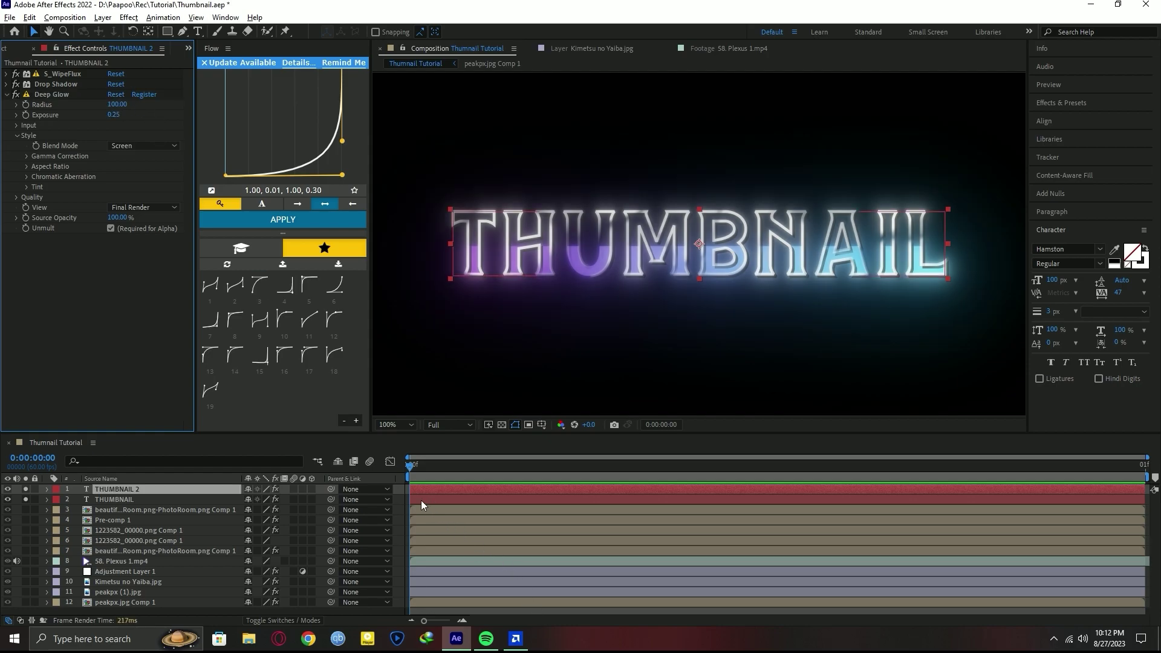
# Raise the THUMBNAIL layer's Deep Glow exposure to 2.
pyautogui.click(421, 499)
pyautogui.click(114, 104)
pyautogui.write('2')
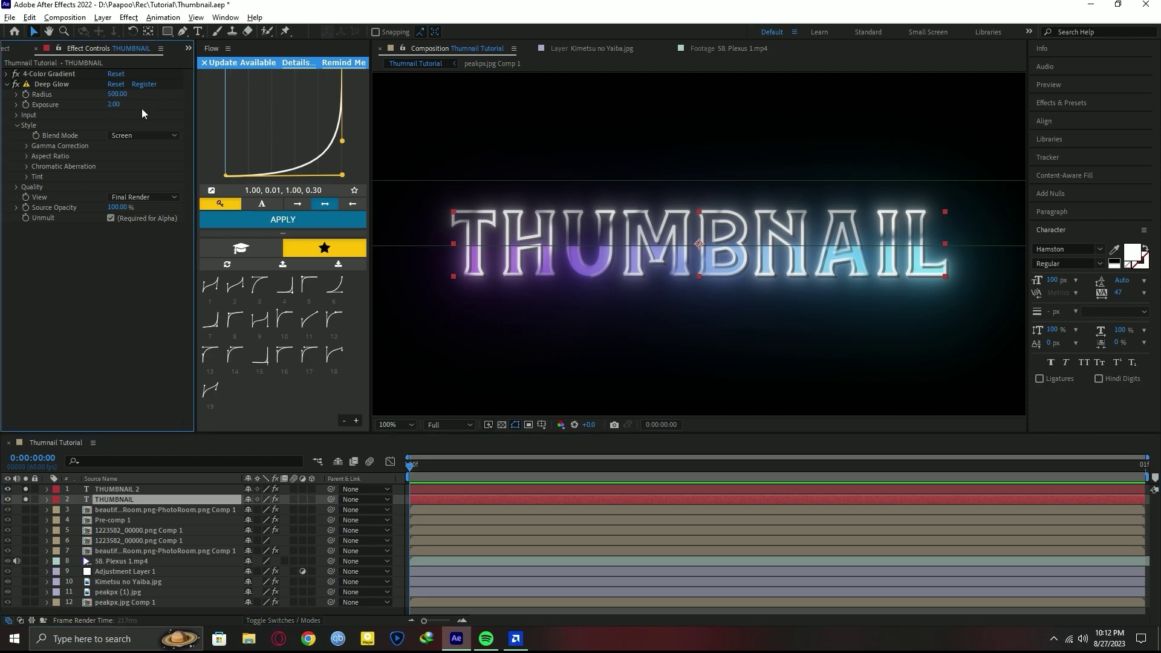
pyautogui.click(44, 85)
pyautogui.hotkey('ctrl', 'a')
pyautogui.click(6, 85)
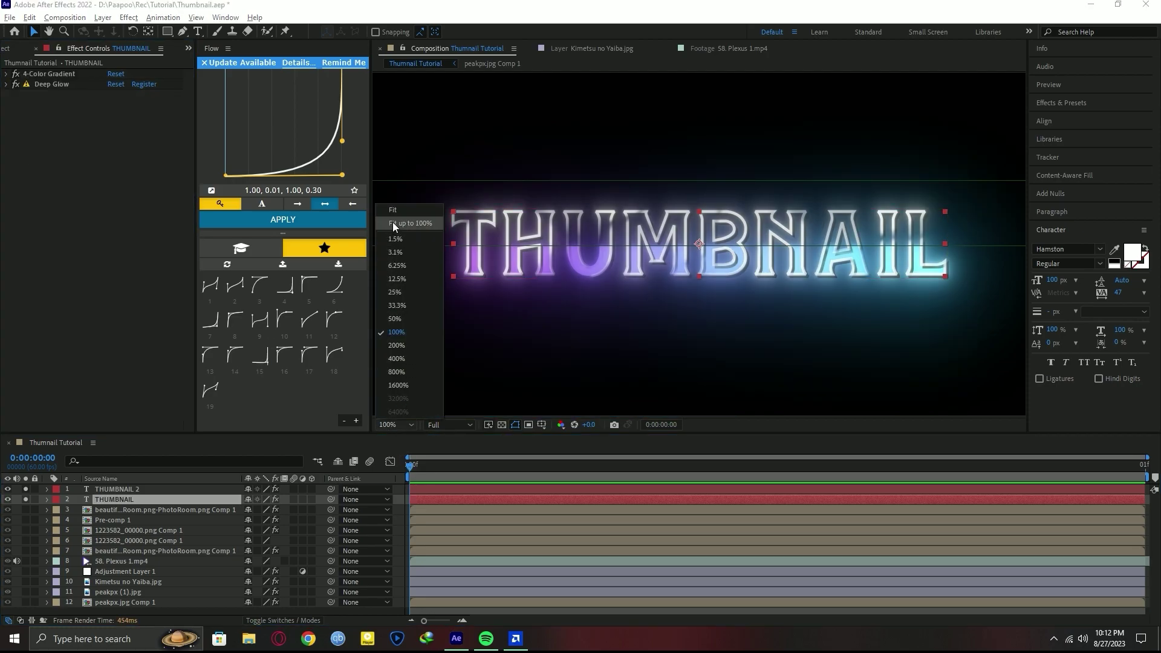
pyautogui.click(405, 223)
# Duplicate the THUMBNAIL 2 text layer.
pyautogui.click(48, 74)
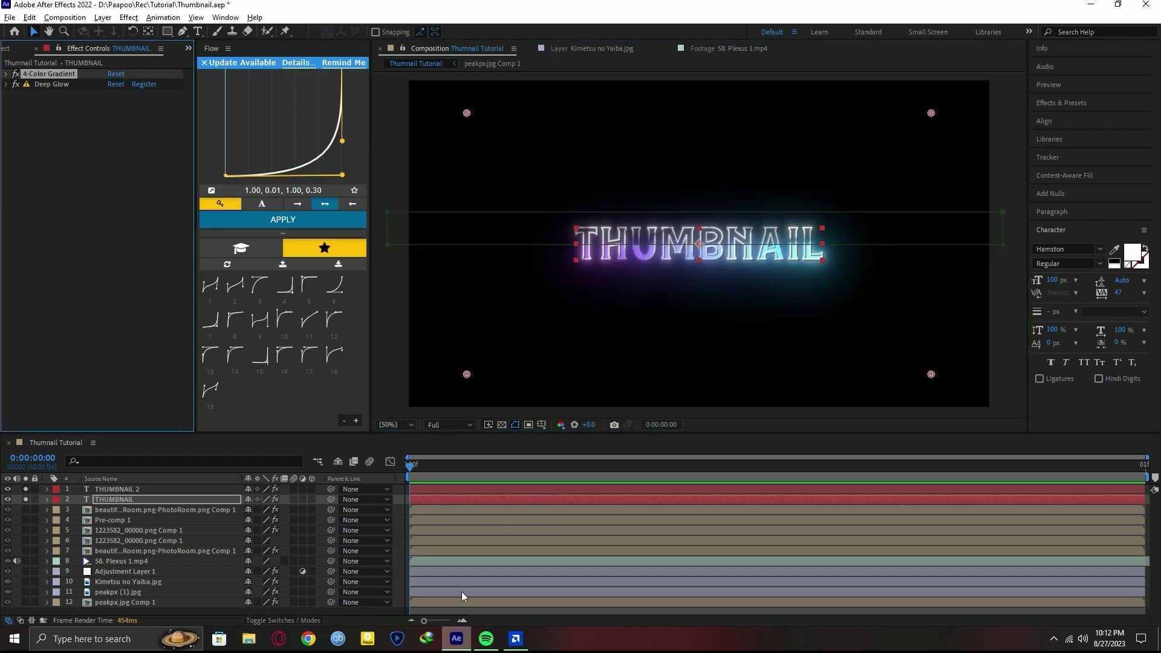
pyautogui.click(462, 502)
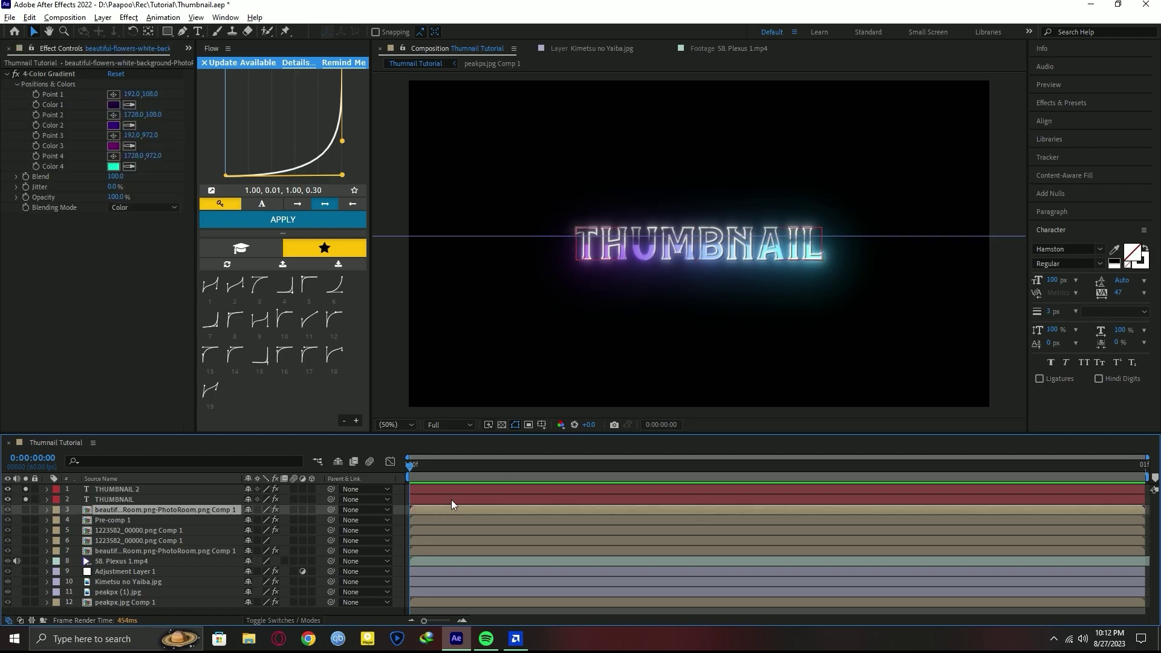
pyautogui.click(456, 491)
pyautogui.hotkey('ctrl', 'd')
pyautogui.hotkey('ctrl', 'd')
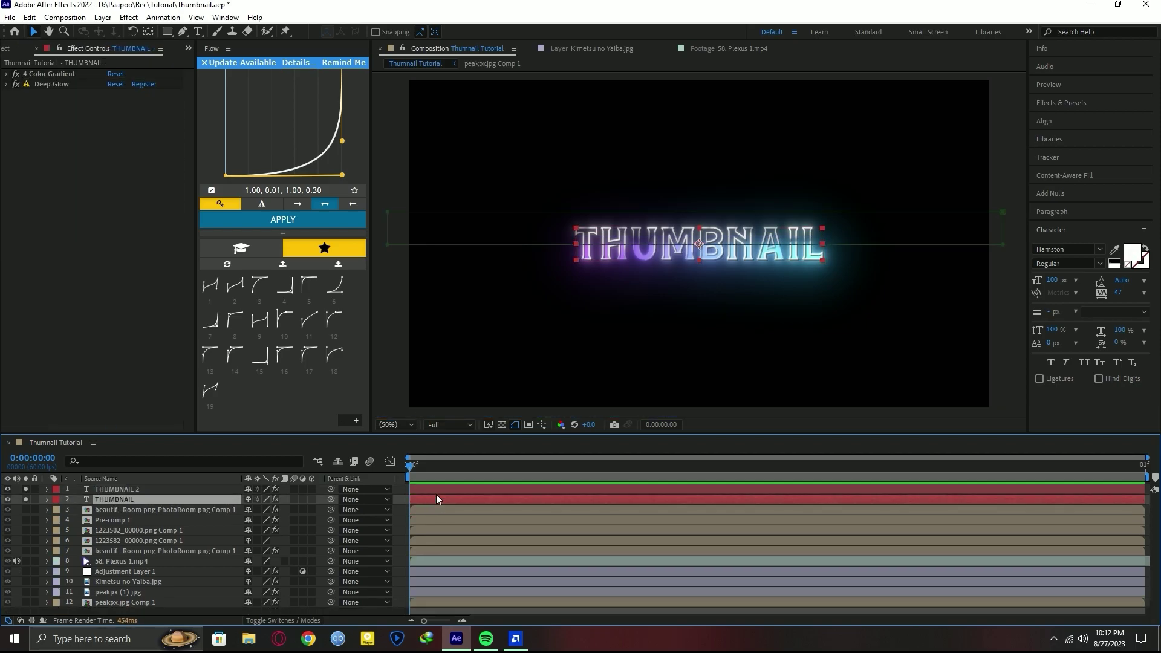
# Reorder the duplicated text layers and retype the top copy as TUTORIAL.
pyautogui.moveTo(136, 487); pyautogui.dragTo(133, 518)
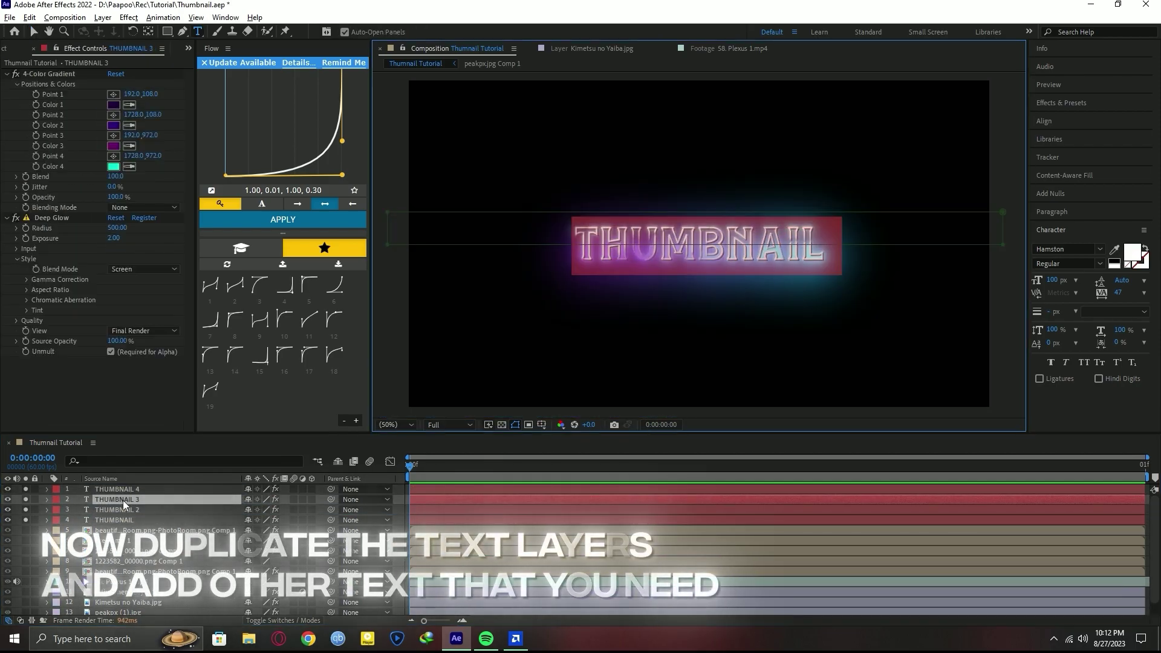
pyautogui.doubleClick(116, 492)
pyautogui.write('TUTORIAL')
# Move TUTORIAL below THUMBNAIL, scale it to 120% and shift it to the right.
pyautogui.keyDown('shift'); pyautogui.click(128, 497); pyautogui.keyUp('shift')
pyautogui.press('p')
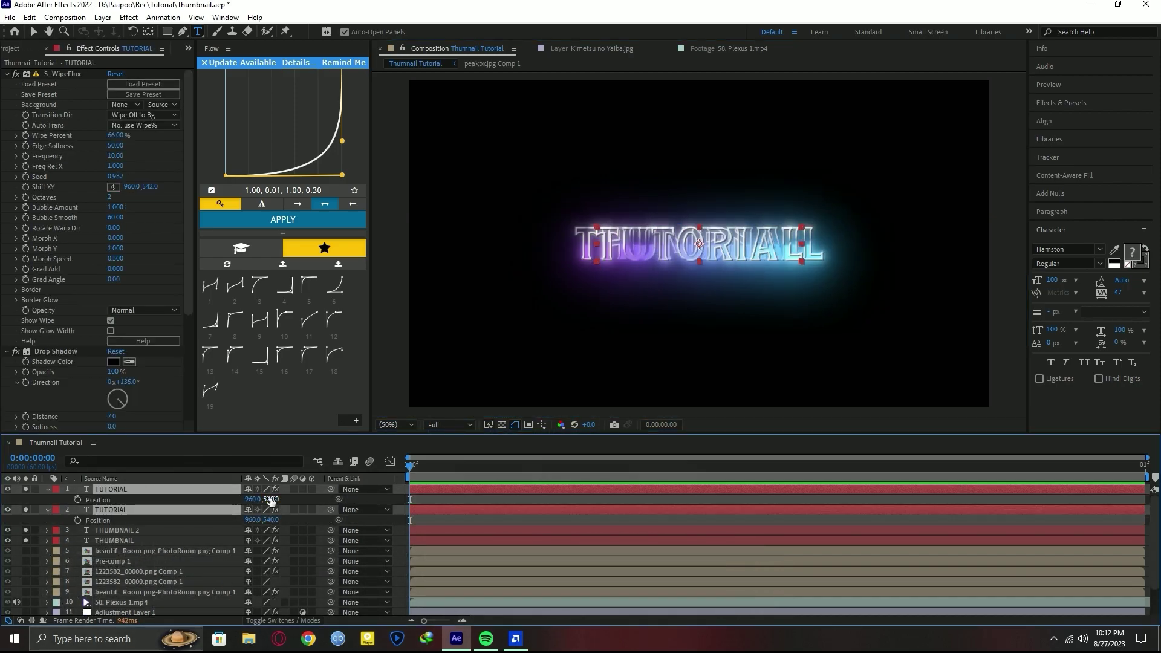
pyautogui.moveTo(269, 520); pyautogui.dragTo(341, 518)
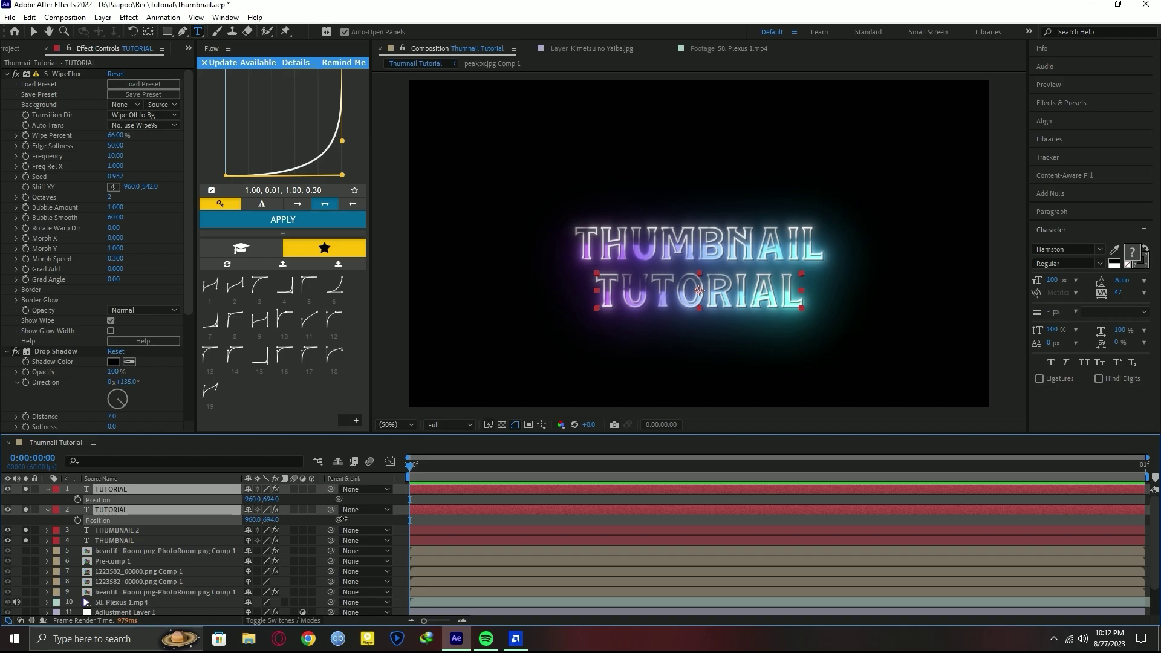
pyautogui.press('s')
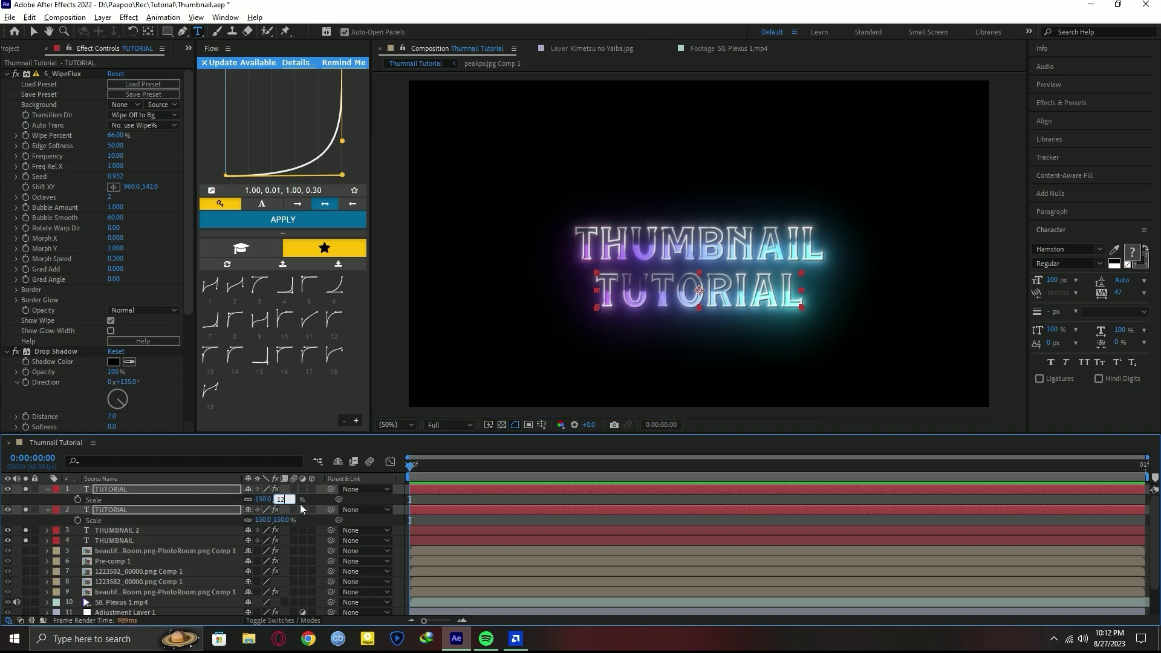
pyautogui.write('20')
pyautogui.press('Return')
pyautogui.press('v')
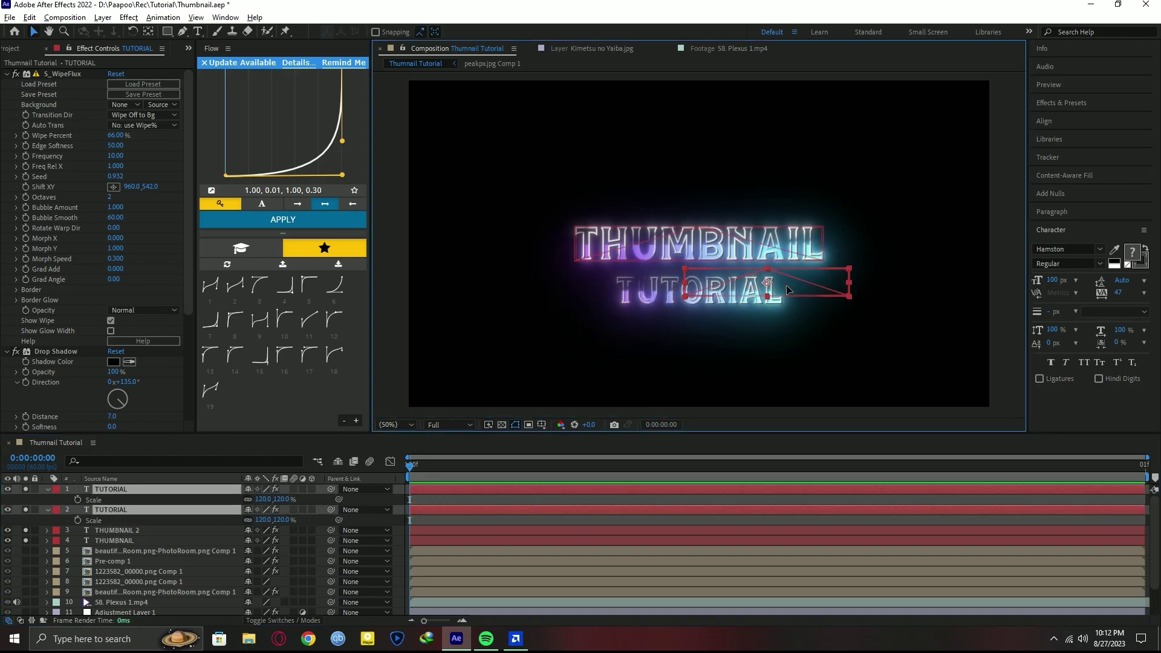
pyautogui.moveTo(786, 285); pyautogui.dragTo(852, 285)
# Duplicate the top TUTORIAL layer twice and begin editing a copy's text.
pyautogui.click(126, 490)
pyautogui.hotkey('ctrl', 'd')
pyautogui.hotkey('ctrl', 'd')
pyautogui.doubleClick(132, 499)
# Retype the two copies as '-' dashes and enlarge both to about 337%.
pyautogui.write('-')
pyautogui.click(148, 487)
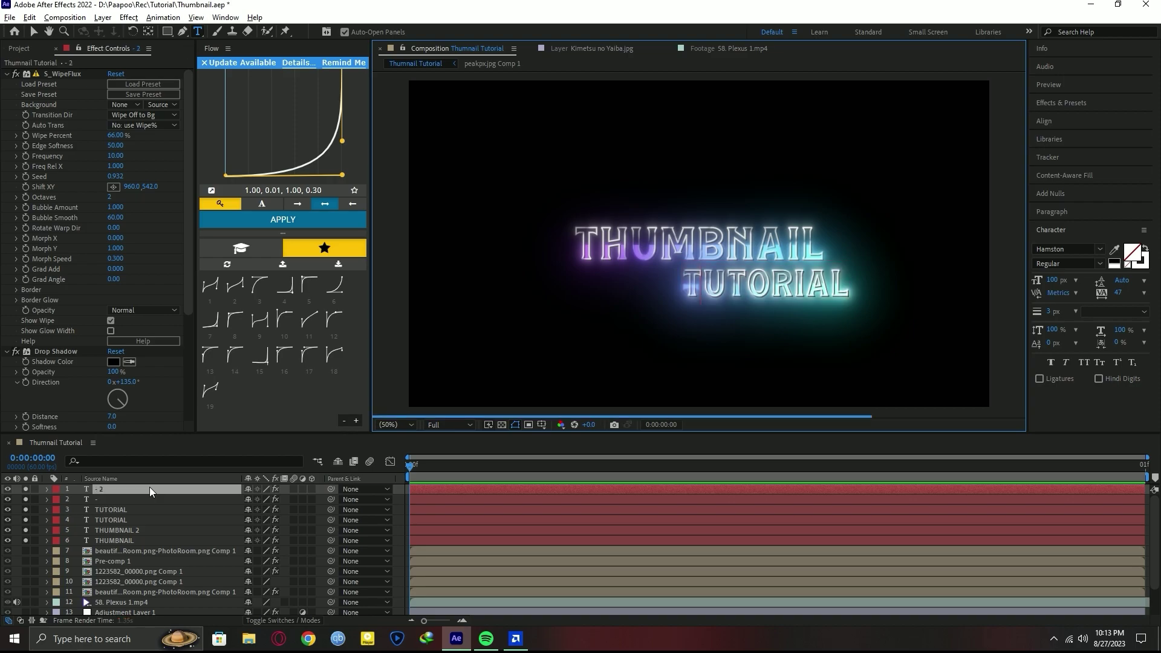
pyautogui.keyDown('ctrl'); pyautogui.click(133, 499); pyautogui.keyUp('ctrl')
pyautogui.press('s')
pyautogui.moveTo(342, 499); pyautogui.dragTo(417, 499)
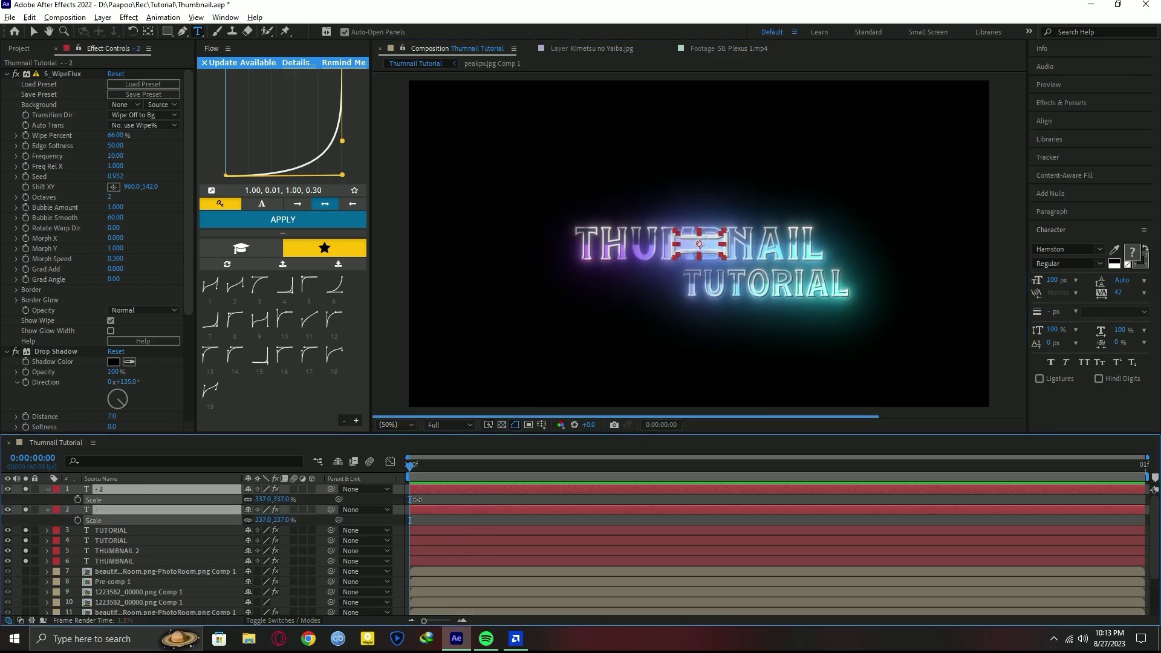
# Position both dashes to the left of the THUMBNAIL title.
pyautogui.click(158, 509)
pyautogui.press('v')
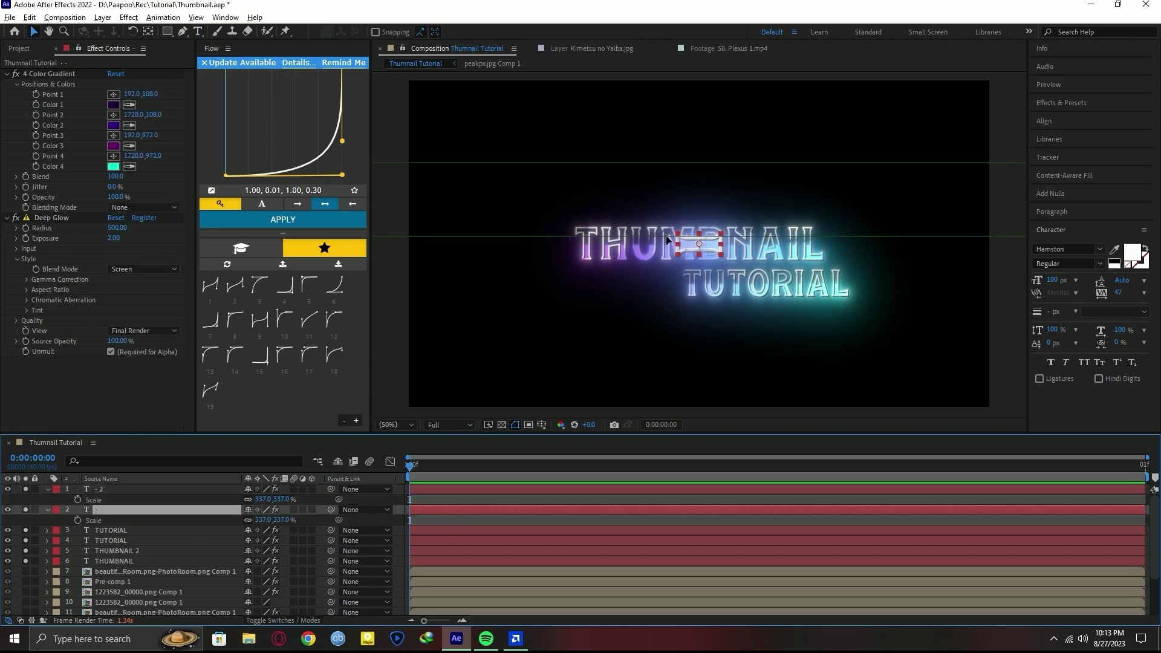
pyautogui.keyDown('shift'); pyautogui.click(667, 240); pyautogui.keyUp('shift')
pyautogui.click(451, 507)
pyautogui.press('p')
pyautogui.moveTo(253, 499); pyautogui.dragTo(0, 508)
pyautogui.click(195, 509)
pyautogui.keyDown('shift'); pyautogui.click(196, 489); pyautogui.keyUp('shift')
pyautogui.press('s')
pyautogui.click(306, 521)
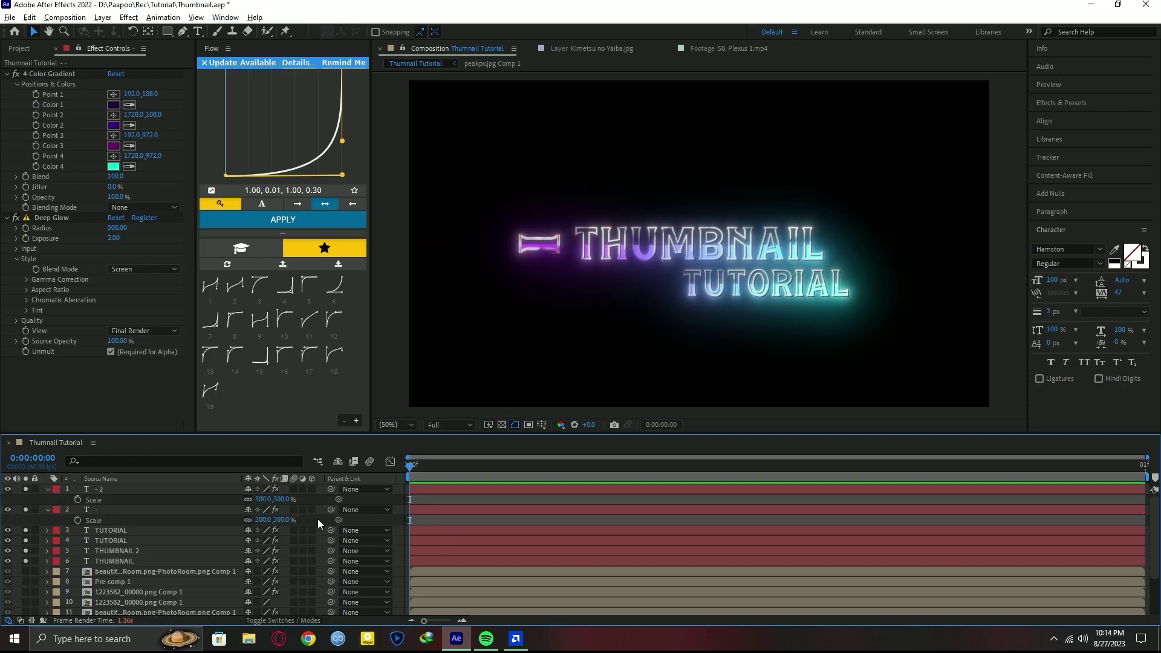
# Duplicate the two dash layers to flank the right side of the title.
pyautogui.click(272, 509)
pyautogui.keyDown('shift'); pyautogui.click(242, 490); pyautogui.keyUp('shift')
pyautogui.hotkey('ctrl', 'd')
pyautogui.press('p')
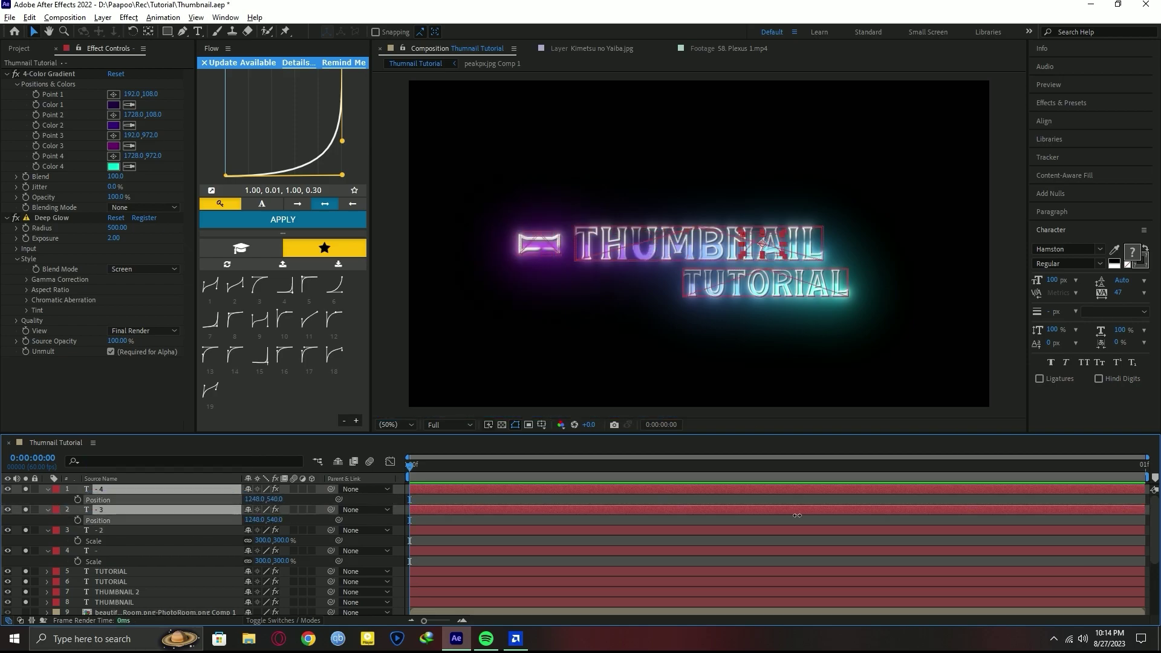
# Select all title layers through THUMBNAIL and pre-compose them into Pre-comp 2.
pyautogui.hotkey('ctrl', 'a')
pyautogui.press('u')
pyautogui.press('F2')
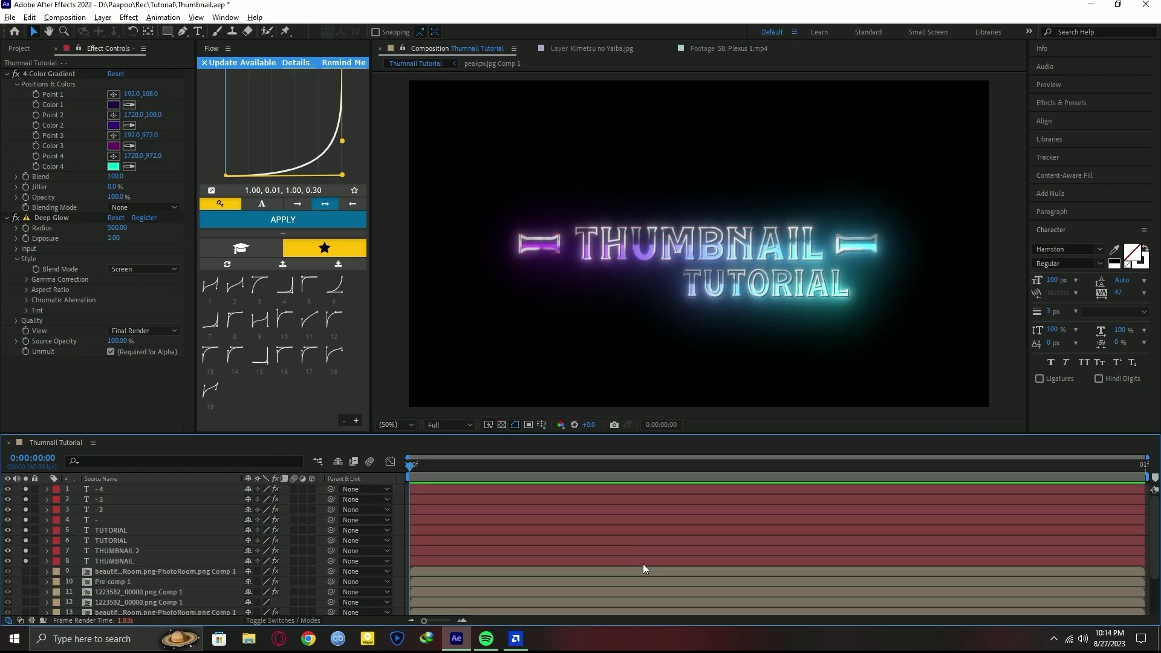
pyautogui.click(643, 564)
pyautogui.keyDown('shift'); pyautogui.click(560, 492); pyautogui.keyUp('shift')
pyautogui.hotkey('ctrl', 'shift', 'c')
pyautogui.press('Return')
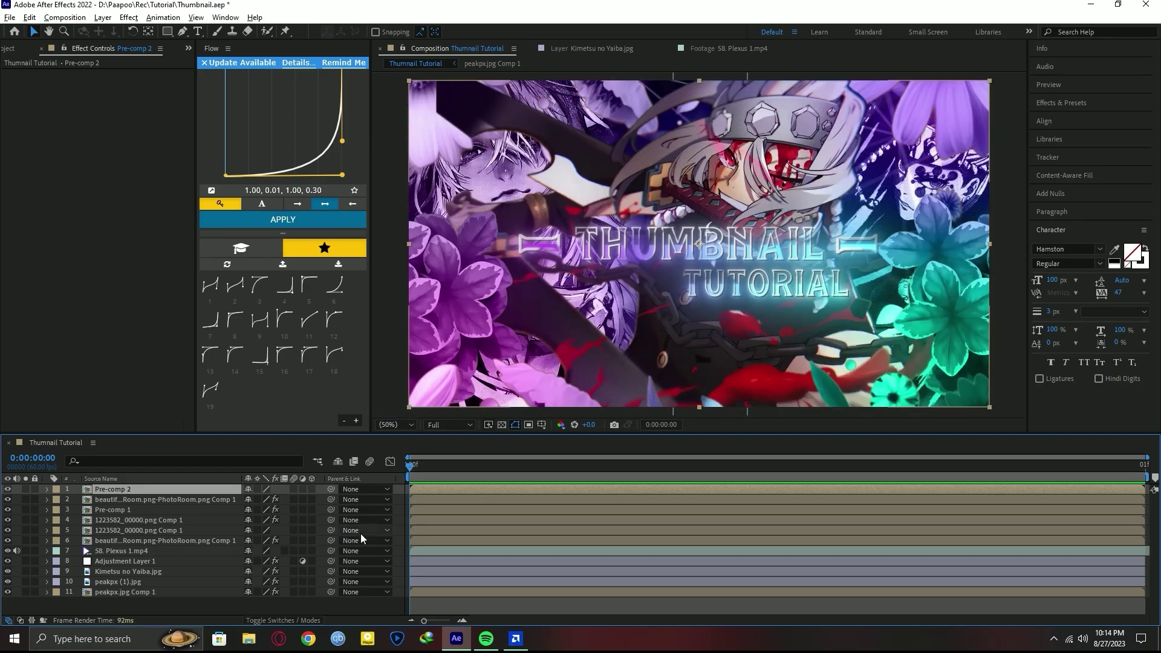
# Add a Transform effect to Pre-comp 2 and scale the title to 132%.
pyautogui.press('s')
pyautogui.hotkey('ctrl', 'space')
pyautogui.write('transform')
pyautogui.press('Return')
pyautogui.moveTo(116, 114); pyautogui.dragTo(144, 122)
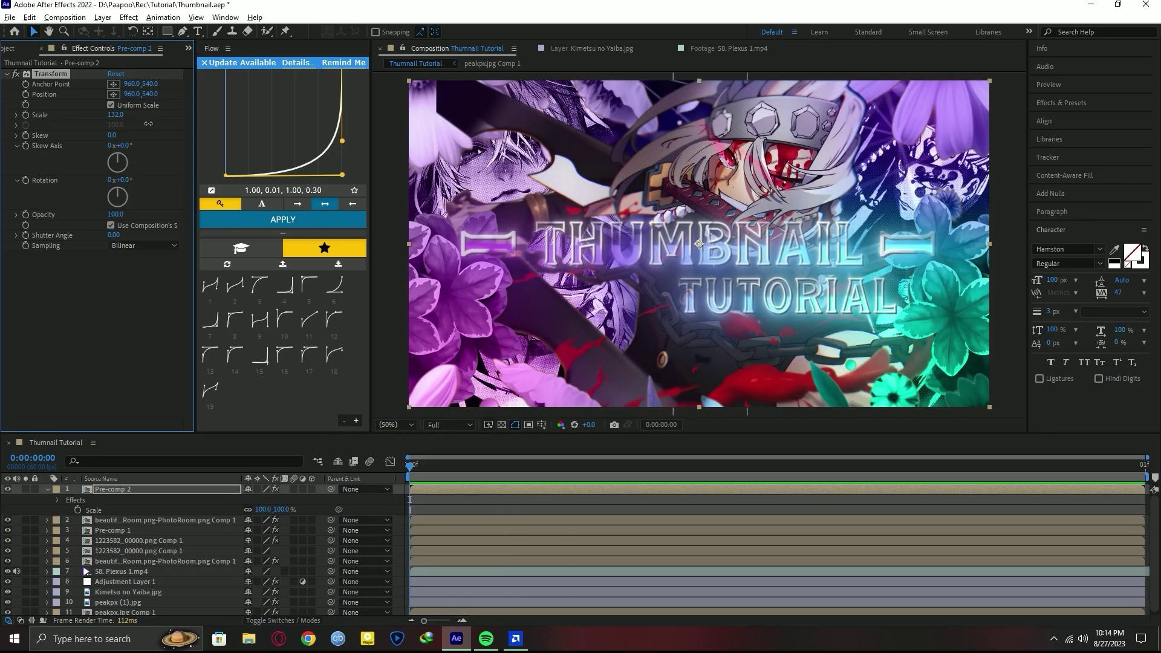
# Open Pre-comp 2 and adjust Deep Glow exposure on the TUTORIAL and THUMBNAIL 2 layers.
pyautogui.doubleClick(425, 492)
pyautogui.click(115, 530)
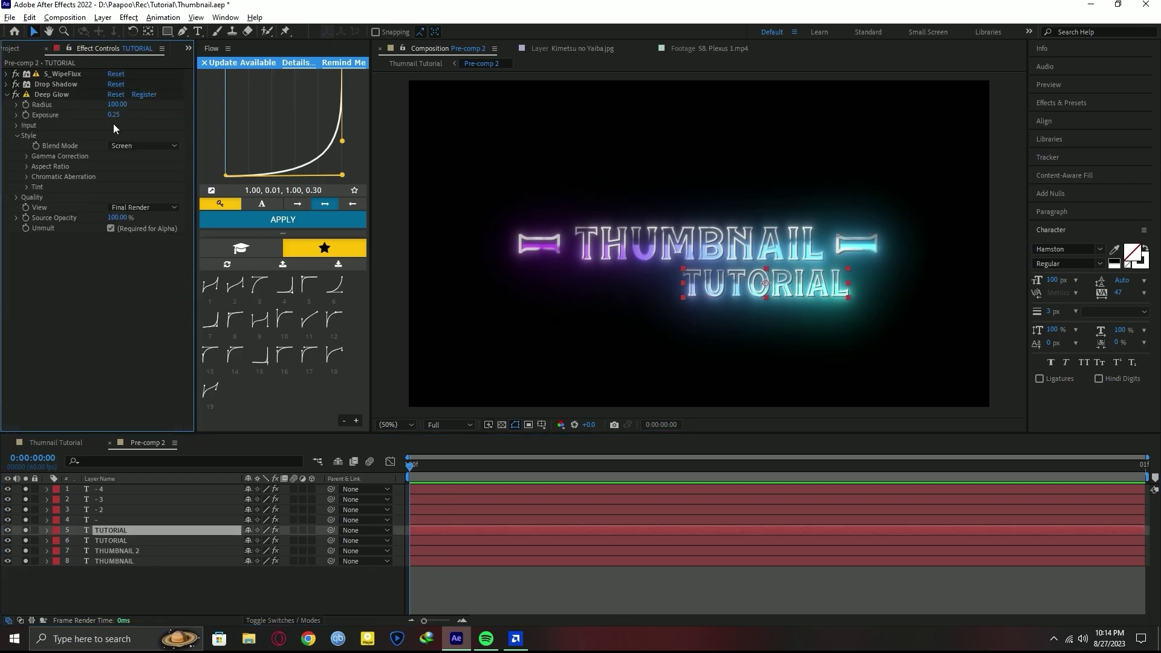
pyautogui.click(123, 551)
pyautogui.scroll(-5, 129, 260)
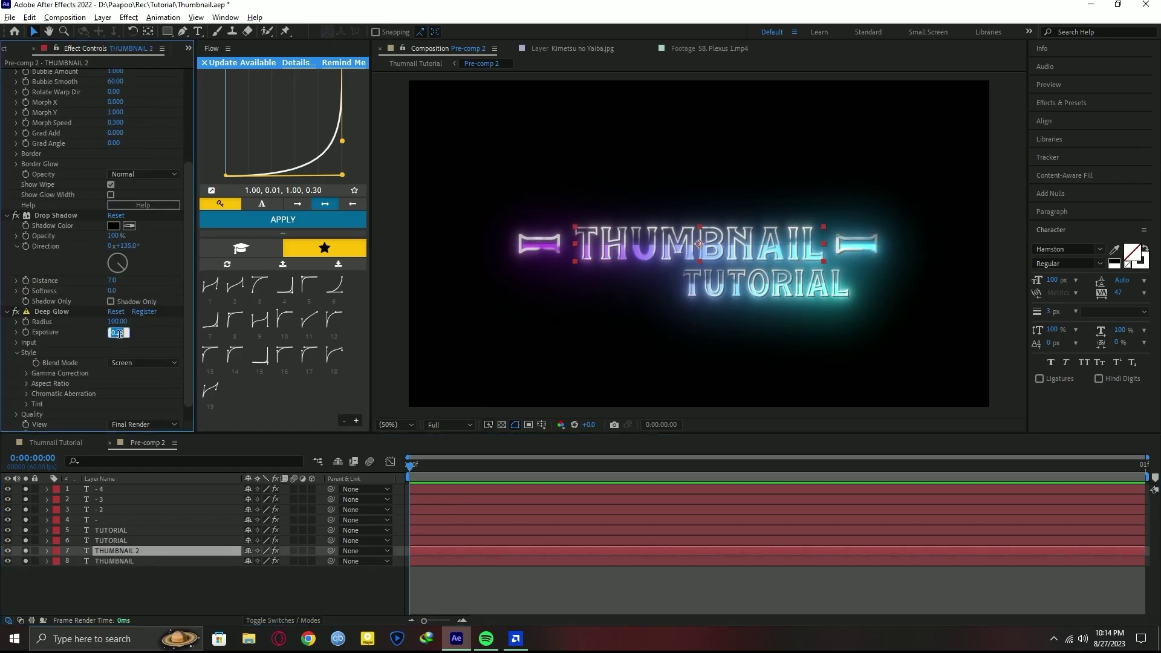
pyautogui.hotkey('ctrl', 'Up')
pyautogui.hotkey('ctrl', 'Up')
pyautogui.hotkey('ctrl', 'Up')
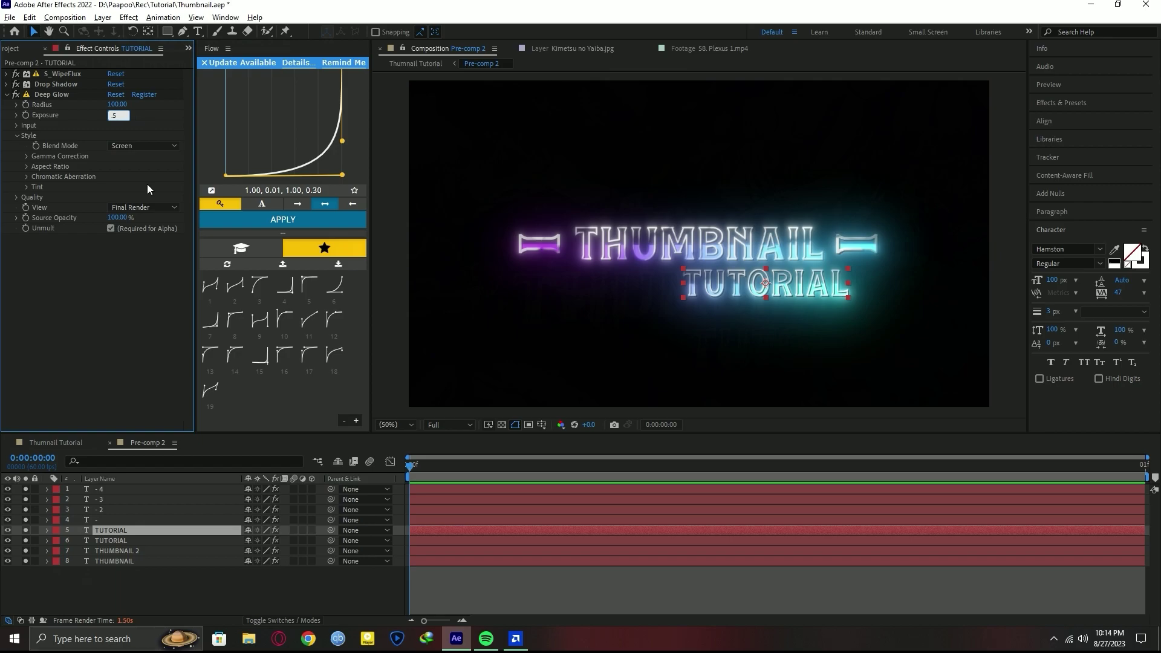
pyautogui.hotkey('ctrl', 'Up')
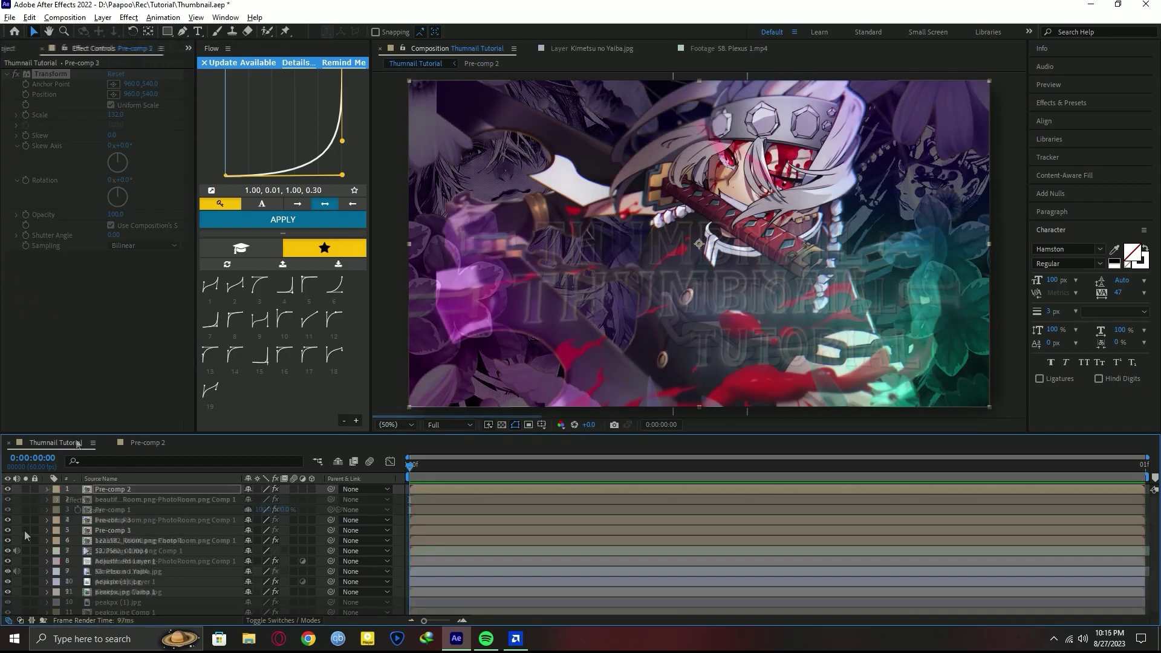
# Apply S_WarpBubble to Pre-comp 3 with Amplitude 0.400 and Frequency 20.
pyautogui.hotkey('ctrl', 'space')
pyautogui.write('war')
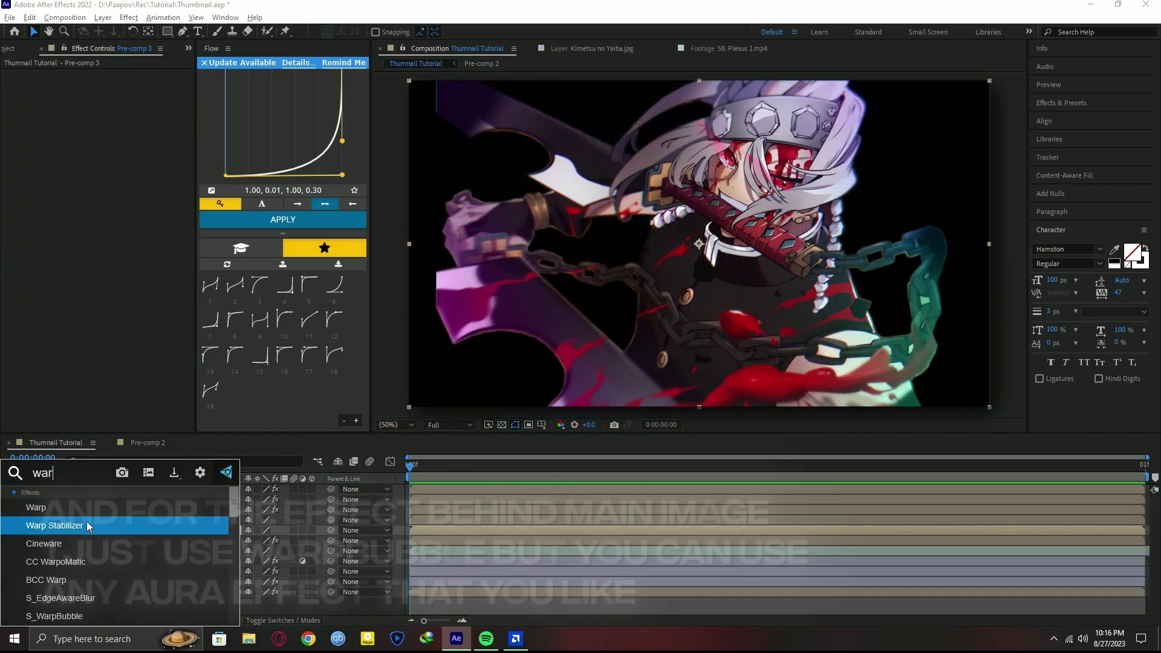
pyautogui.write('pb')
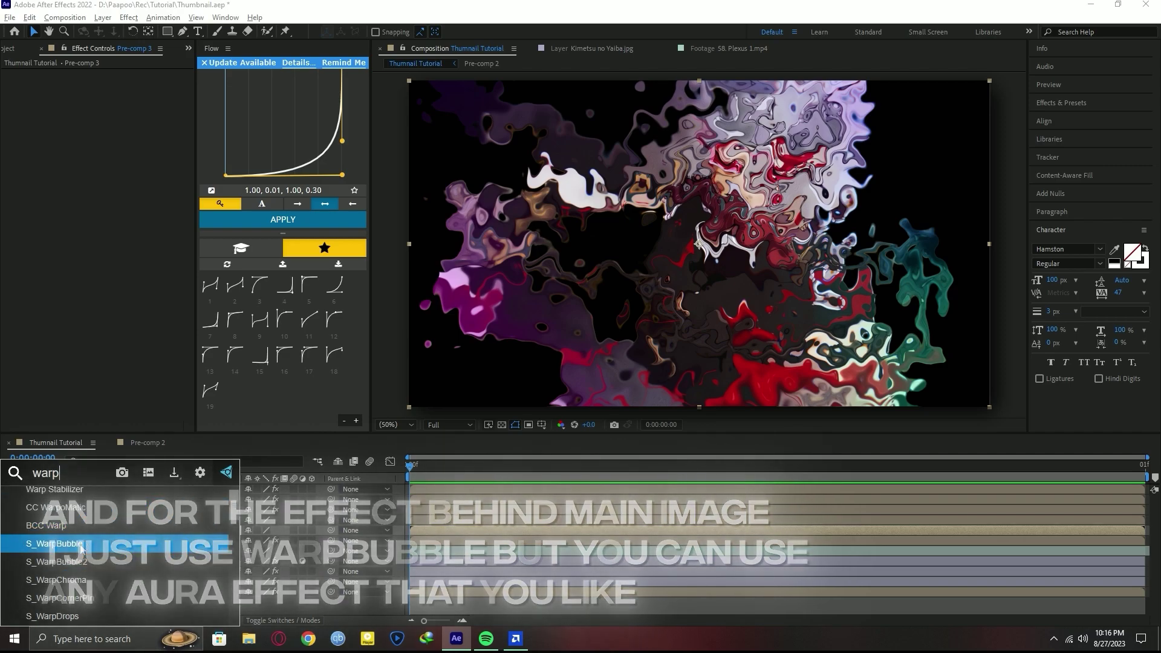
pyautogui.press('Return')
pyautogui.click(119, 147)
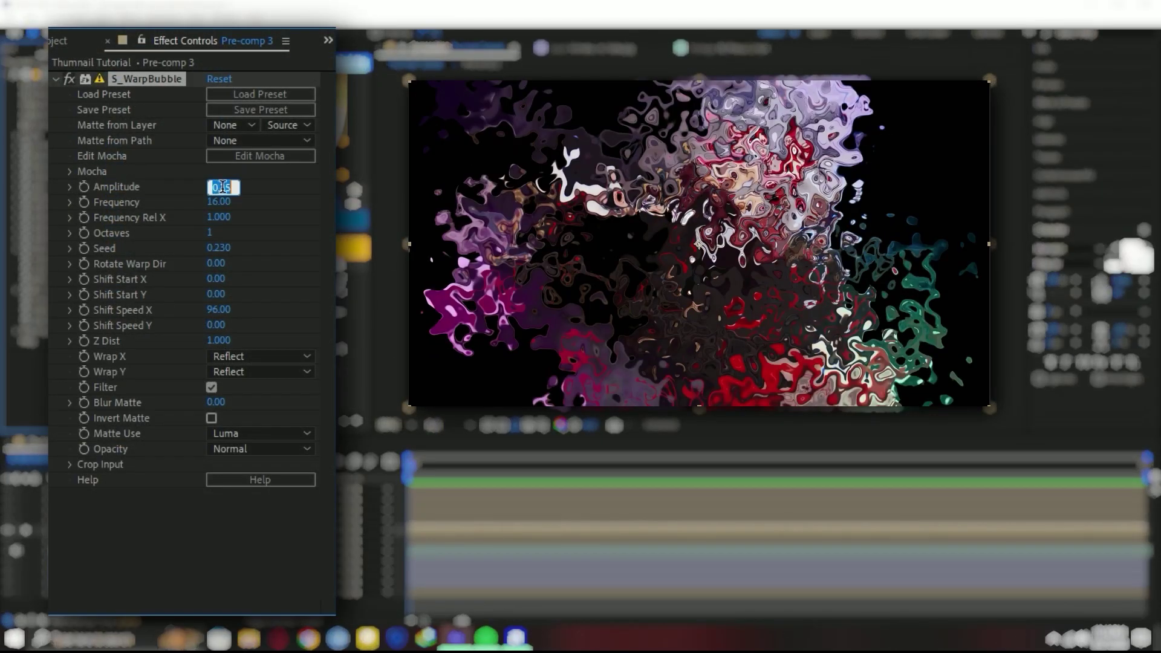
pyautogui.press('Tab')
pyautogui.write('20')
pyautogui.press('Return')
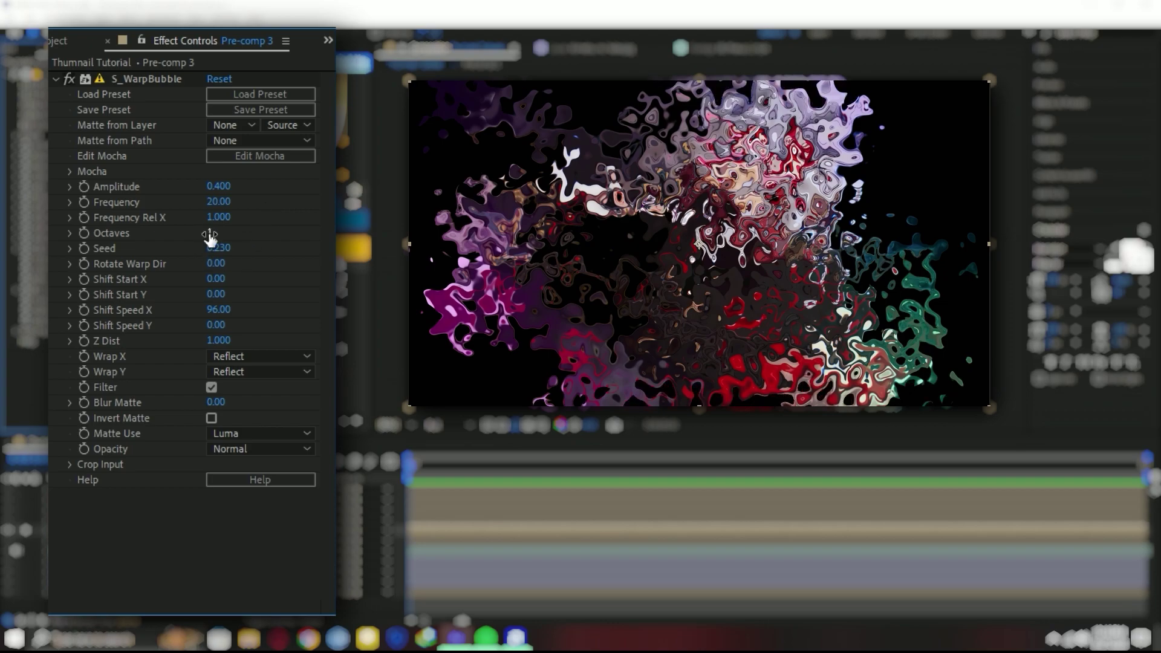
# Set S_WarpBubble Wrap X and Wrap Y to No.
pyautogui.click(245, 370)
pyautogui.click(247, 389)
pyautogui.click(248, 355)
pyautogui.click(246, 376)
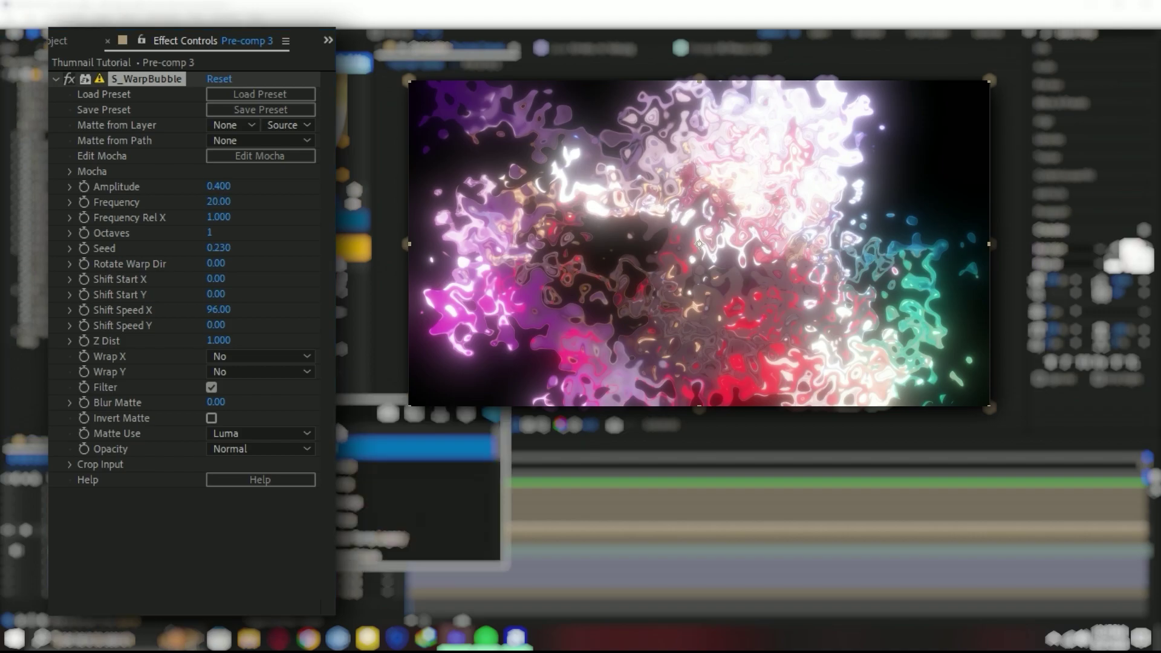
pyautogui.click(54, 80)
pyautogui.hotkey('ctrl', 'Down')
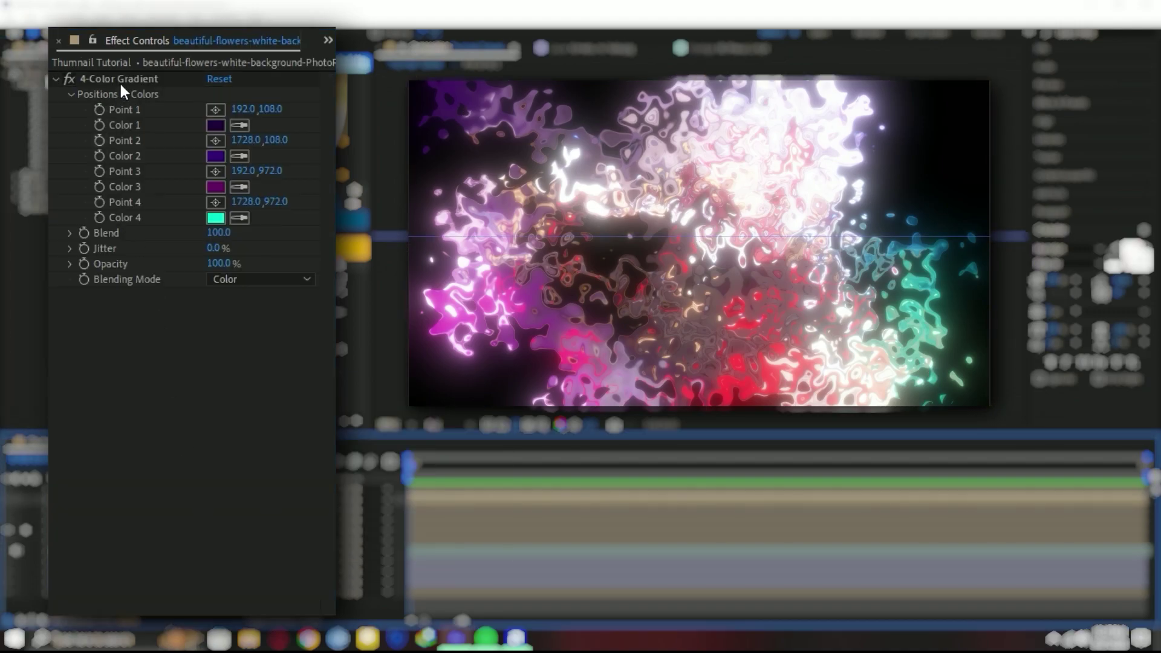
# Copy the flowers layer's 4-Color Gradient onto Pre-comp 3, placing Deep Glow below it.
pyautogui.hotkey('ctrl', 'Up')
pyautogui.hotkey('ctrl', 'Down')
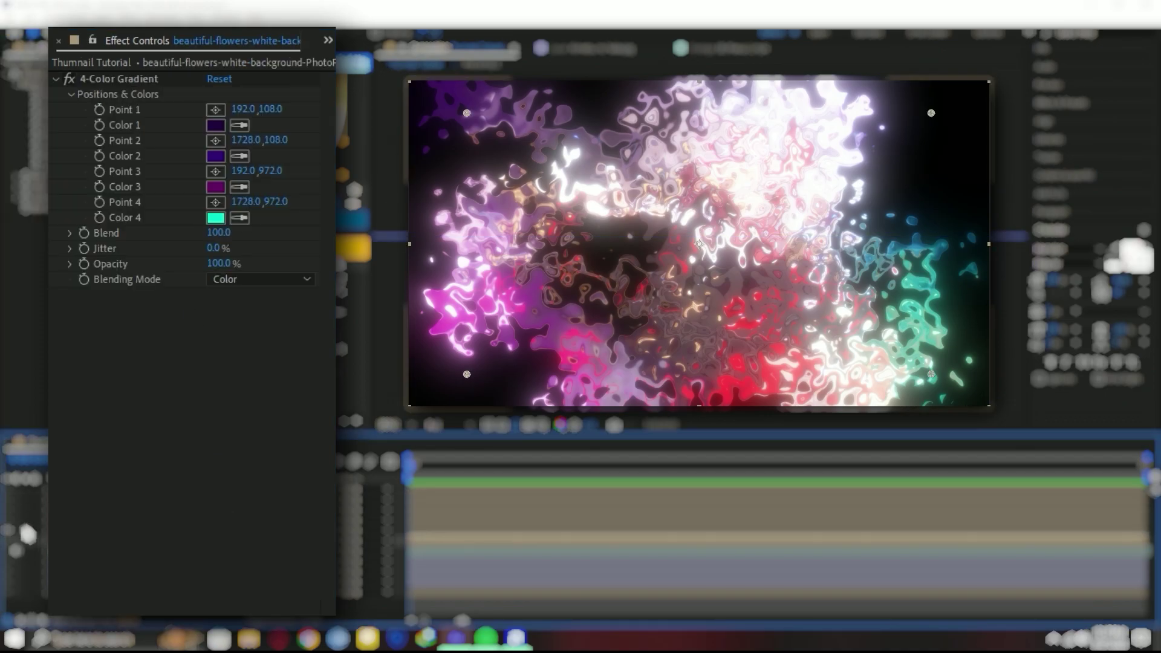
pyautogui.press('Delete')
pyautogui.hotkey('ctrl', 'v')
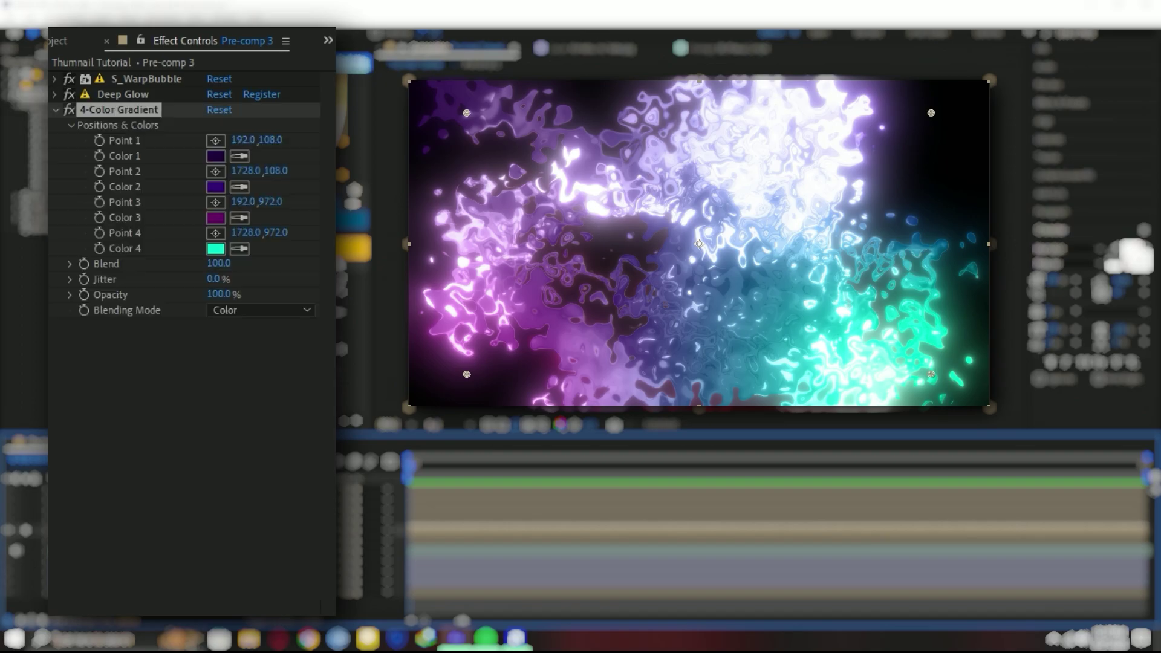
pyautogui.click(55, 110)
pyautogui.moveTo(121, 94); pyautogui.dragTo(116, 155)
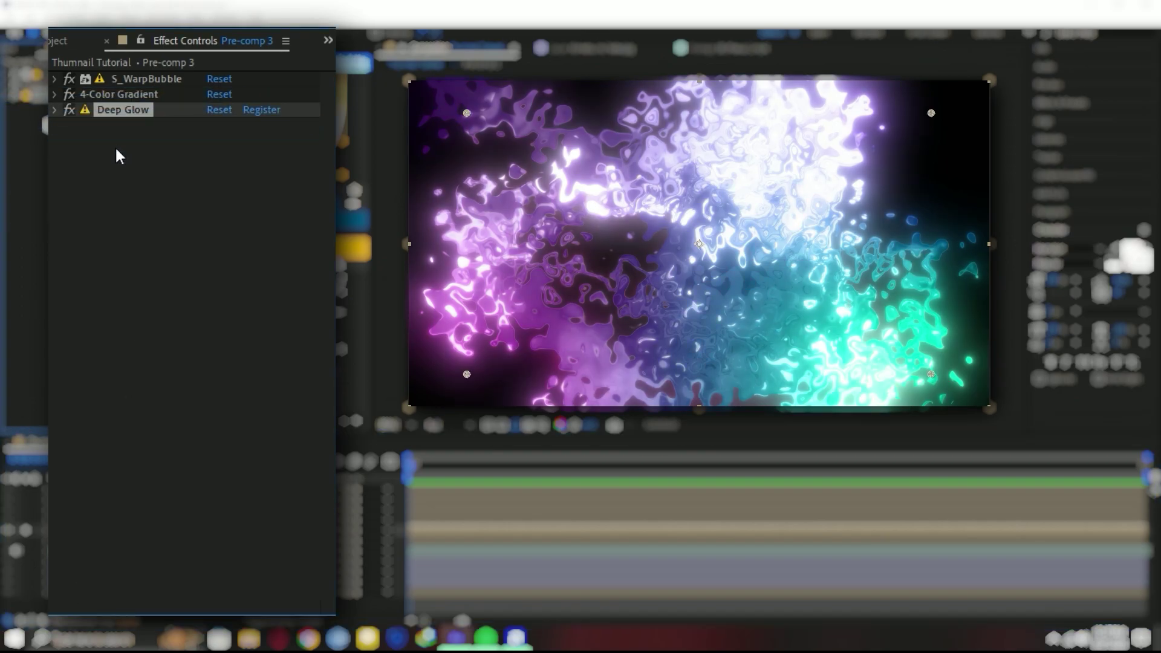
pyautogui.moveTo(119, 94); pyautogui.dragTo(129, 148)
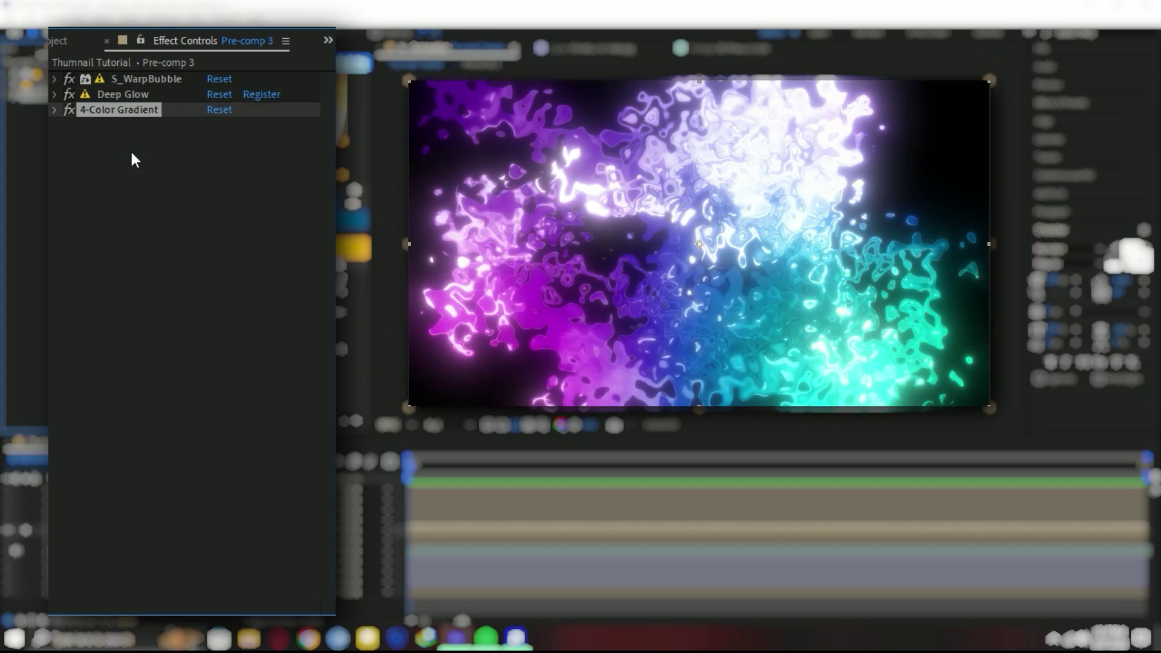
pyautogui.moveTo(126, 100); pyautogui.dragTo(129, 141)
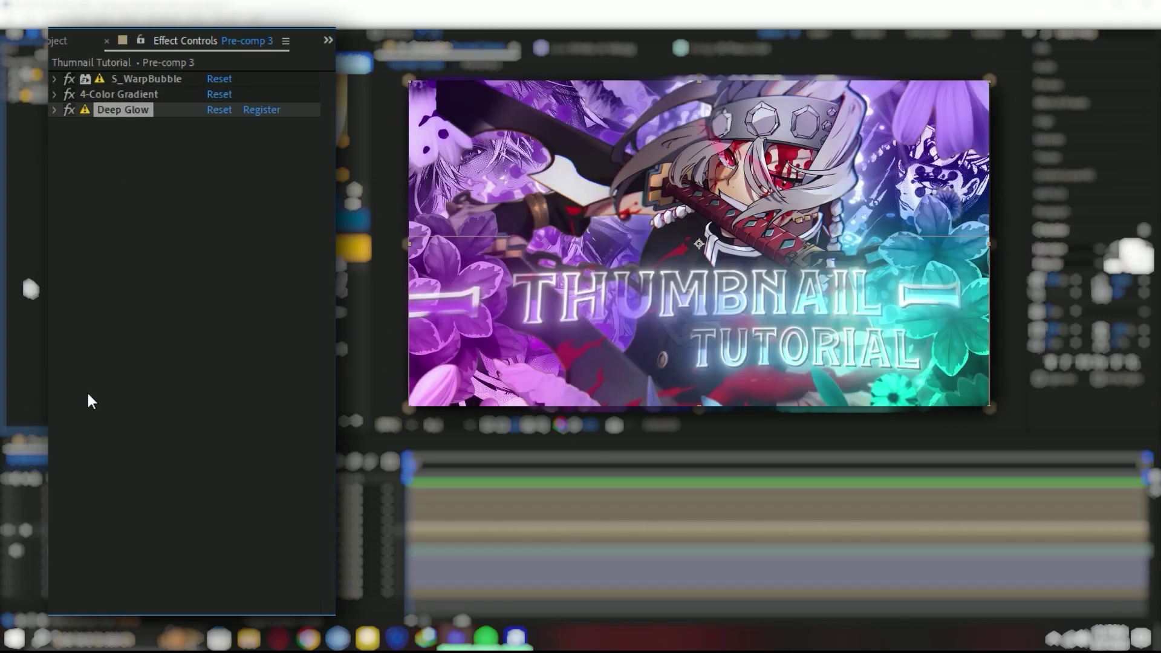
# Preview the aura layer solo and set S_WarpBubble Z Dist to 0.900.
pyautogui.click(29, 531)
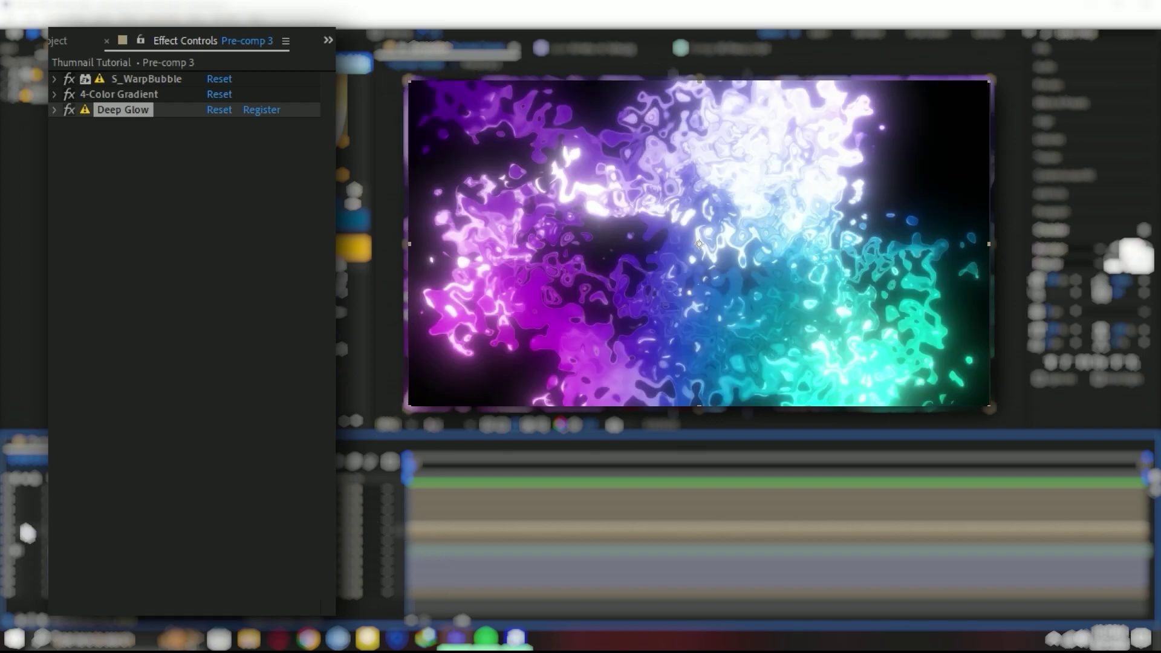
pyautogui.click(139, 215)
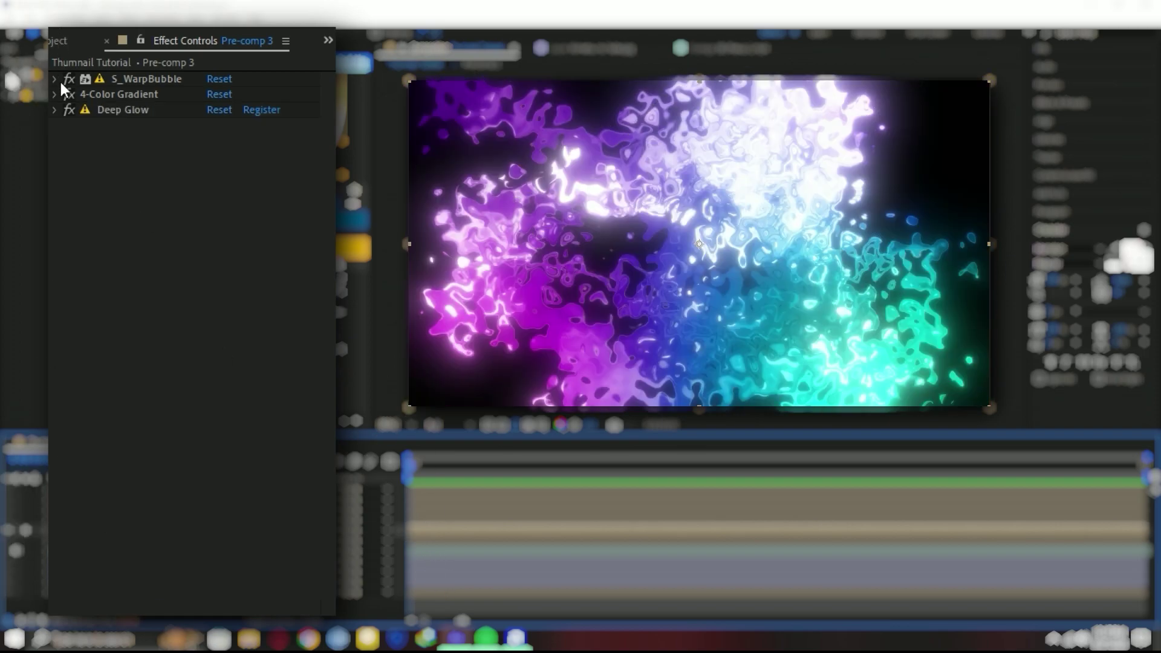
pyautogui.click(54, 79)
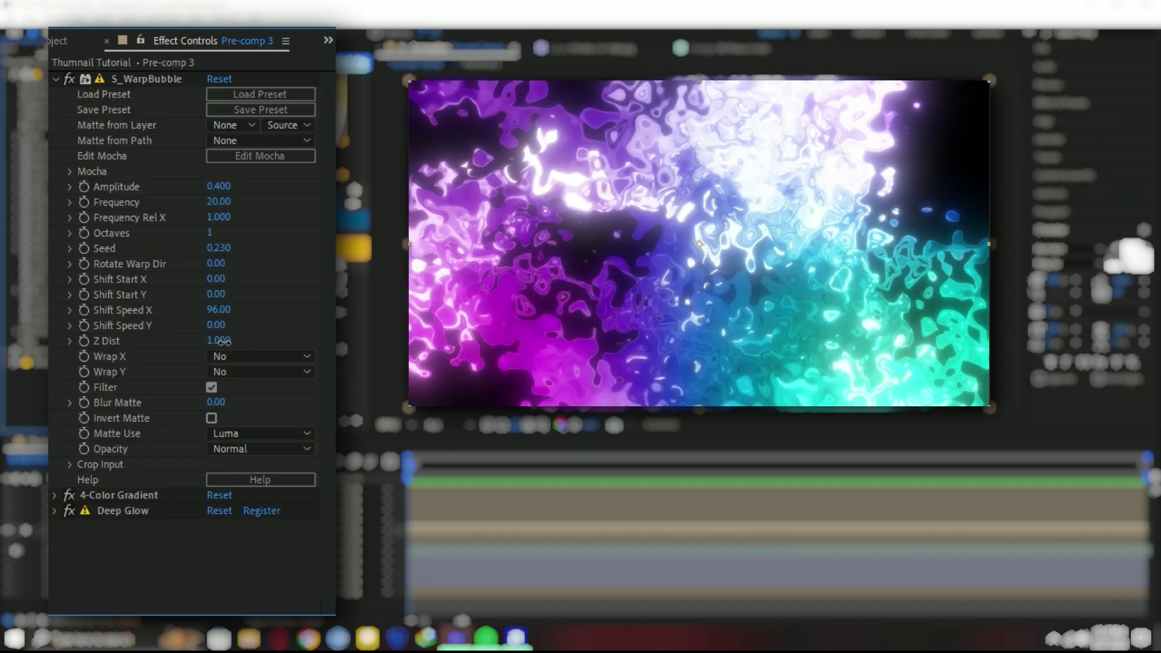
pyautogui.moveTo(224, 342); pyautogui.dragTo(212, 344)
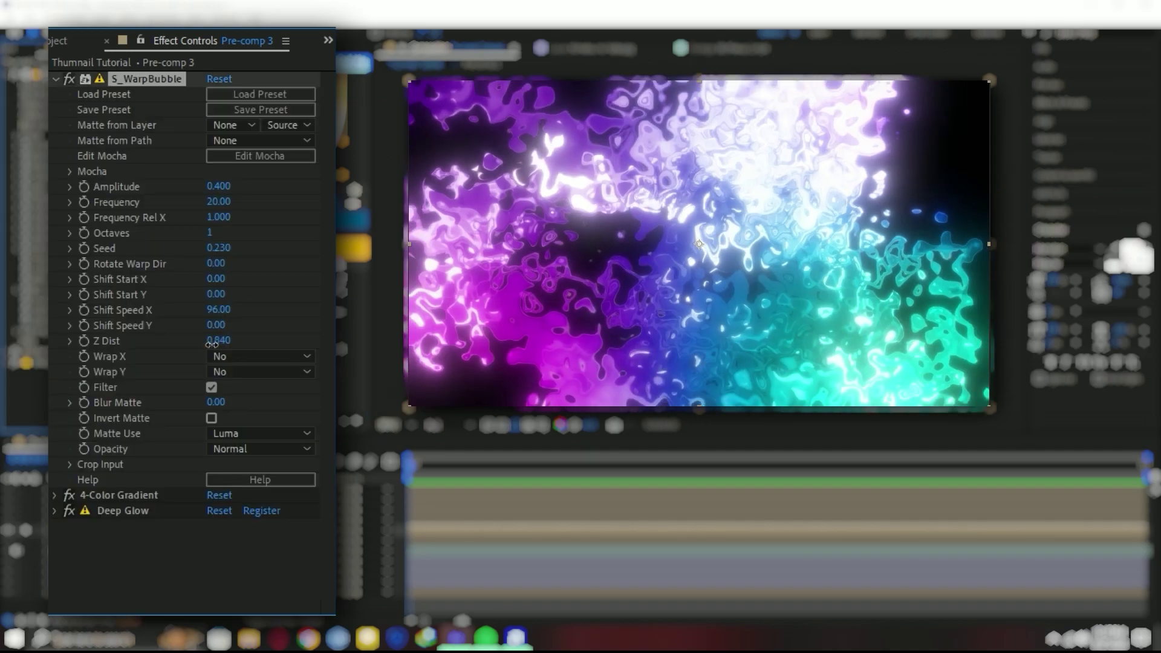
pyautogui.moveTo(211, 344); pyautogui.dragTo(219, 344)
pyautogui.click(220, 342)
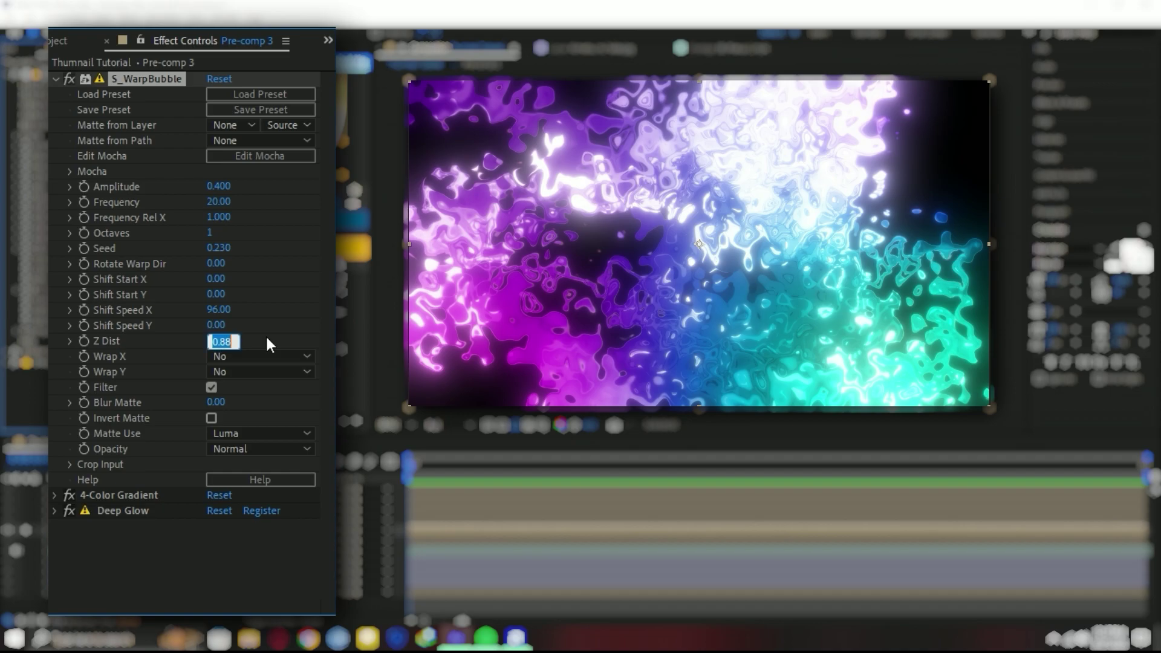
pyautogui.write('0.9')
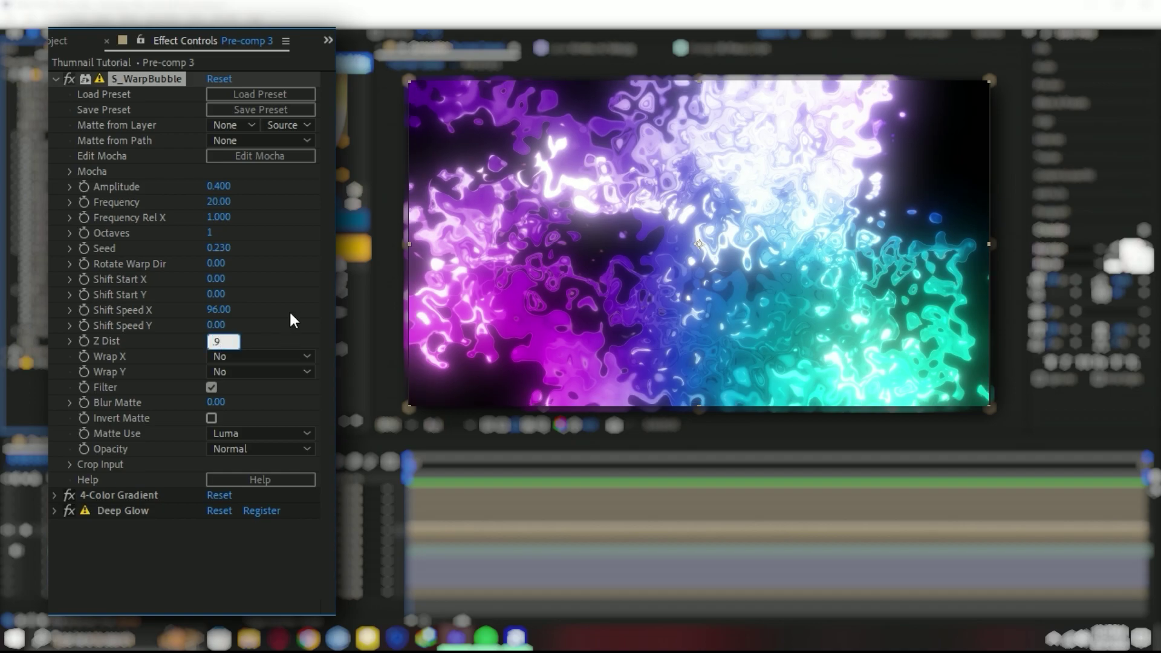
pyautogui.press('Return')
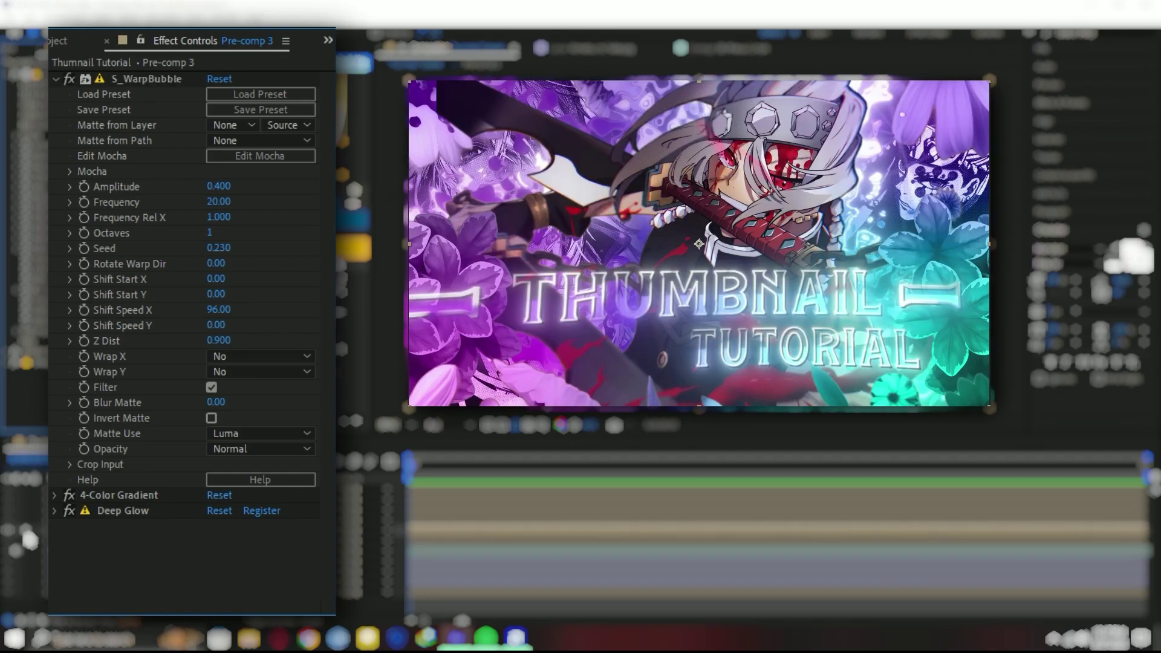
pyautogui.click(30, 534)
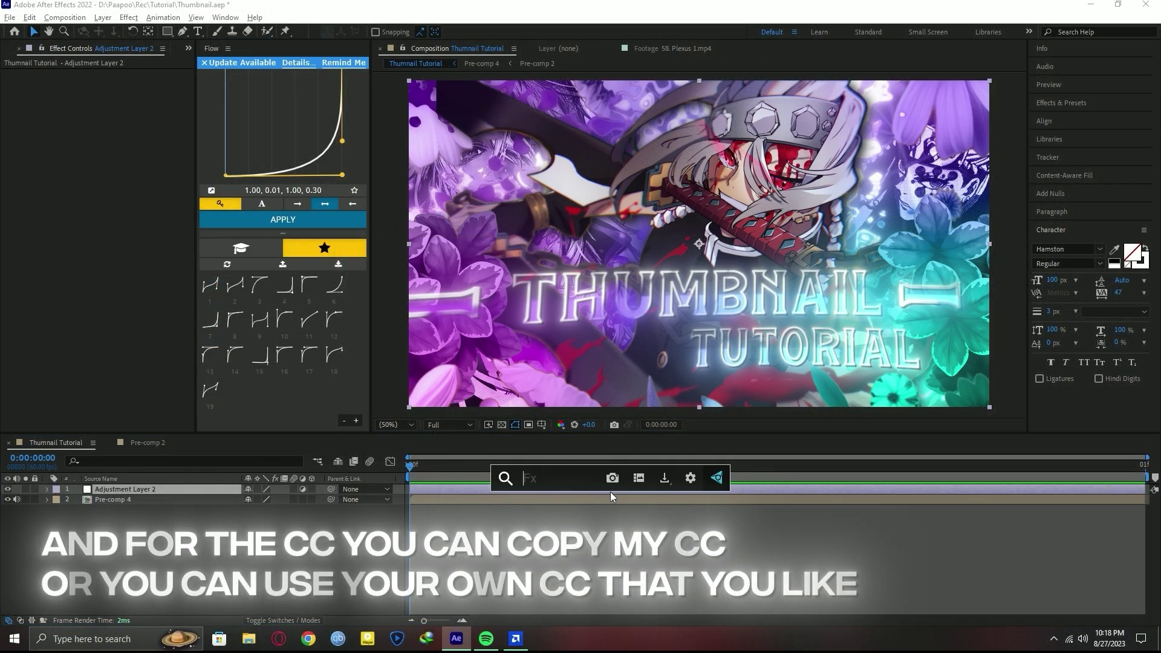
# Apply Sharpen to Adjustment Layer 2 with an amount of 20.
pyautogui.write('sha')
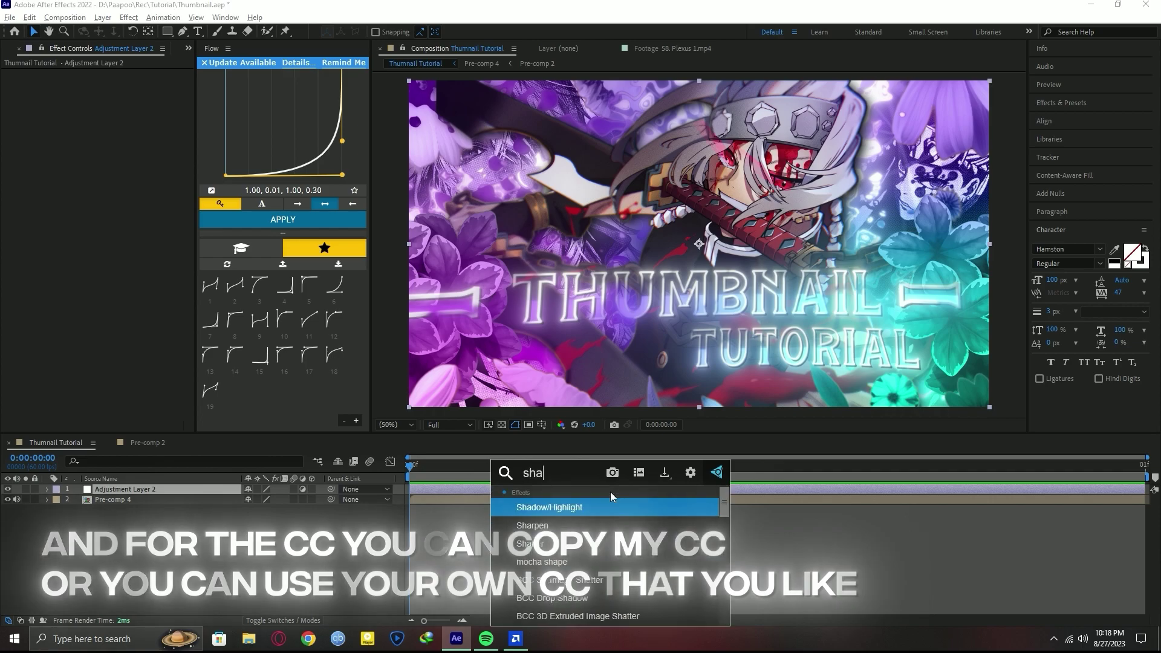
pyautogui.press('Return')
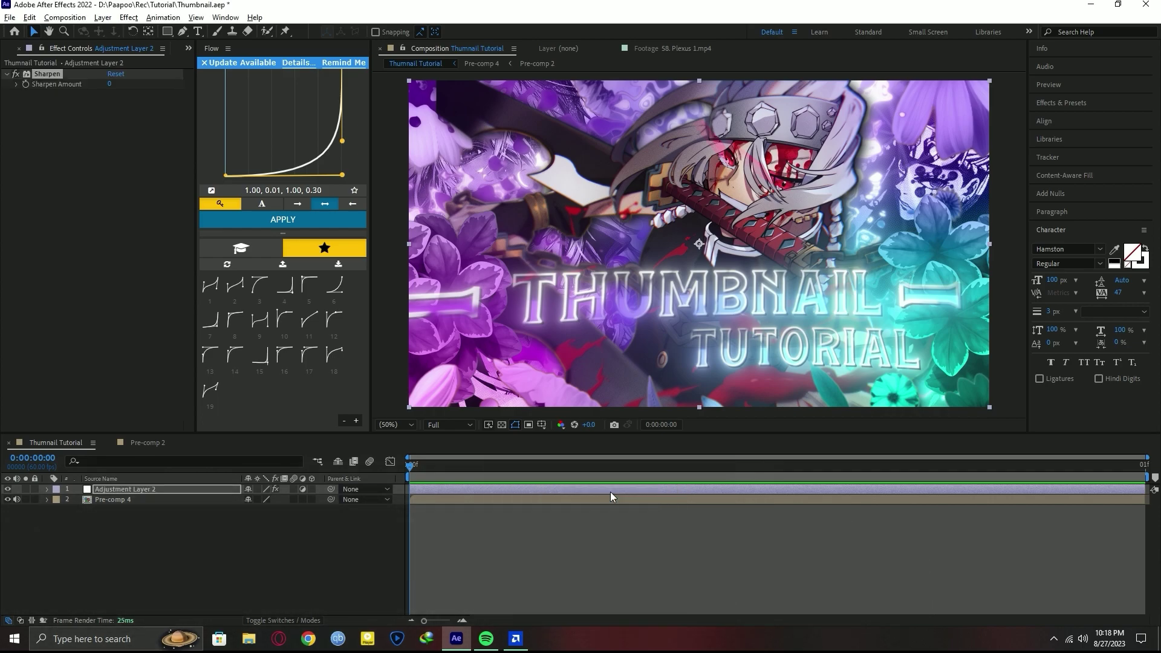
pyautogui.click(112, 87)
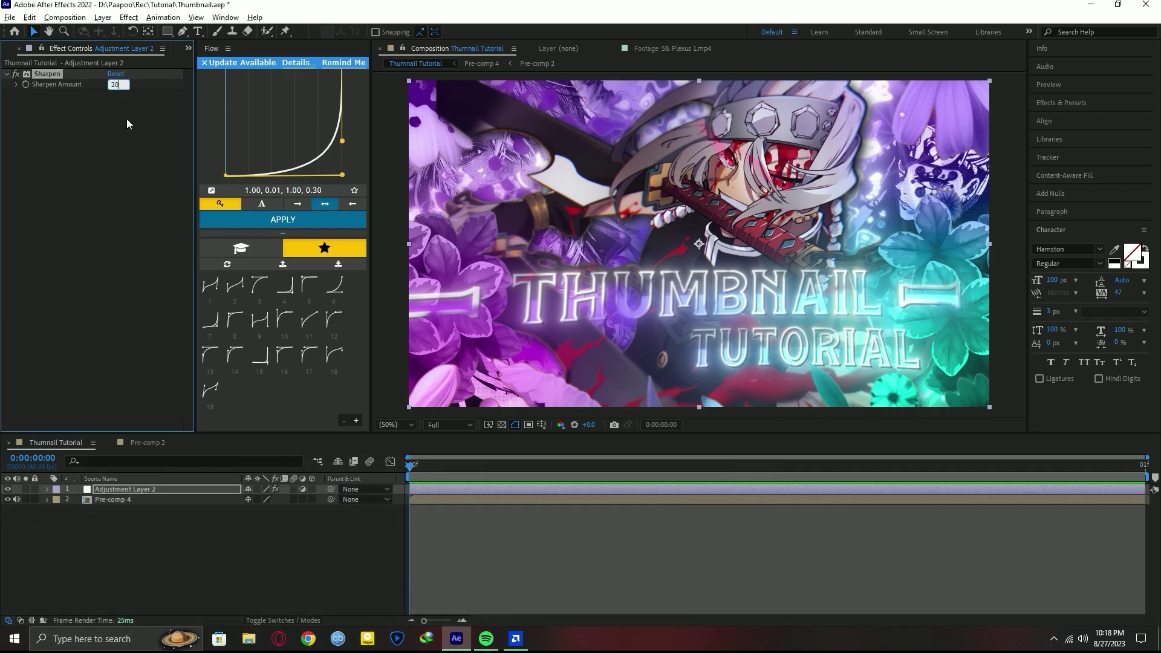
pyautogui.write('20')
pyautogui.press('Return')
pyautogui.press('/')
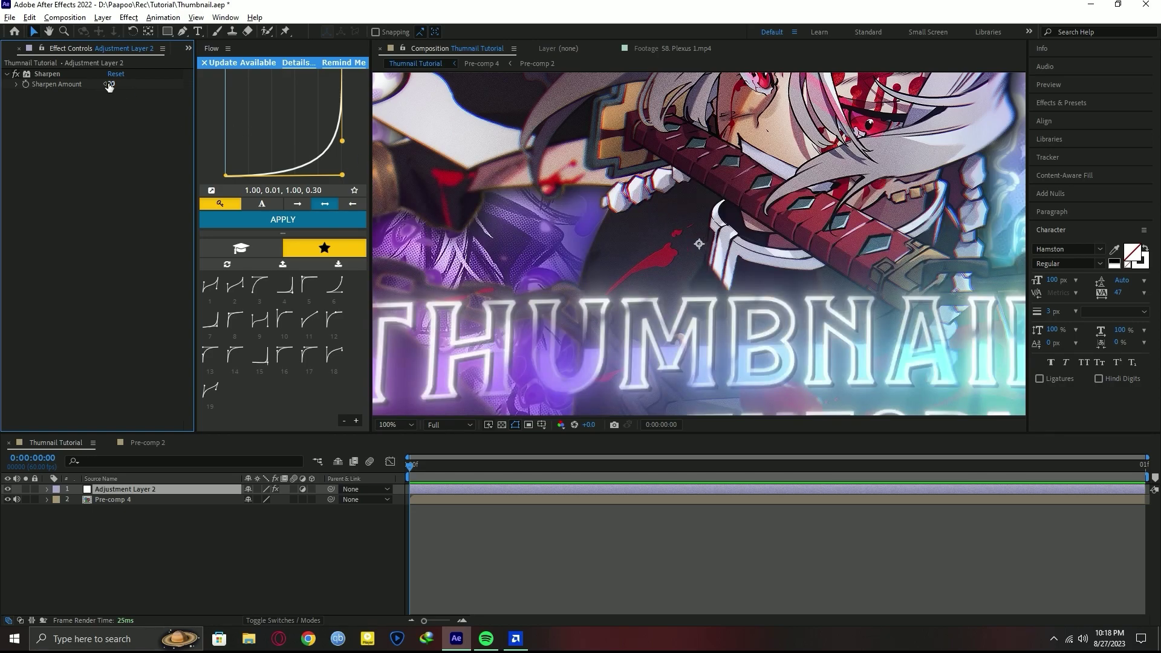
pyautogui.press('Return')
# Add Unsharp Mask to the adjustment layer with a radius of 50.
pyautogui.hotkey('ctrl', 'space')
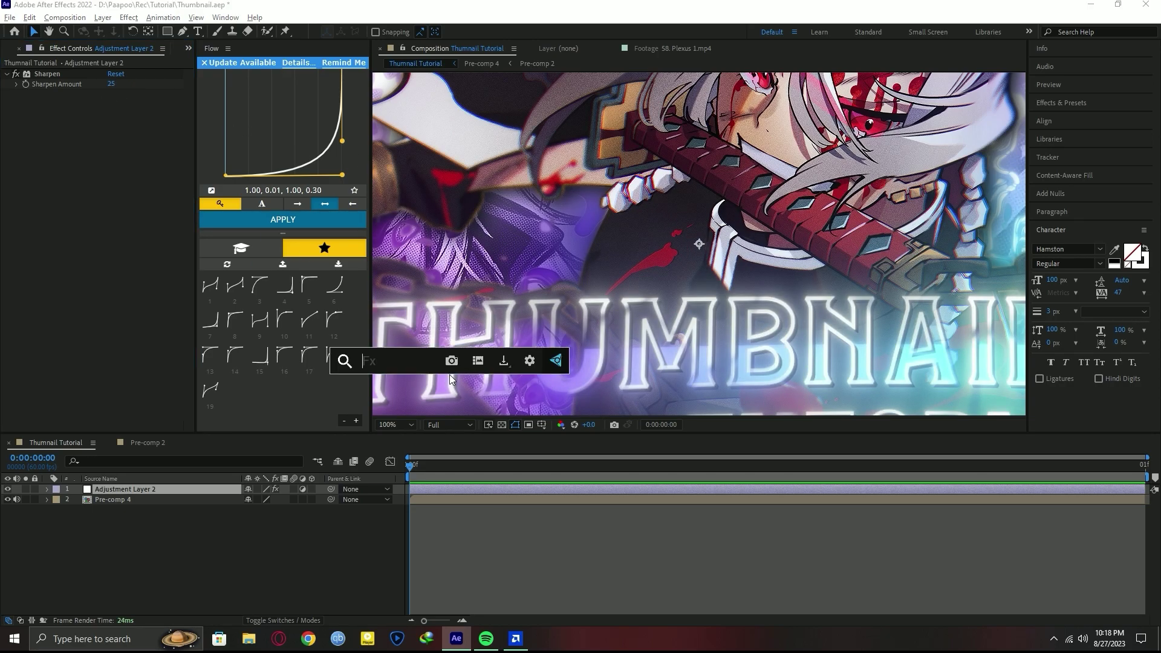
pyautogui.write('unsharp')
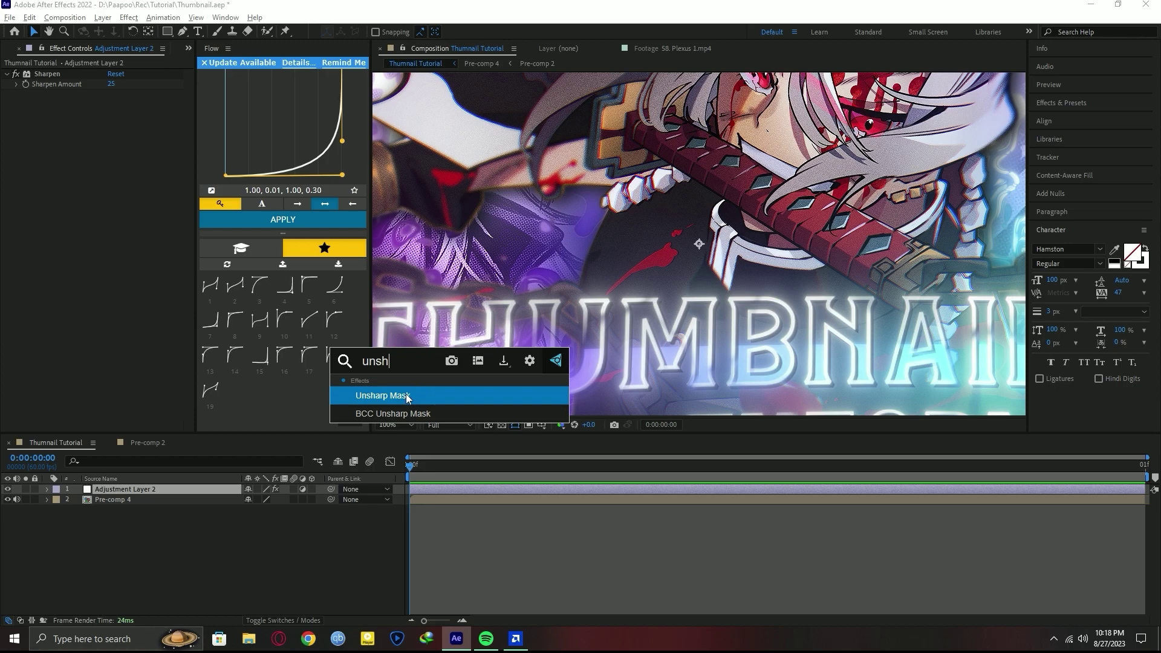
pyautogui.click(405, 393)
pyautogui.click(113, 114)
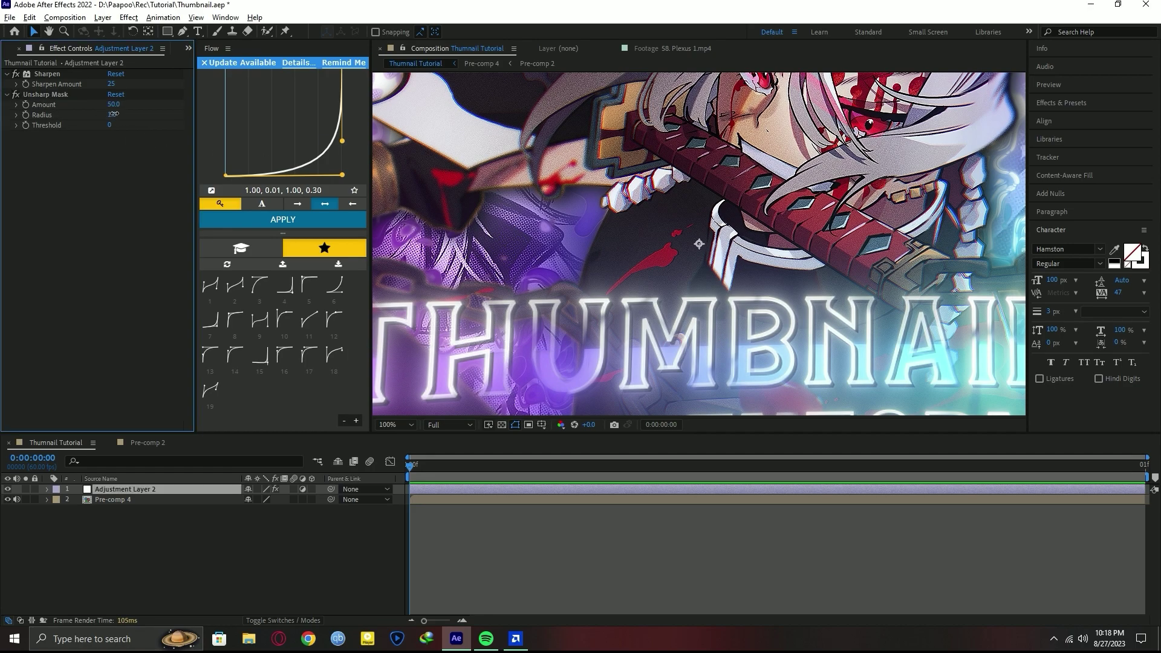
pyautogui.press('Return')
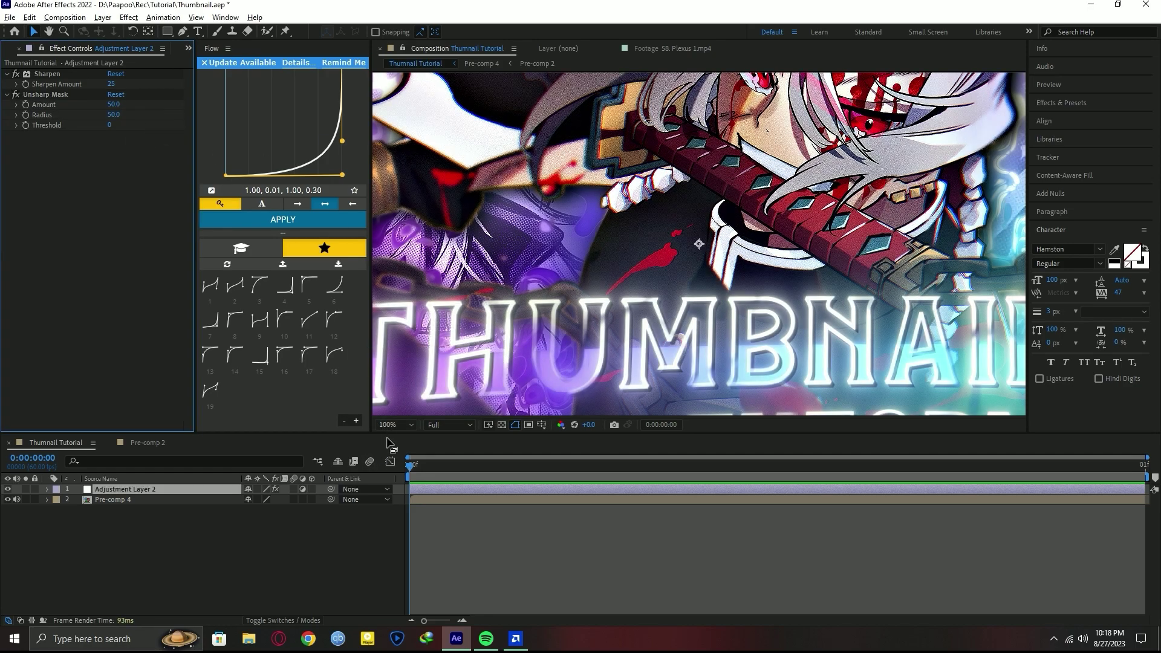
# Fit the thumbnail in the viewer and lower the Unsharp Mask amount to 25.
pyautogui.click(396, 424)
pyautogui.click(399, 209)
pyautogui.click(573, 514)
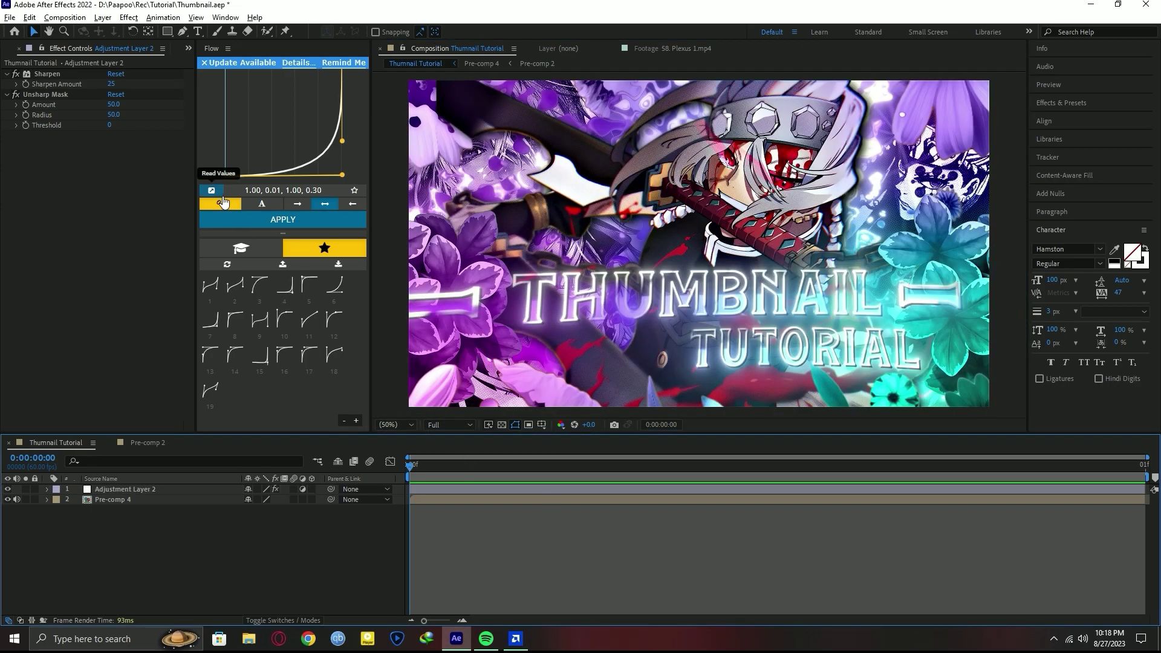
pyautogui.click(140, 132)
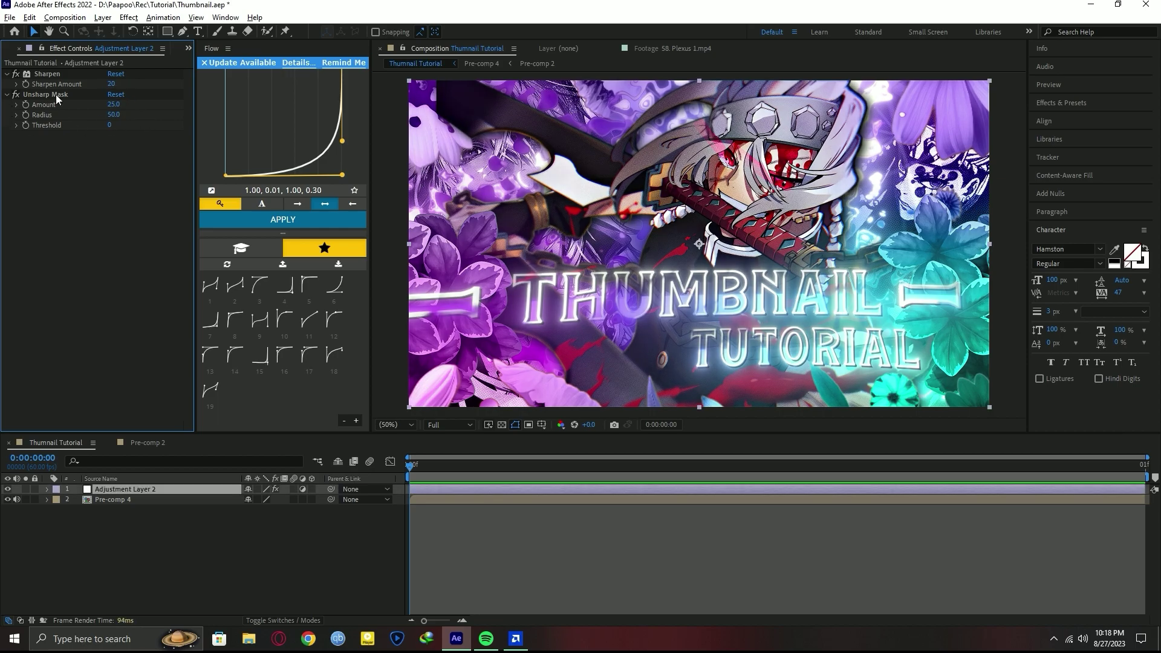
pyautogui.press('Return')
pyautogui.click(7, 95)
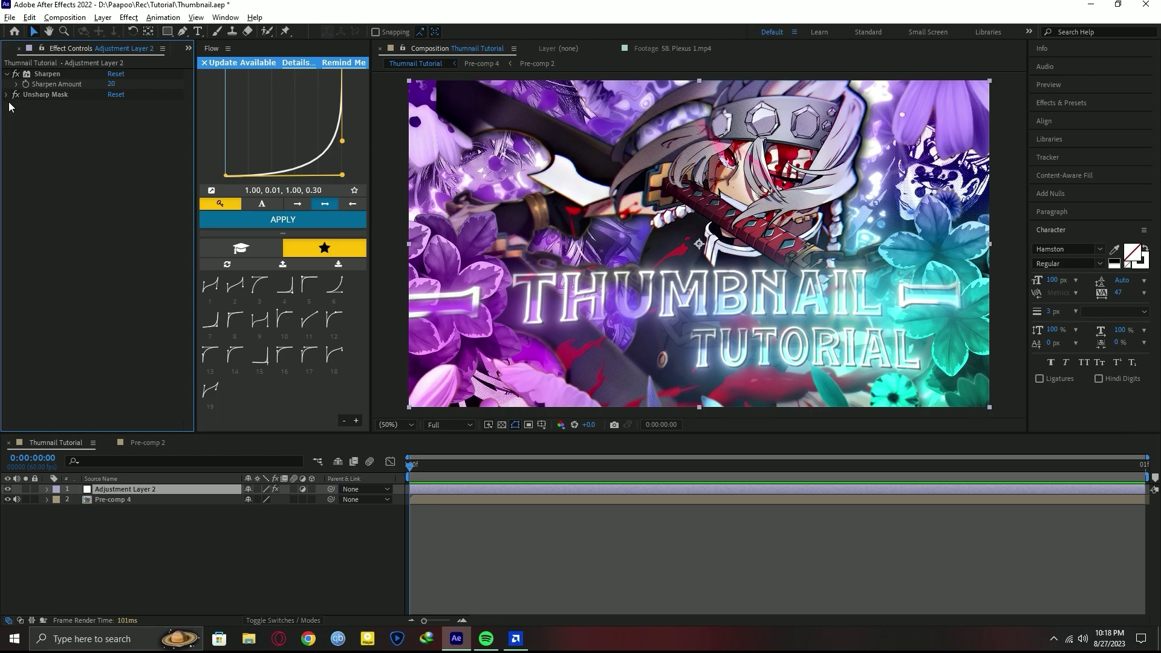
# Add Detail-preserving Upscale to the adjustment layer.
pyautogui.hotkey('ctrl', 'space')
pyautogui.write('deta')
pyautogui.click(61, 125)
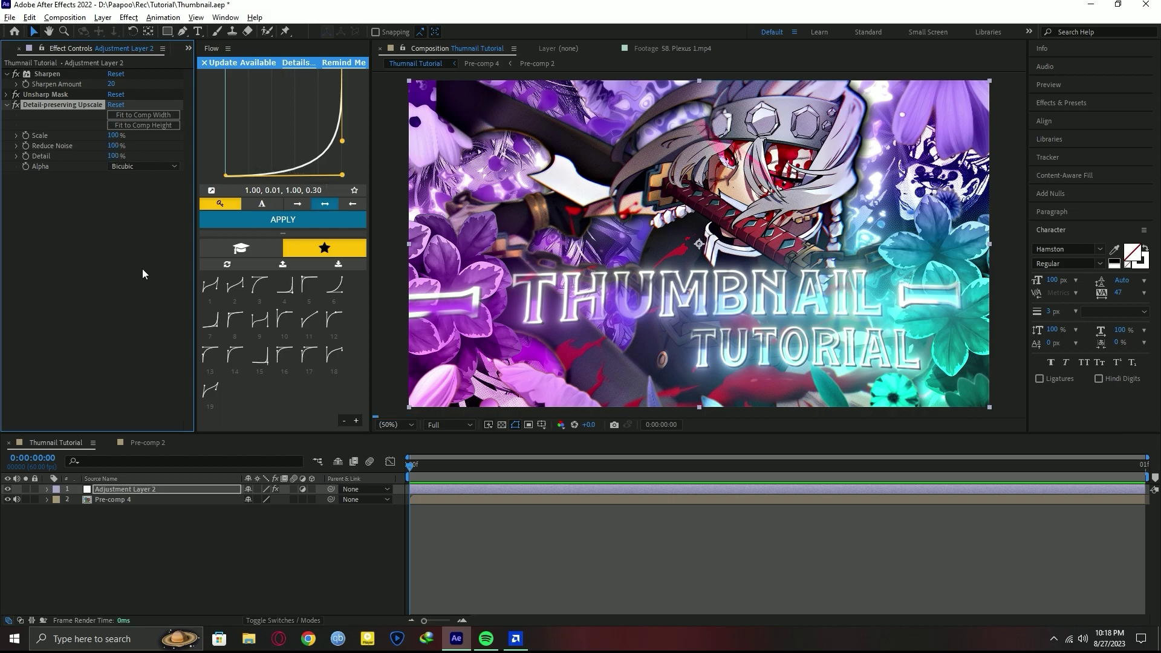
pyautogui.click(106, 274)
pyautogui.hotkey('ctrl', 'a')
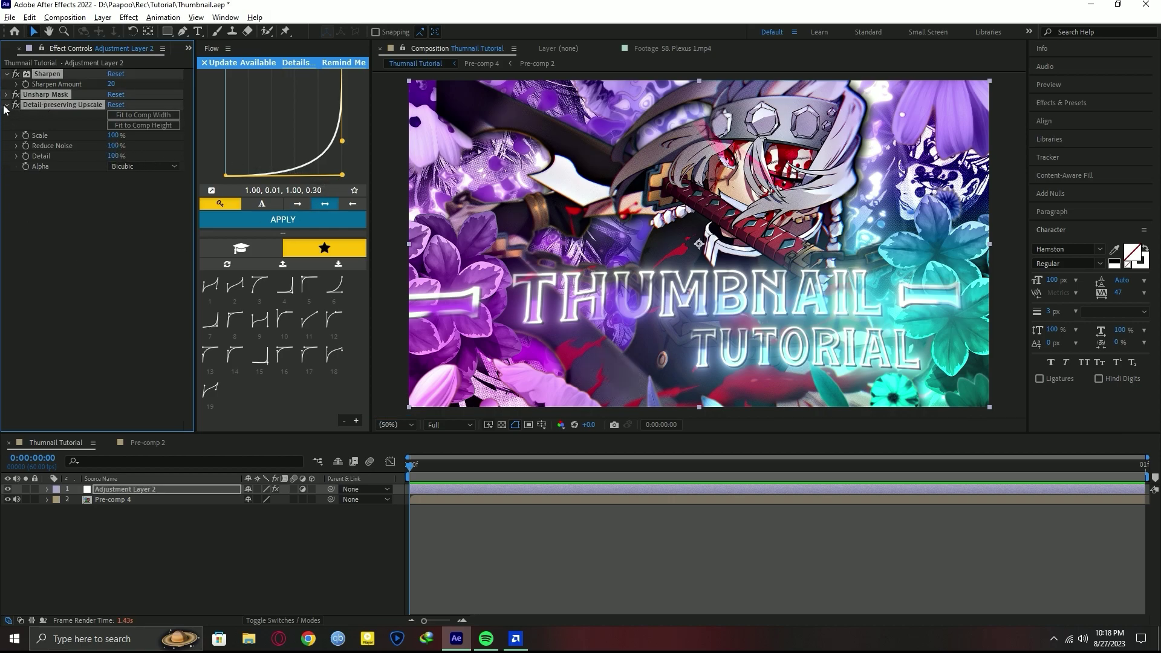
pyautogui.click(4, 106)
# Add the Magic Bullet Looks effect and open its grading editor.
pyautogui.hotkey('ctrl', 'space')
pyautogui.write('loo')
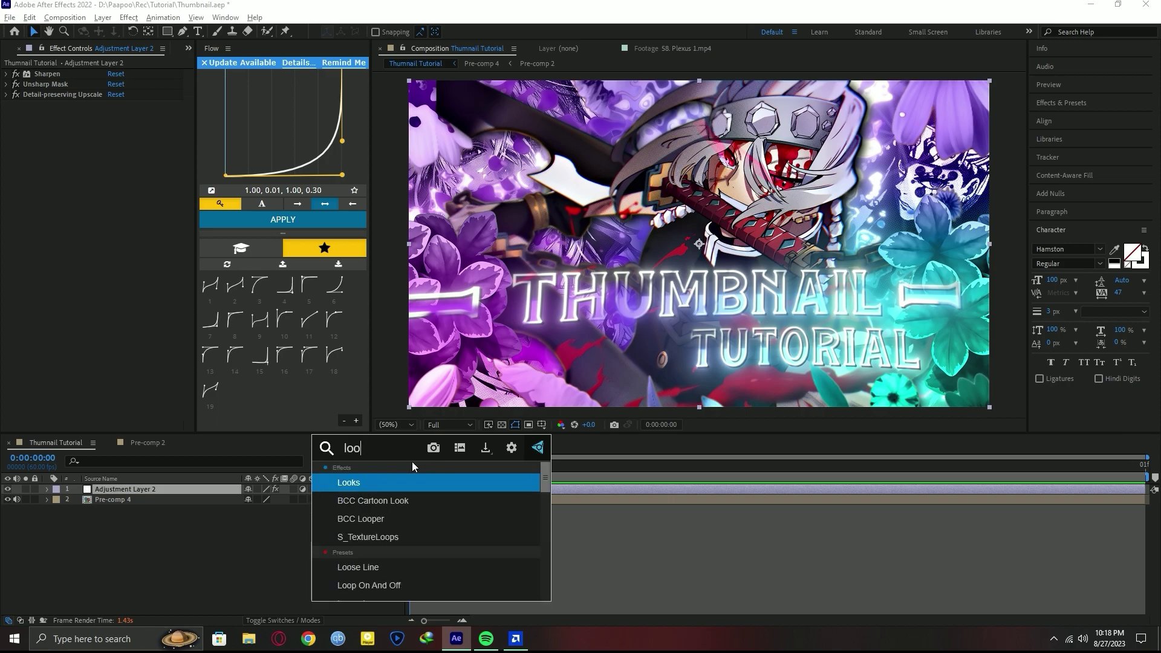
pyautogui.click(389, 482)
pyautogui.click(45, 172)
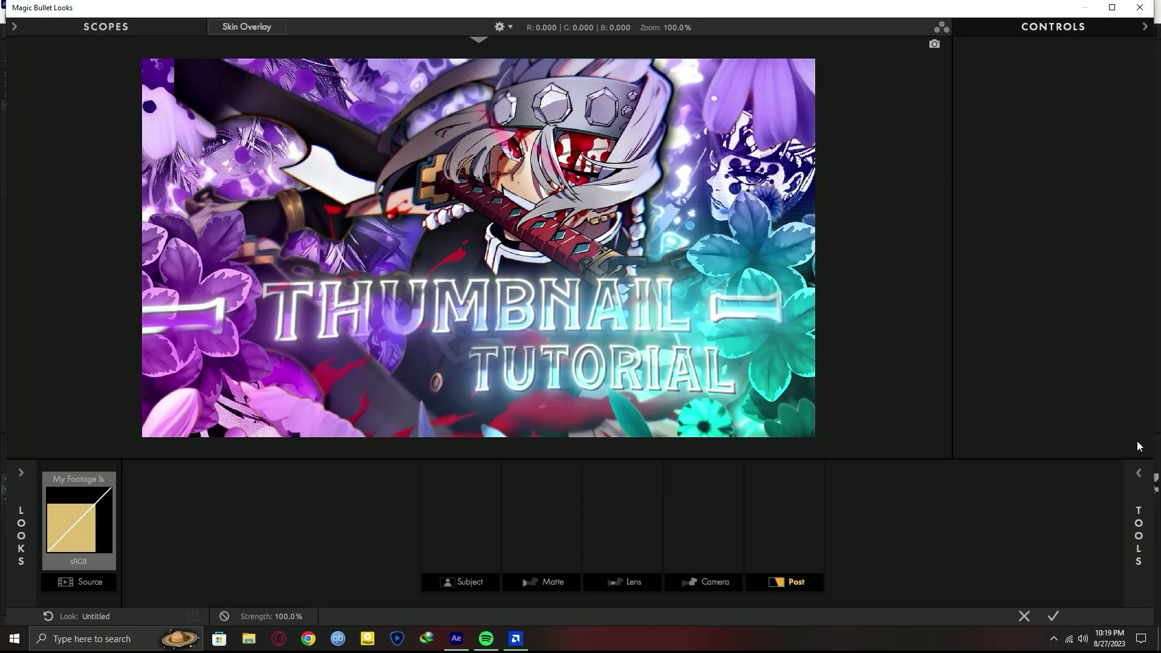
# Add two LUT tools to the Subject stage in Magic Bullet Looks.
pyautogui.click(1138, 473)
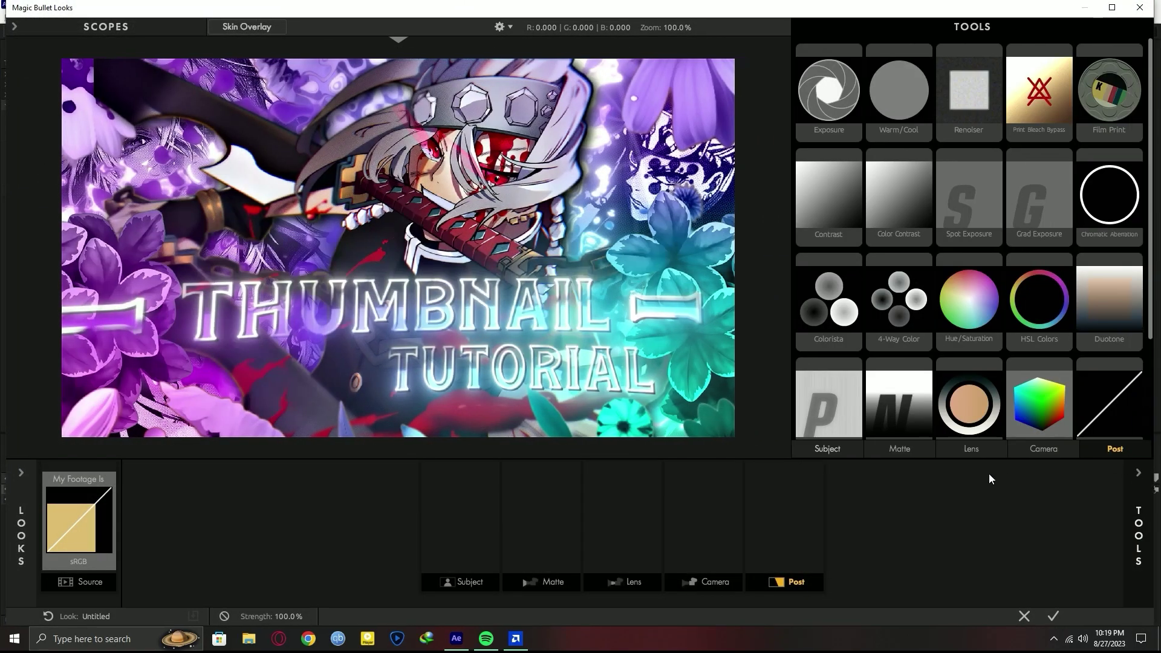
pyautogui.click(467, 546)
pyautogui.doubleClick(848, 413)
pyautogui.doubleClick(847, 412)
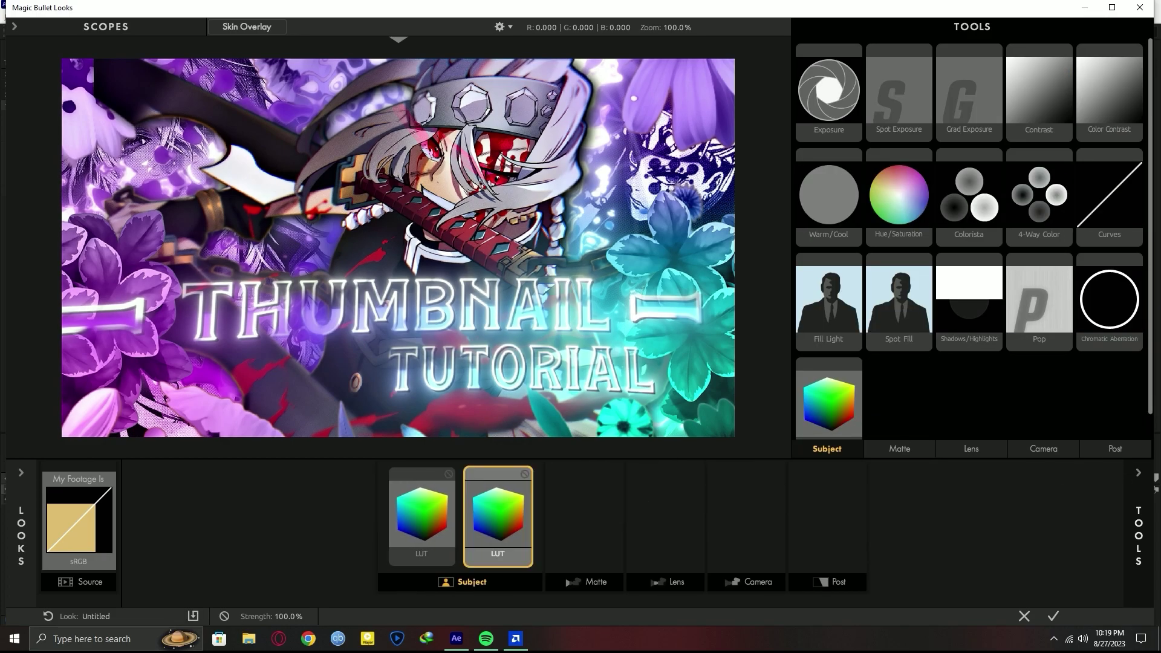
pyautogui.click(1139, 503)
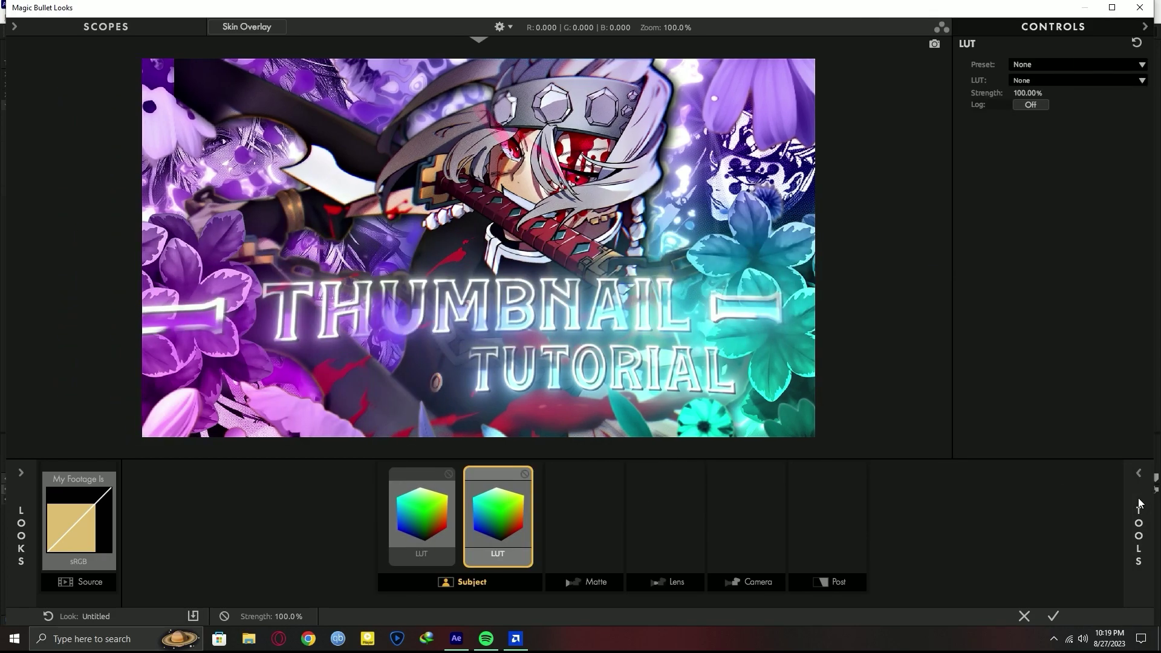
pyautogui.click(421, 519)
pyautogui.click(1140, 521)
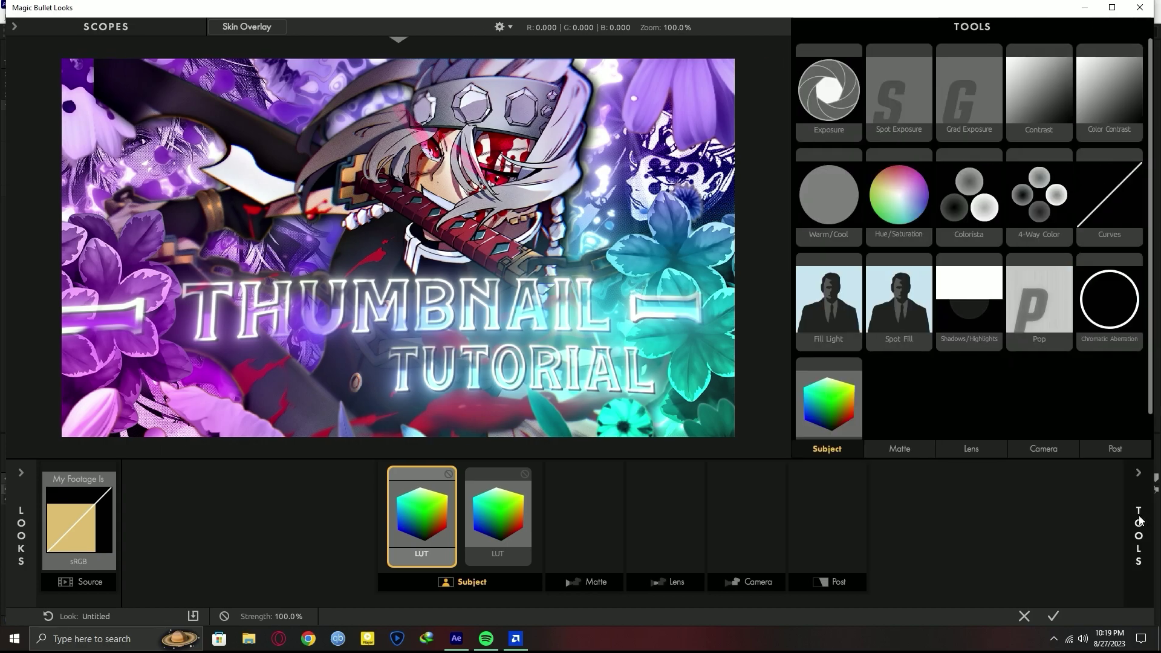
pyautogui.click(1138, 520)
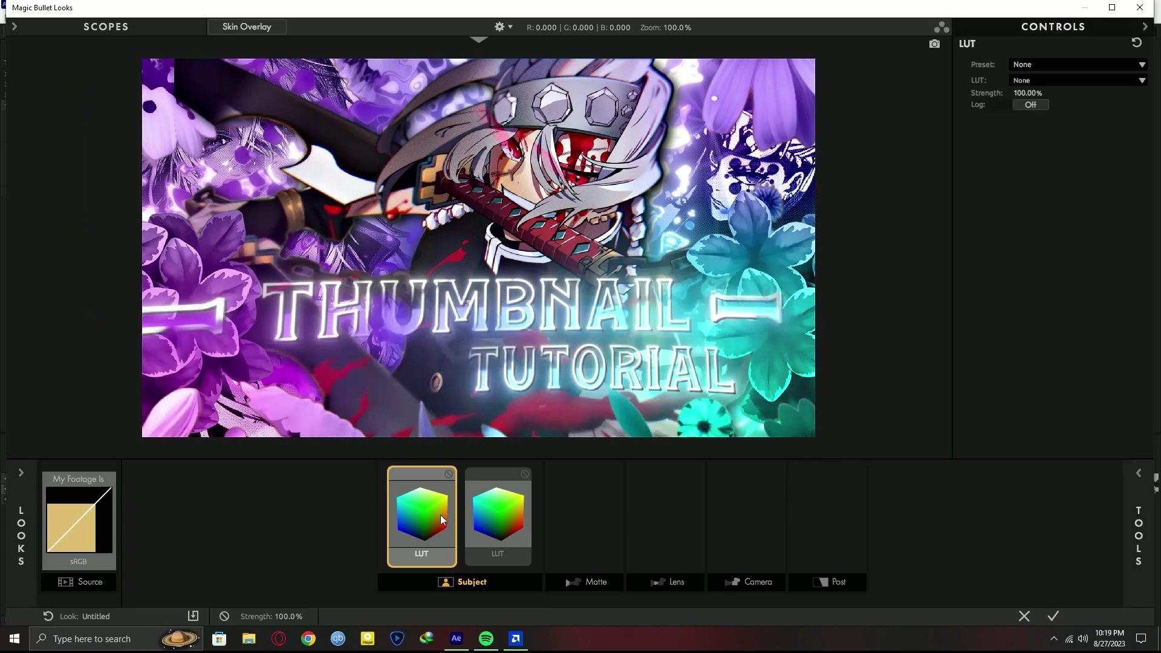
# Audition Emlo, Dade, Blue Unity and Fall Is Here LUTs, settling on Emlo.
pyautogui.click(1037, 79)
pyautogui.click(1027, 156)
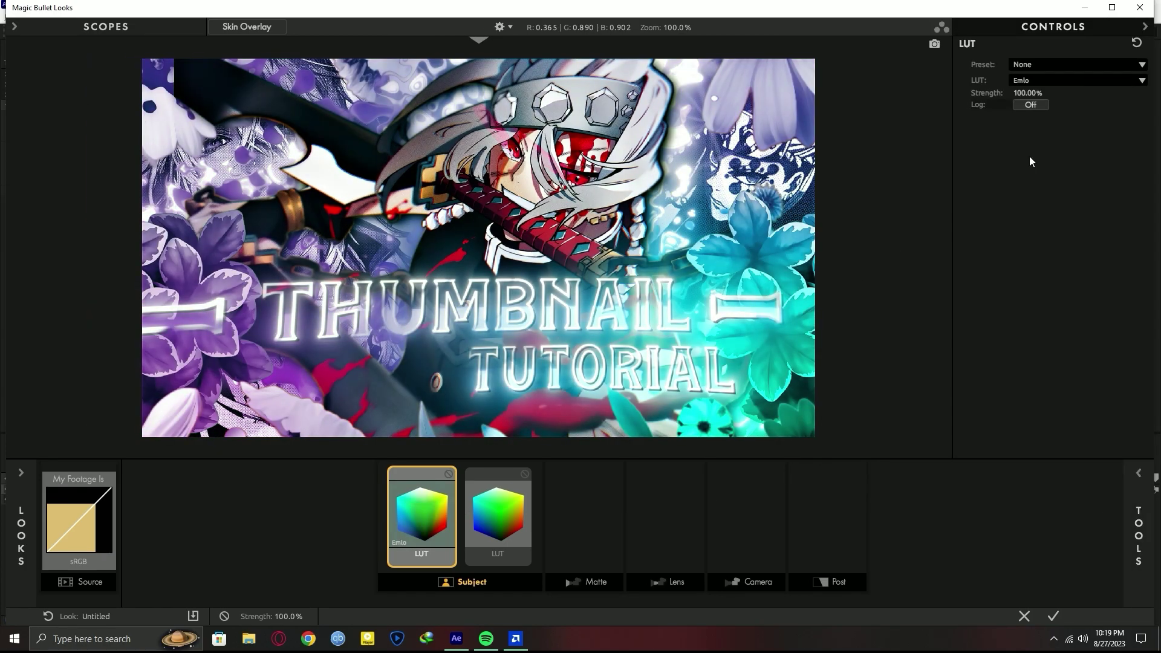
pyautogui.click(1020, 80)
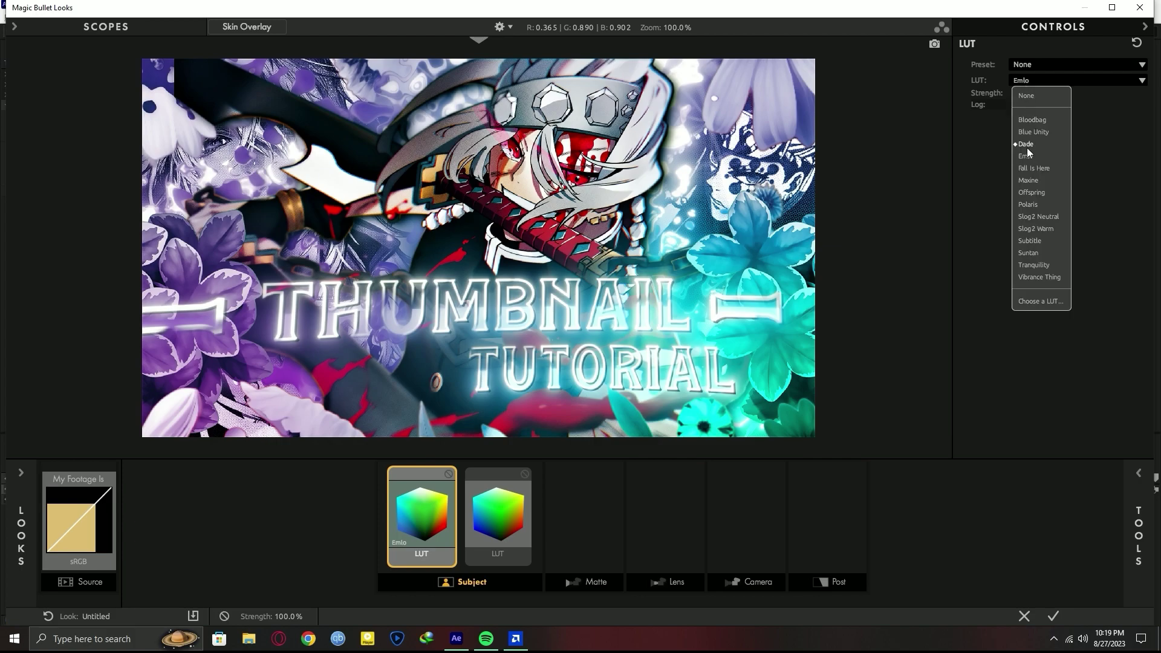
pyautogui.click(1027, 146)
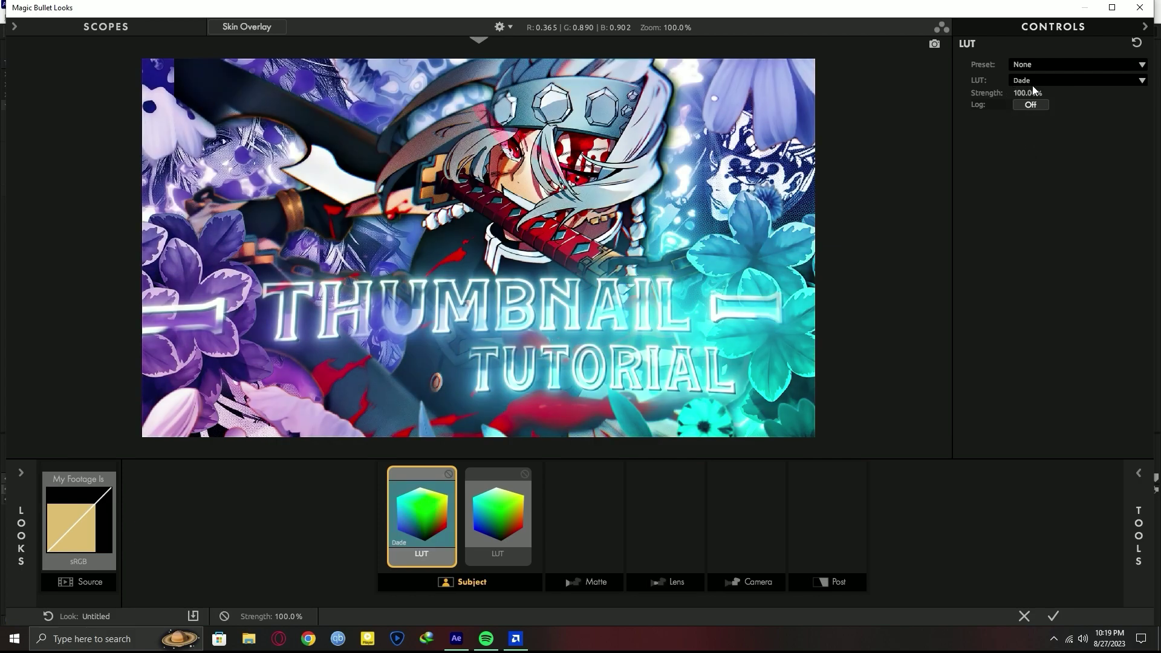
pyautogui.click(1032, 84)
pyautogui.click(1028, 131)
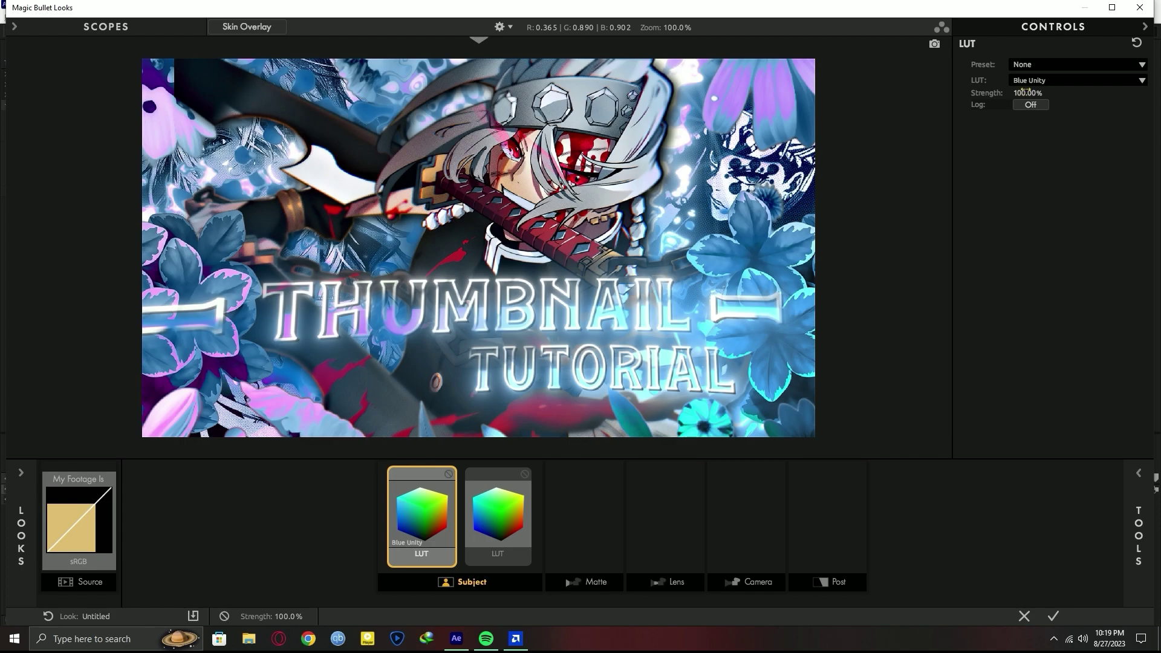
pyautogui.click(1028, 81)
pyautogui.click(1028, 168)
pyautogui.click(1022, 80)
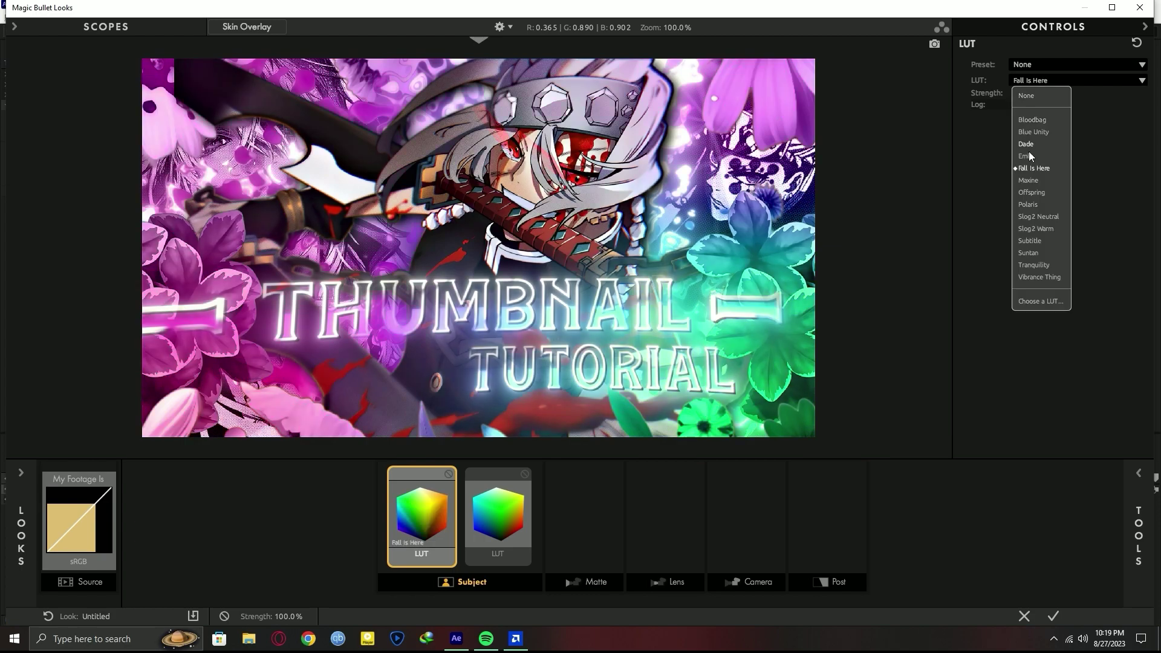
pyautogui.click(1027, 157)
# Set the second LUT to Vibrance Thing, move it before Emlo, and apply the look.
pyautogui.click(505, 521)
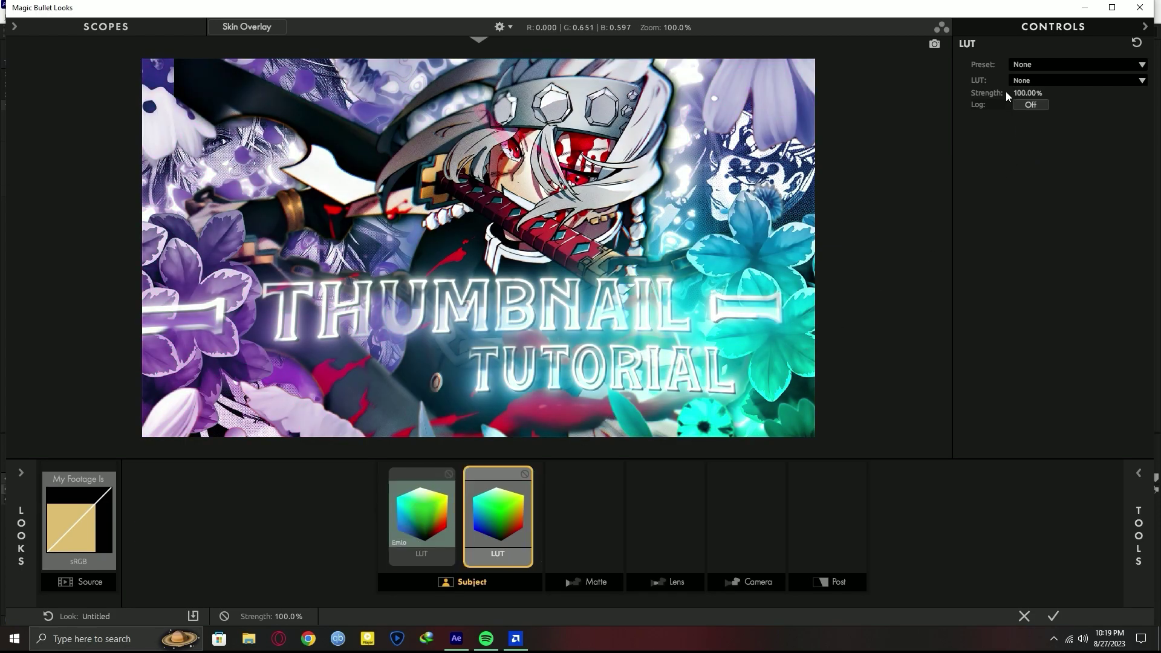
pyautogui.click(1028, 80)
pyautogui.click(1029, 276)
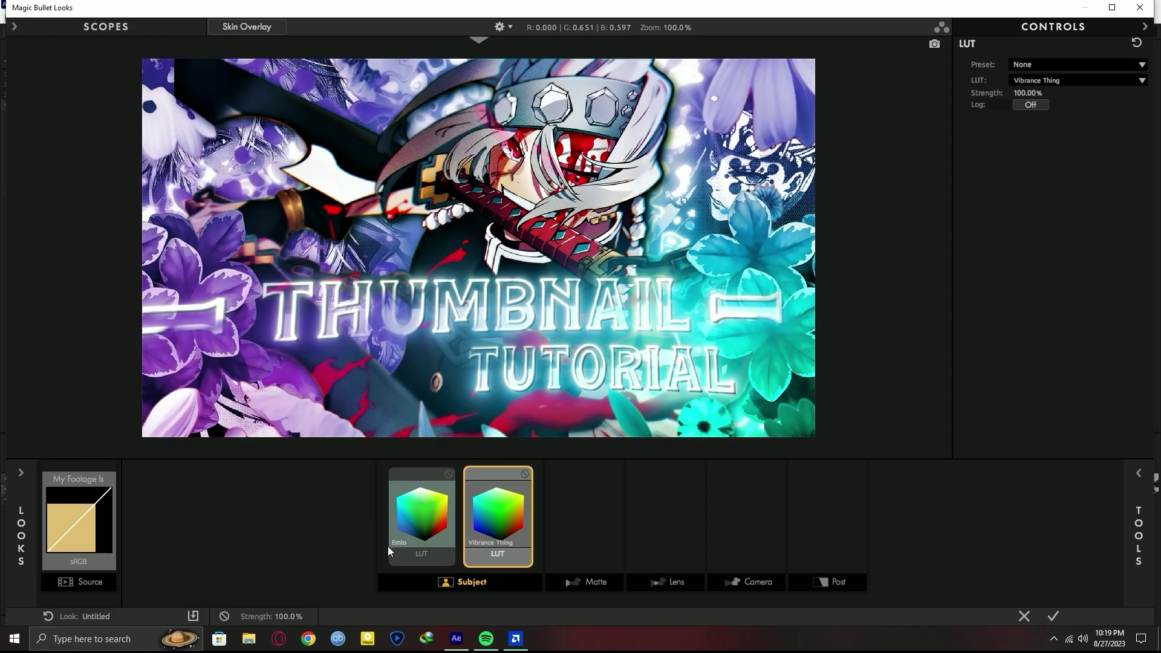
pyautogui.moveTo(500, 521); pyautogui.dragTo(493, 526)
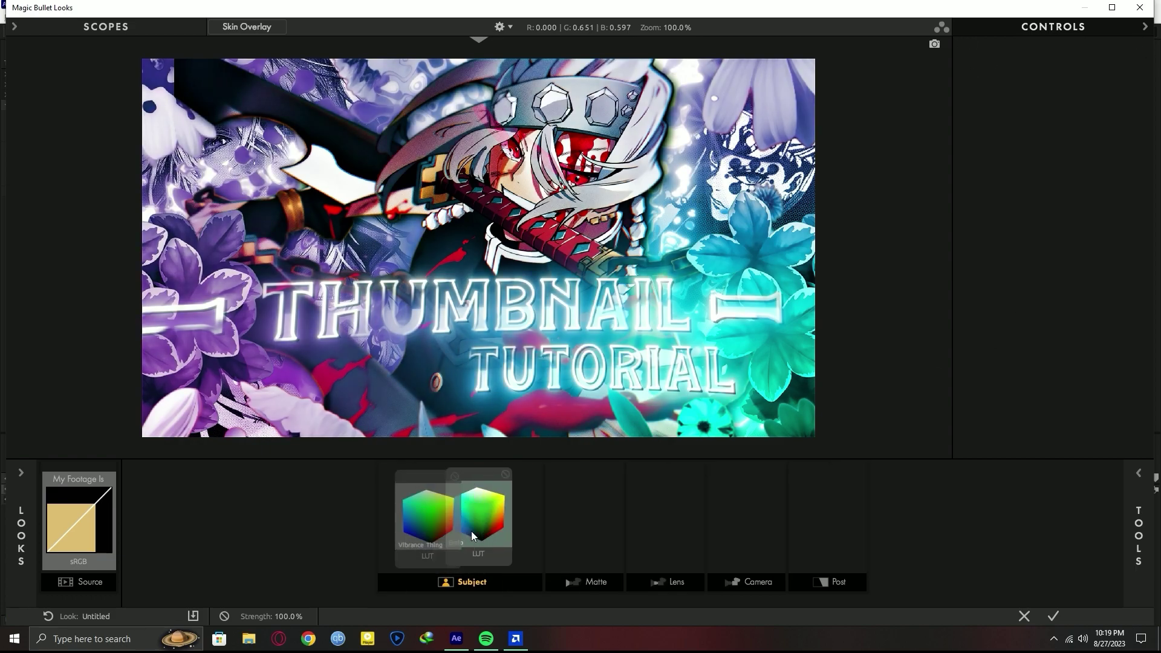
pyautogui.click(1053, 617)
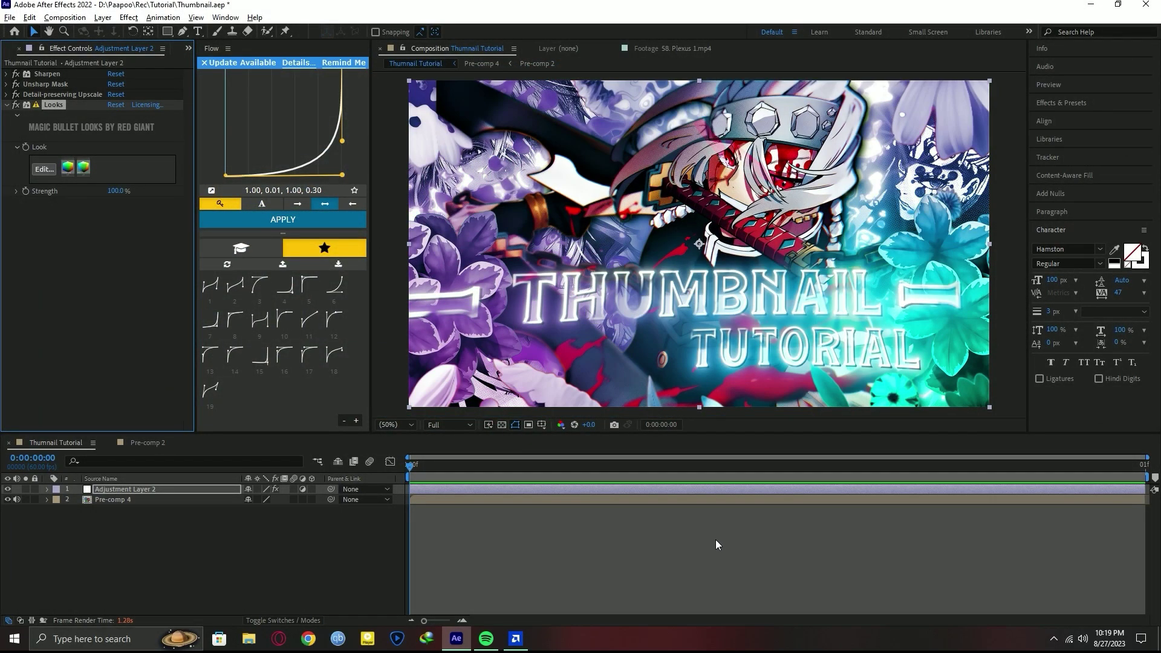
# Apply a second Looks effect and open its grading editor.
pyautogui.hotkey('ctrl', 'space')
pyautogui.write('look')
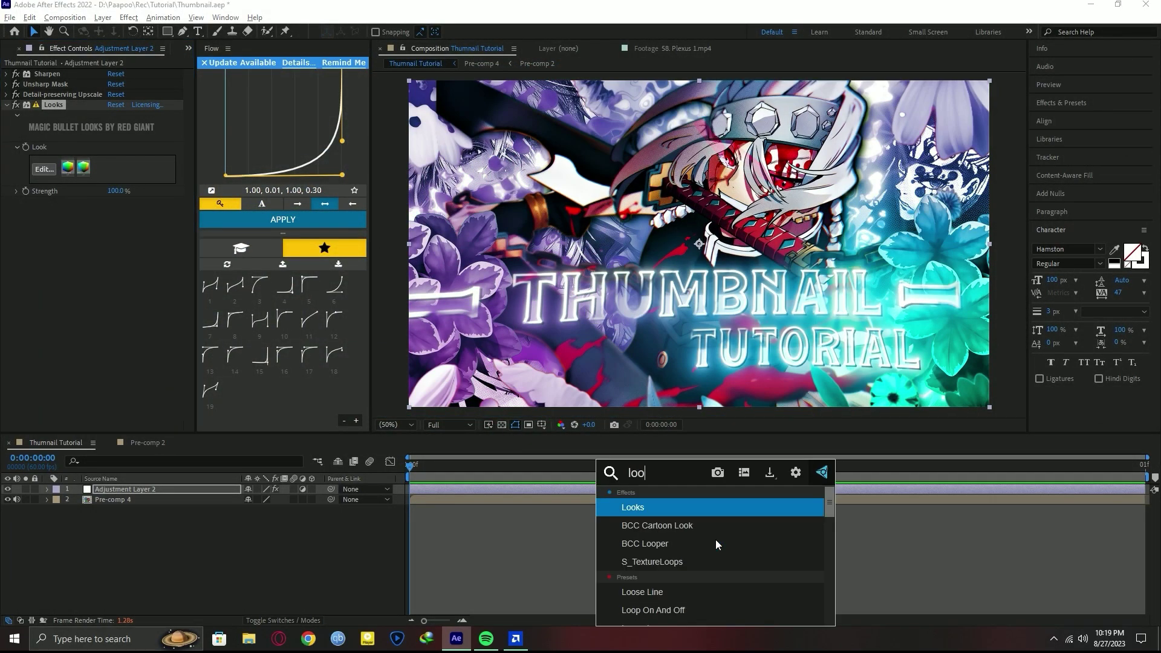
pyautogui.press('Return')
pyautogui.click(41, 271)
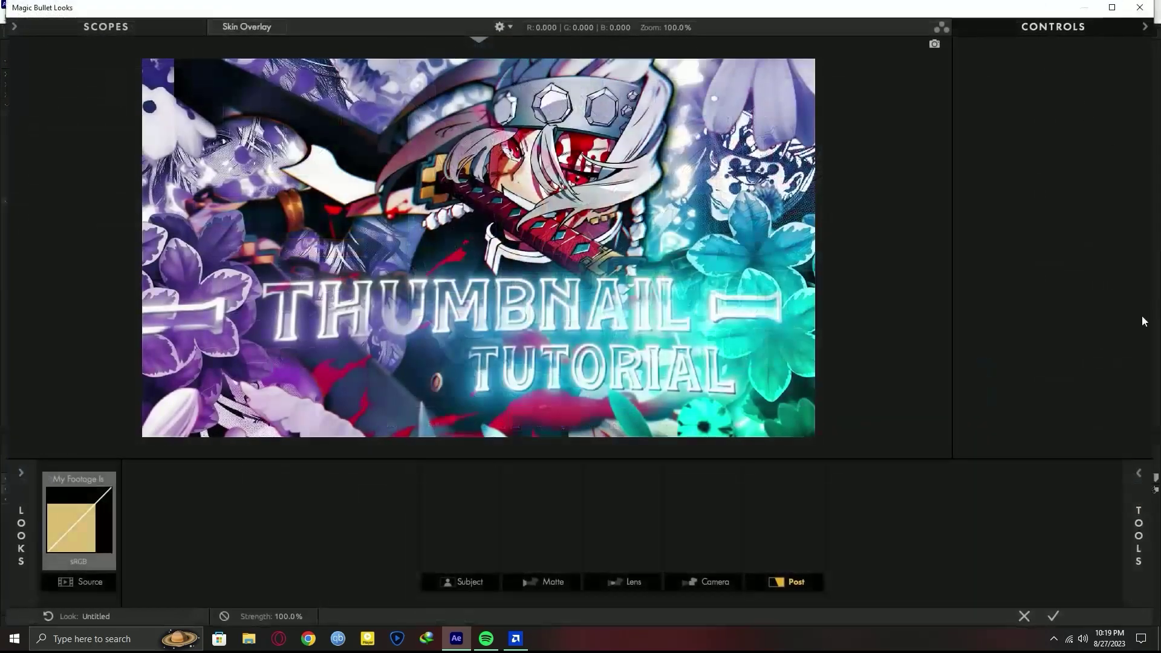
# Add the Pop tool to the Post stage from the tools drawer.
pyautogui.click(1135, 553)
pyautogui.click(1137, 553)
pyautogui.click(1138, 547)
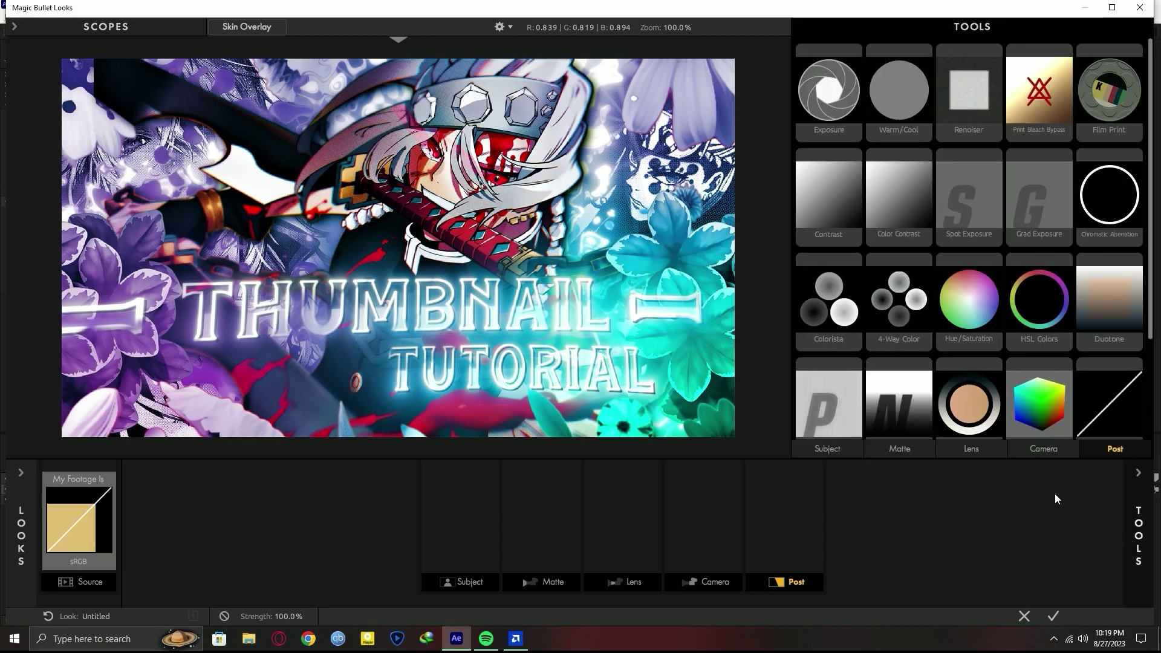
pyautogui.scroll(-2, 974, 423)
pyautogui.scroll(-1, 986, 357)
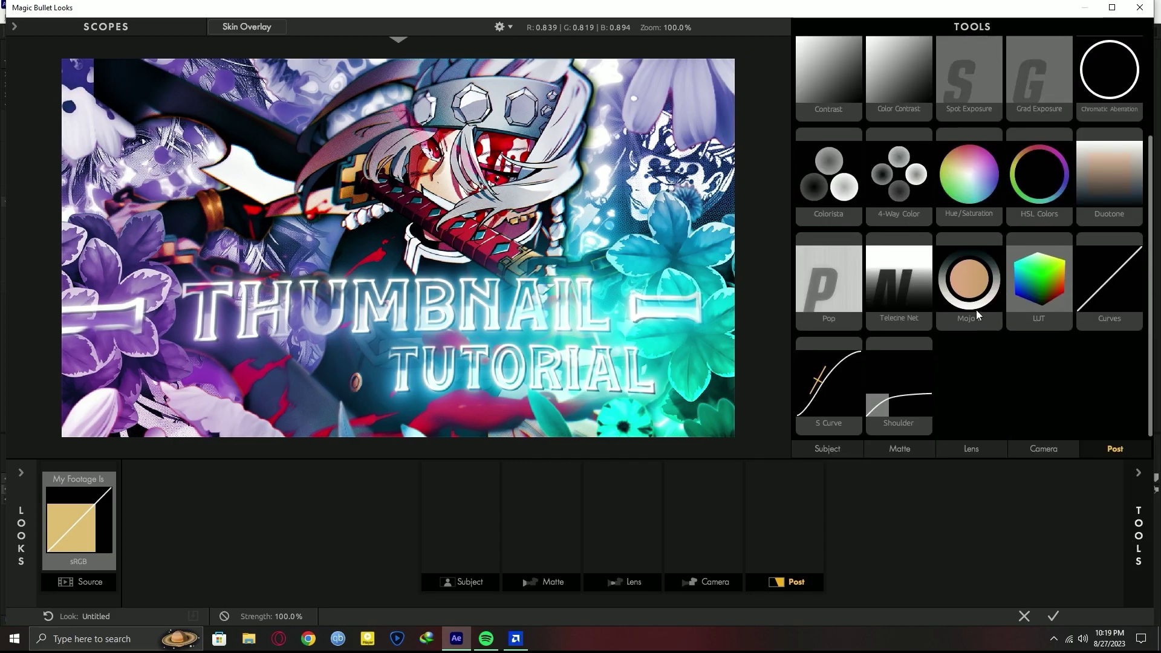
pyautogui.scroll(1, 1058, 310)
pyautogui.doubleClick(828, 326)
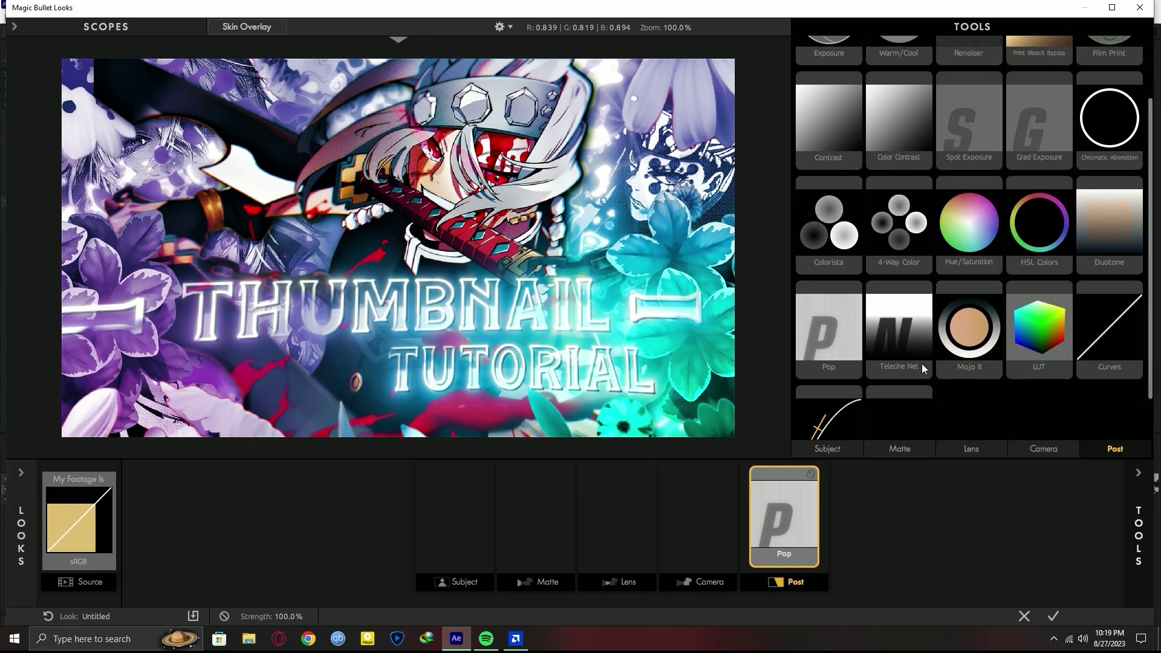
# Add Lens Distortion, Chromatic Aberration and Edge Softness to the Lens stage.
pyautogui.click(912, 449)
pyautogui.click(982, 448)
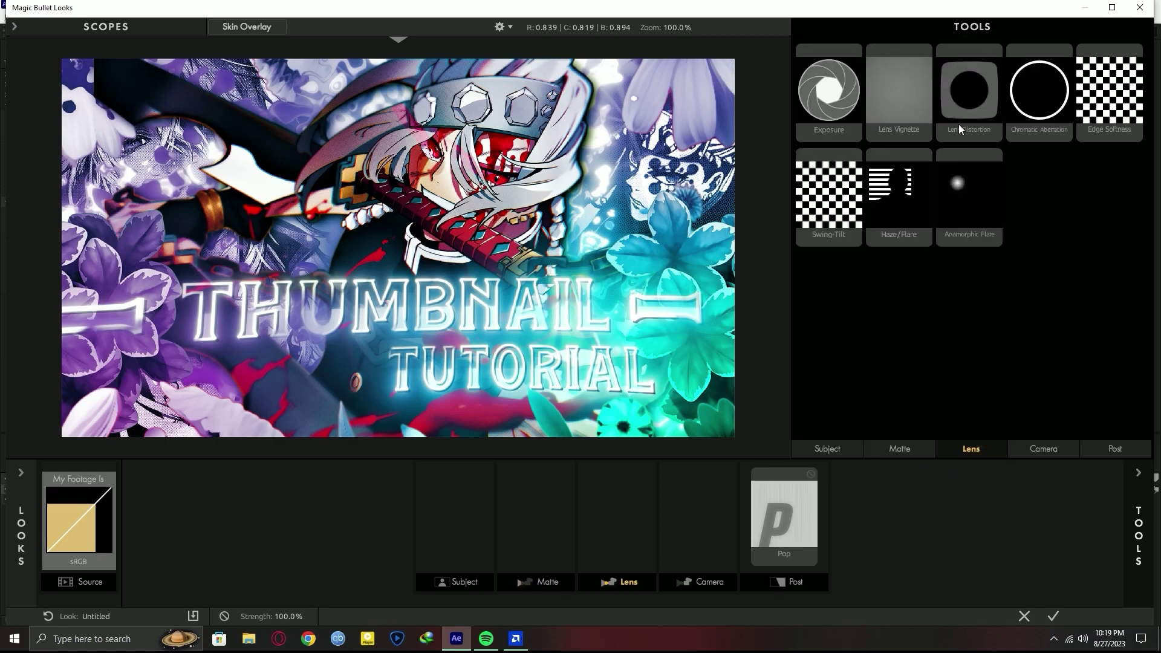
pyautogui.doubleClick(961, 128)
pyautogui.doubleClick(1036, 136)
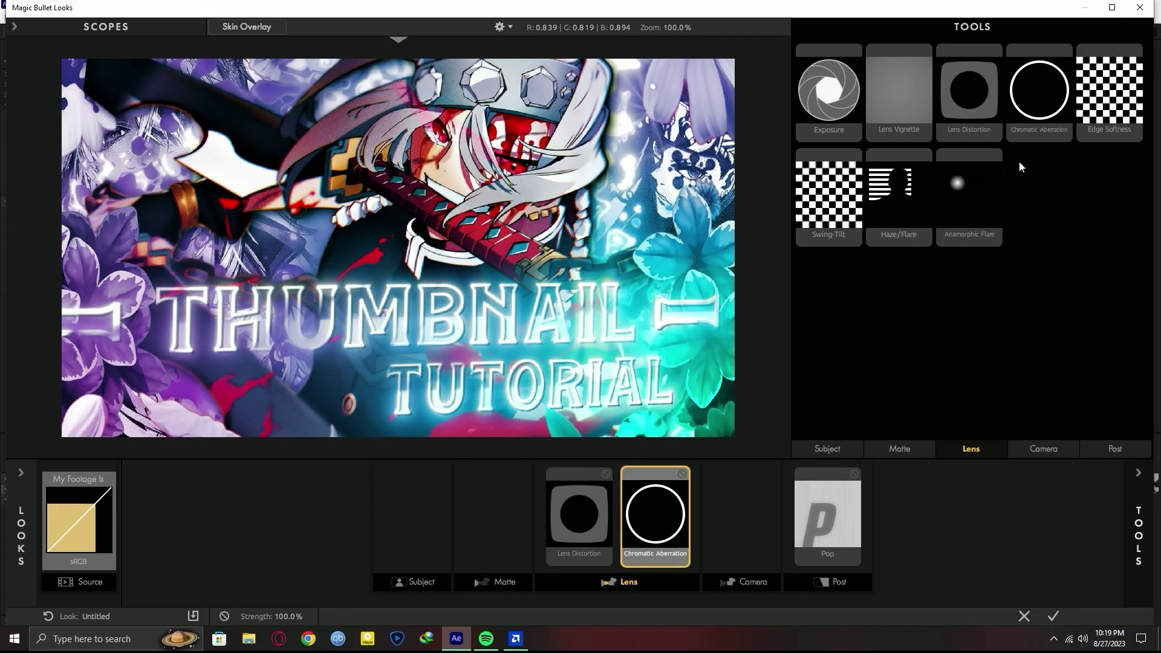
pyautogui.doubleClick(1100, 121)
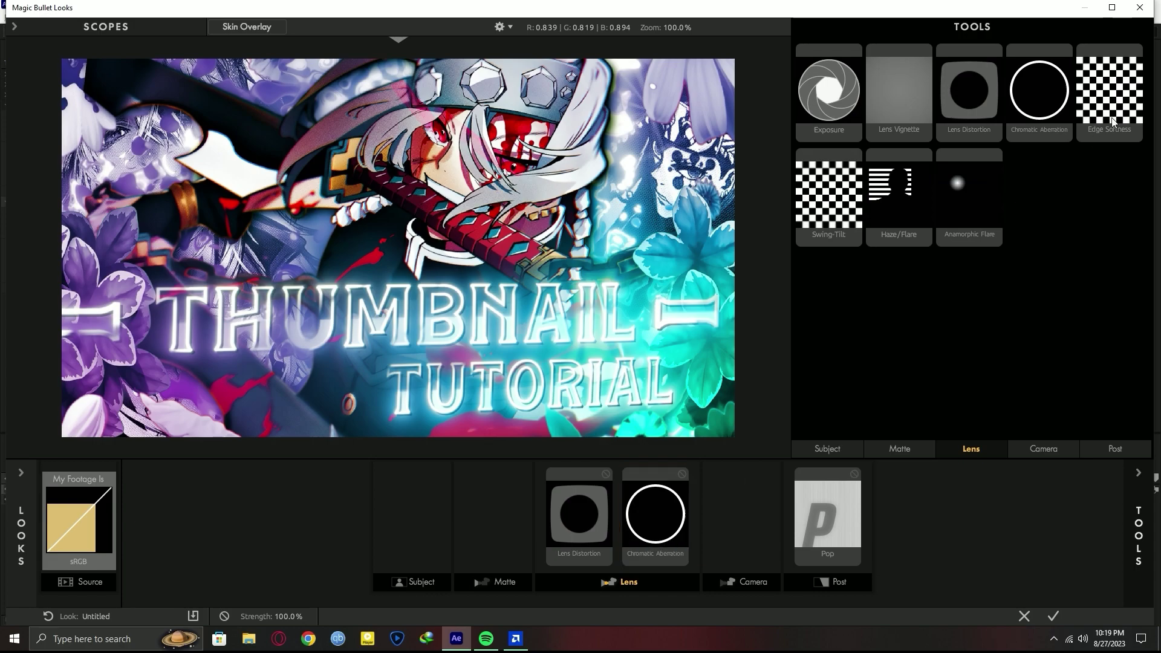
# Add Mojo II and Curves to the Post stage.
pyautogui.click(831, 449)
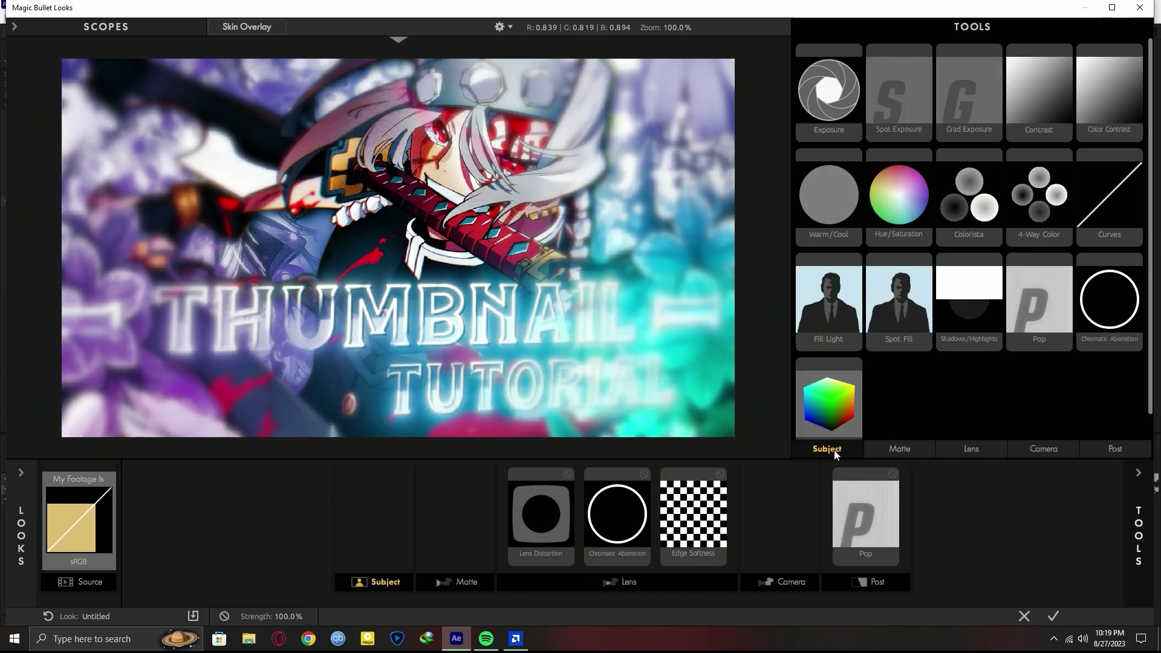
pyautogui.click(889, 453)
pyautogui.click(972, 452)
pyautogui.click(1040, 448)
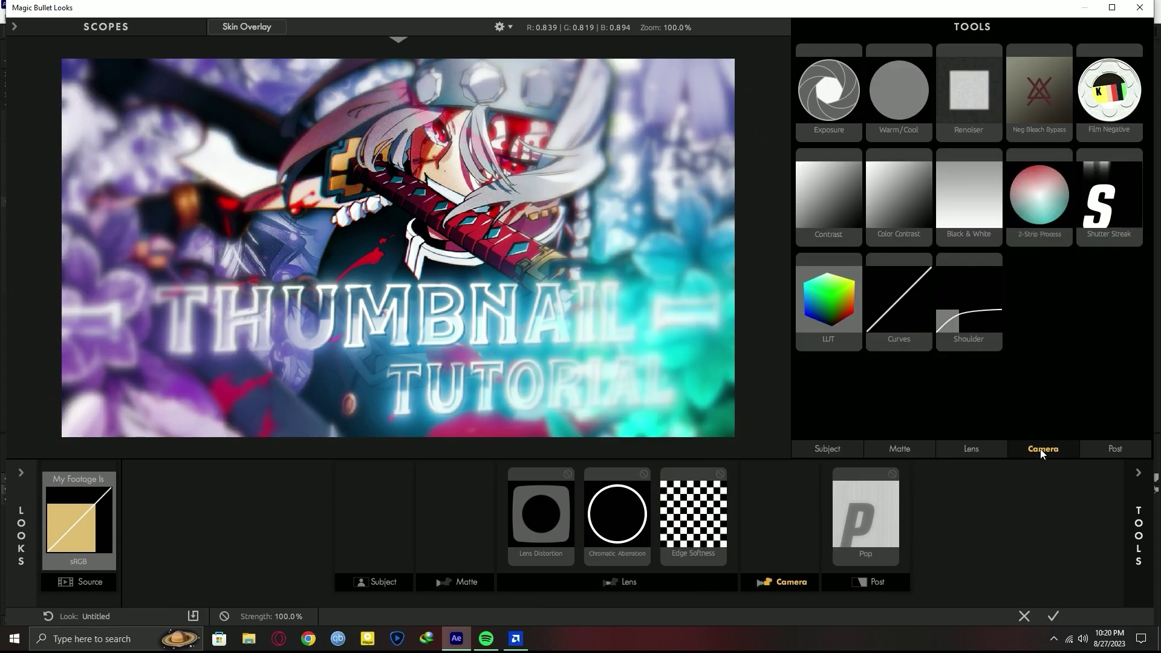
pyautogui.click(1117, 450)
pyautogui.scroll(-1, 1058, 393)
pyautogui.doubleClick(983, 360)
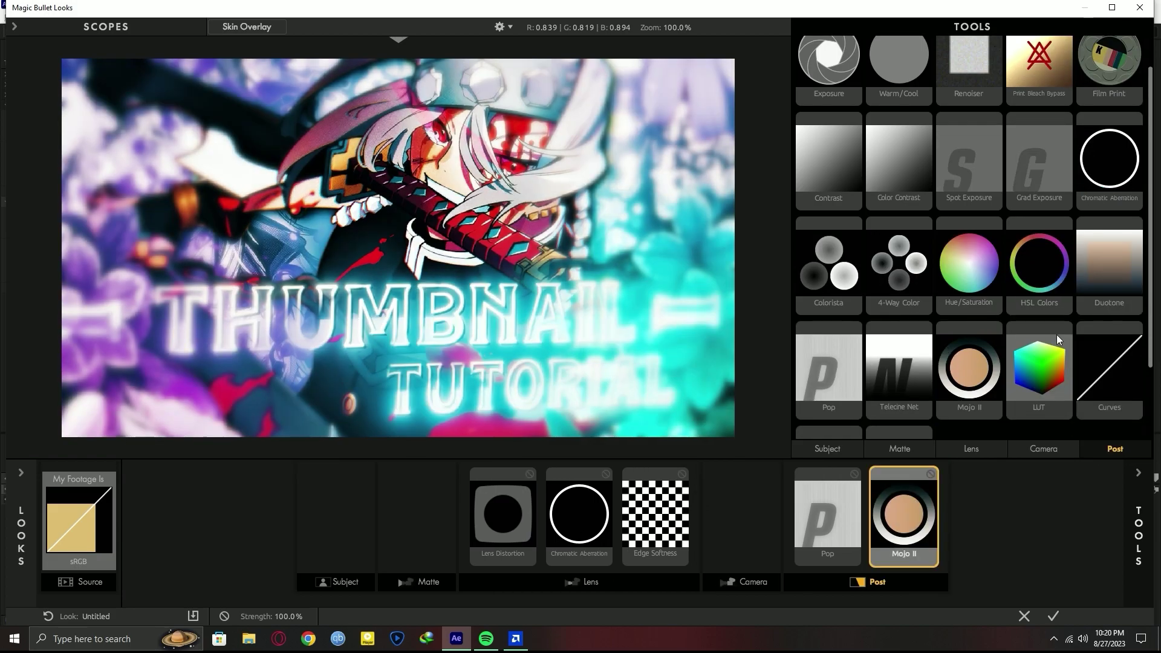
pyautogui.scroll(-1, 1072, 327)
pyautogui.doubleClick(1104, 321)
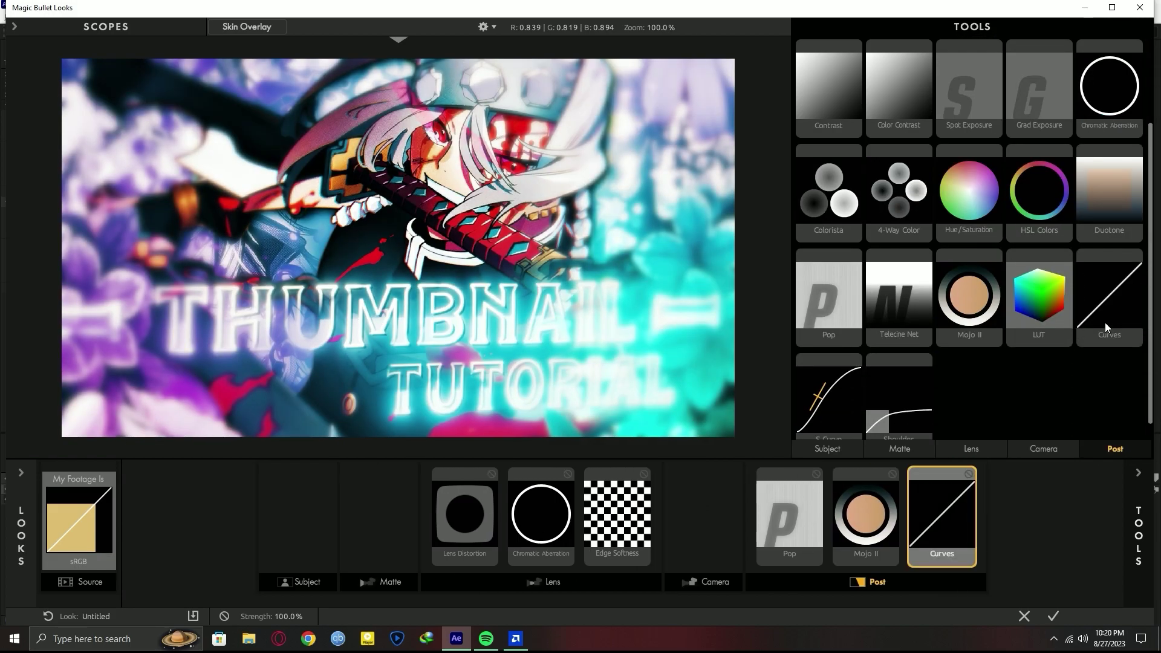
pyautogui.click(472, 529)
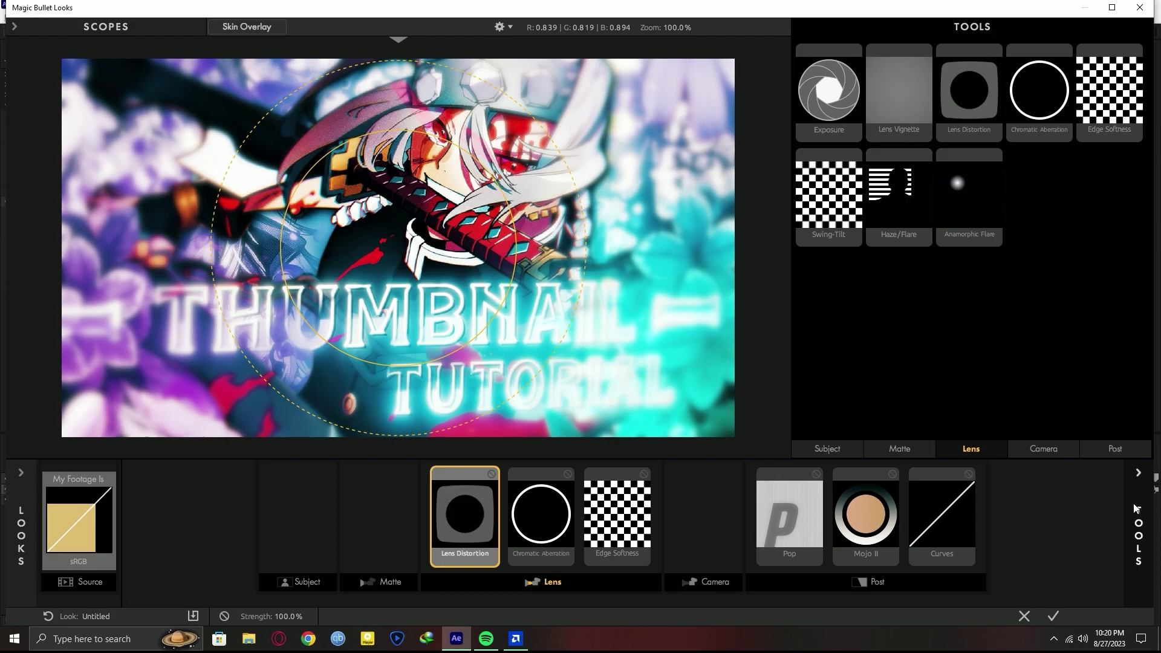
# Set the Lens Distortion amount to -7%.
pyautogui.click(1137, 523)
pyautogui.write('-10')
pyautogui.press('Return')
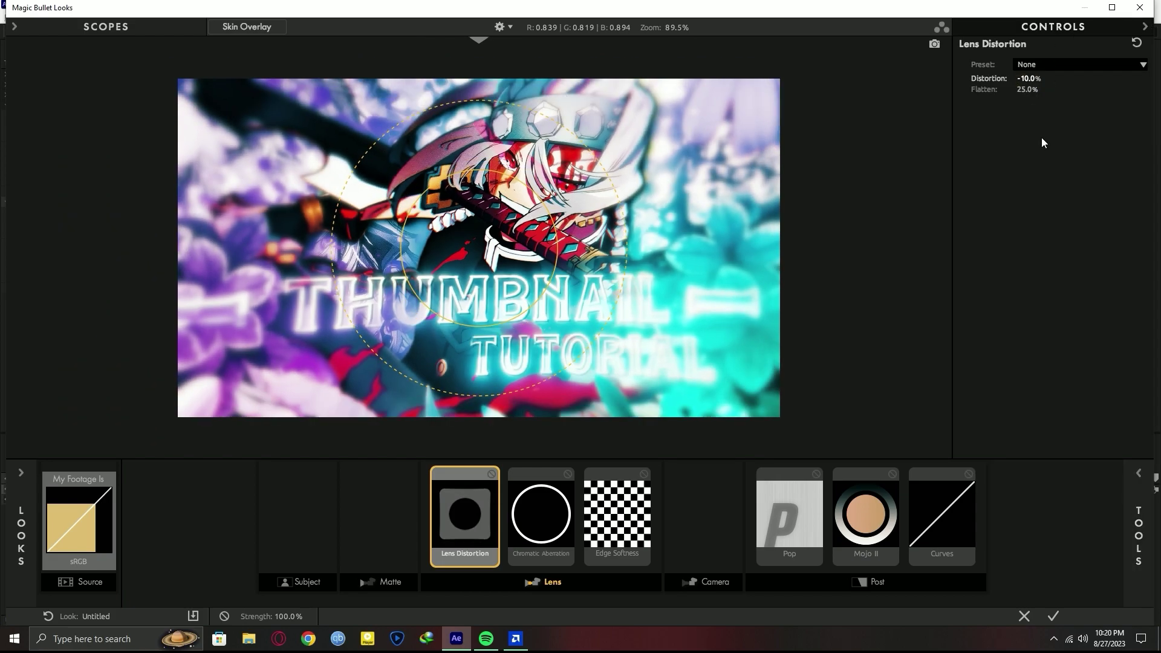
pyautogui.click(1028, 79)
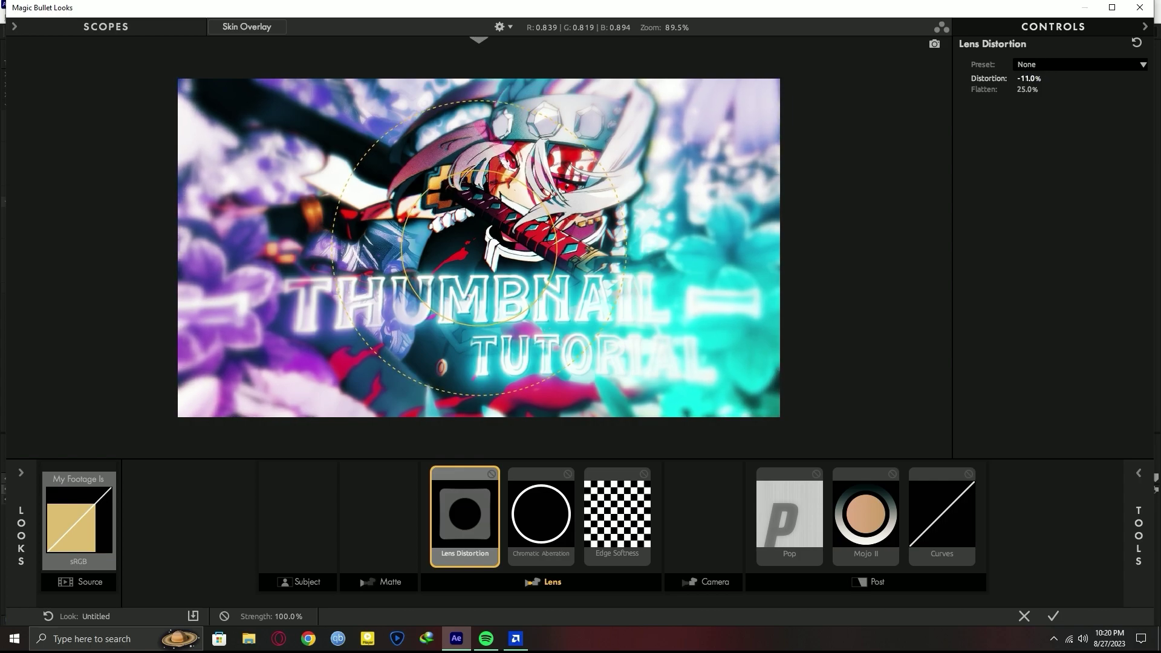
pyautogui.write('-3')
pyautogui.press('Return')
pyautogui.click(1031, 83)
pyautogui.write('-')
pyautogui.press('Return')
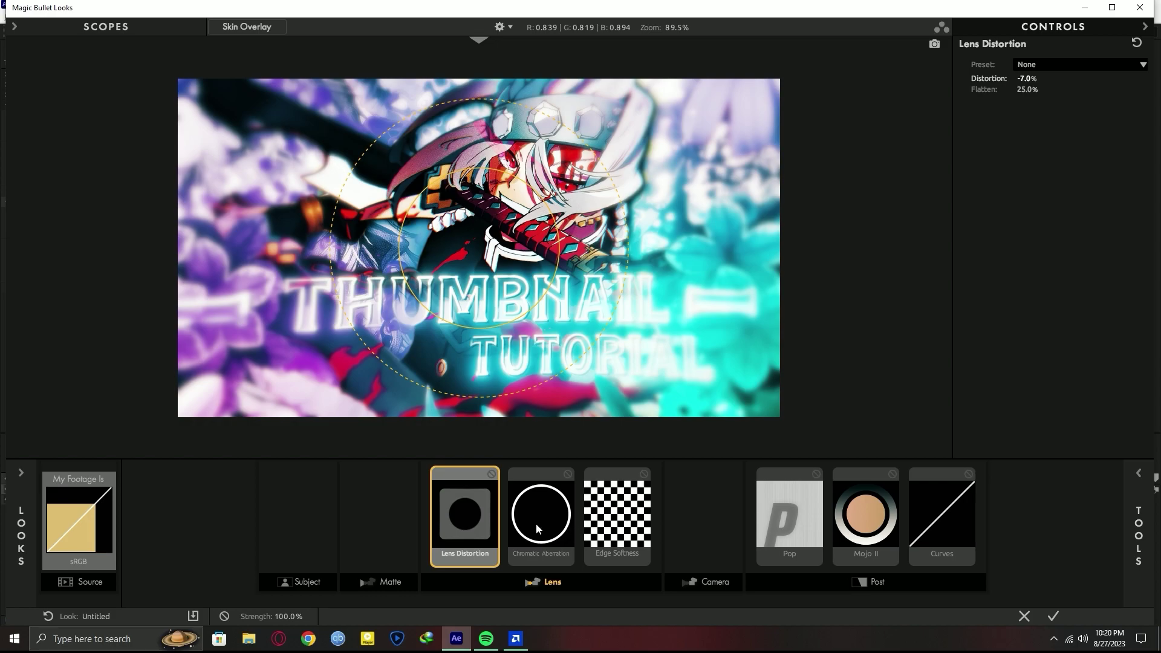
# Bypass Chromatic Aberration, then enlarge and widen the Edge Softness oval.
pyautogui.click(535, 526)
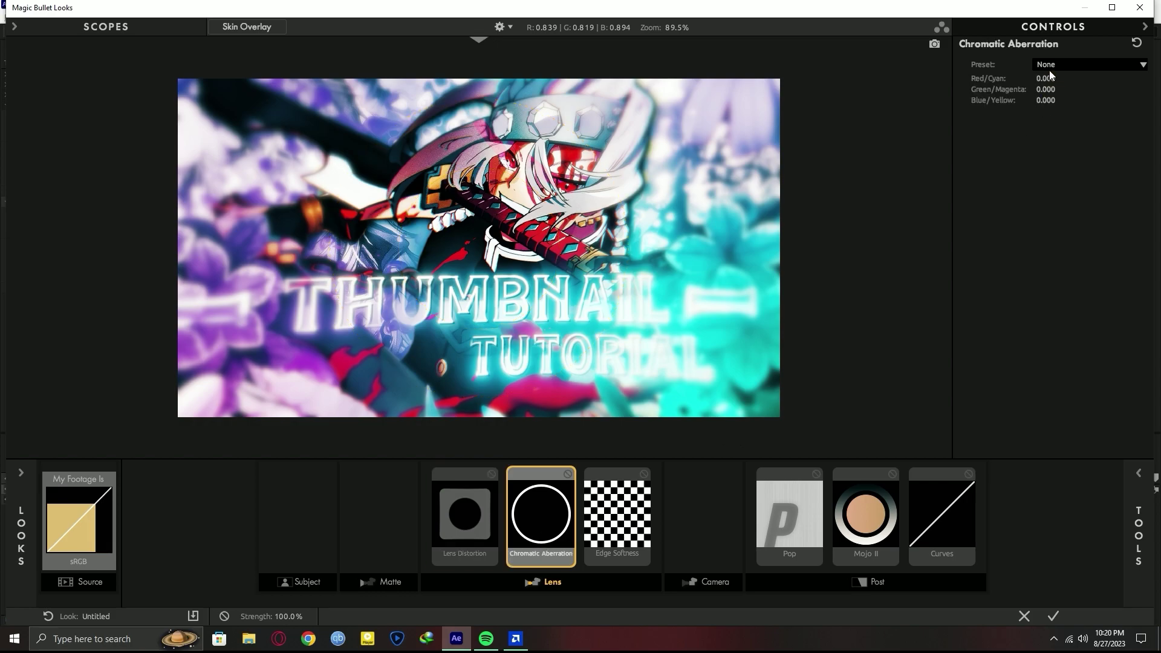
pyautogui.click(567, 473)
pyautogui.click(617, 514)
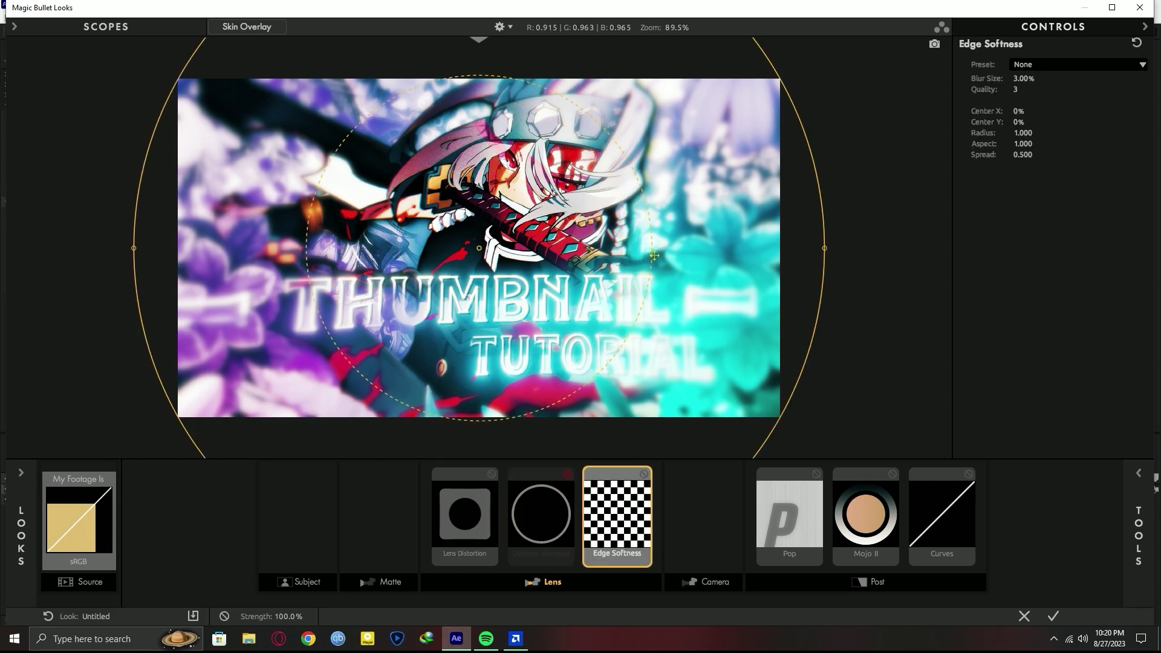
pyautogui.moveTo(658, 257); pyautogui.dragTo(753, 256)
pyautogui.moveTo(852, 257); pyautogui.dragTo(902, 259)
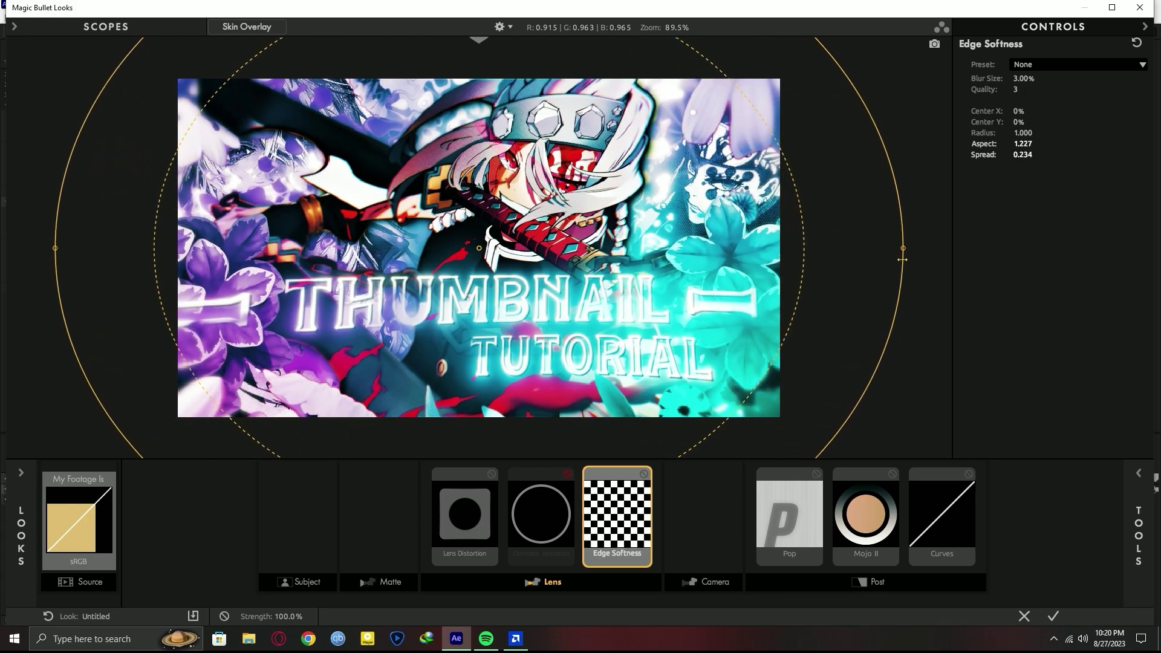
# Bypass the Mojo II grade.
pyautogui.scroll(-2, 902, 259)
pyautogui.click(875, 507)
pyautogui.click(892, 473)
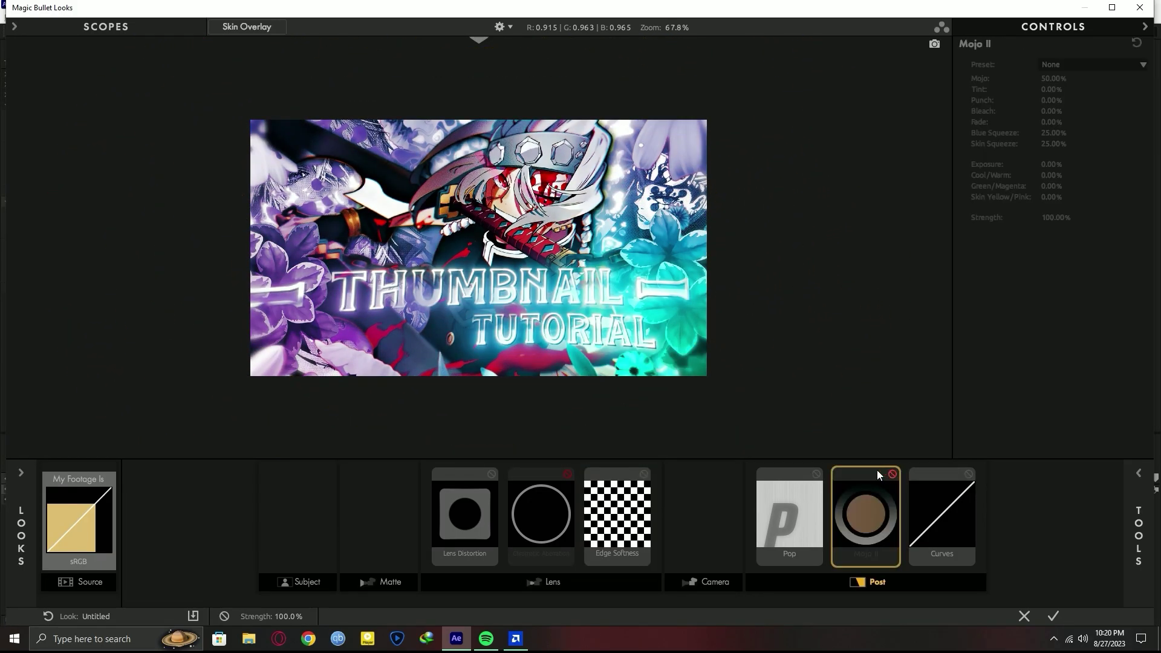
pyautogui.click(786, 547)
# Flatten the Edge Softness oval and set its blur size to 1.5%.
pyautogui.click(595, 495)
pyautogui.scroll(1, 508, 80)
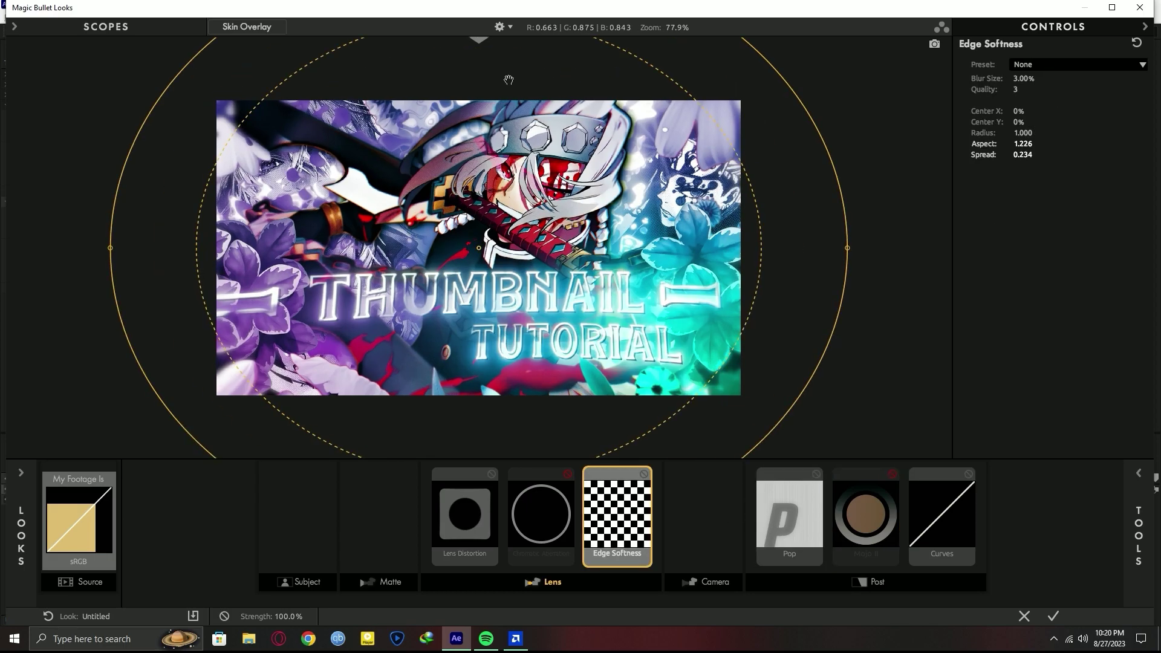
pyautogui.scroll(-2, 509, 80)
pyautogui.scroll(-1, 509, 79)
pyautogui.moveTo(479, 50); pyautogui.dragTo(482, 117)
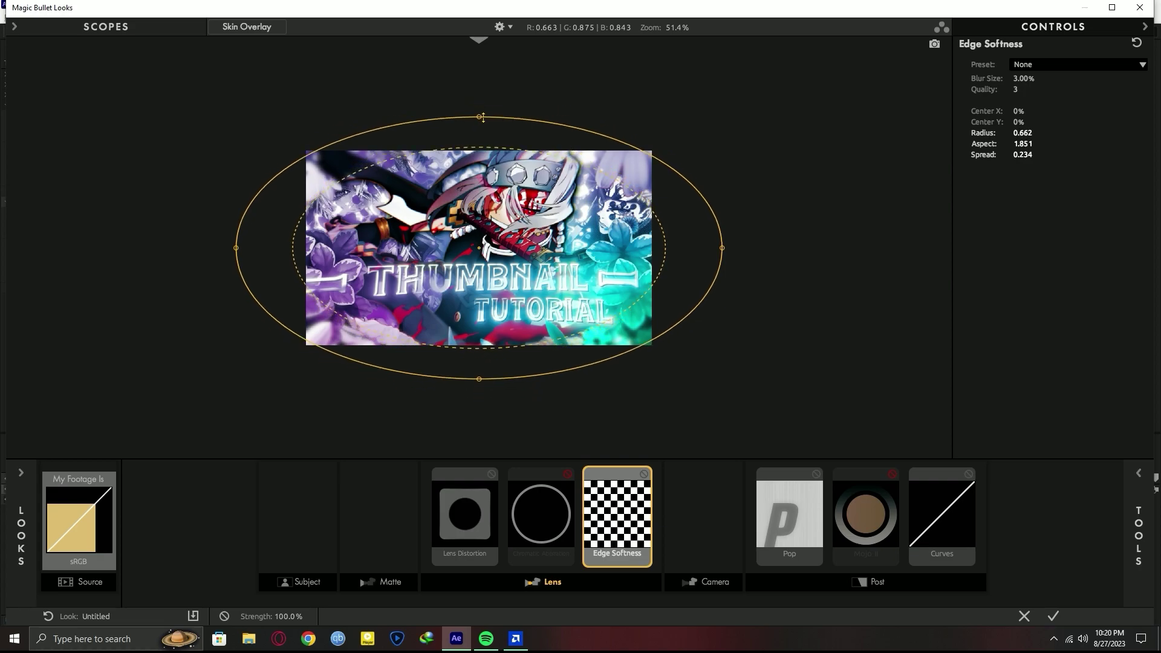
pyautogui.moveTo(1022, 79); pyautogui.dragTo(1021, 103)
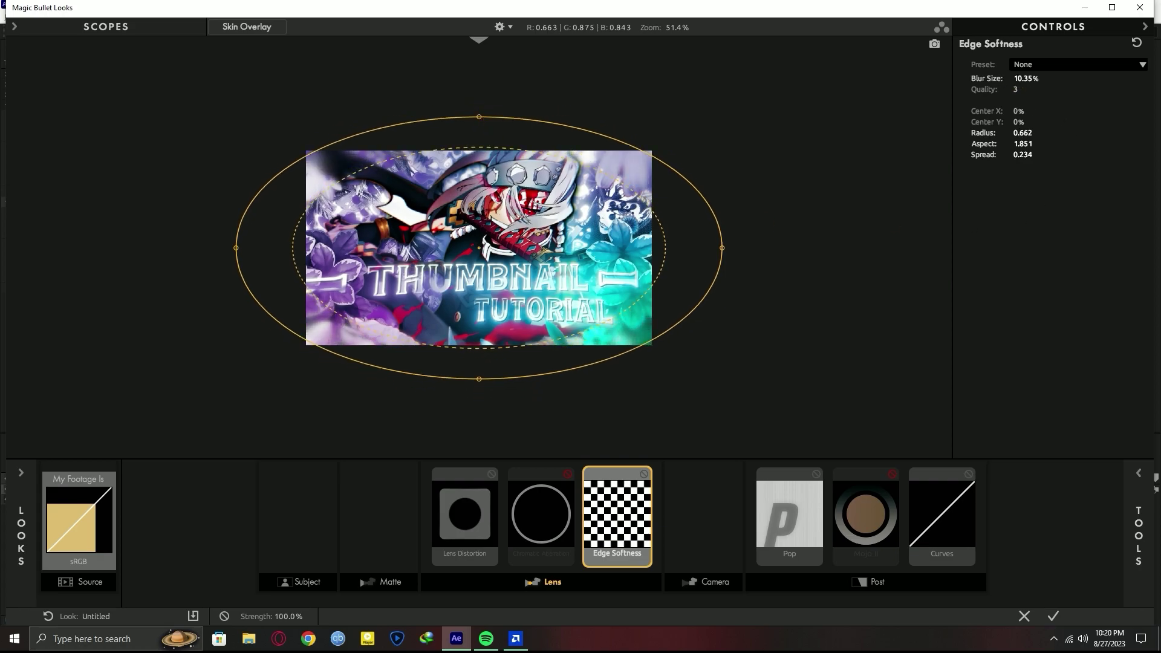
pyautogui.click(1021, 79)
pyautogui.write('1.5')
pyautogui.press('Return')
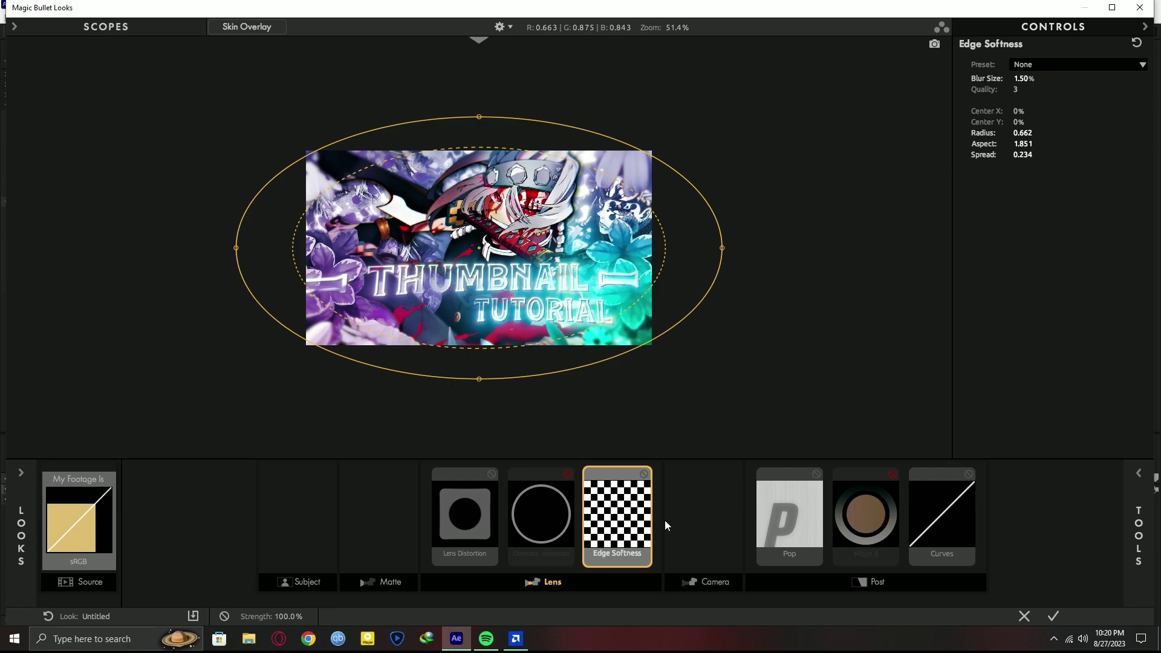
# Review the lens effect settings and switch the Pop effect off.
pyautogui.scroll(3, 462, 362)
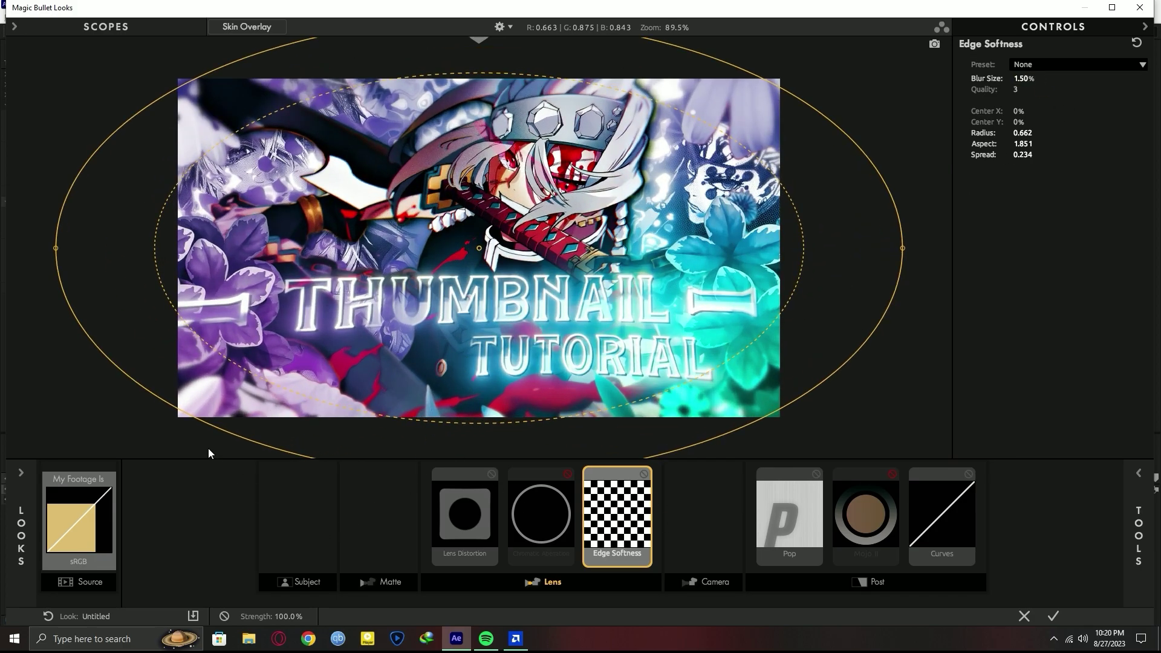
pyautogui.click(474, 528)
pyautogui.click(549, 516)
pyautogui.click(811, 519)
pyautogui.click(815, 474)
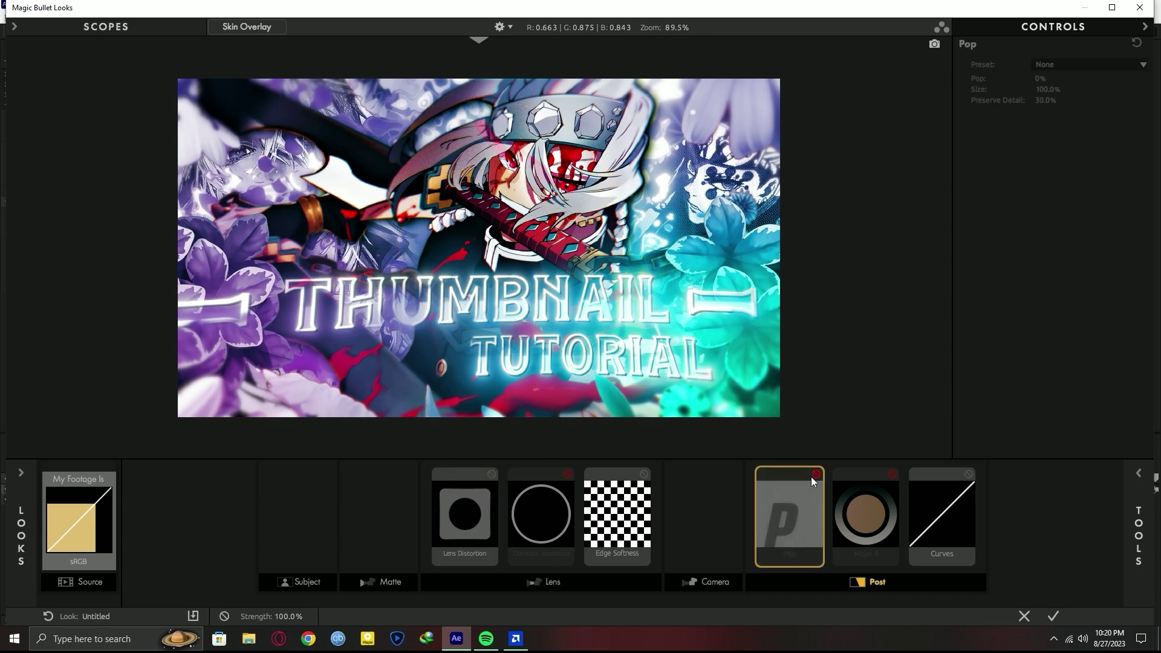
# Re-enable Pop with amount +100%, size 80% and Preserve Detail 100%.
pyautogui.click(814, 475)
pyautogui.click(1043, 78)
pyautogui.write('80')
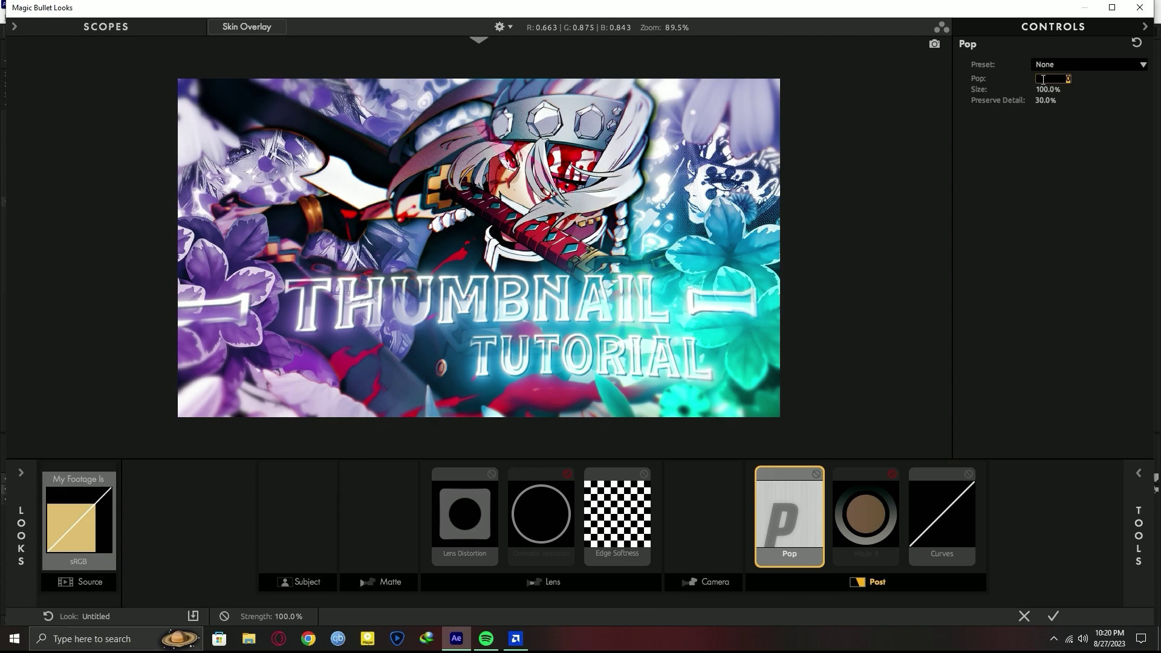
pyautogui.press('Tab')
pyautogui.press('Return')
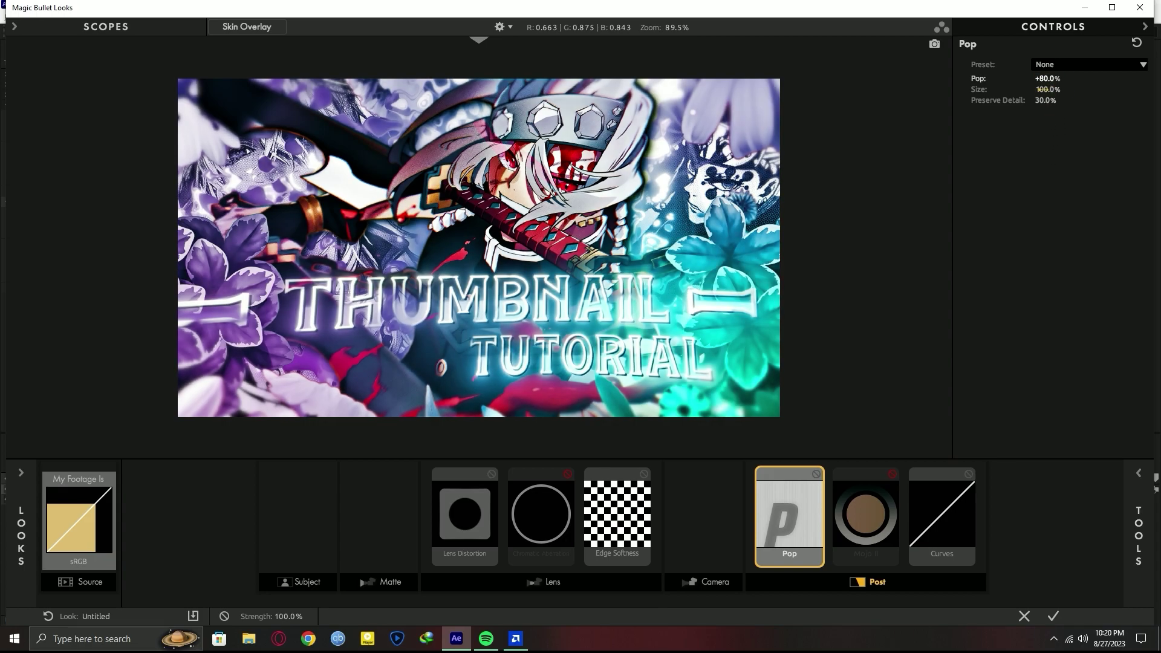
pyautogui.moveTo(1047, 78); pyautogui.dragTo(1082, 78)
pyautogui.click(1053, 89)
pyautogui.write('80')
pyautogui.press('Tab')
pyautogui.write('100')
pyautogui.press('Return')
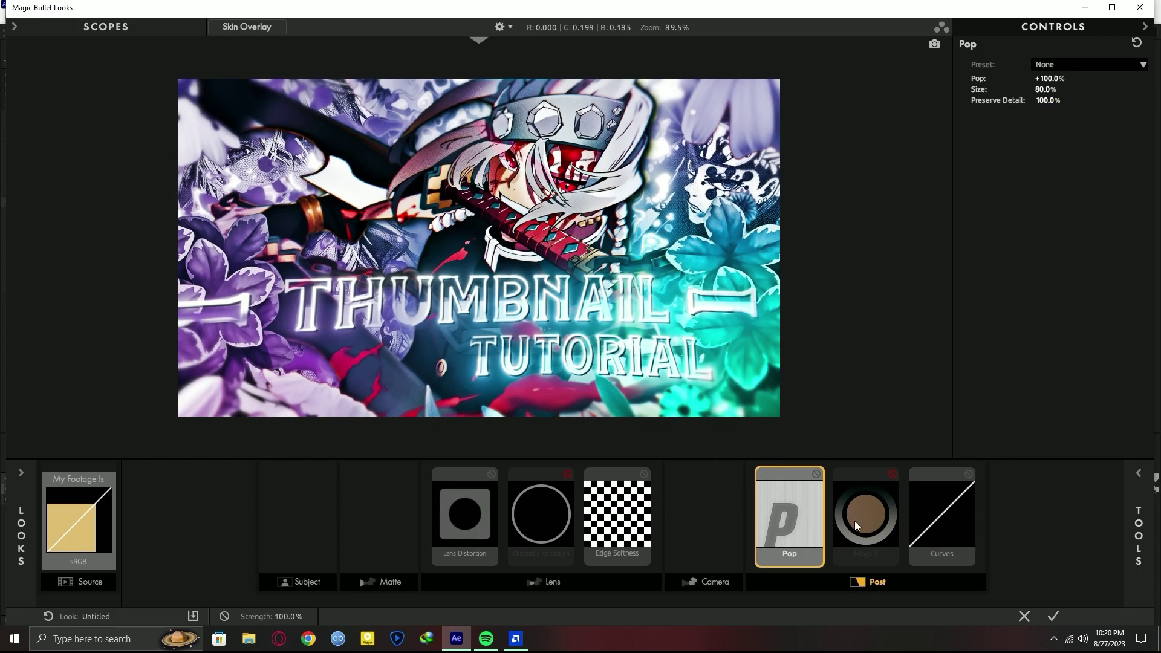
# Turn Mojo II back on and audition the Caravan, Blue Squeeze Indigo and Blue presets.
pyautogui.click(865, 514)
pyautogui.click(892, 473)
pyautogui.click(1064, 65)
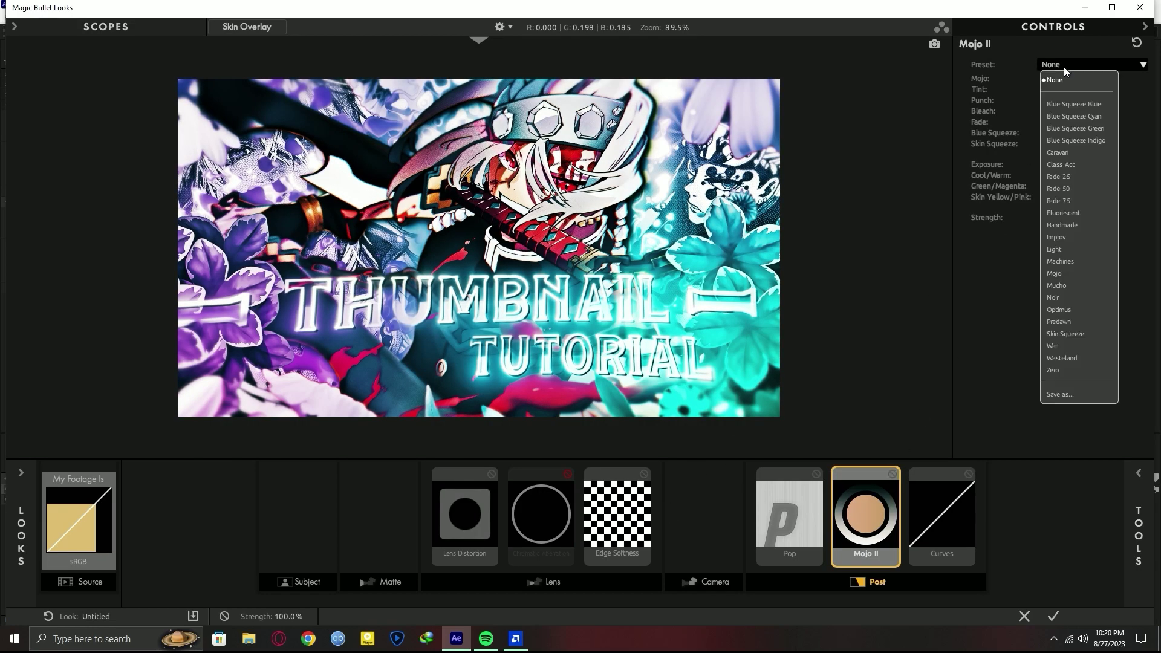
pyautogui.click(1058, 153)
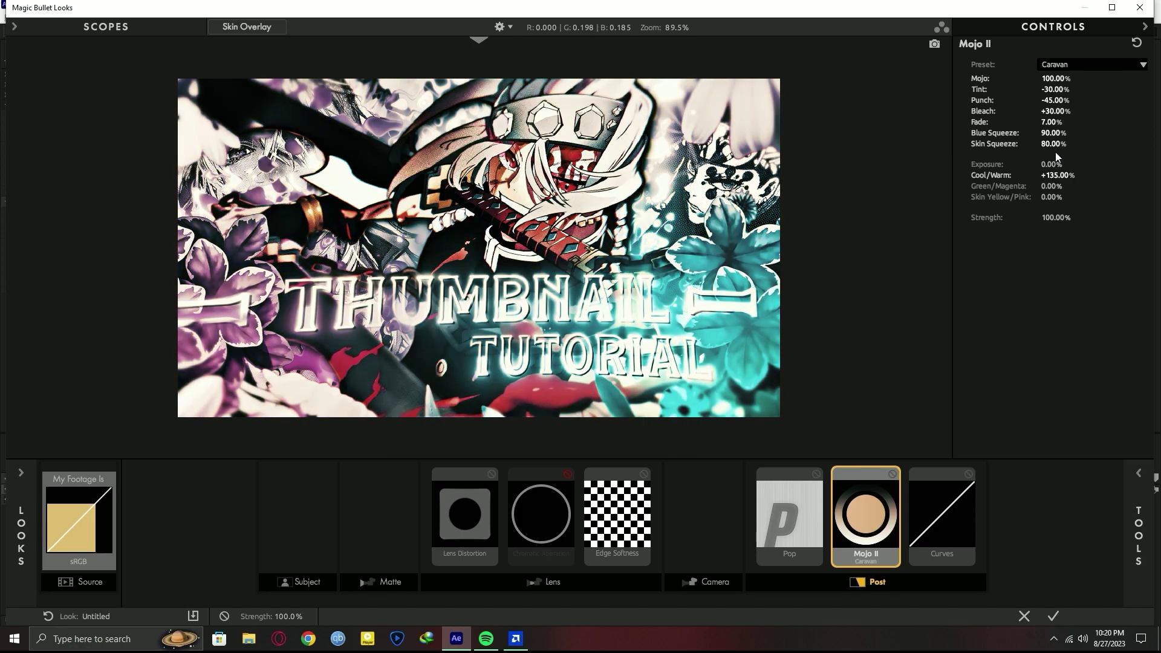
pyautogui.click(1062, 65)
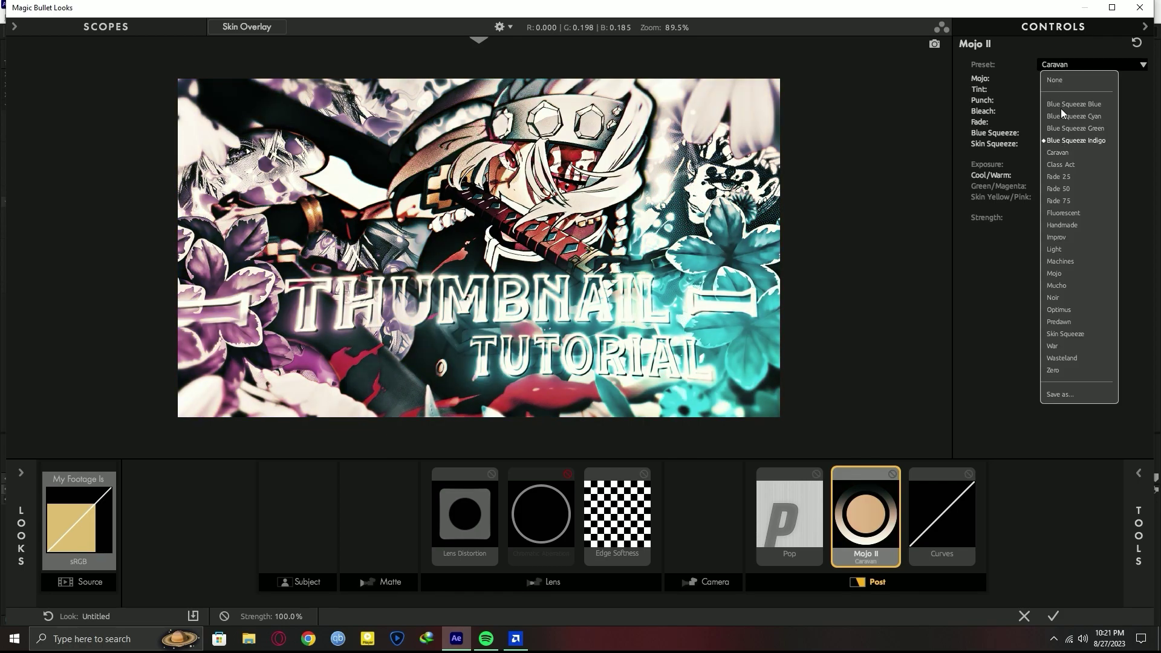
pyautogui.click(1063, 115)
pyautogui.click(1065, 64)
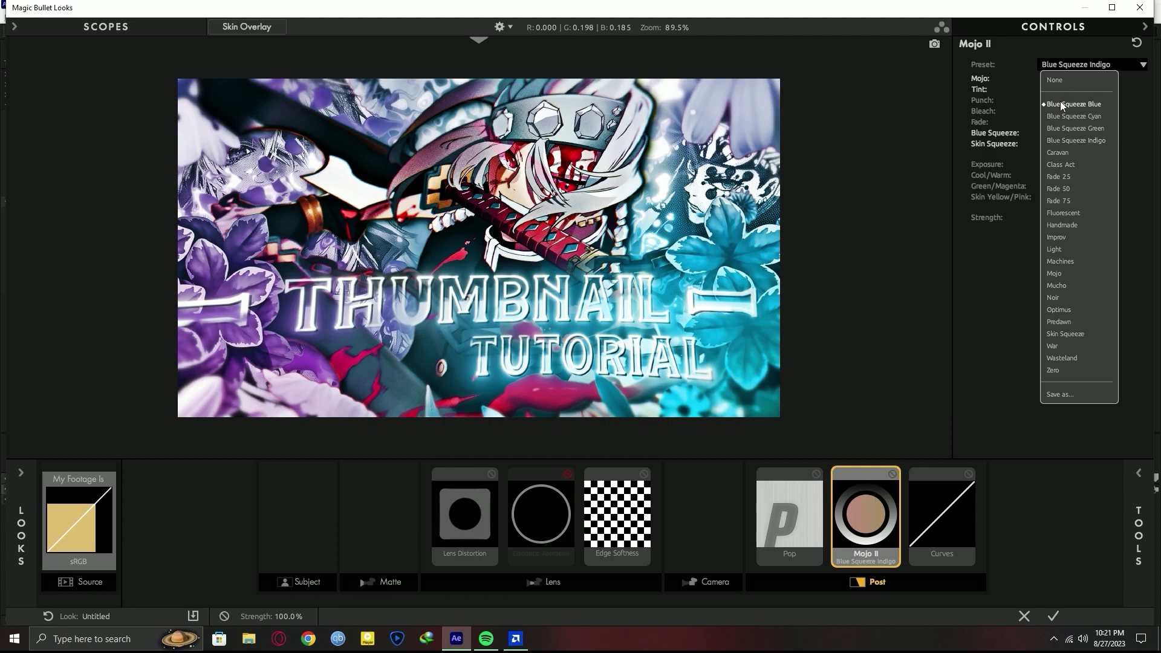
pyautogui.click(1062, 103)
pyautogui.click(1071, 65)
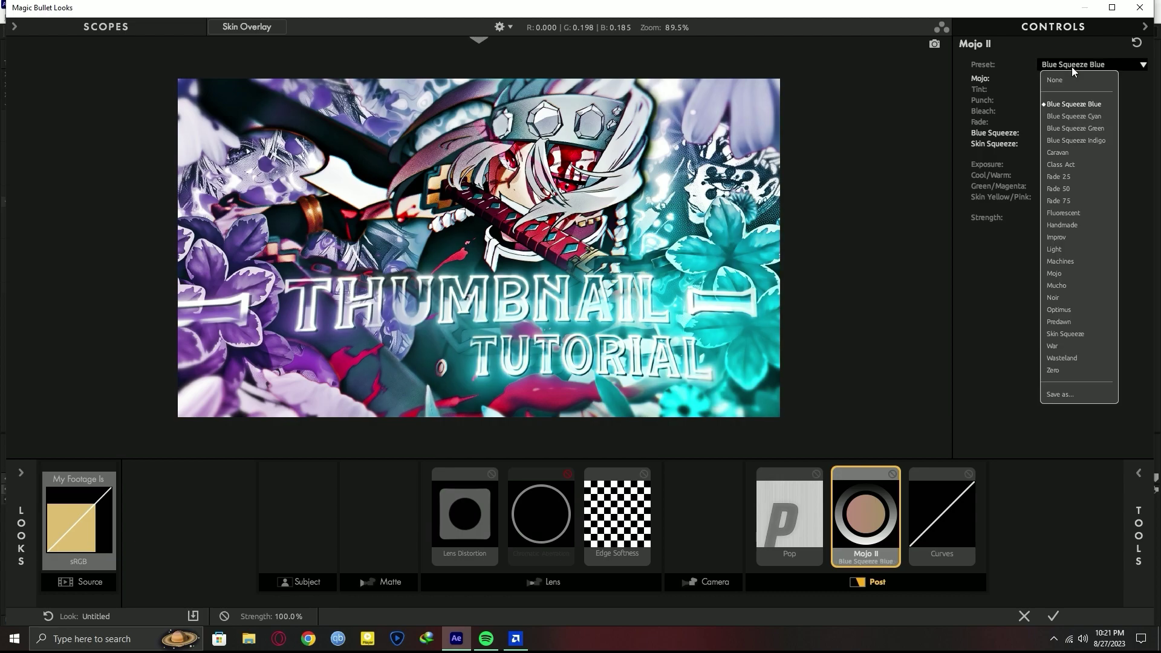
pyautogui.click(1066, 140)
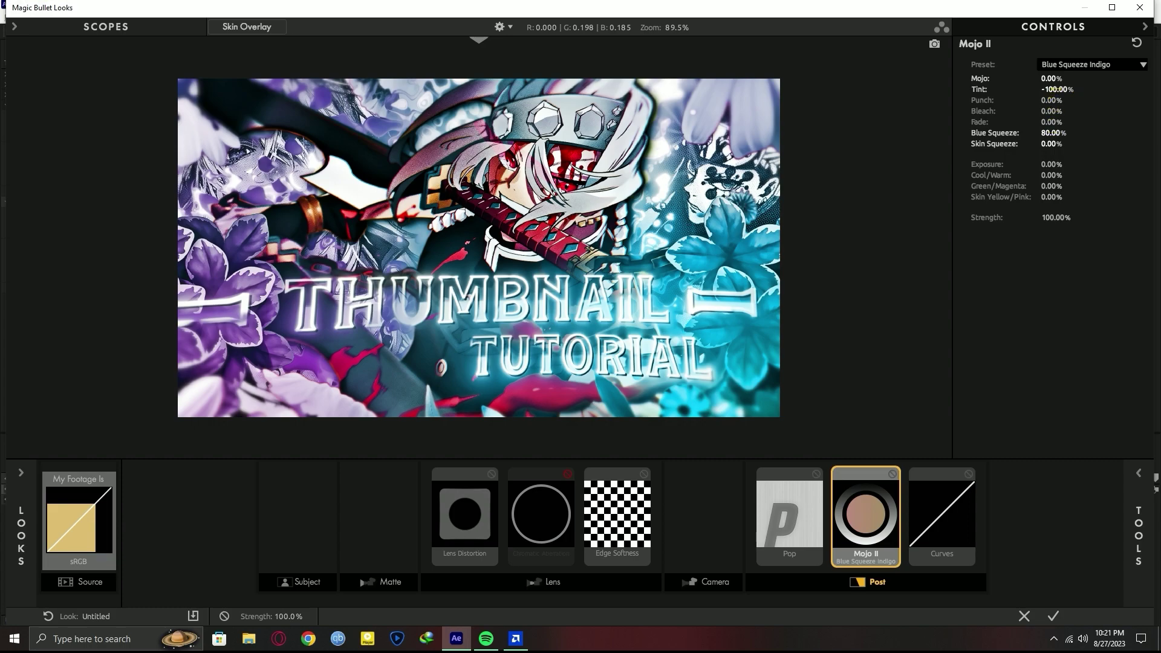
# Audition Fade 75, Blue Squeeze Cyan and Blue, then settle on Blue Squeeze Indigo.
pyautogui.click(1058, 69)
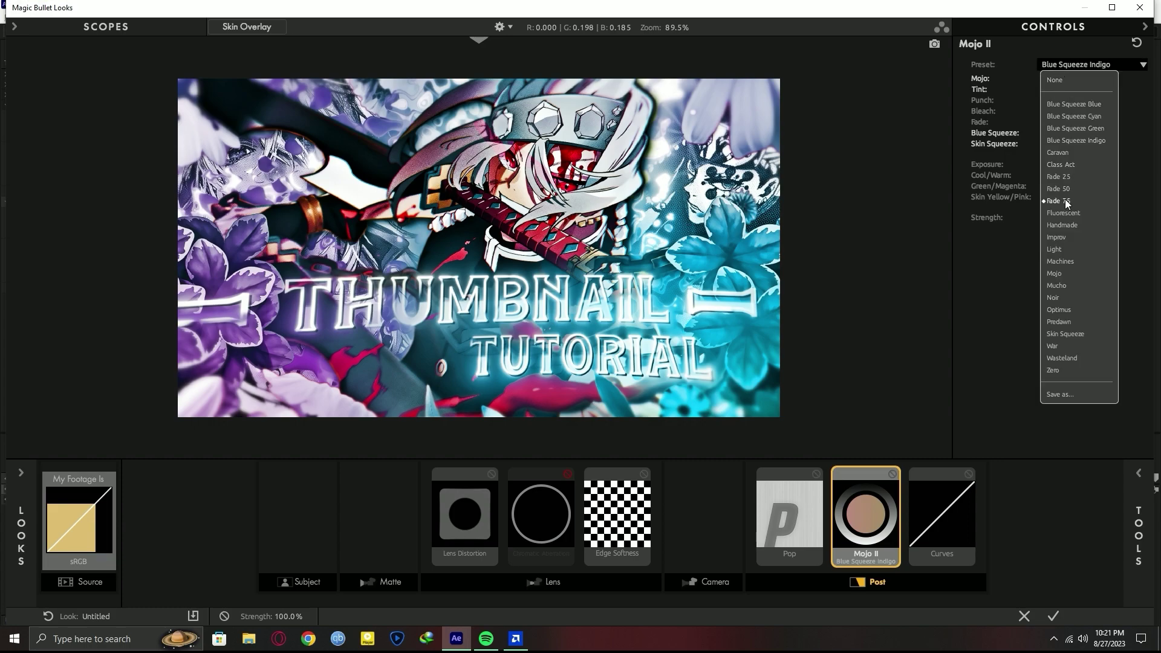
pyautogui.click(1064, 198)
pyautogui.click(1080, 65)
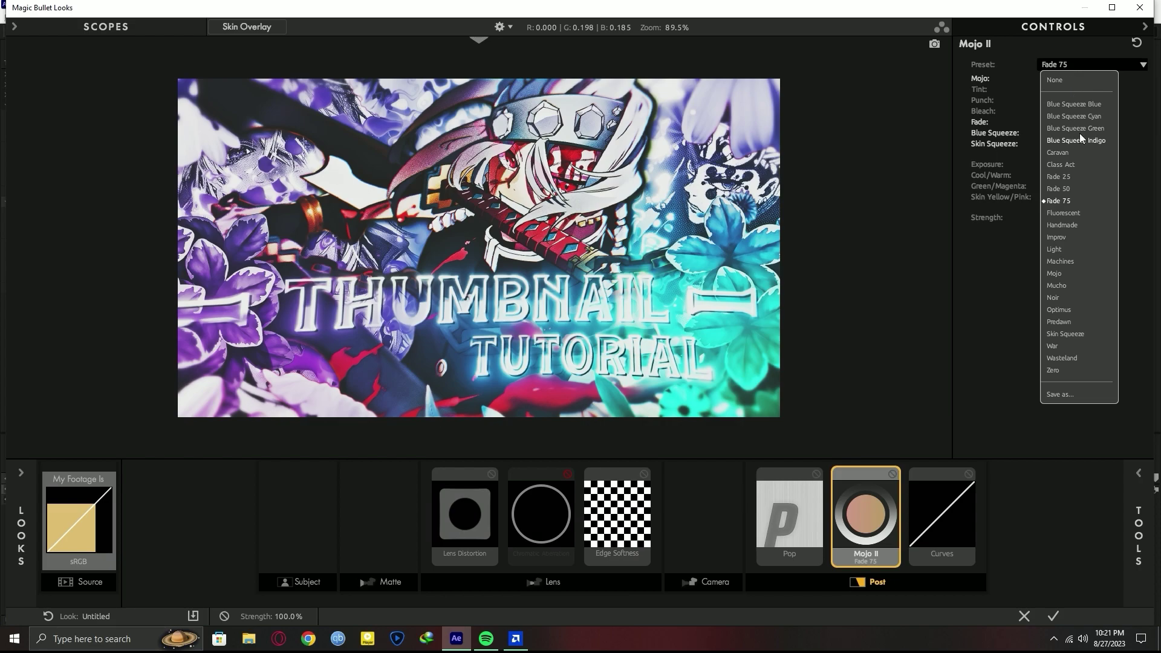
pyautogui.click(1080, 115)
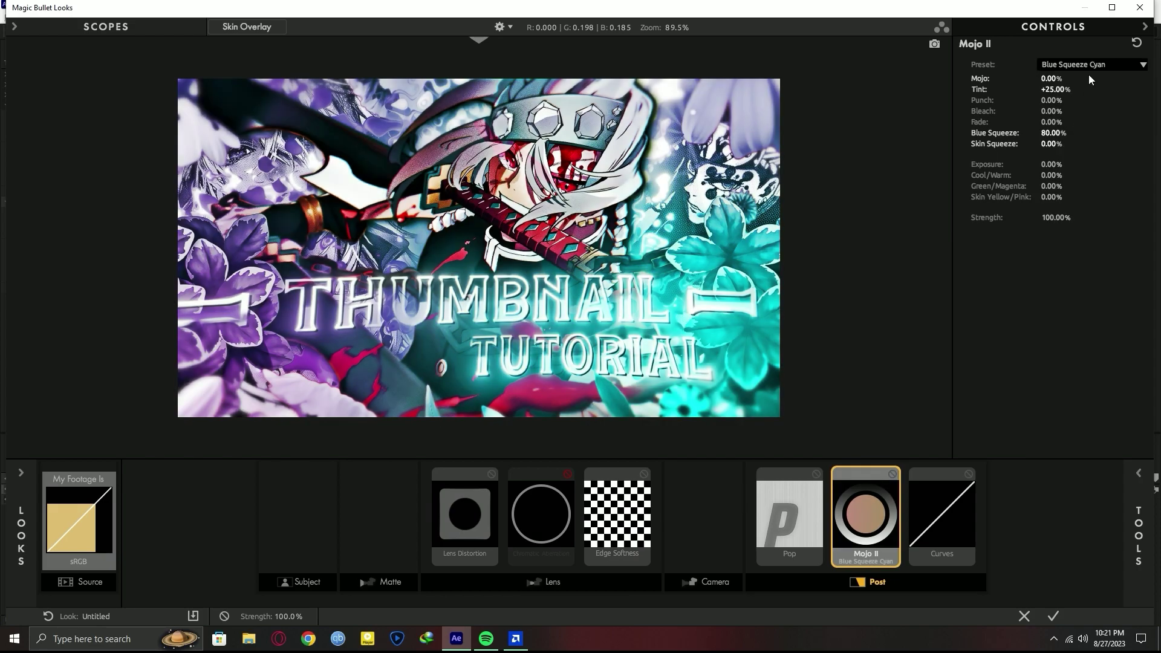
pyautogui.click(1087, 67)
pyautogui.click(1075, 104)
pyautogui.click(1076, 64)
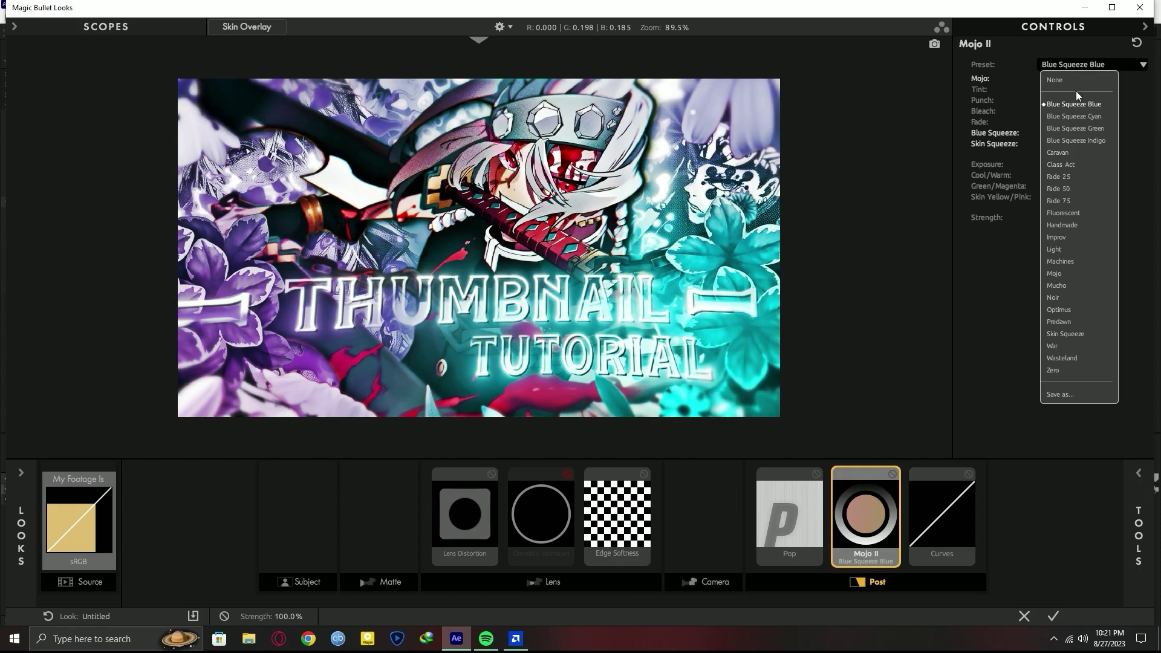
pyautogui.click(1077, 144)
pyautogui.click(940, 541)
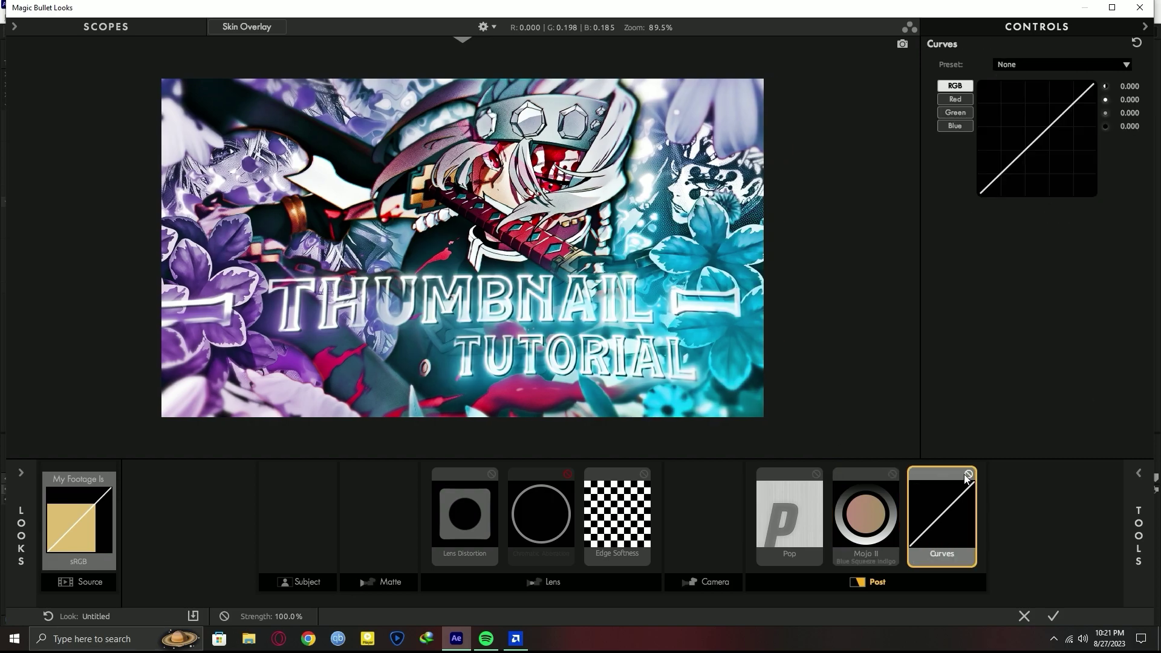
# Bend the RGB curve into a slight S, apply the look, and open Pre-comp 4.
pyautogui.moveTo(1067, 112)
pyautogui.mouseDown()
pyautogui.moveTo(1079, 100)
pyautogui.moveTo(1070, 91)
pyautogui.mouseUp()
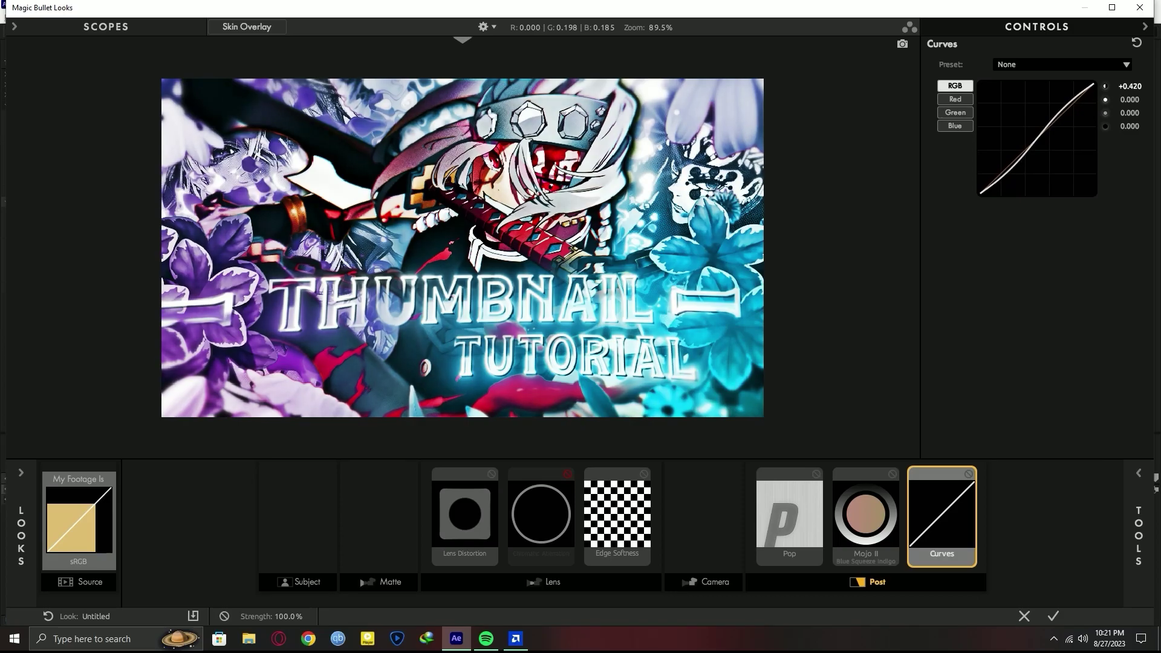
pyautogui.click(1052, 614)
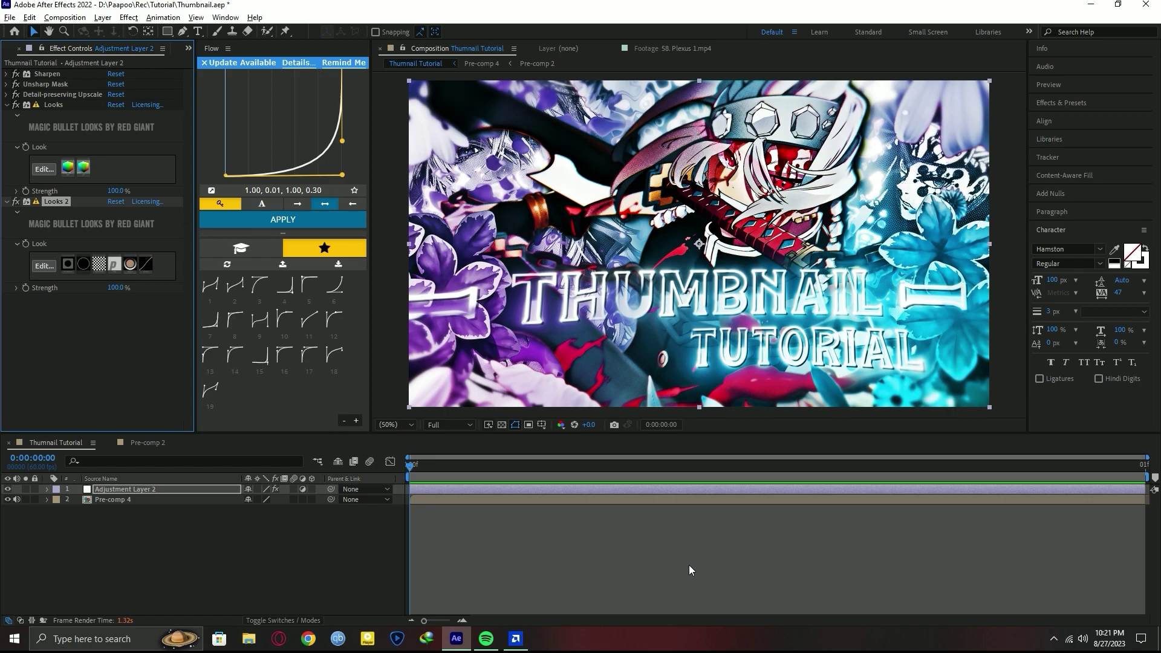
pyautogui.doubleClick(573, 499)
# Set the flowers layer's 4-Color Gradient Color 1 to 6201B4 and Color 3 to AE0BAE.
pyautogui.click(804, 551)
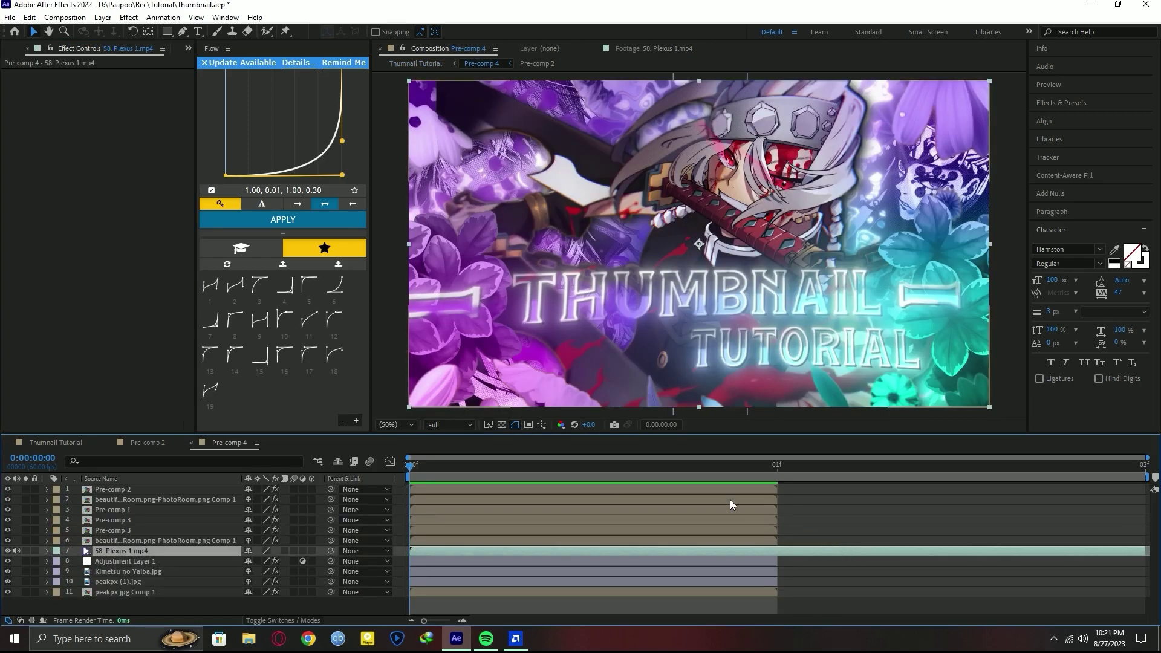
pyautogui.click(109, 499)
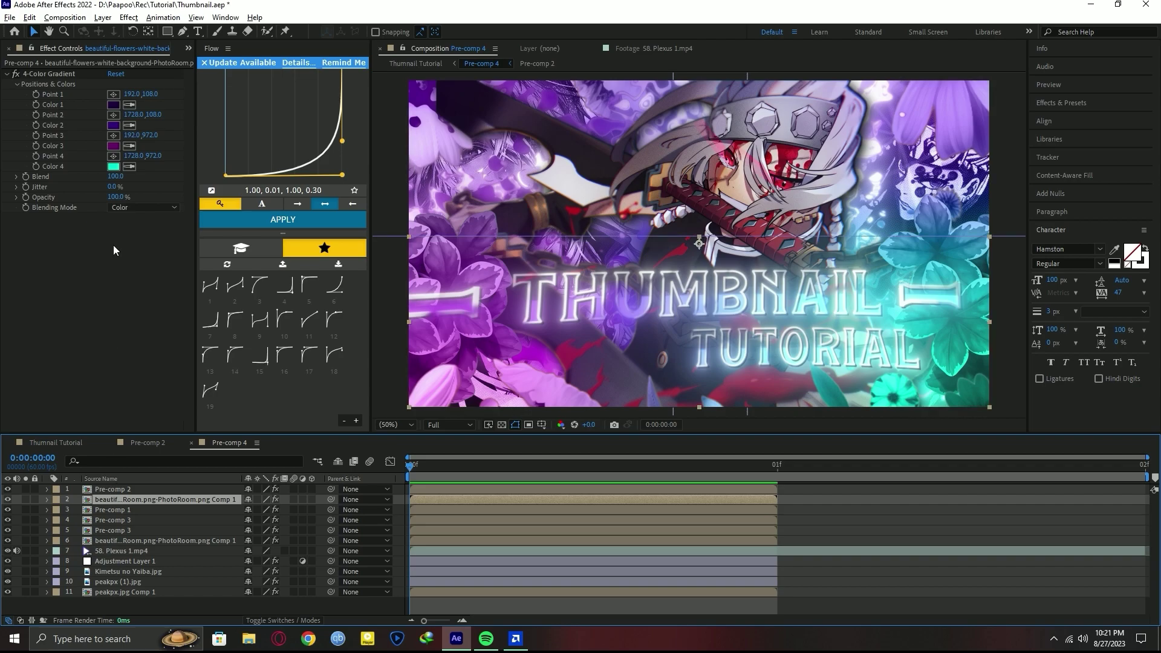
pyautogui.click(114, 104)
pyautogui.click(246, 282)
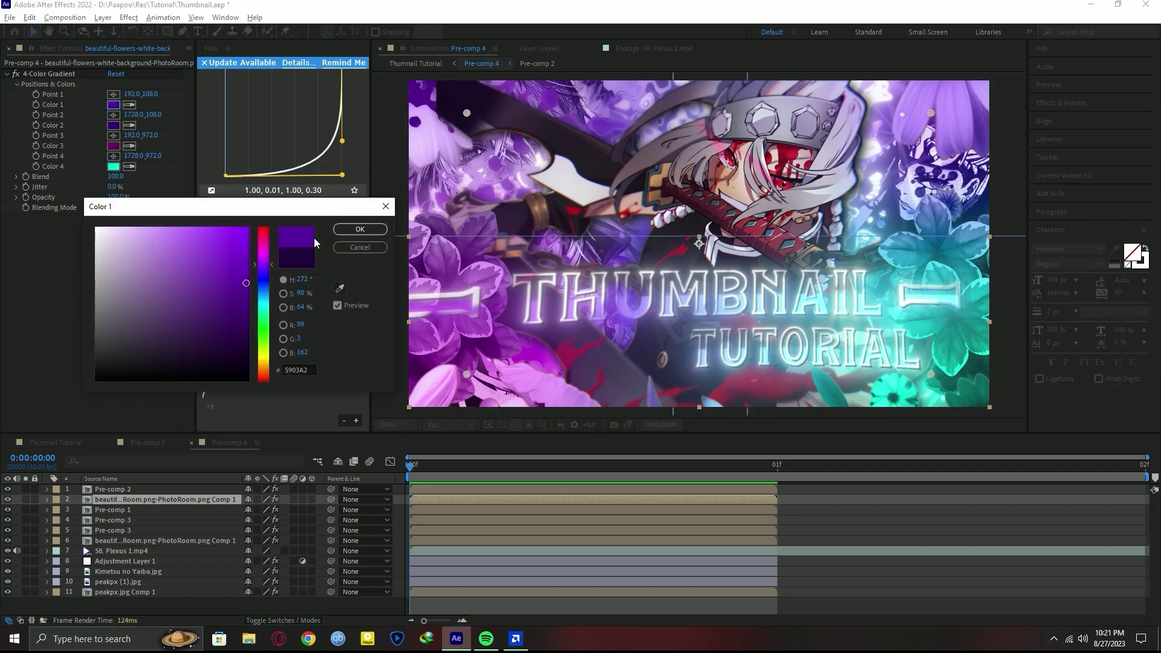
pyautogui.click(247, 272)
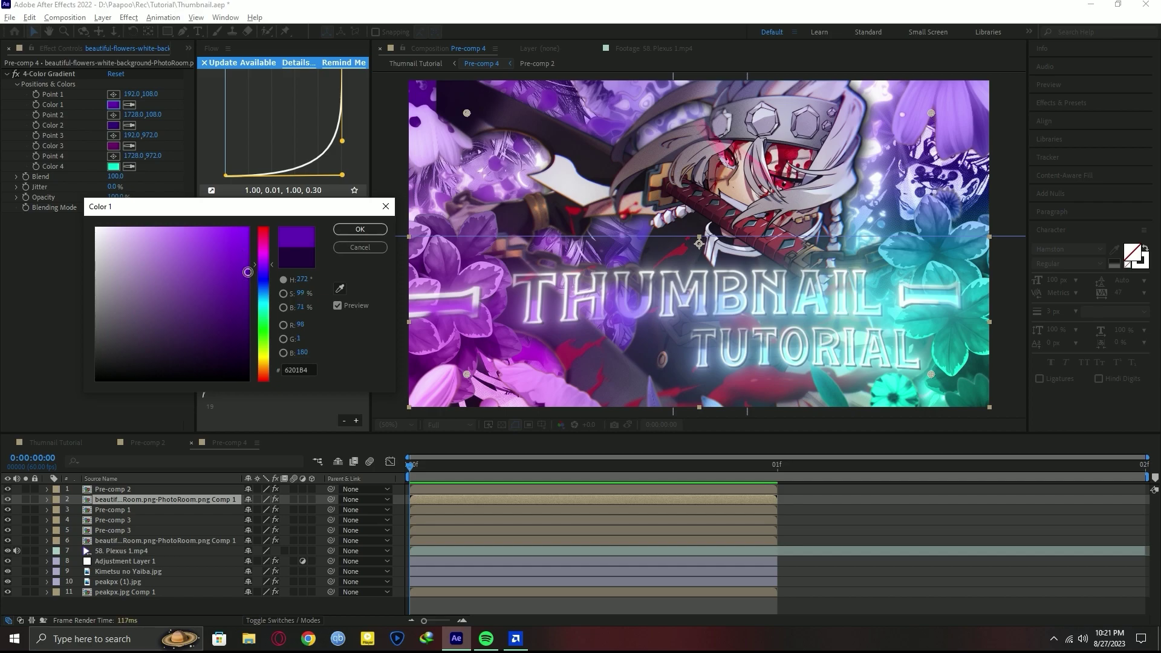
pyautogui.click(351, 233)
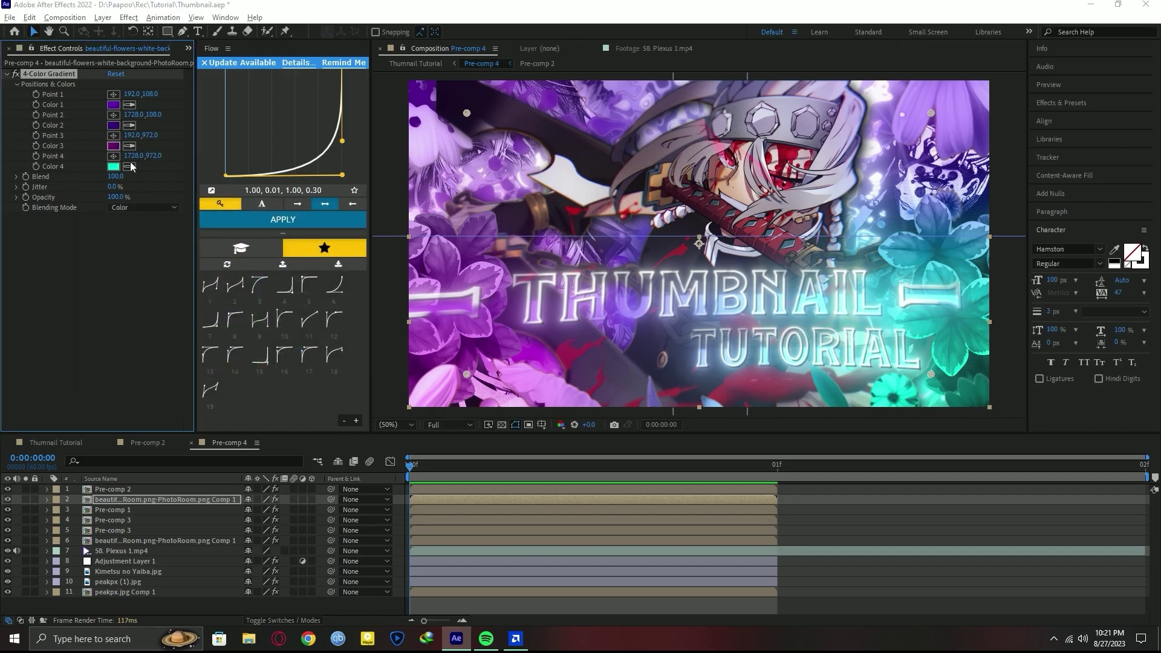
pyautogui.click(113, 145)
pyautogui.click(240, 275)
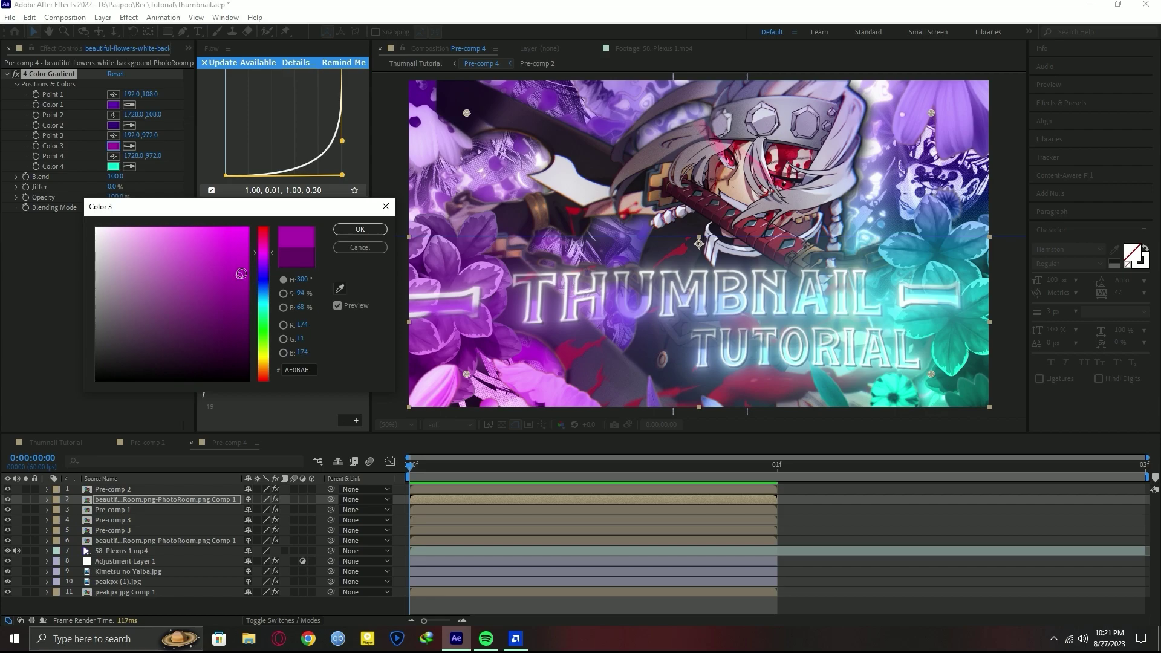
pyautogui.click(360, 229)
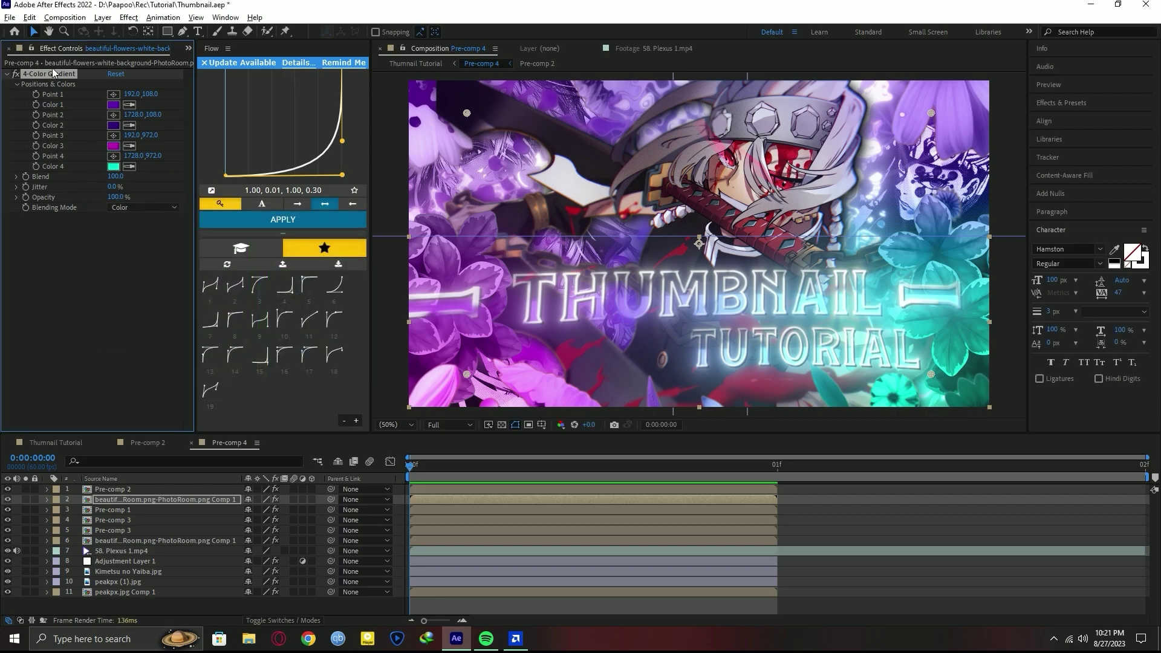
# Inspect the other layers' gradient effects, then return to the Thumnail Tutorial comp.
pyautogui.click(123, 499)
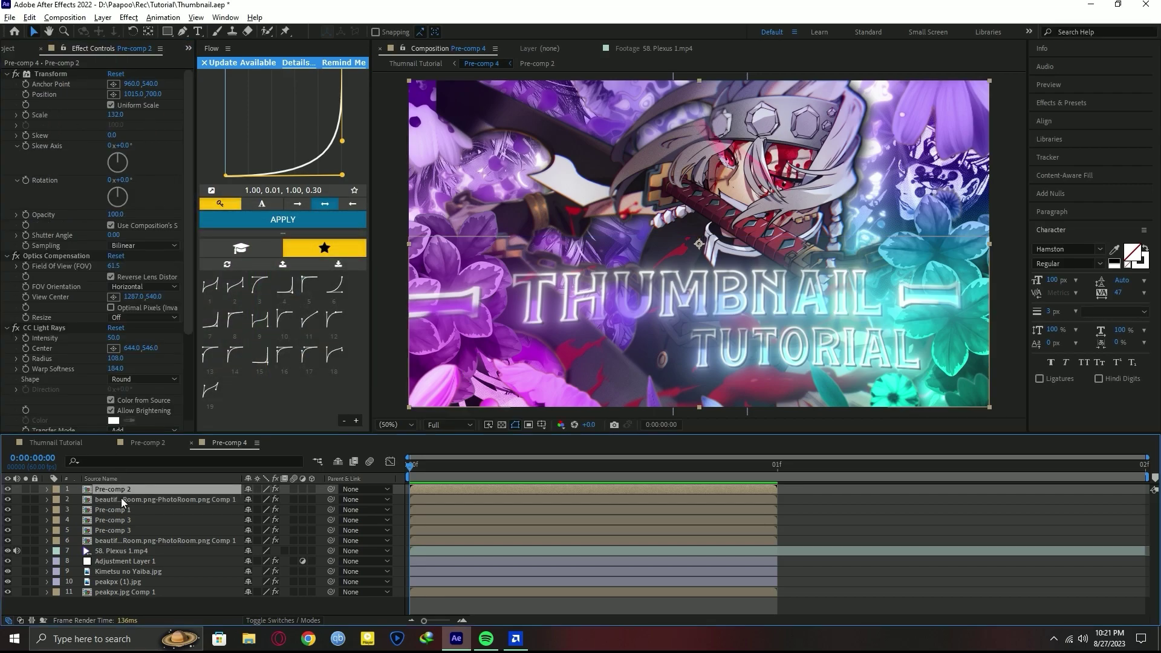
pyautogui.click(118, 513)
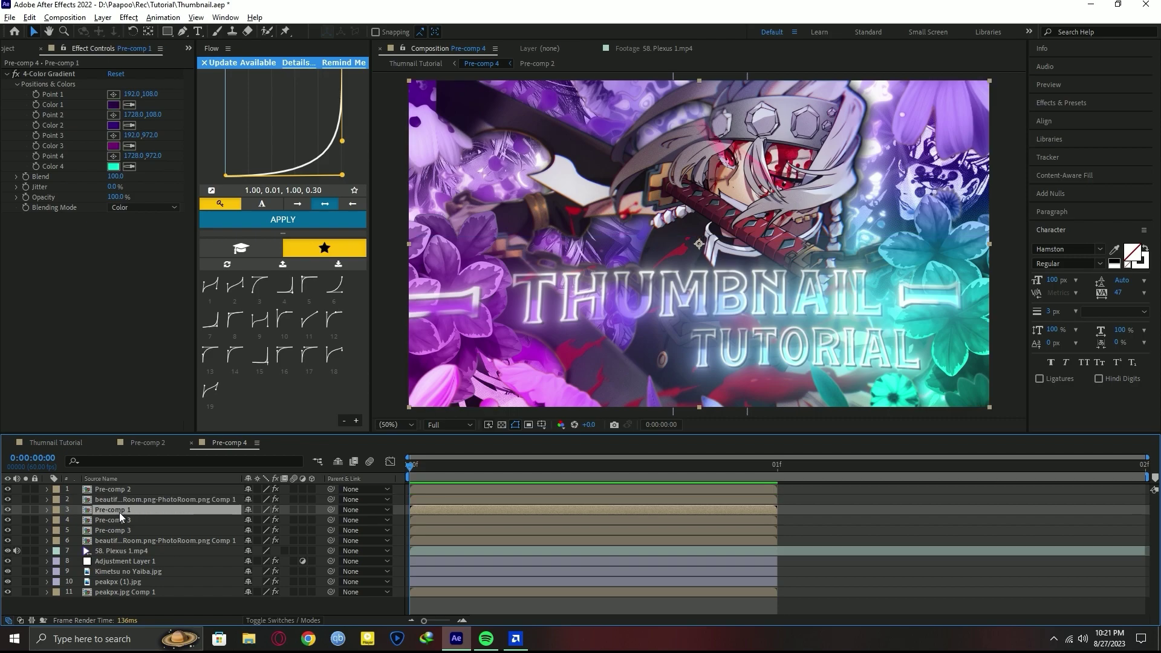
pyautogui.click(142, 541)
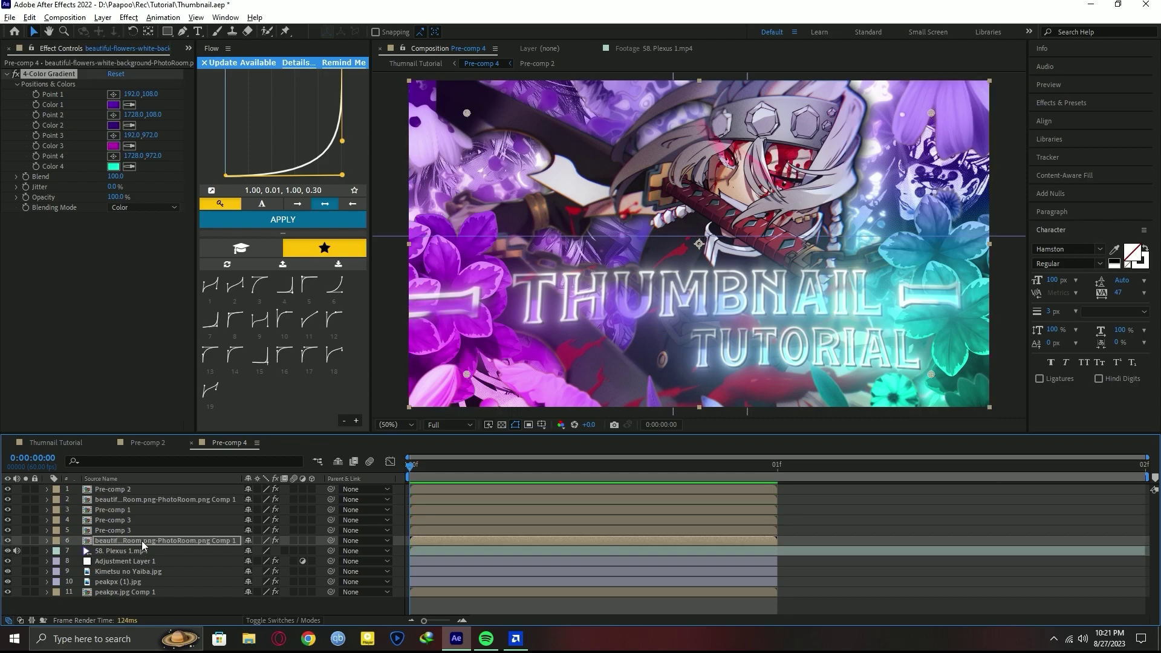
pyautogui.click(124, 531)
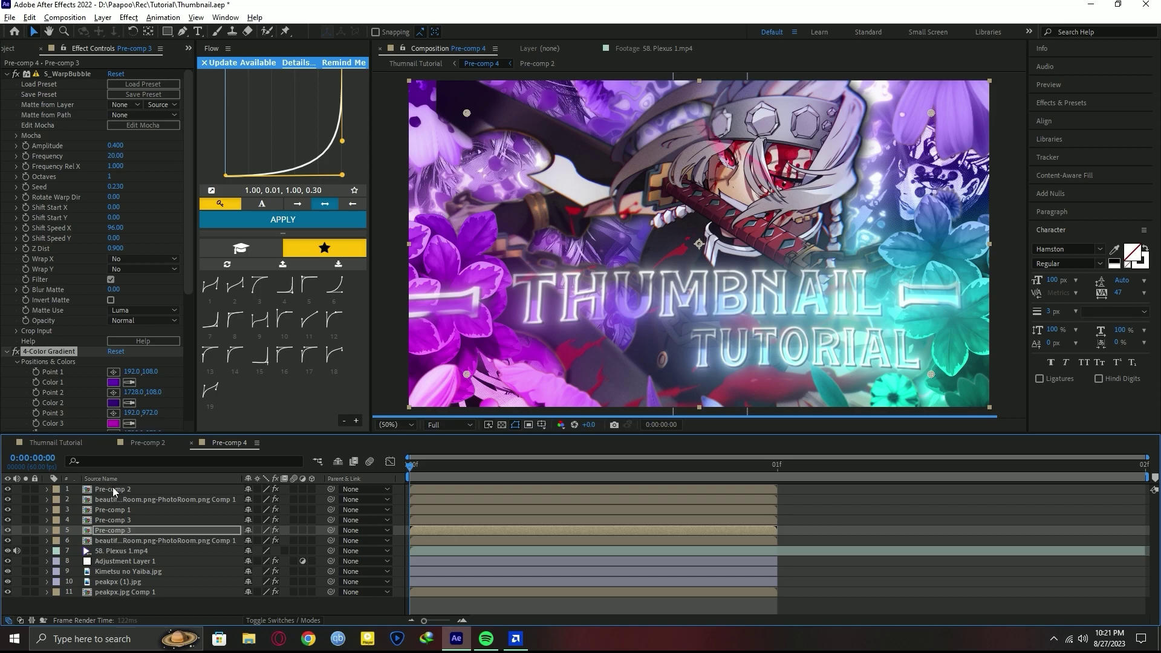
pyautogui.scroll(-4, 76, 317)
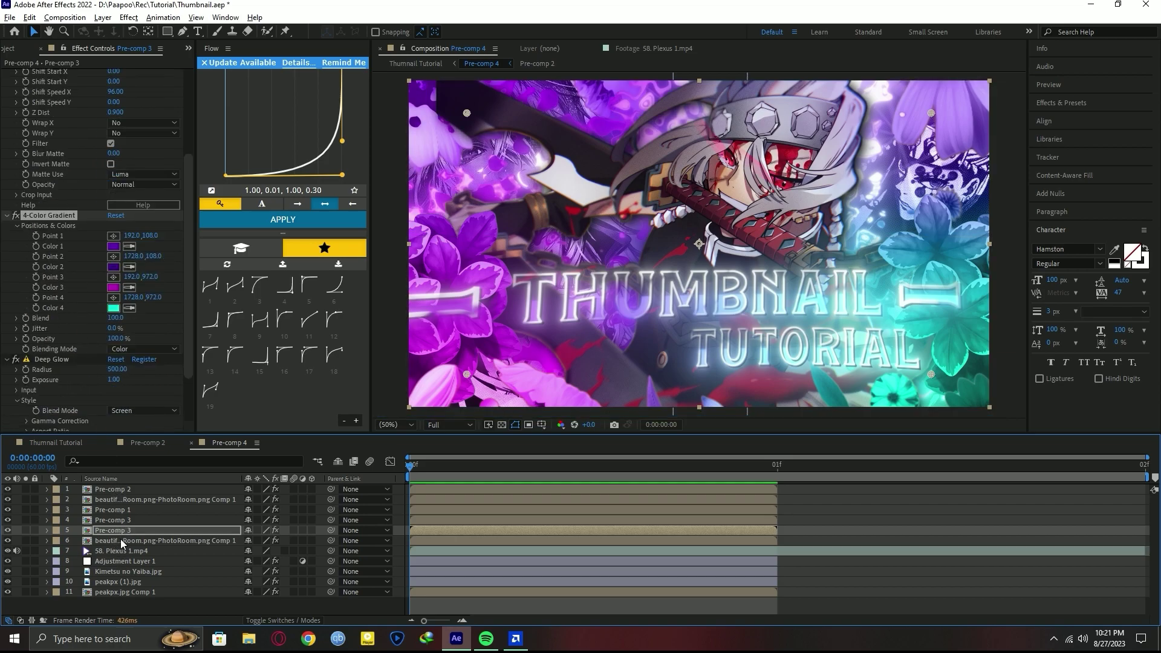
pyautogui.click(121, 541)
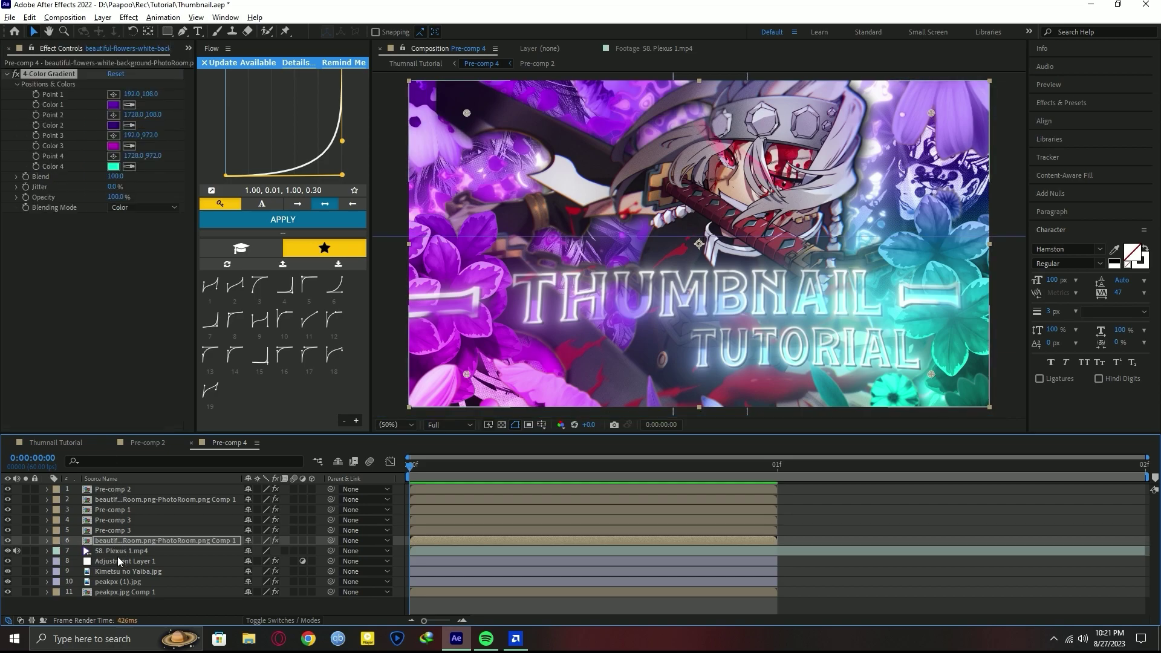
pyautogui.click(118, 563)
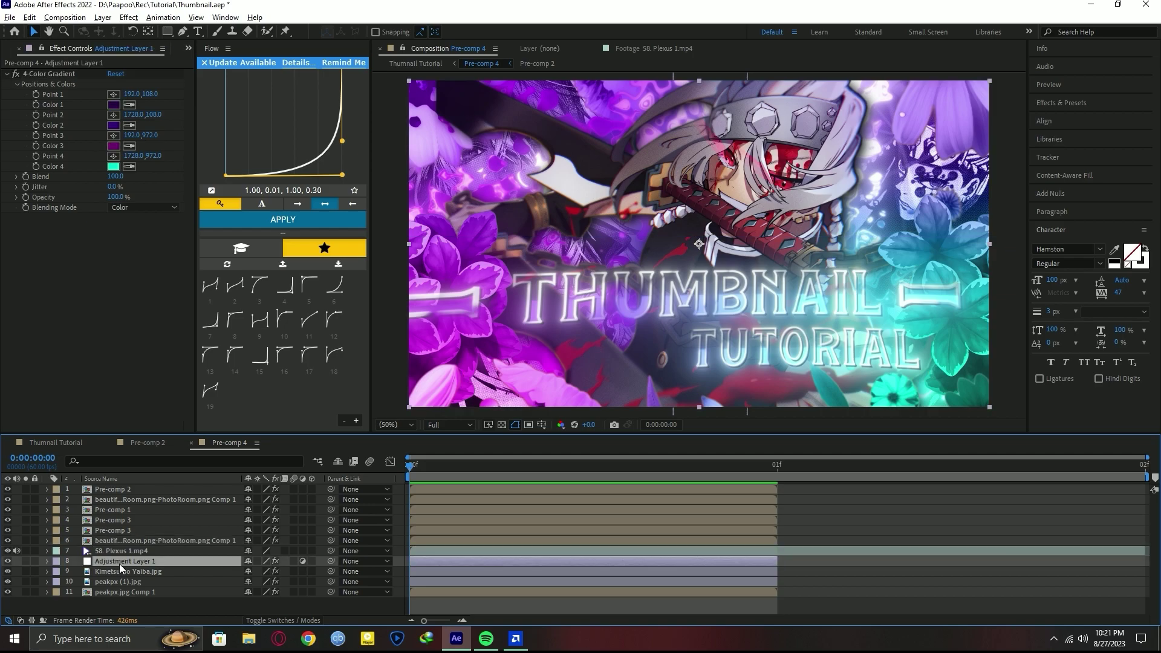
pyautogui.click(70, 442)
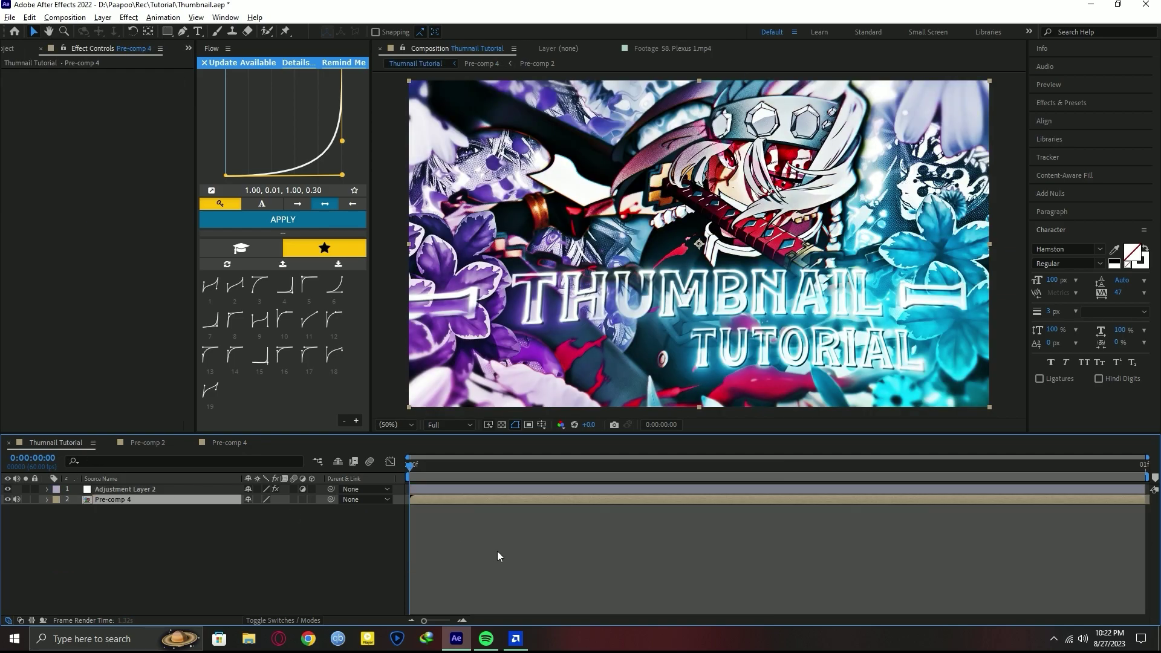
# Switch off the Pop tool in the Looks 2 grade and apply it.
pyautogui.click(466, 489)
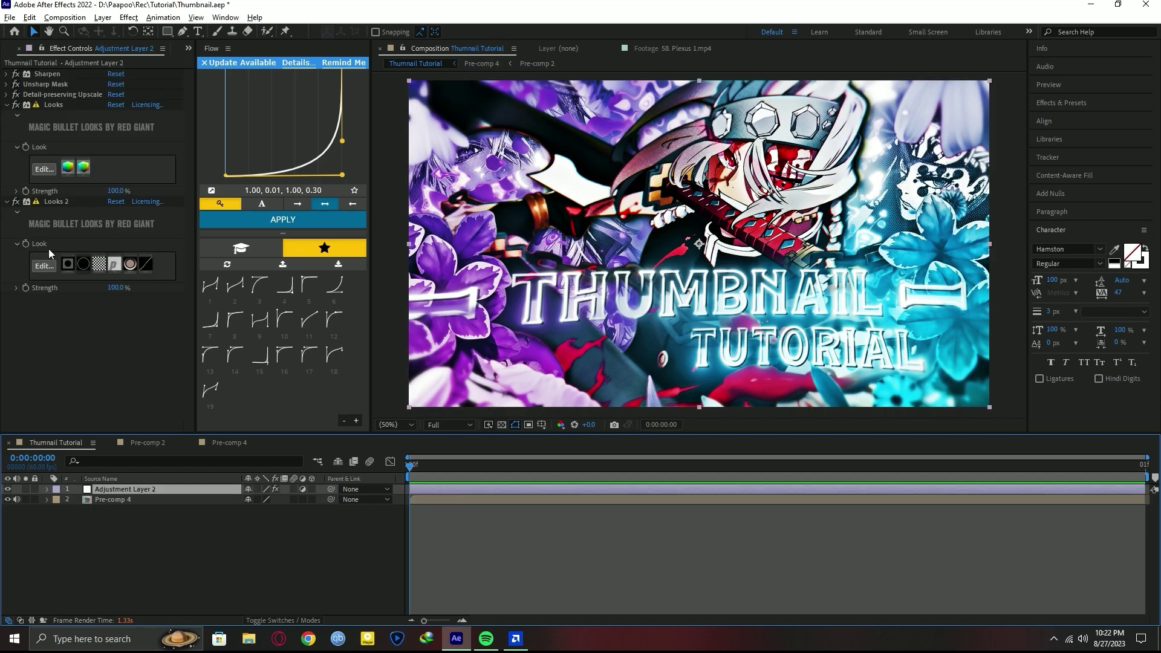
pyautogui.click(40, 271)
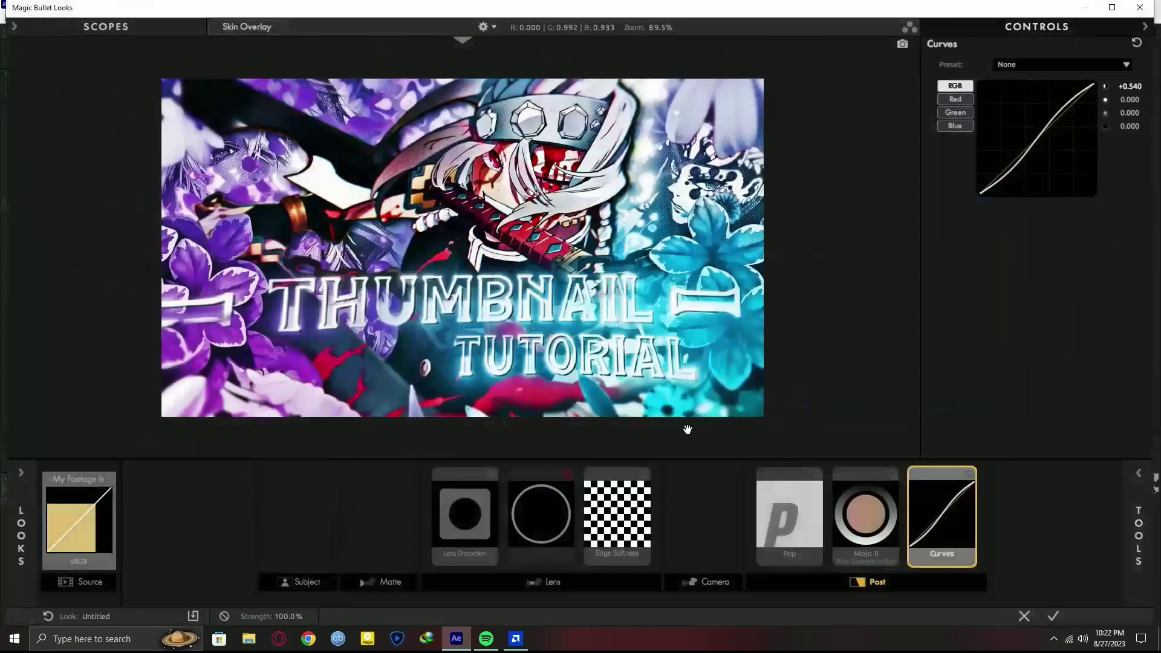
pyautogui.click(891, 475)
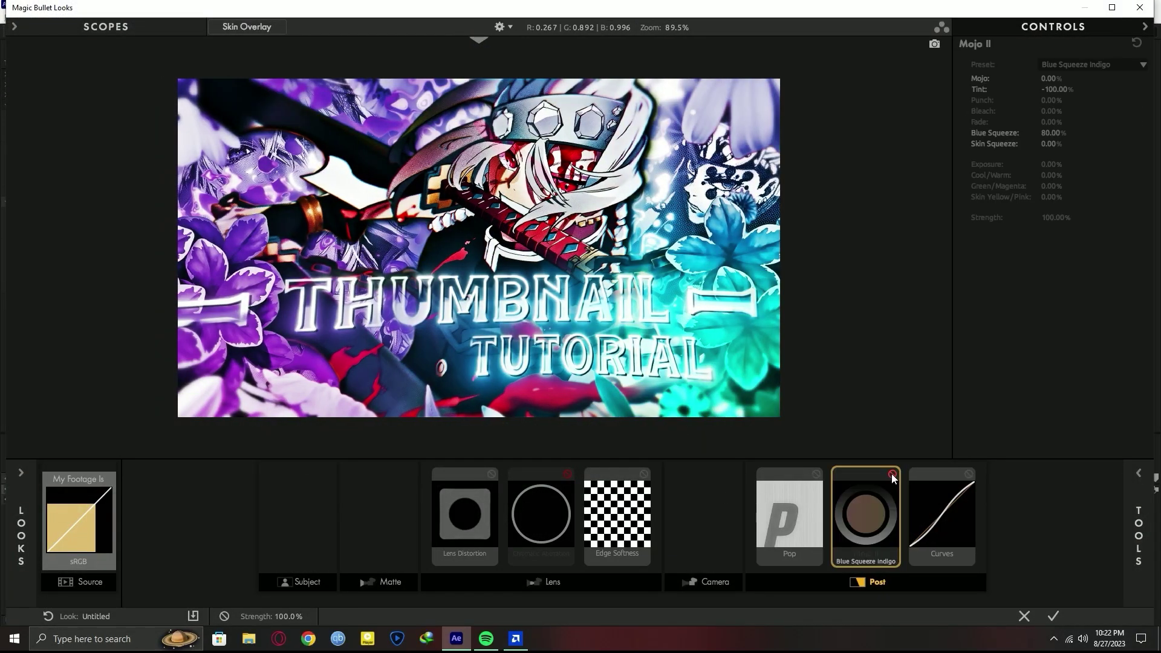
pyautogui.click(892, 475)
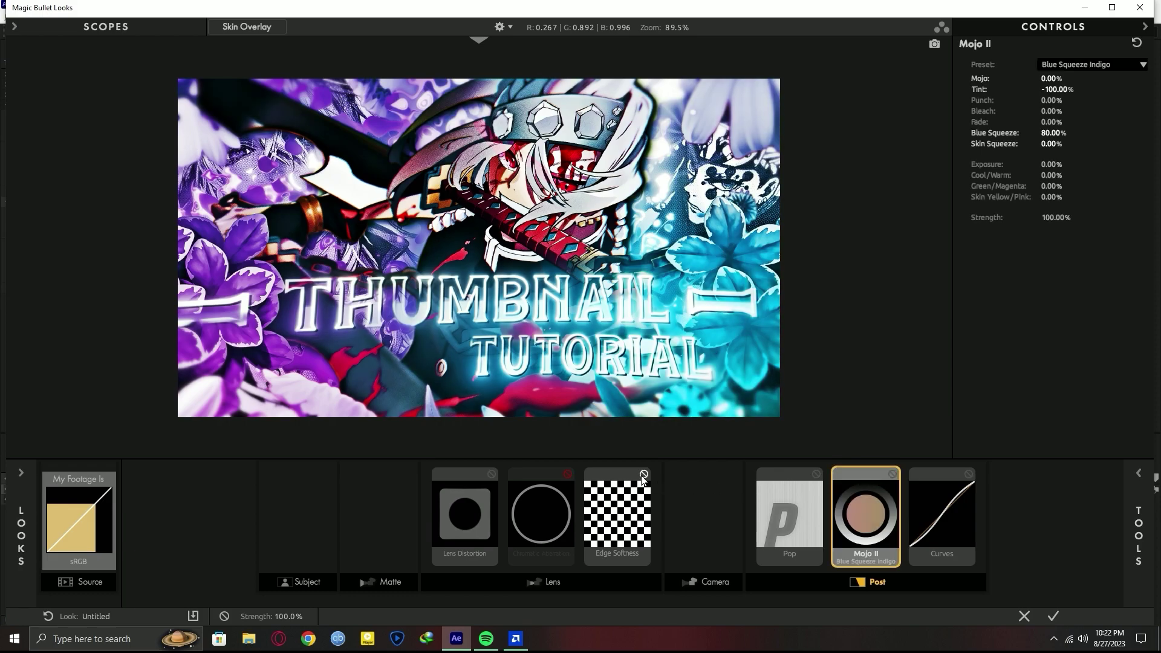
pyautogui.click(813, 474)
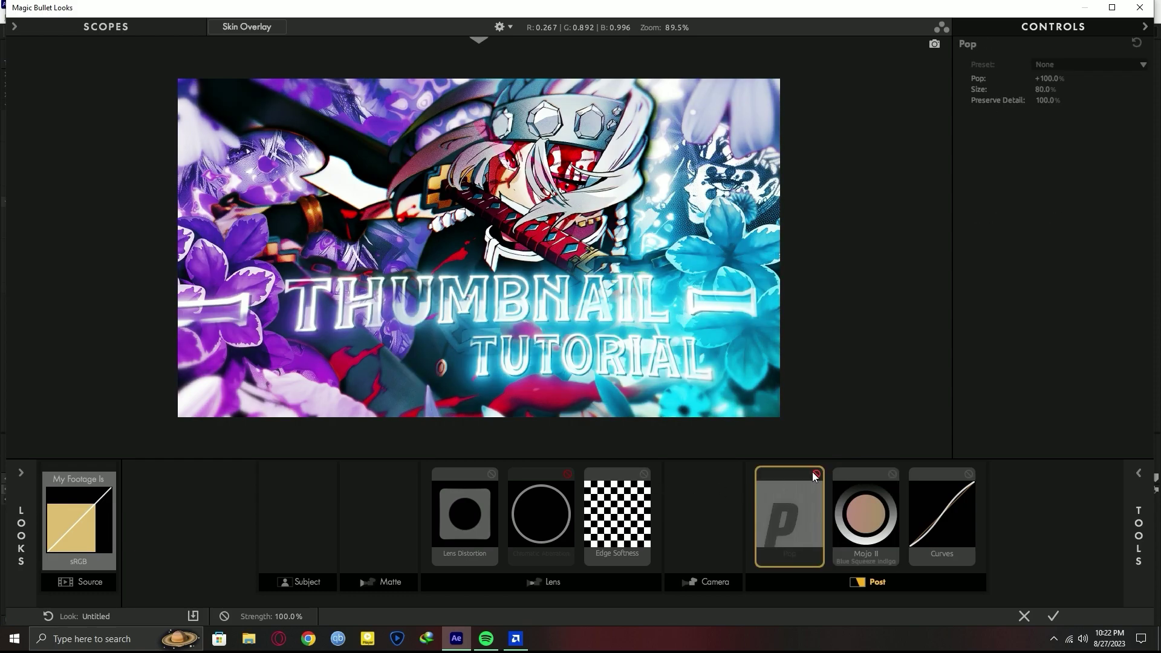
pyautogui.click(816, 474)
pyautogui.click(892, 476)
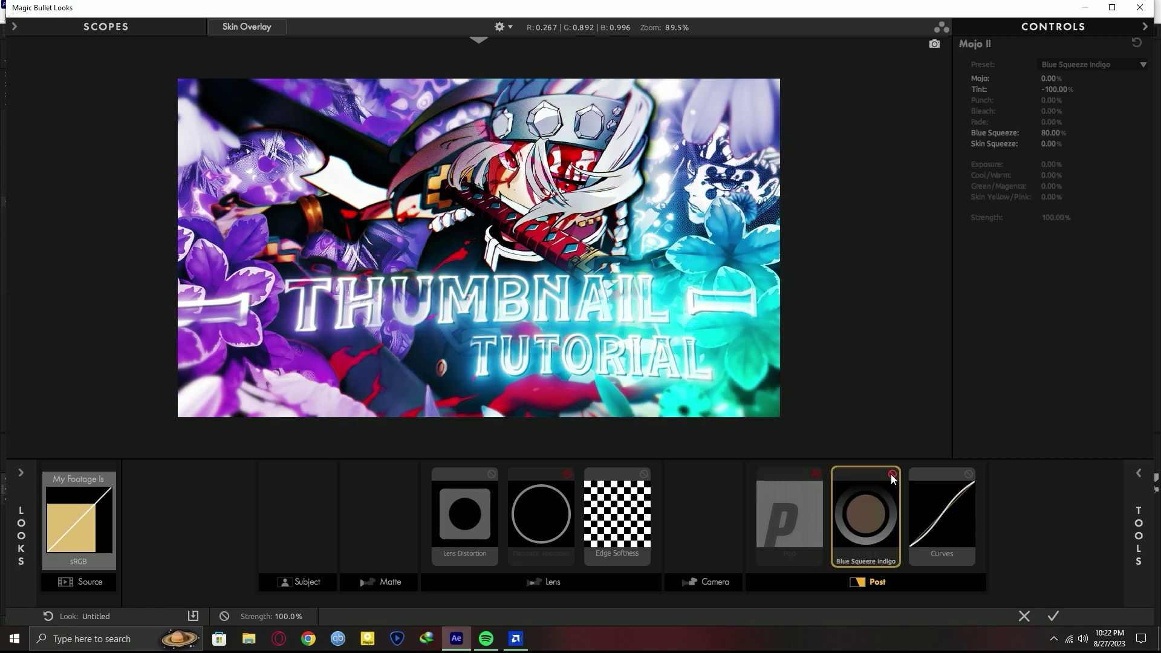
pyautogui.click(892, 475)
pyautogui.click(1052, 615)
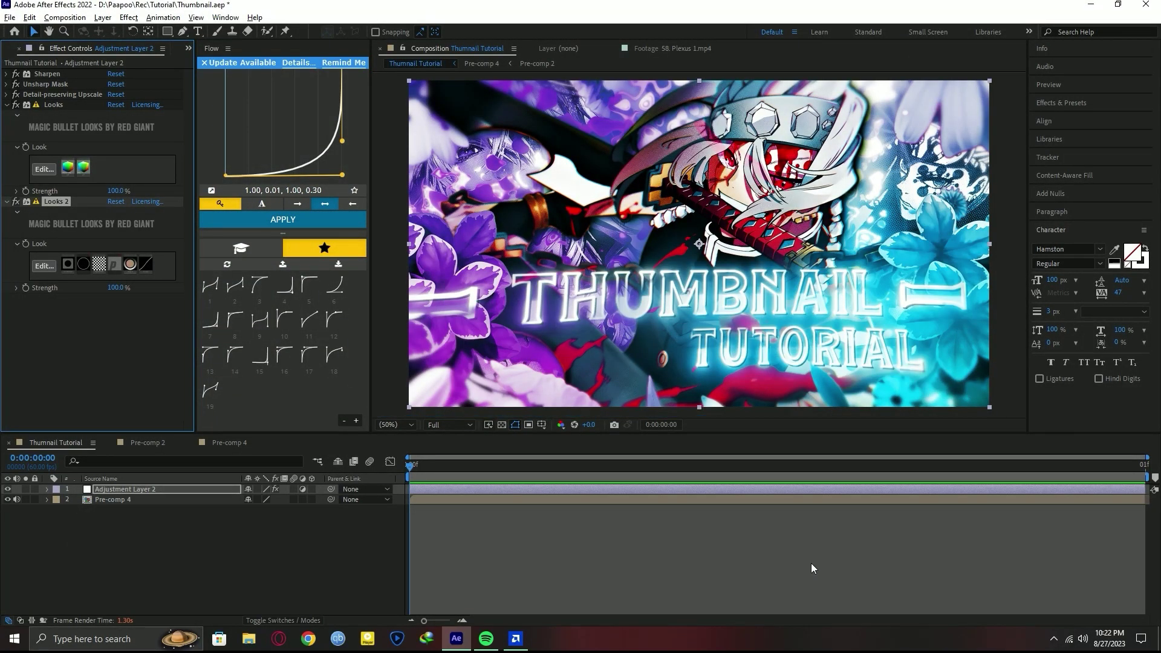
# Apply the S_WarpDrops water-drops warp to Pre-comp 2 via the 'drops' search.
pyautogui.doubleClick(561, 502)
pyautogui.click(430, 487)
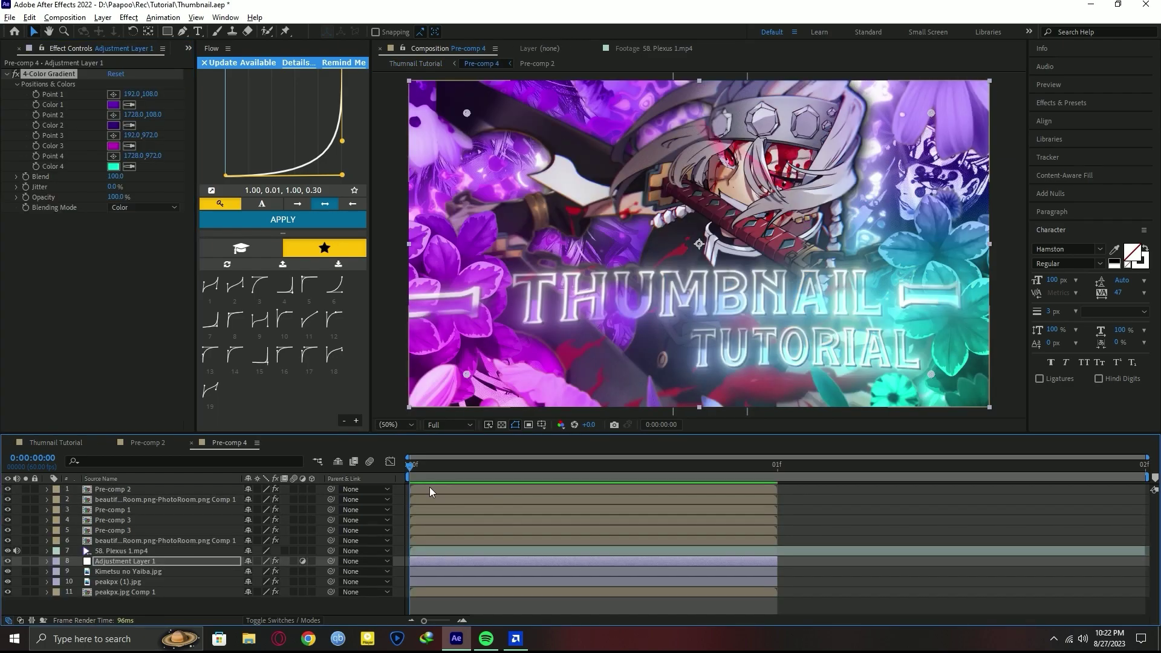
pyautogui.hotkey('ctrl', 'space')
pyautogui.write('drops')
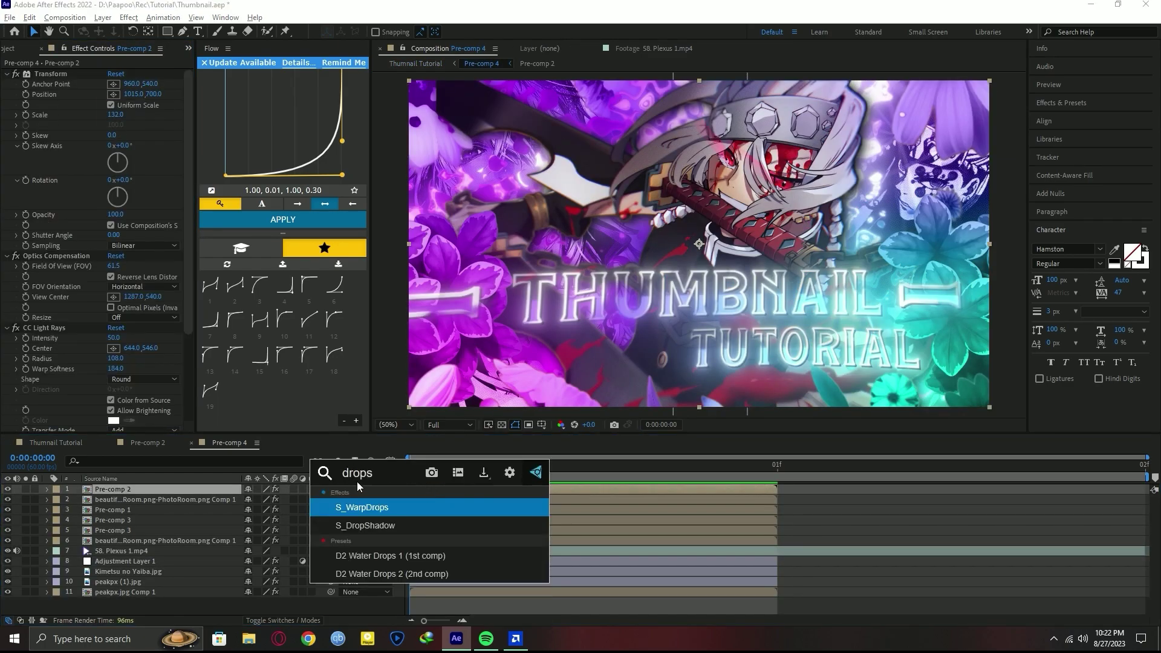
pyautogui.click(382, 521)
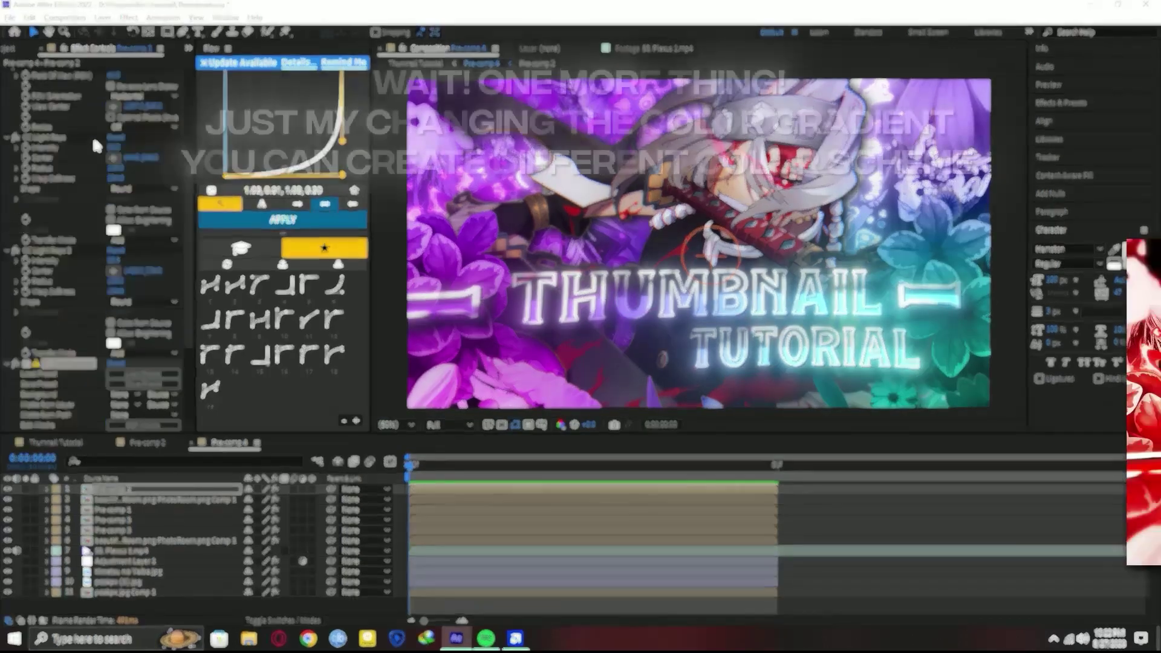